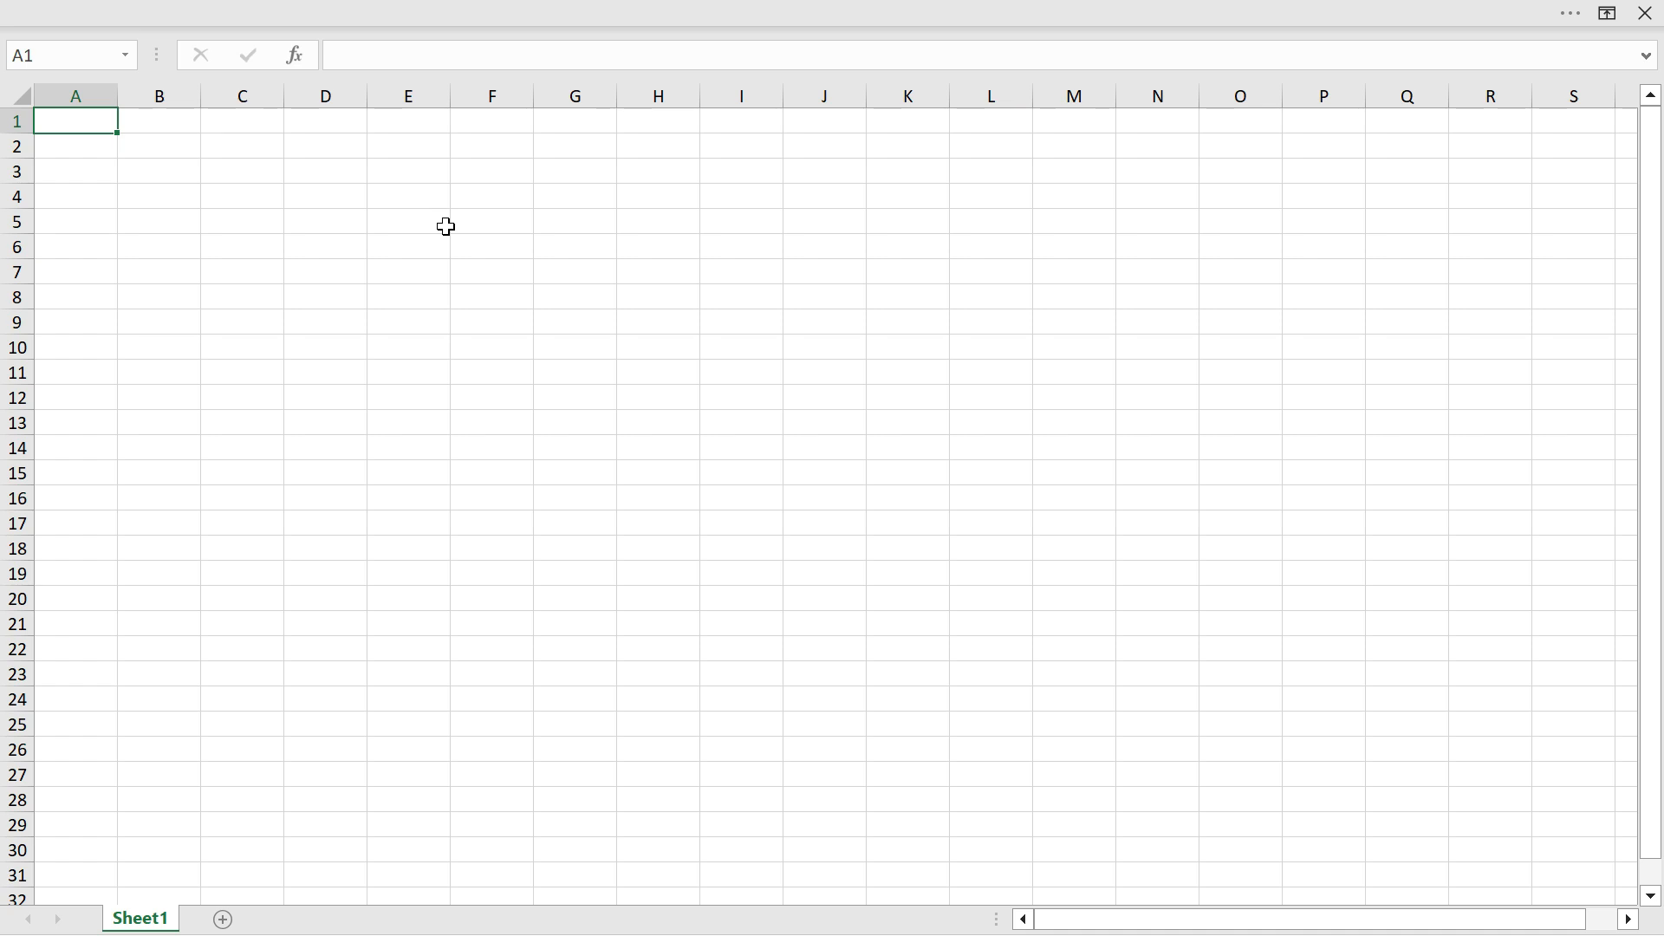
Step: Turn off the gridlines on the worksheet for a plain background
click(276, 9)
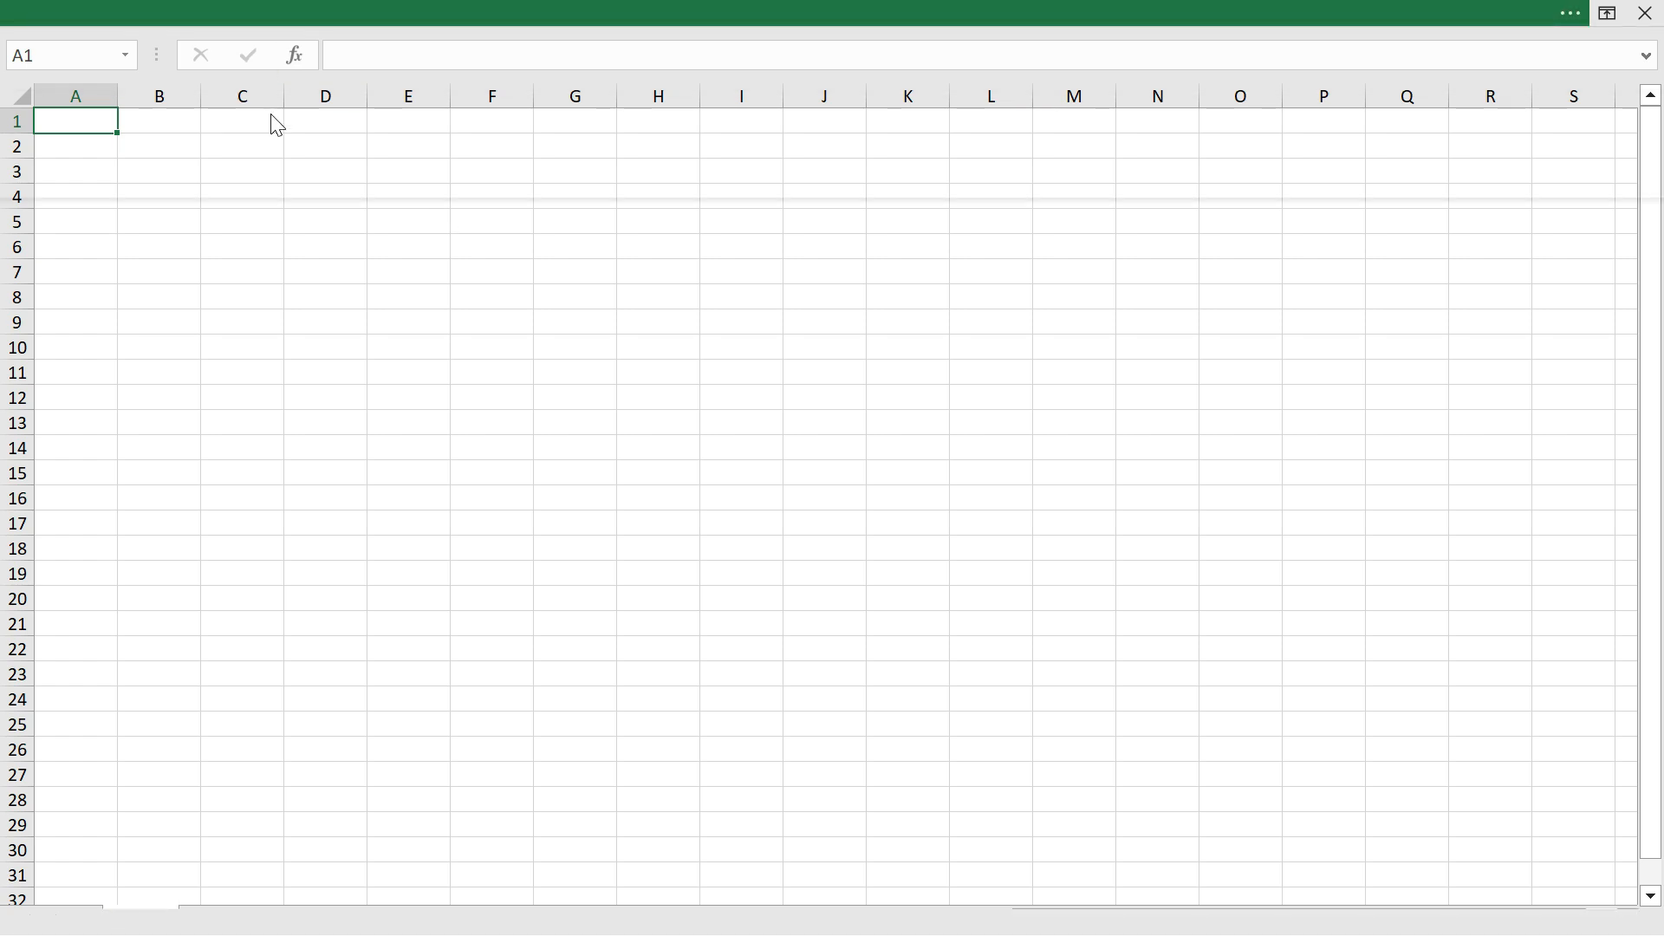
click(658, 62)
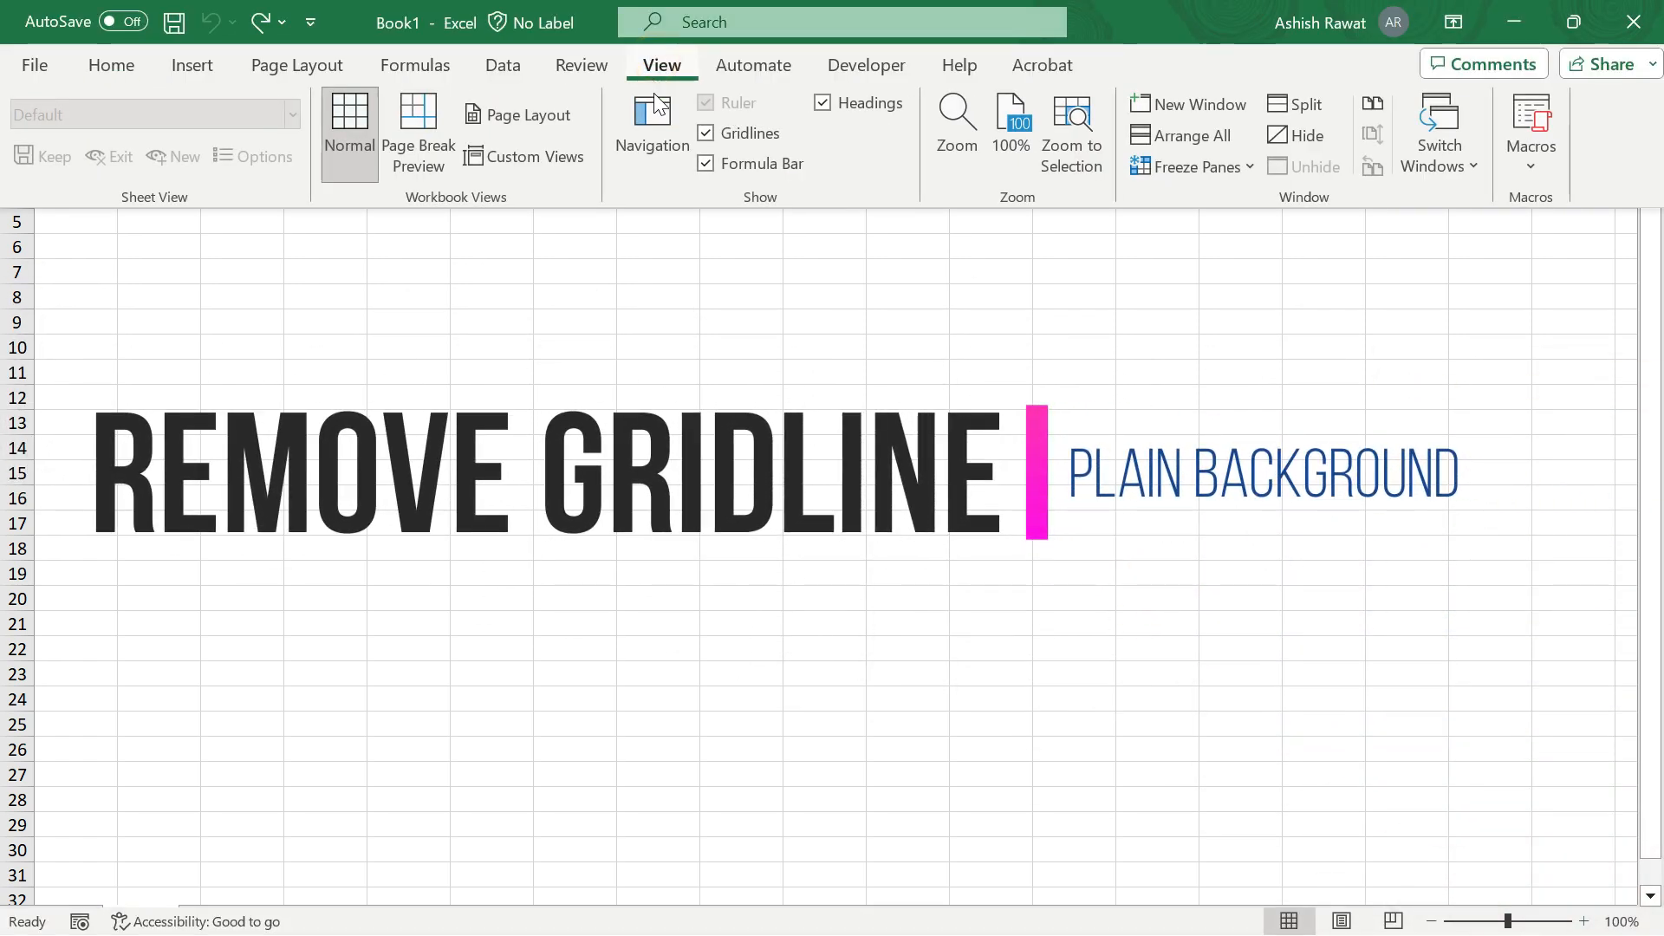
click(707, 134)
click(519, 326)
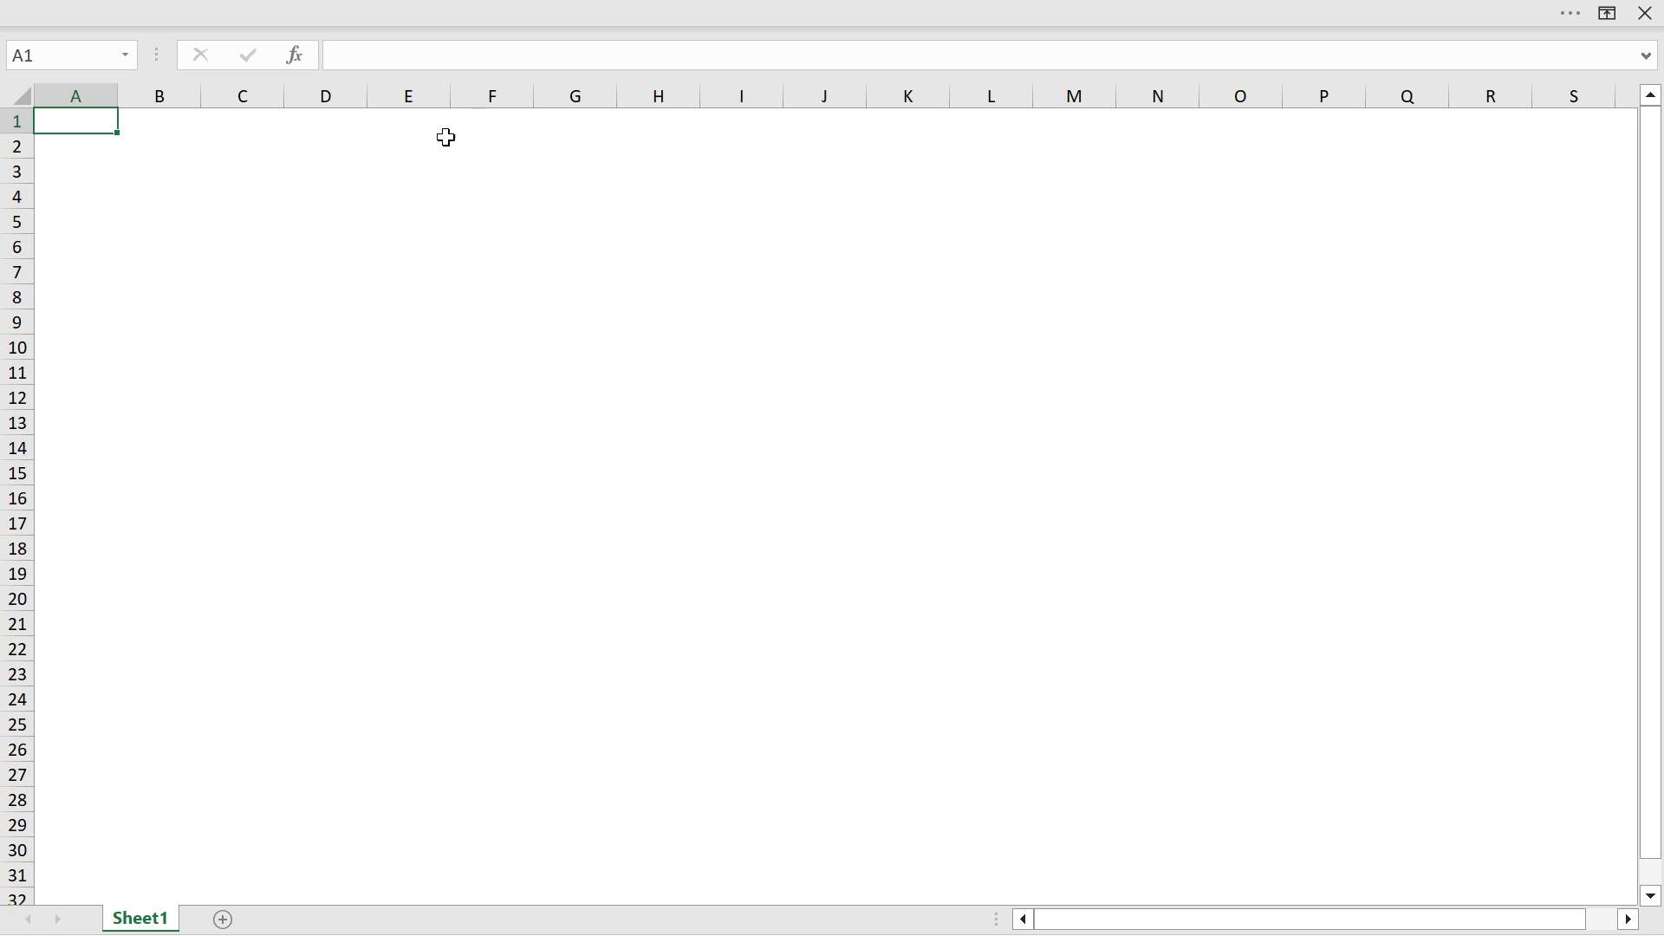
Step: Set the row height of the entire sheet to 38
click(20, 96)
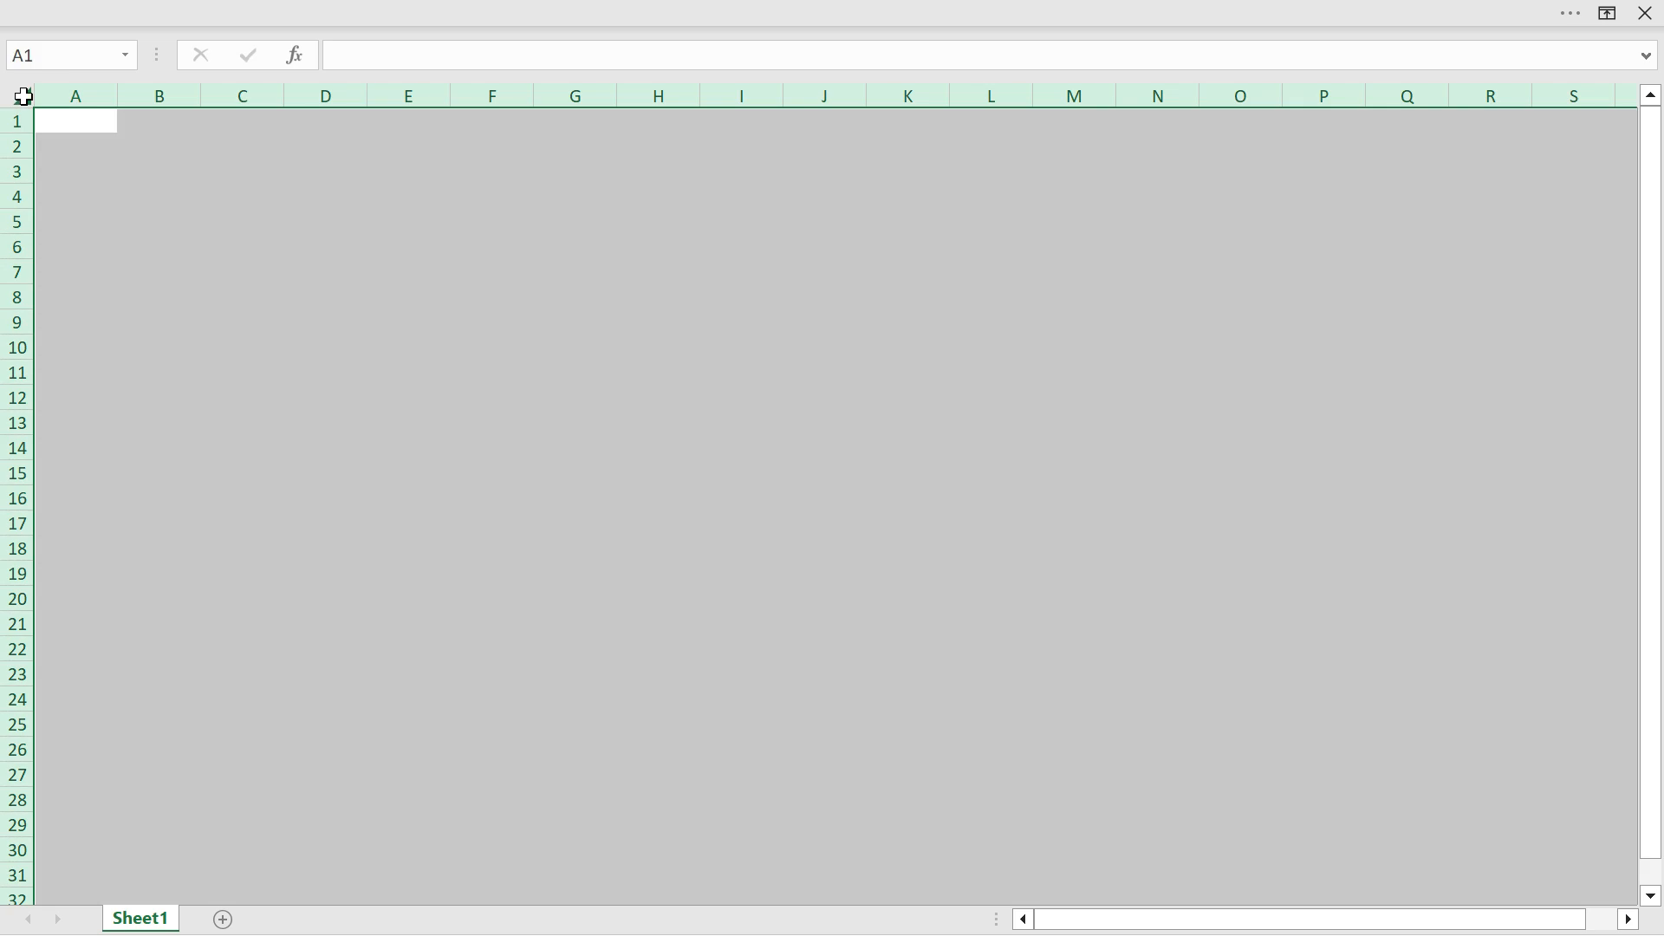
click(336, 11)
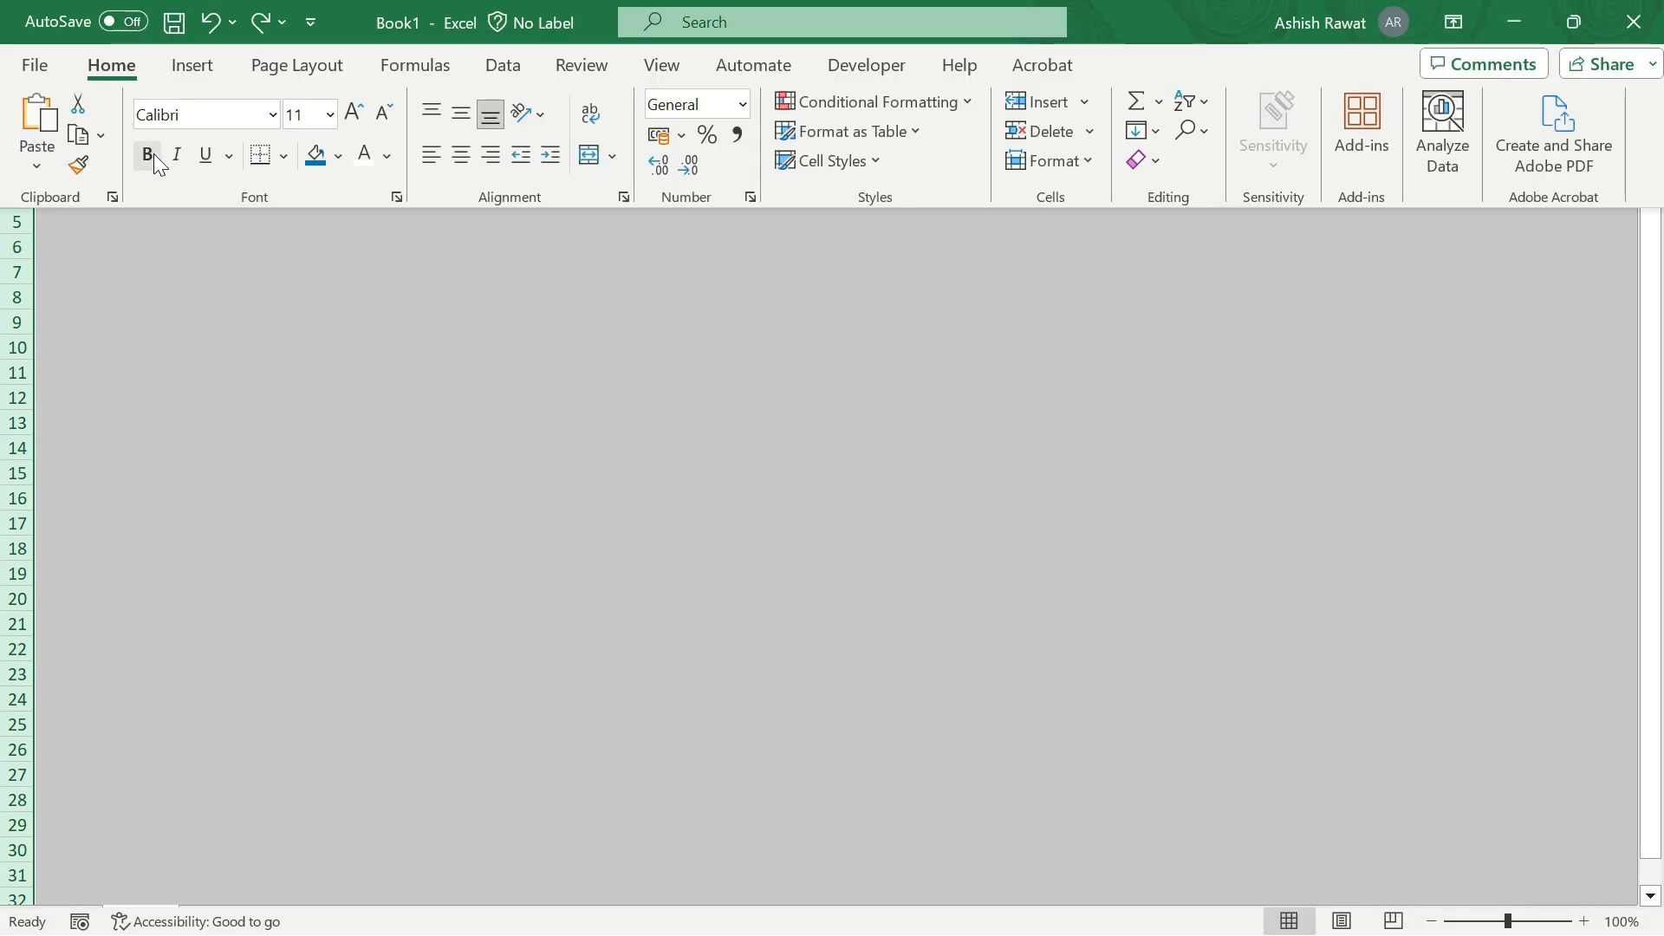
click(128, 66)
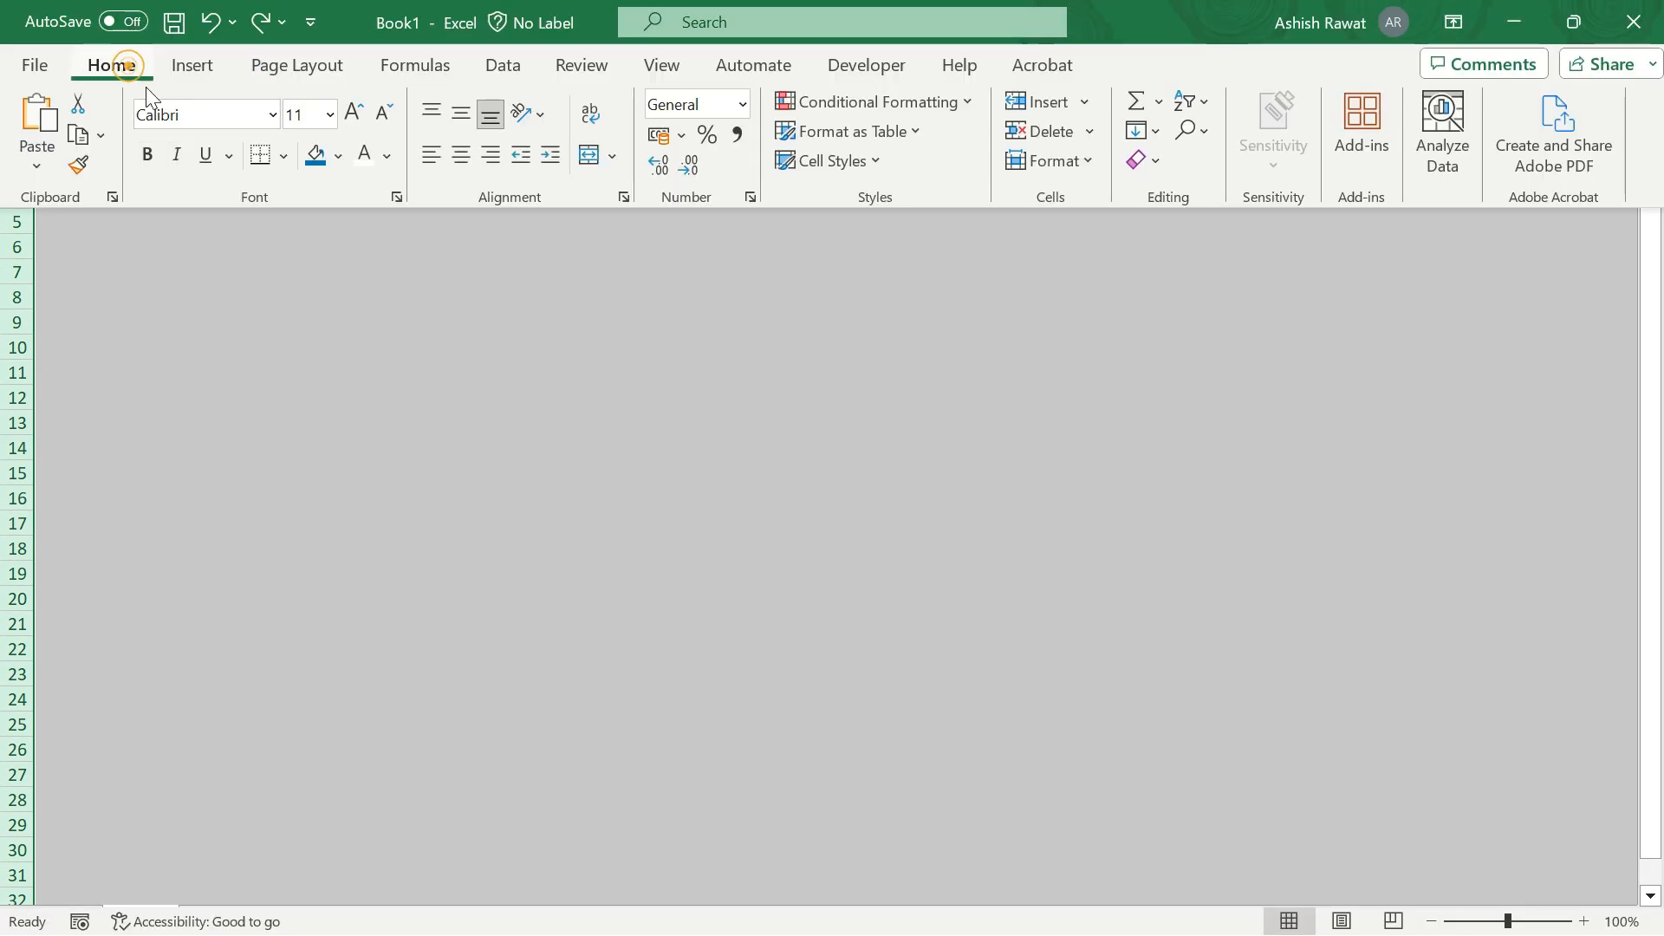
click(1090, 156)
click(1096, 237)
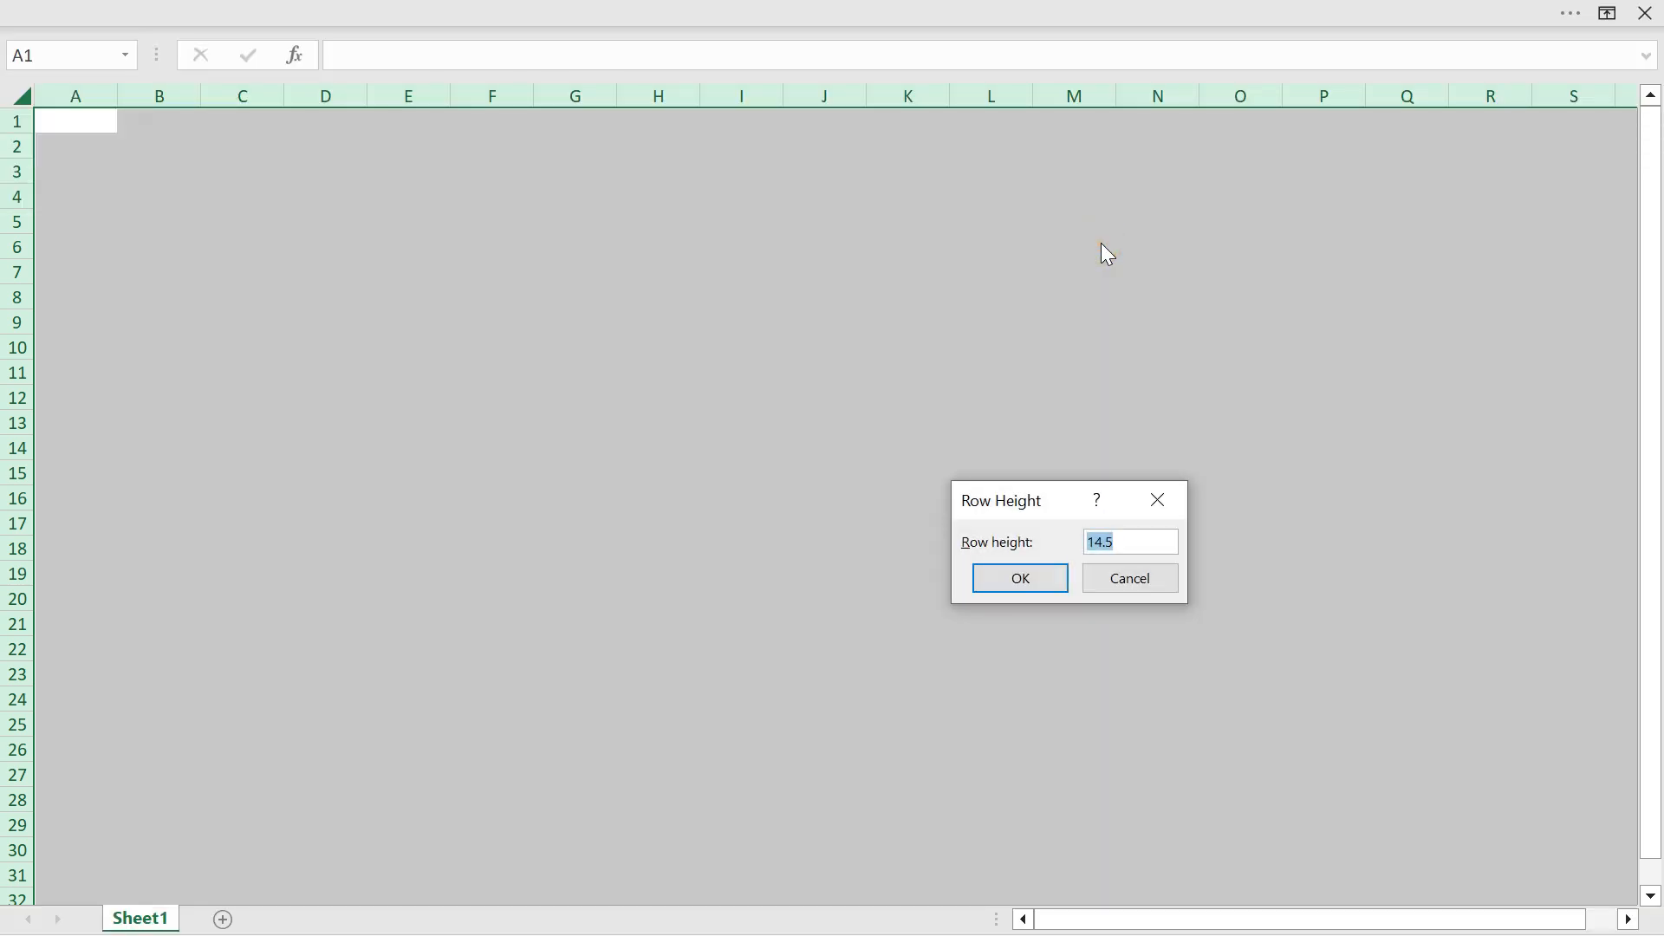
text(38)
key(Return)
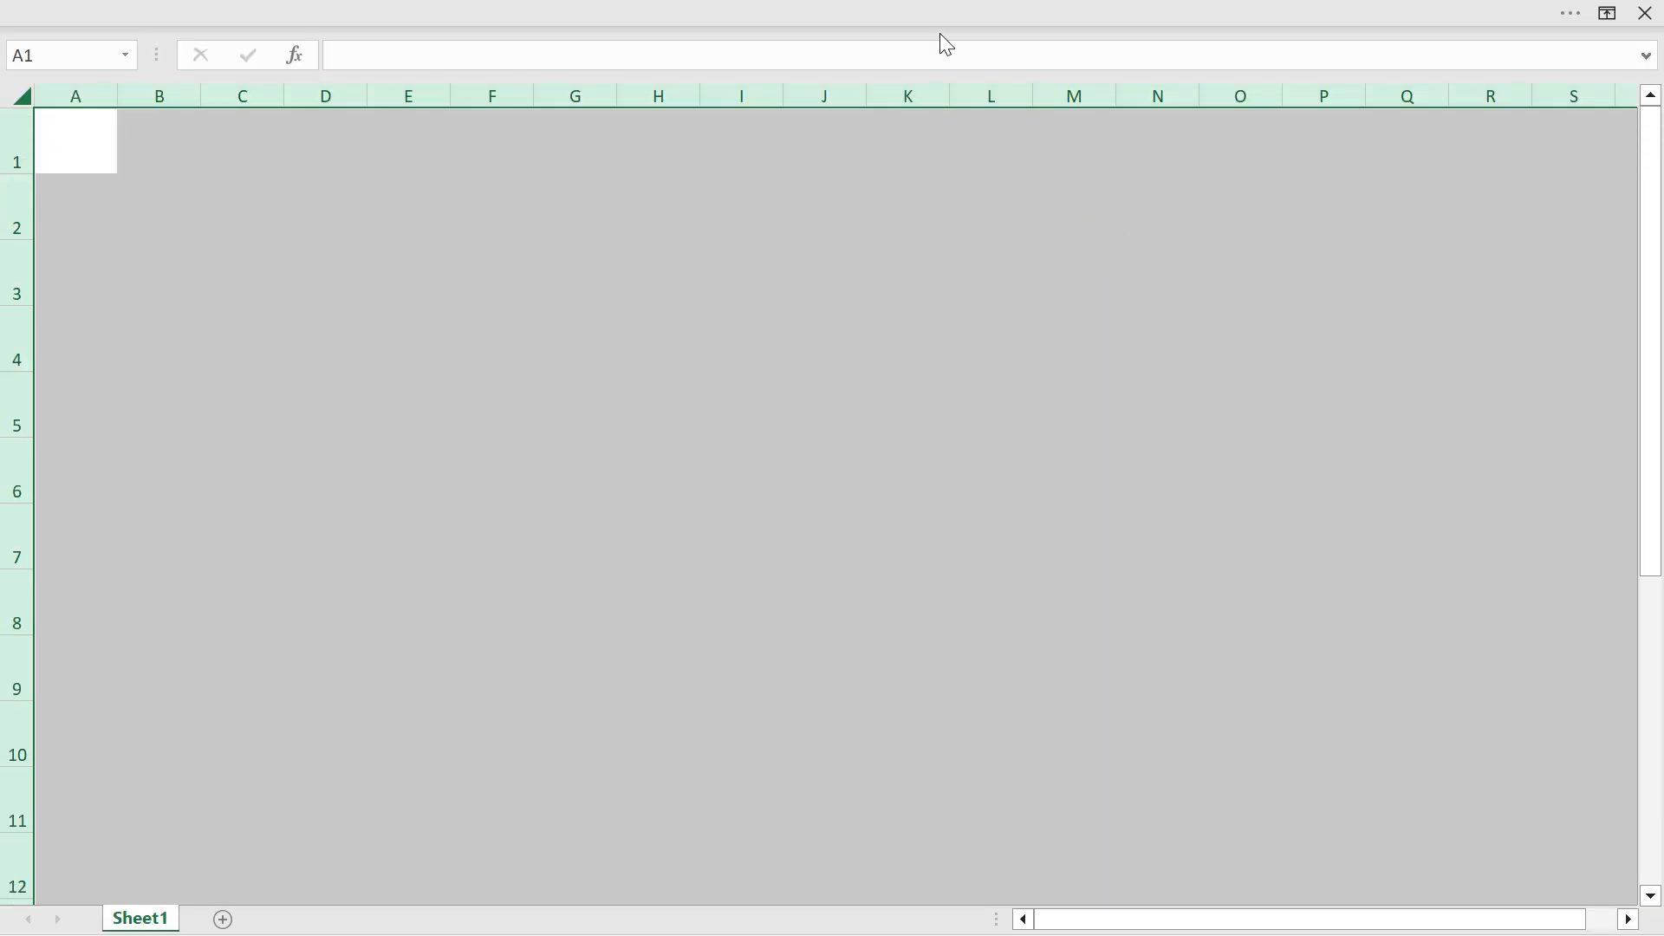
Step: Set the column width of the entire sheet to 13
click(919, 16)
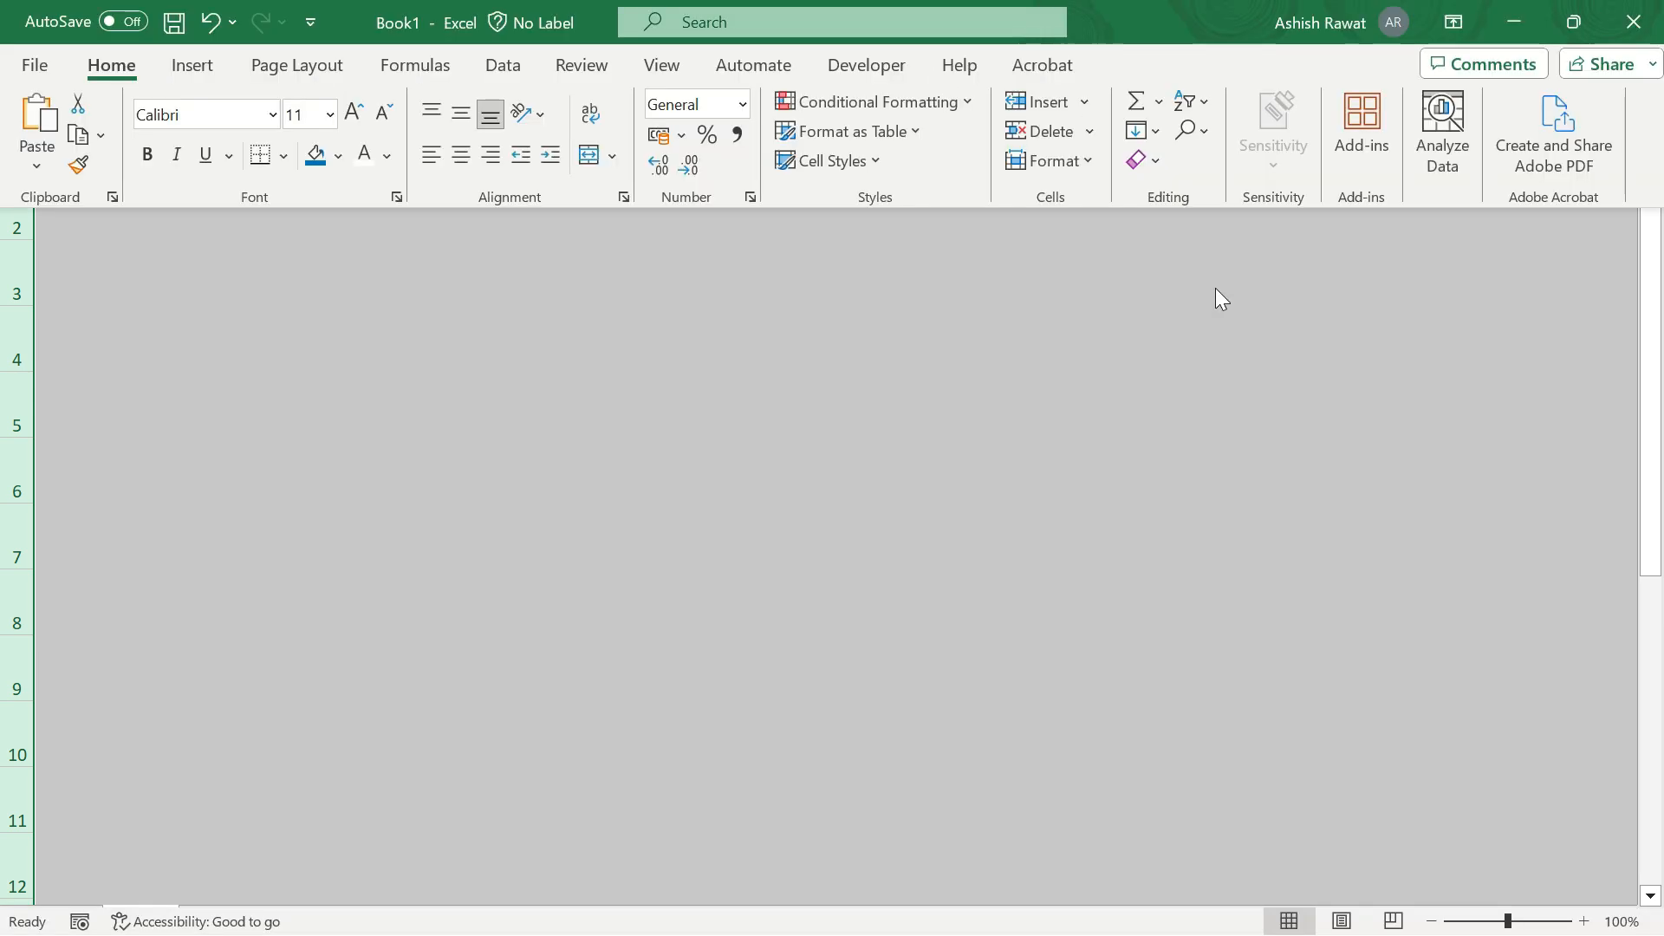
click(1088, 160)
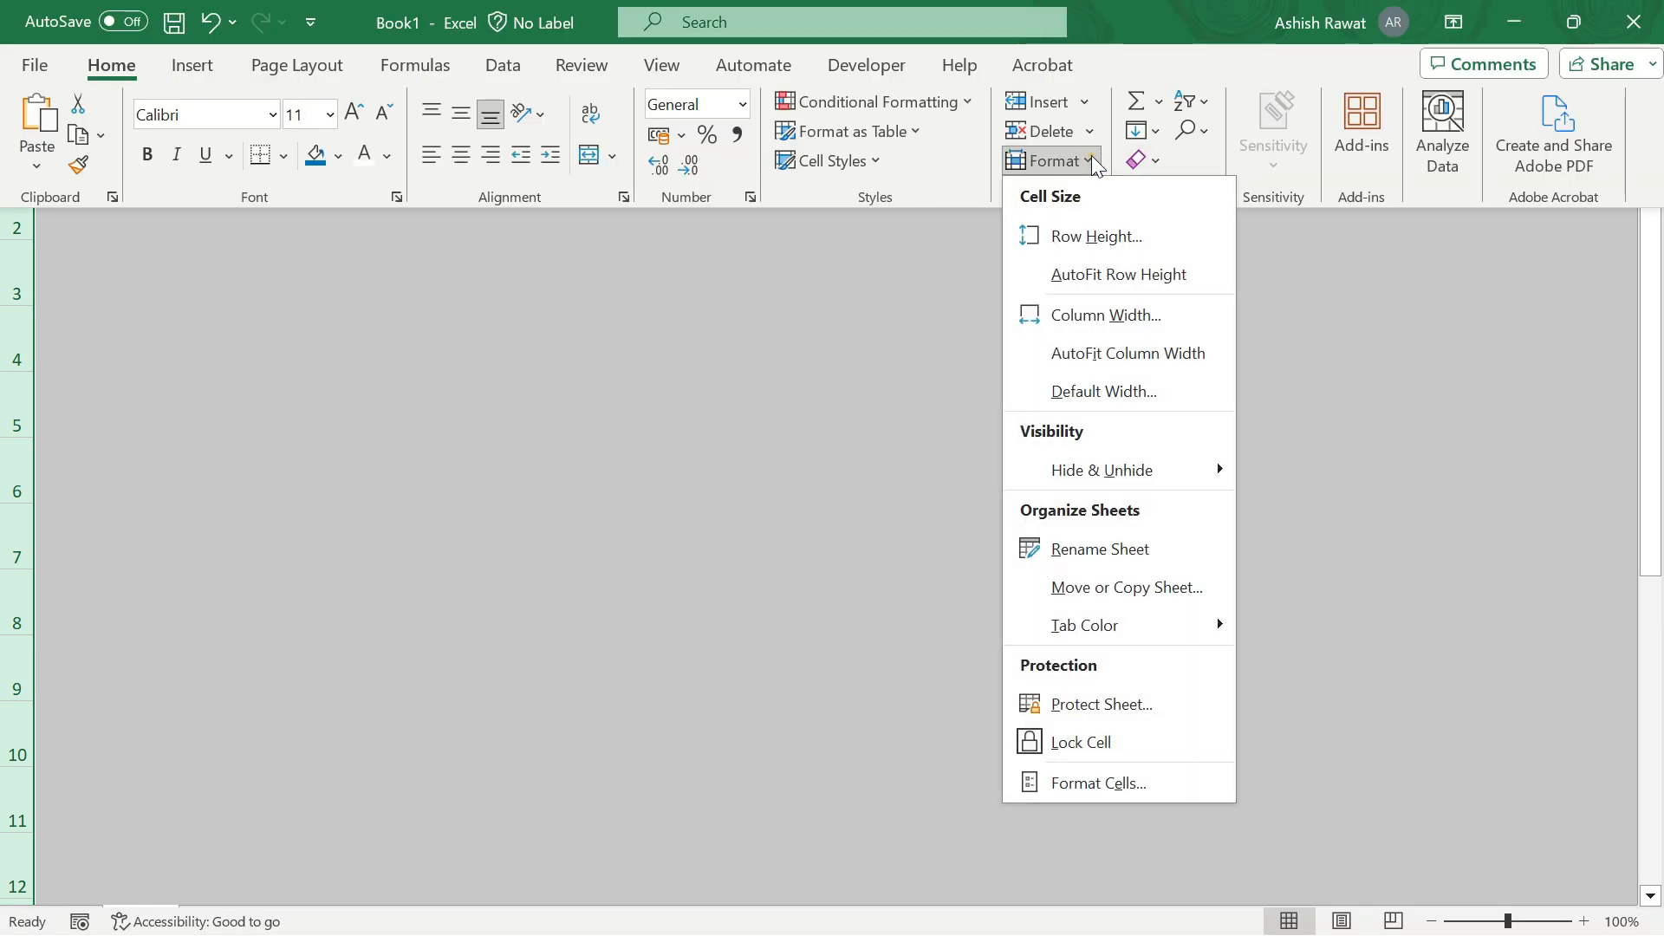
click(1102, 314)
text(13)
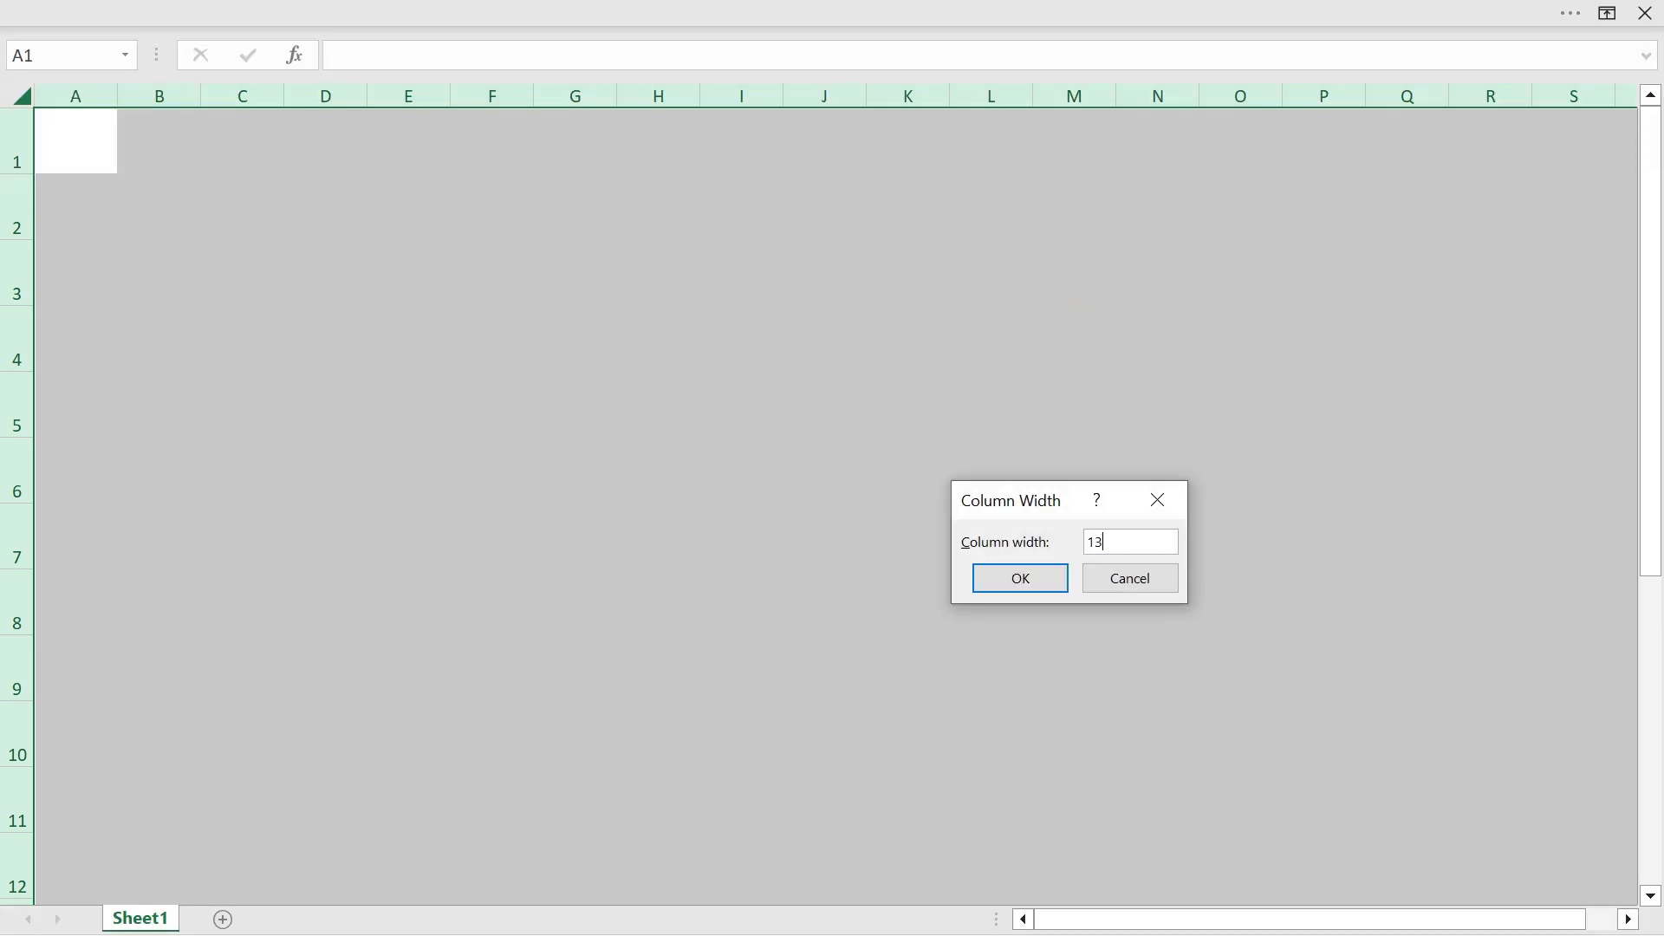
key(Return)
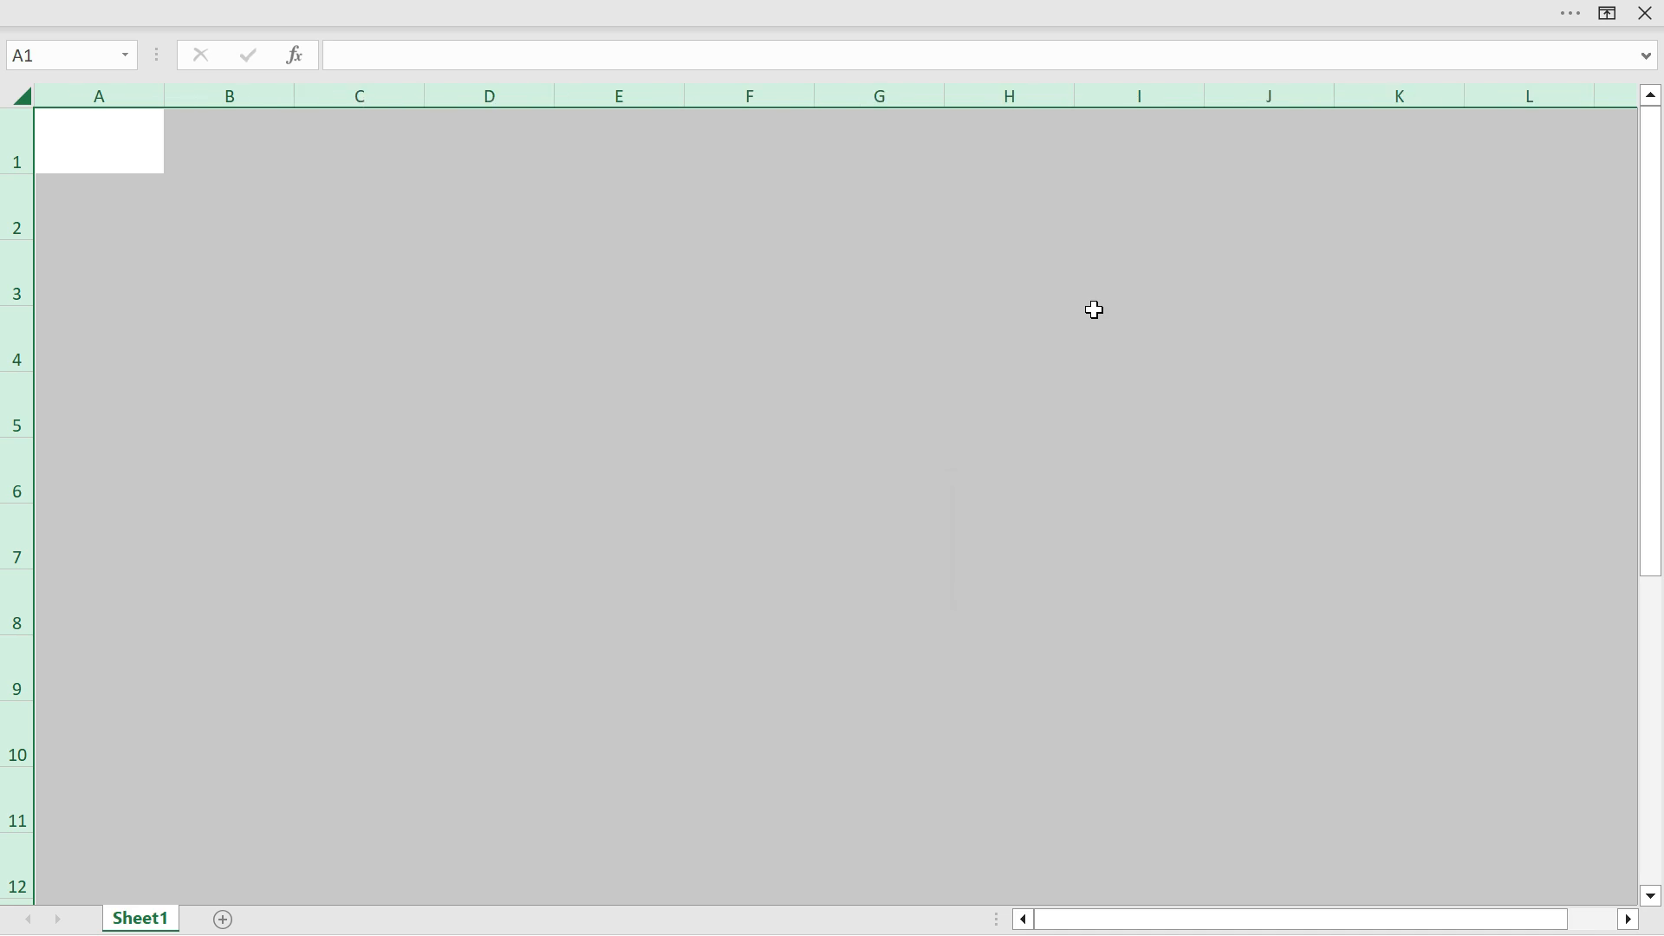
click(667, 400)
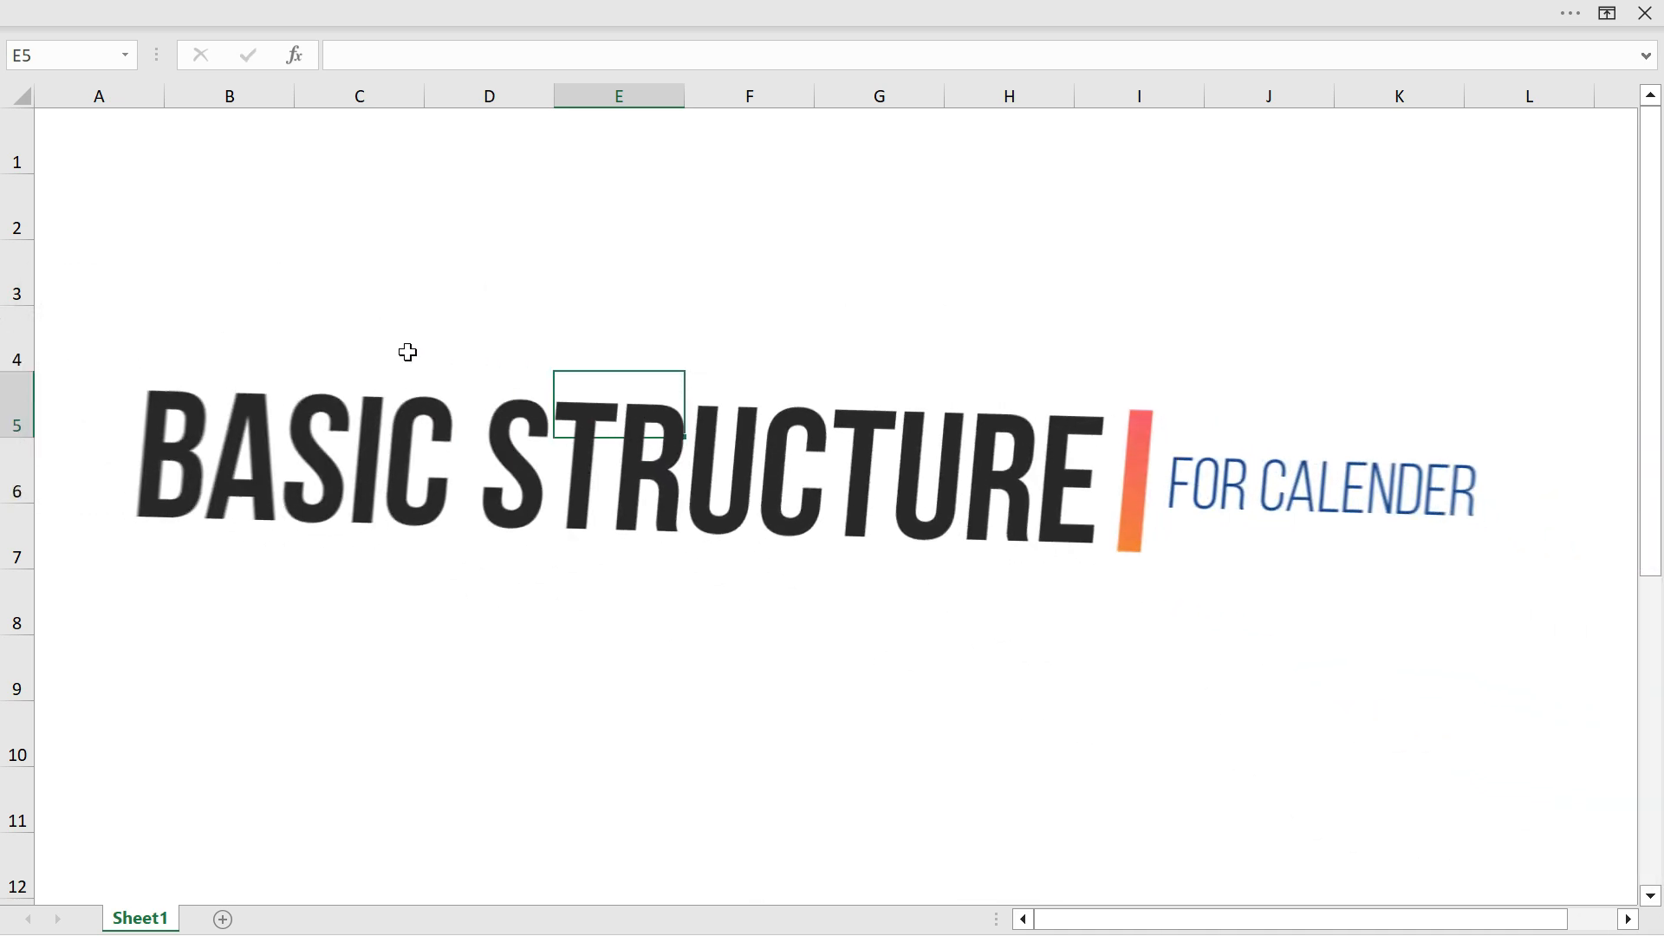
Step: Merge and center cells C4:F4 into one cell and G4:I4 into another
click(366, 353)
drag(423, 362, 780, 356)
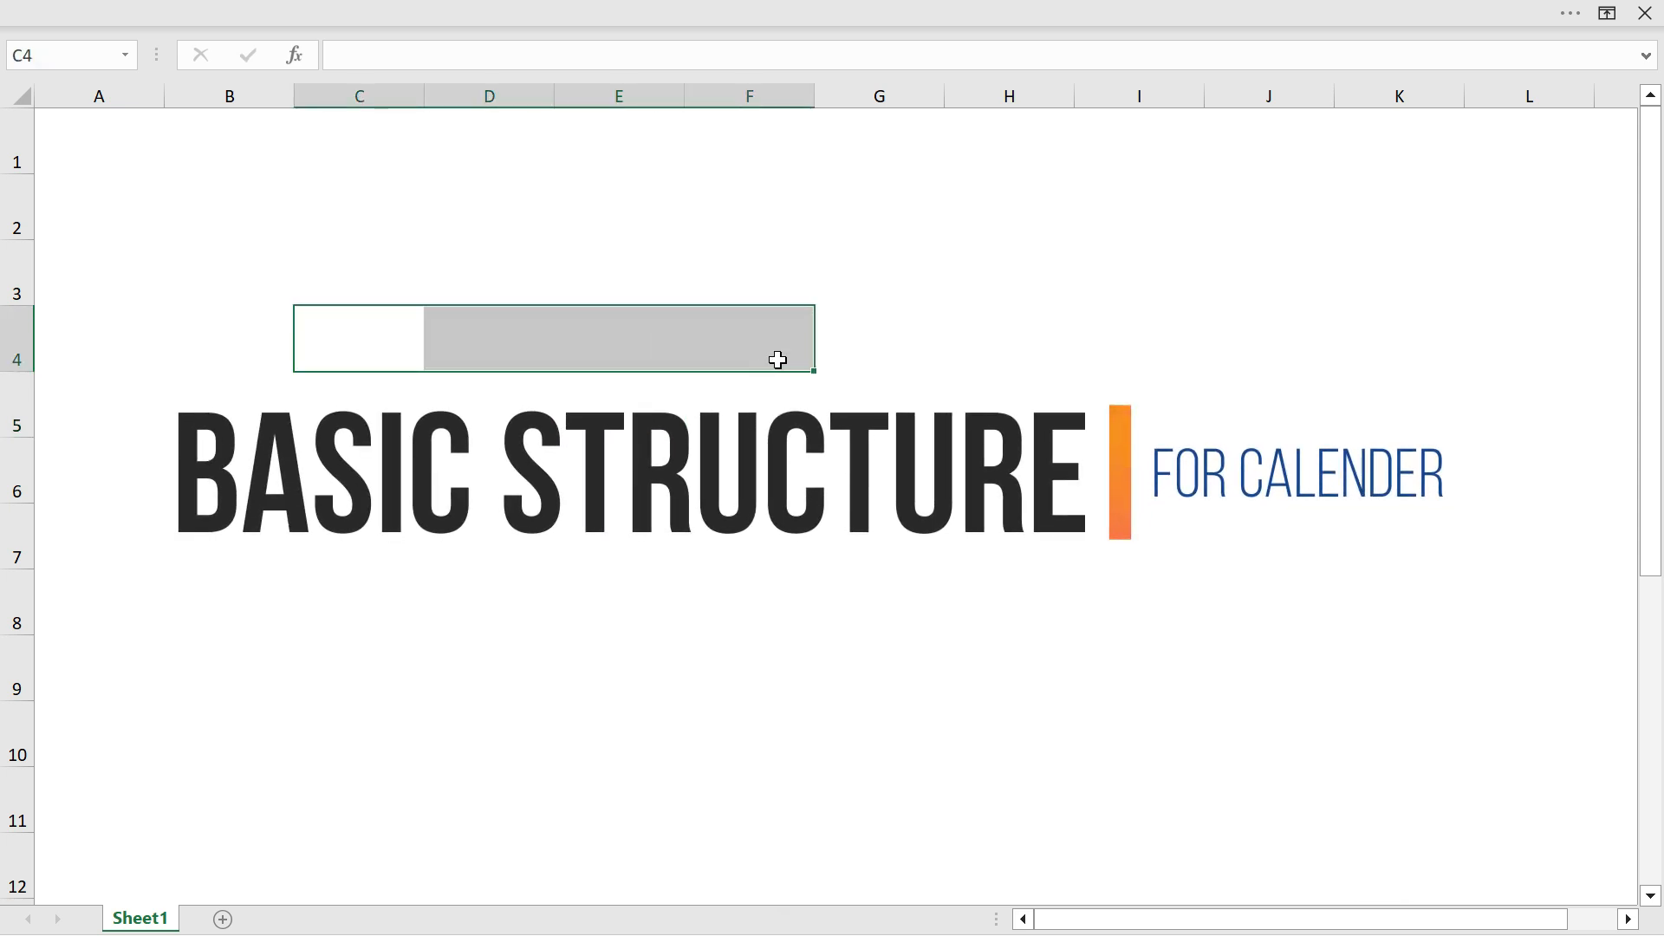
click(872, 14)
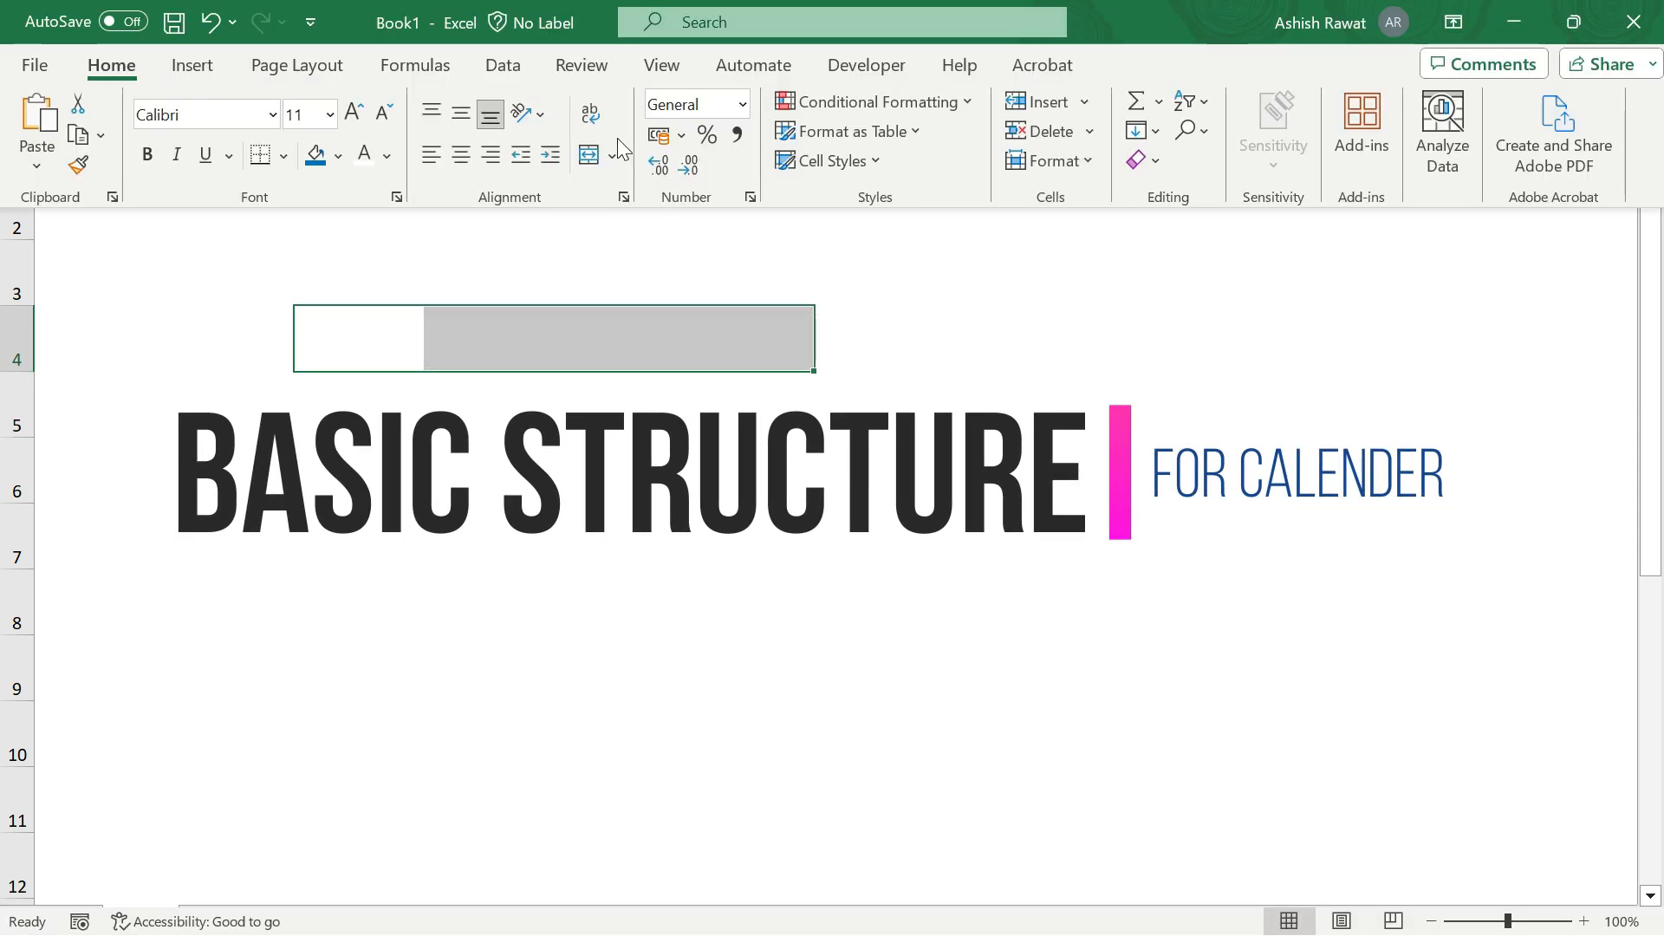
click(590, 156)
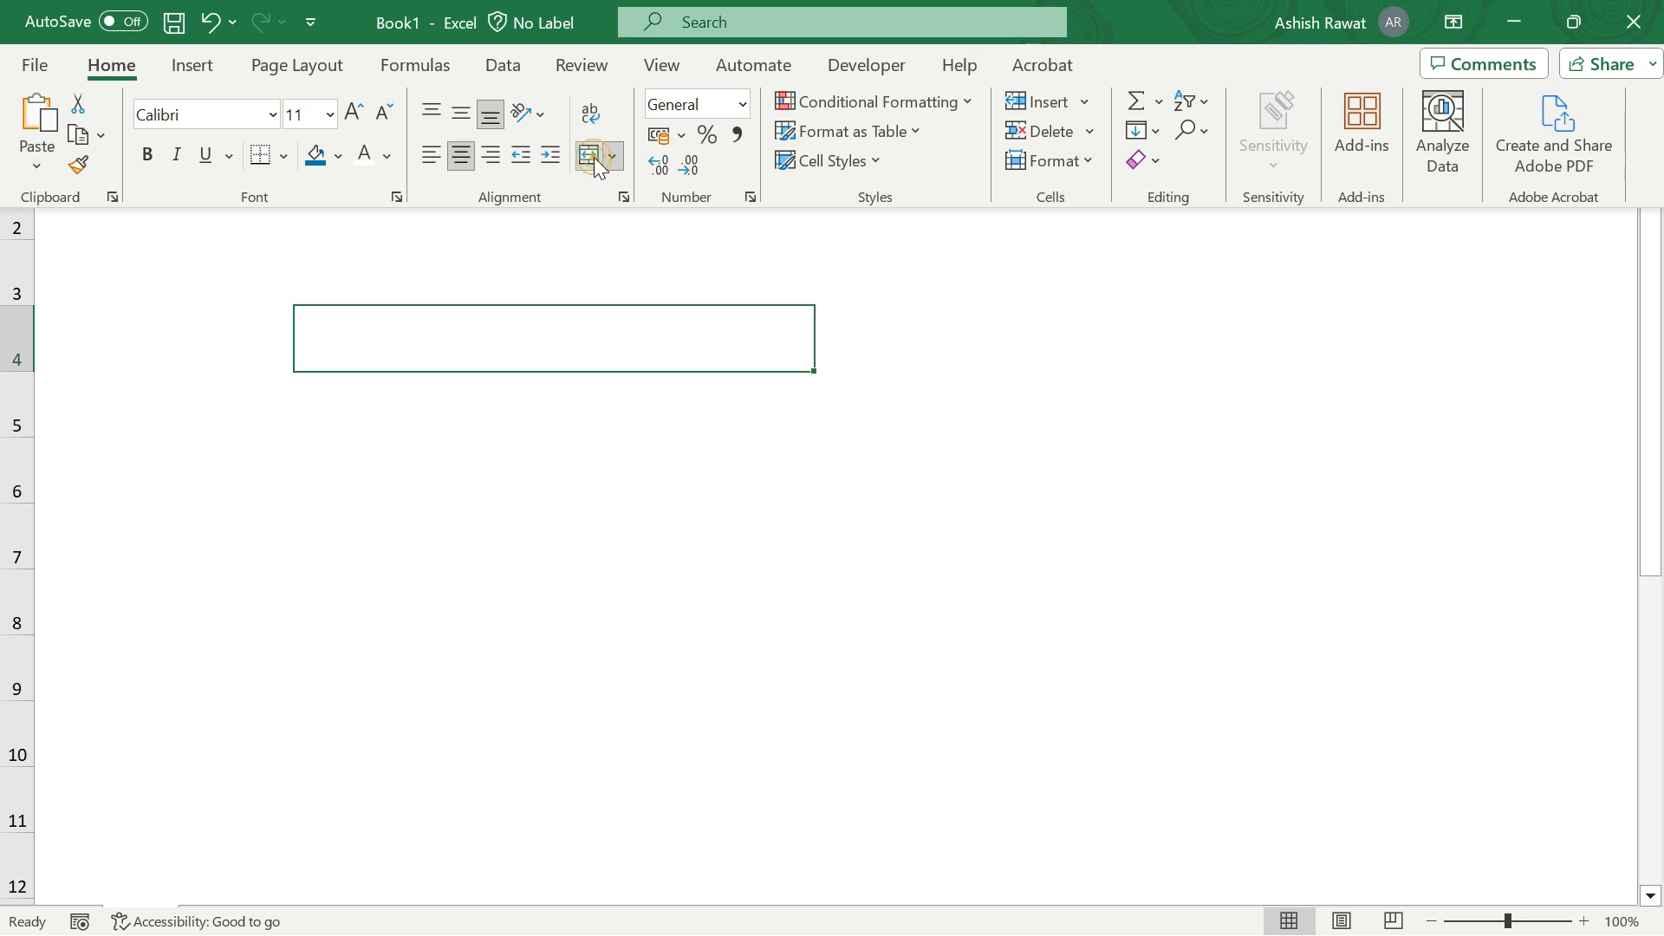
click(894, 356)
drag(861, 335, 1190, 334)
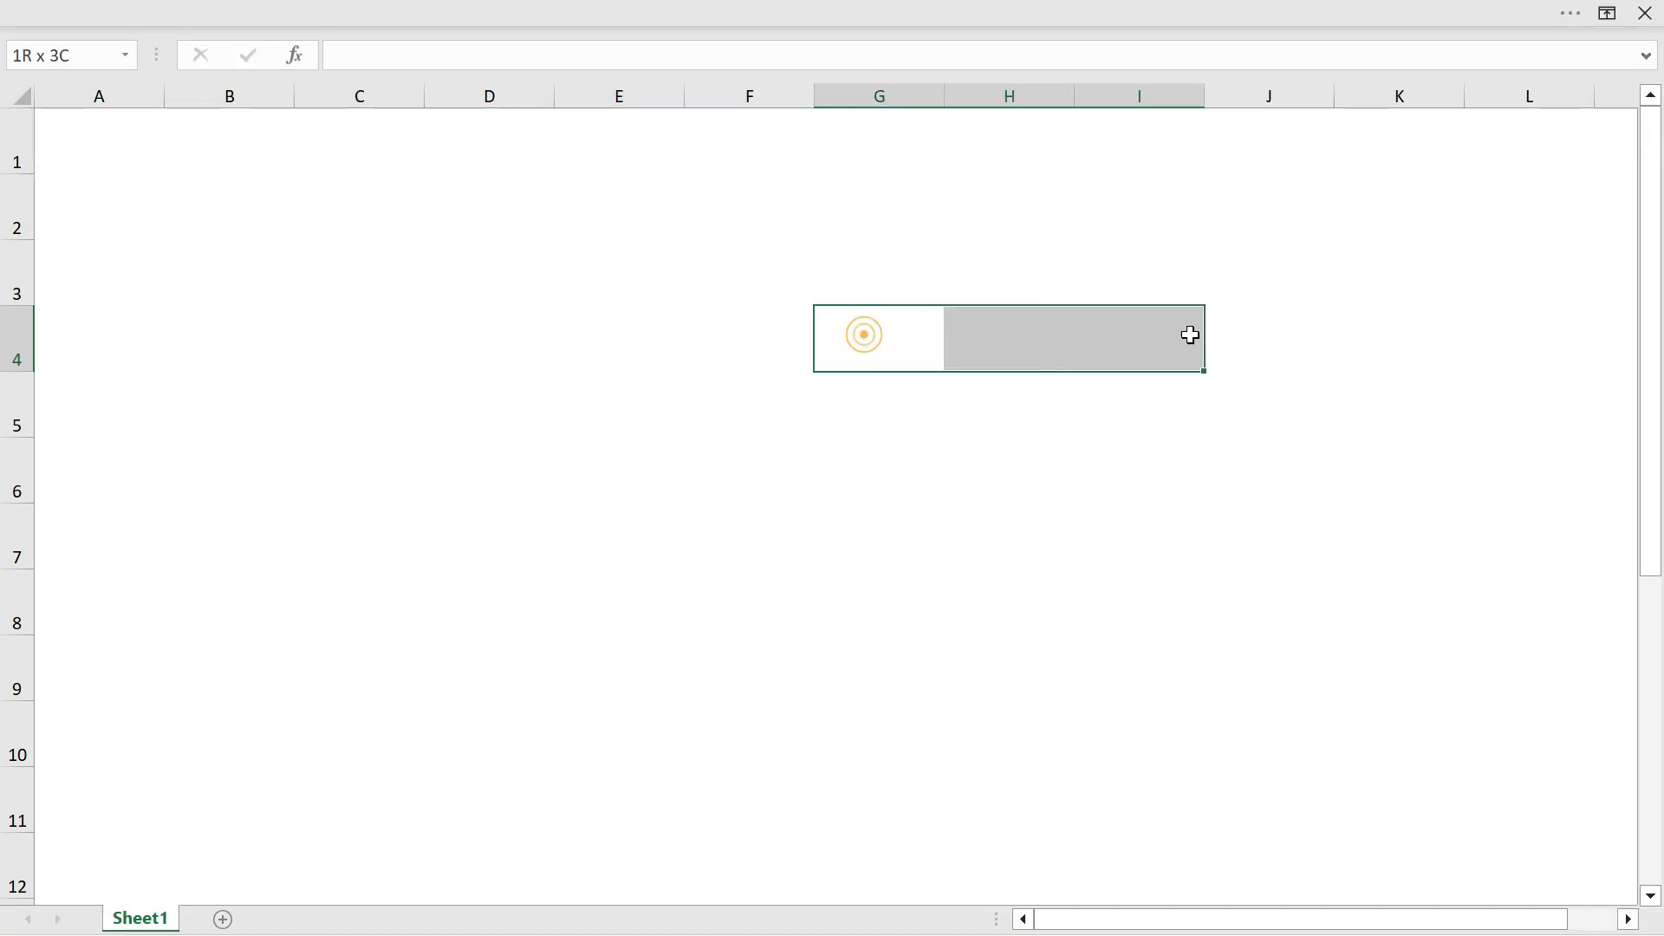
click(756, 11)
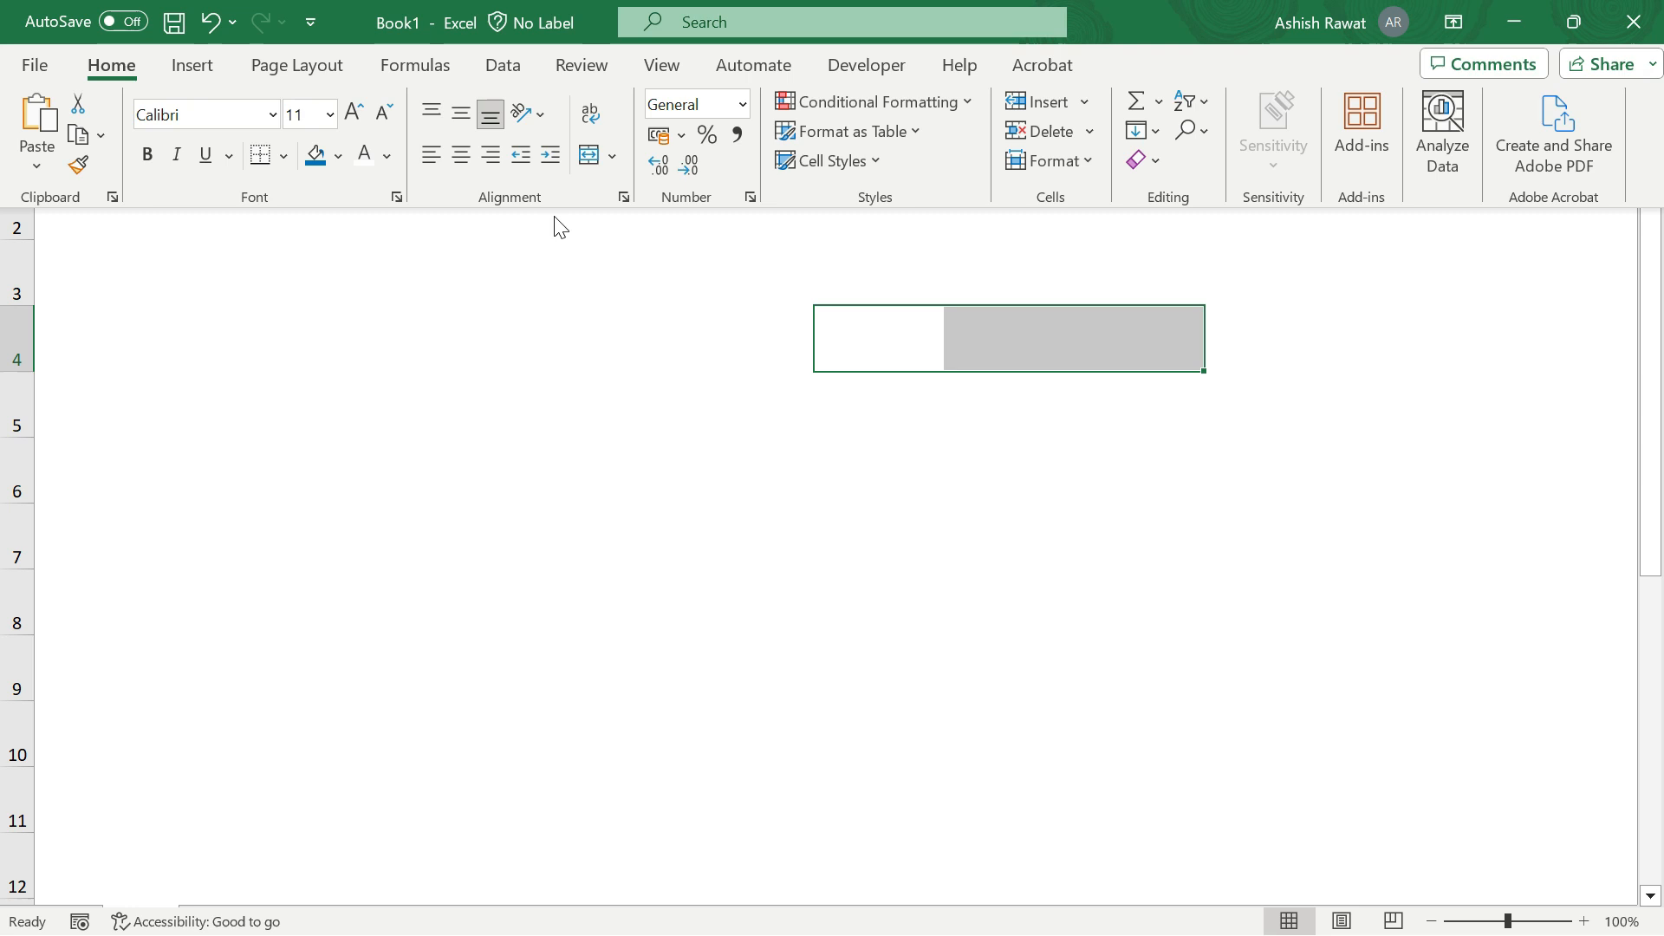
click(590, 155)
Step: Enter "Month" in the merged cell C4:F4 and "Year" in the merged cell G4:I4
click(539, 337)
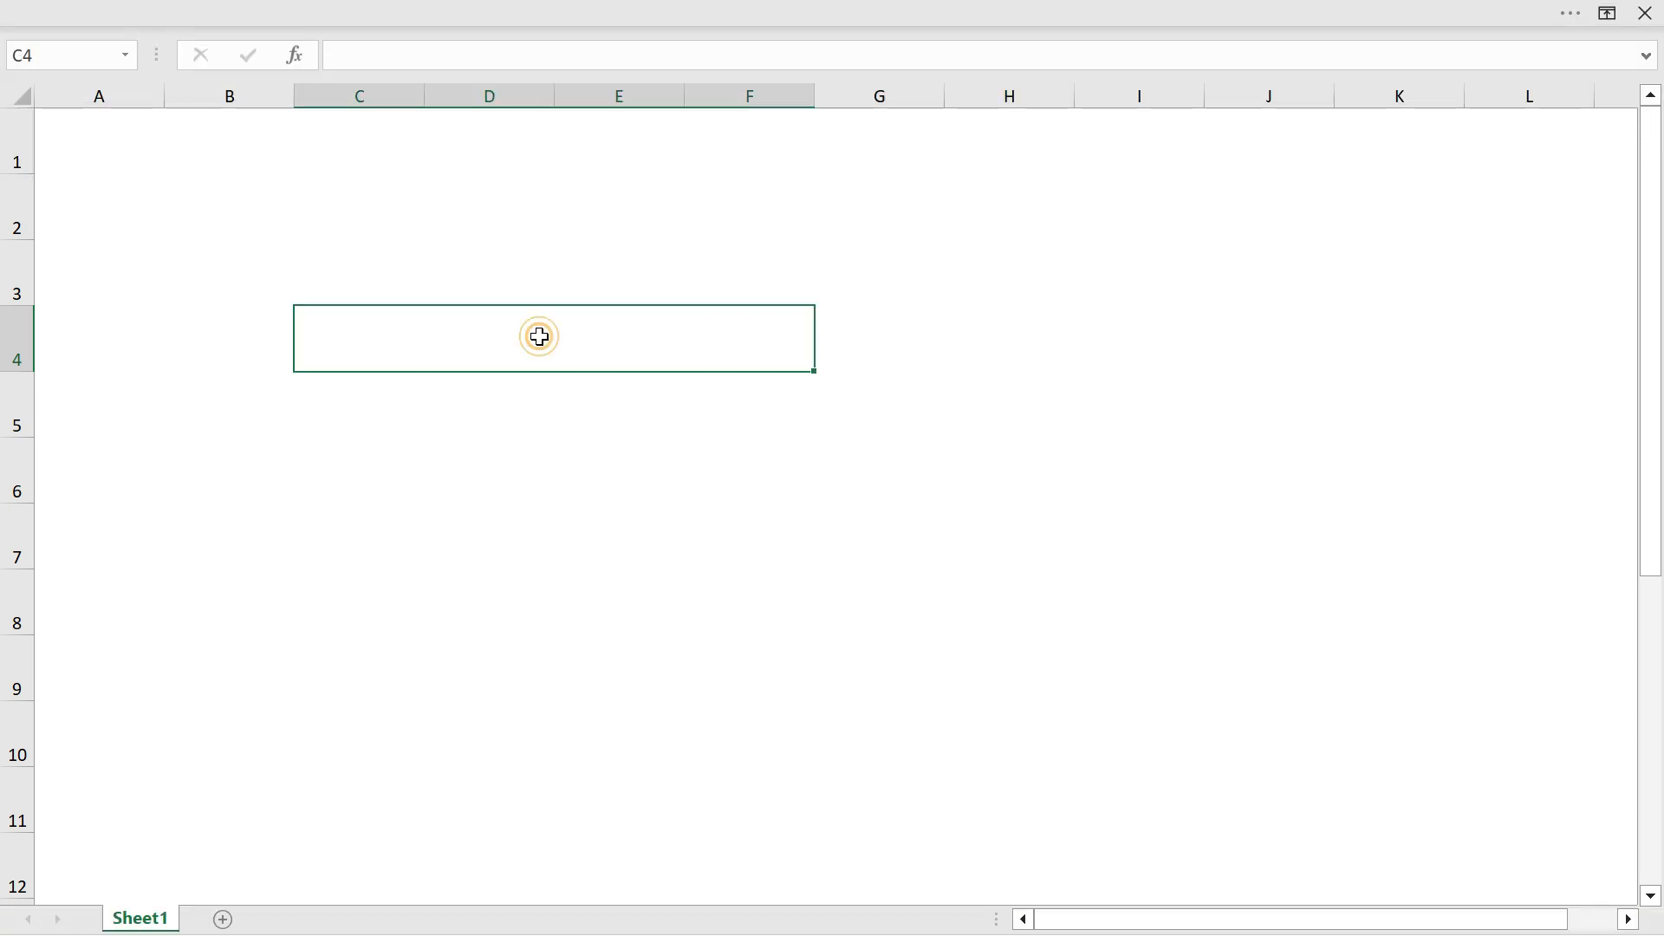
text(Month)
key(Tab)
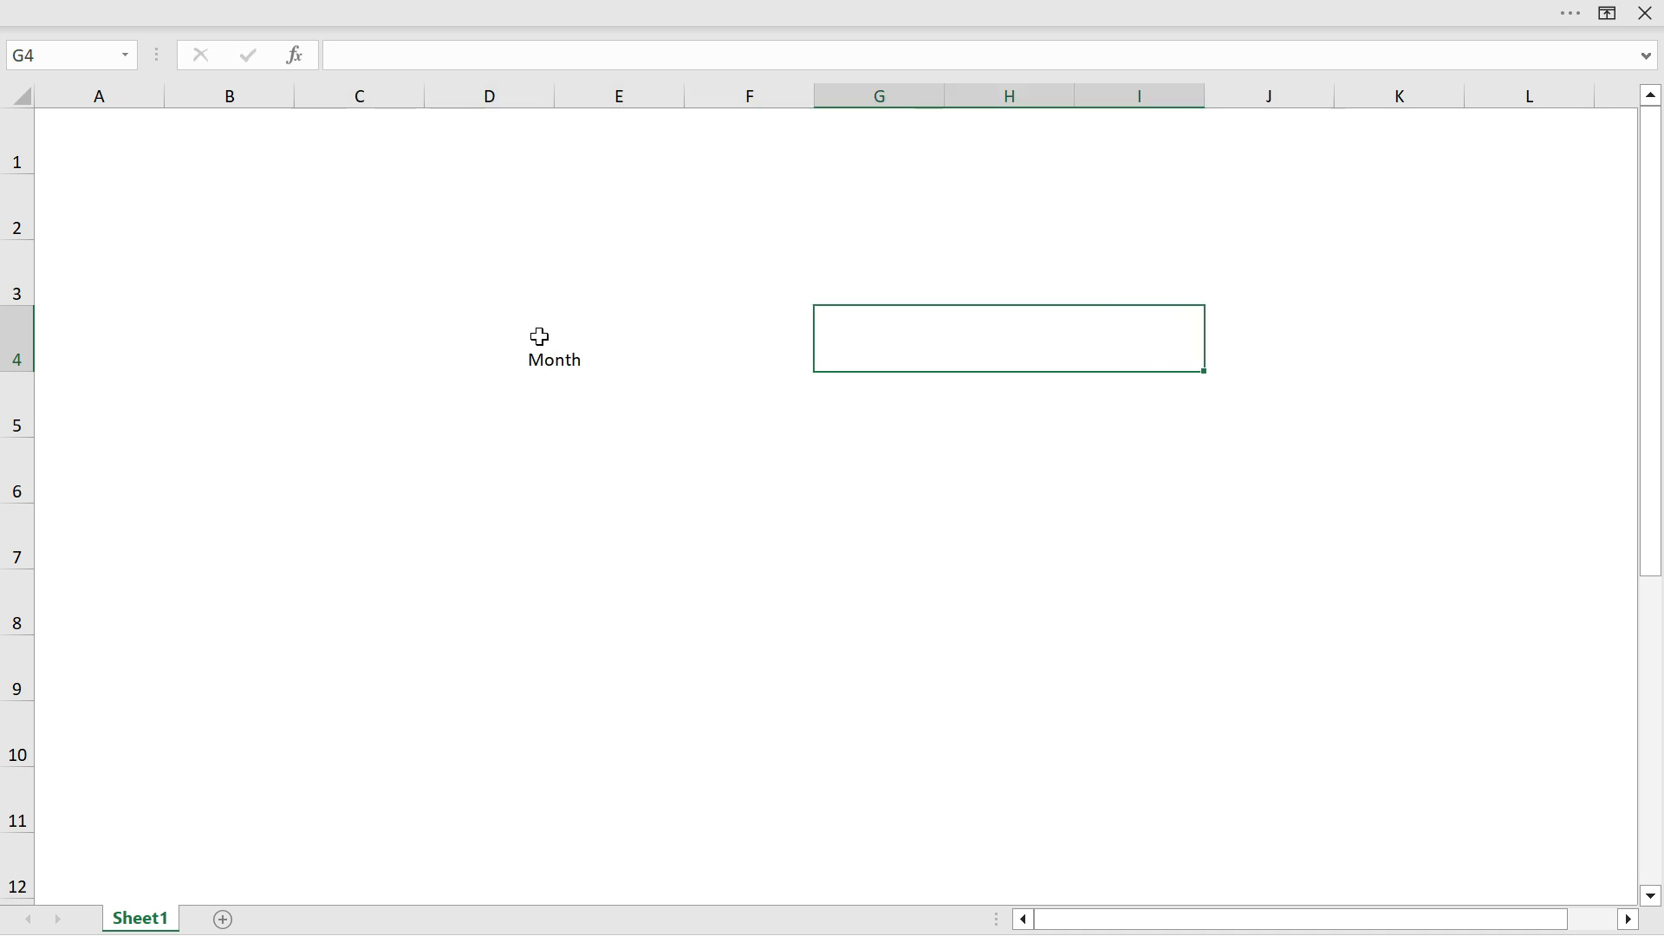
text(Year)
Step: Align the contents of all cells on the sheet vertically to the middle
click(539, 336)
key(ctrl+a)
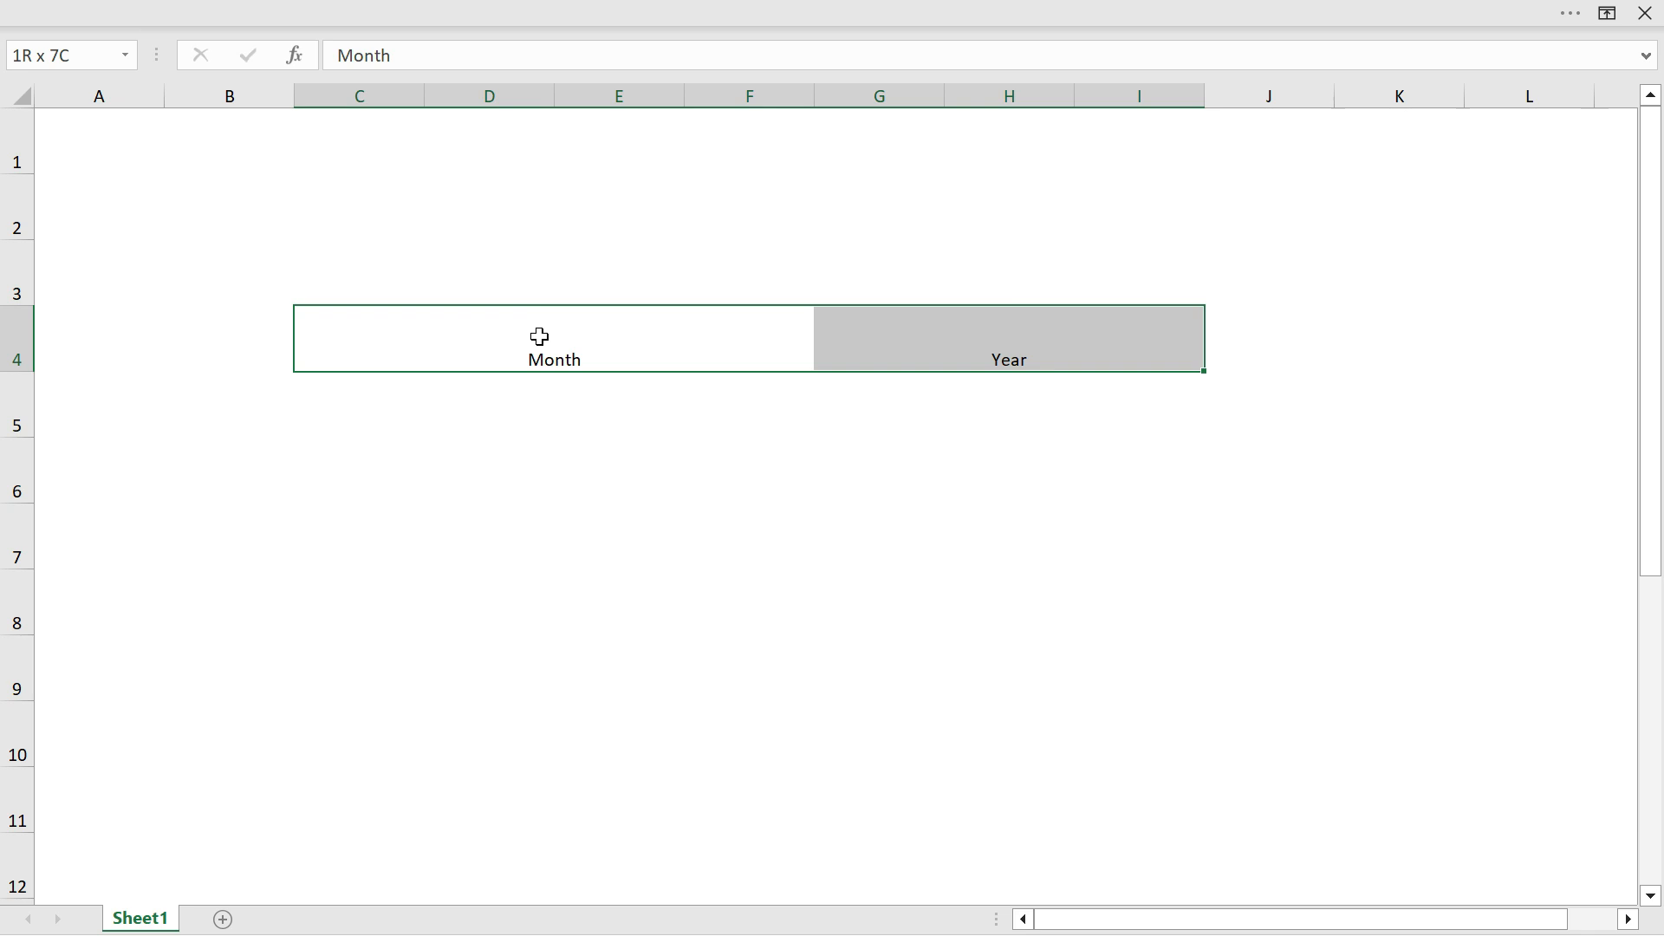
key(ctrl+a)
click(569, 26)
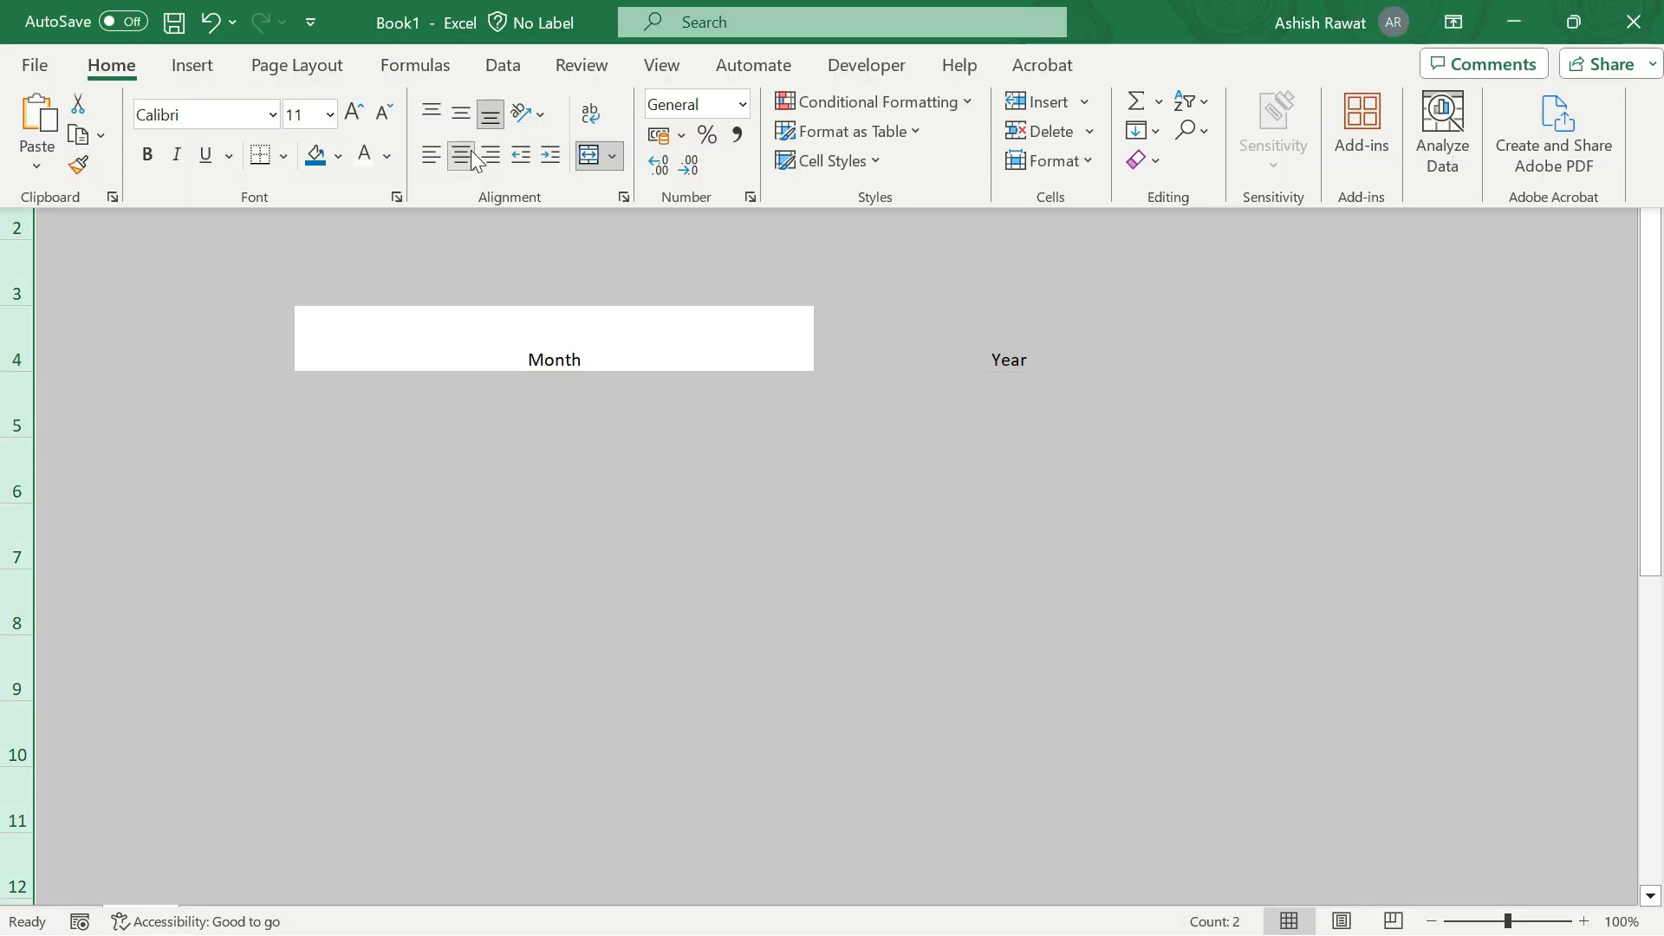
click(460, 123)
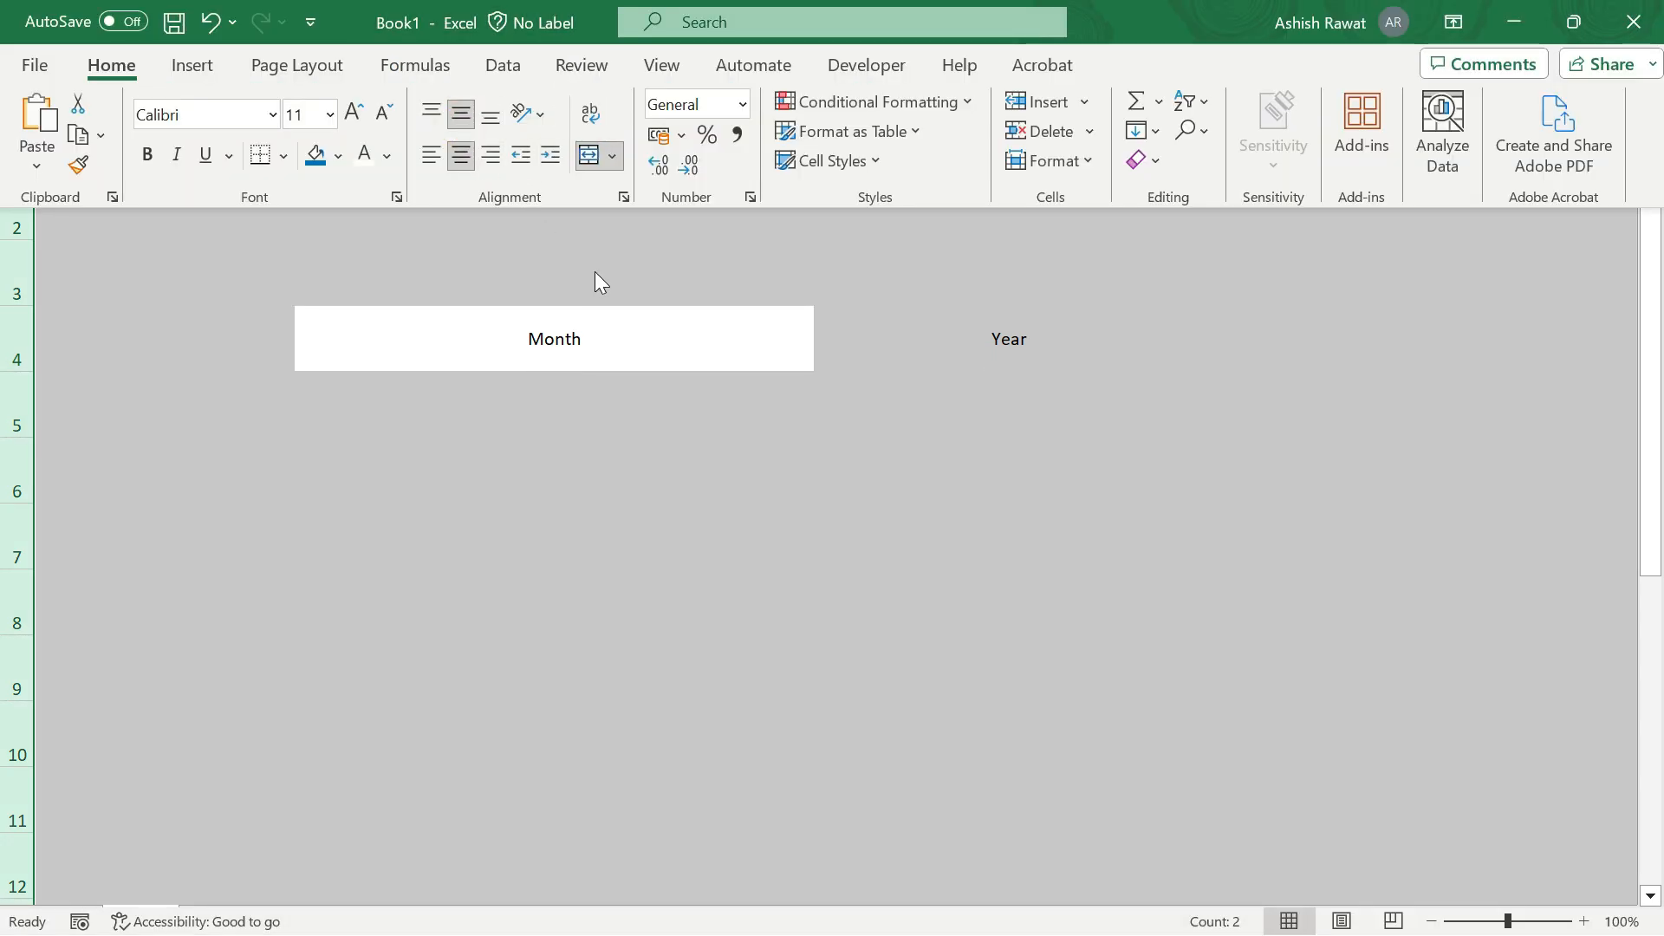
Step: Apply All Borders to the Month and Year header cells in C4:I4
click(654, 349)
key(ctrl+a)
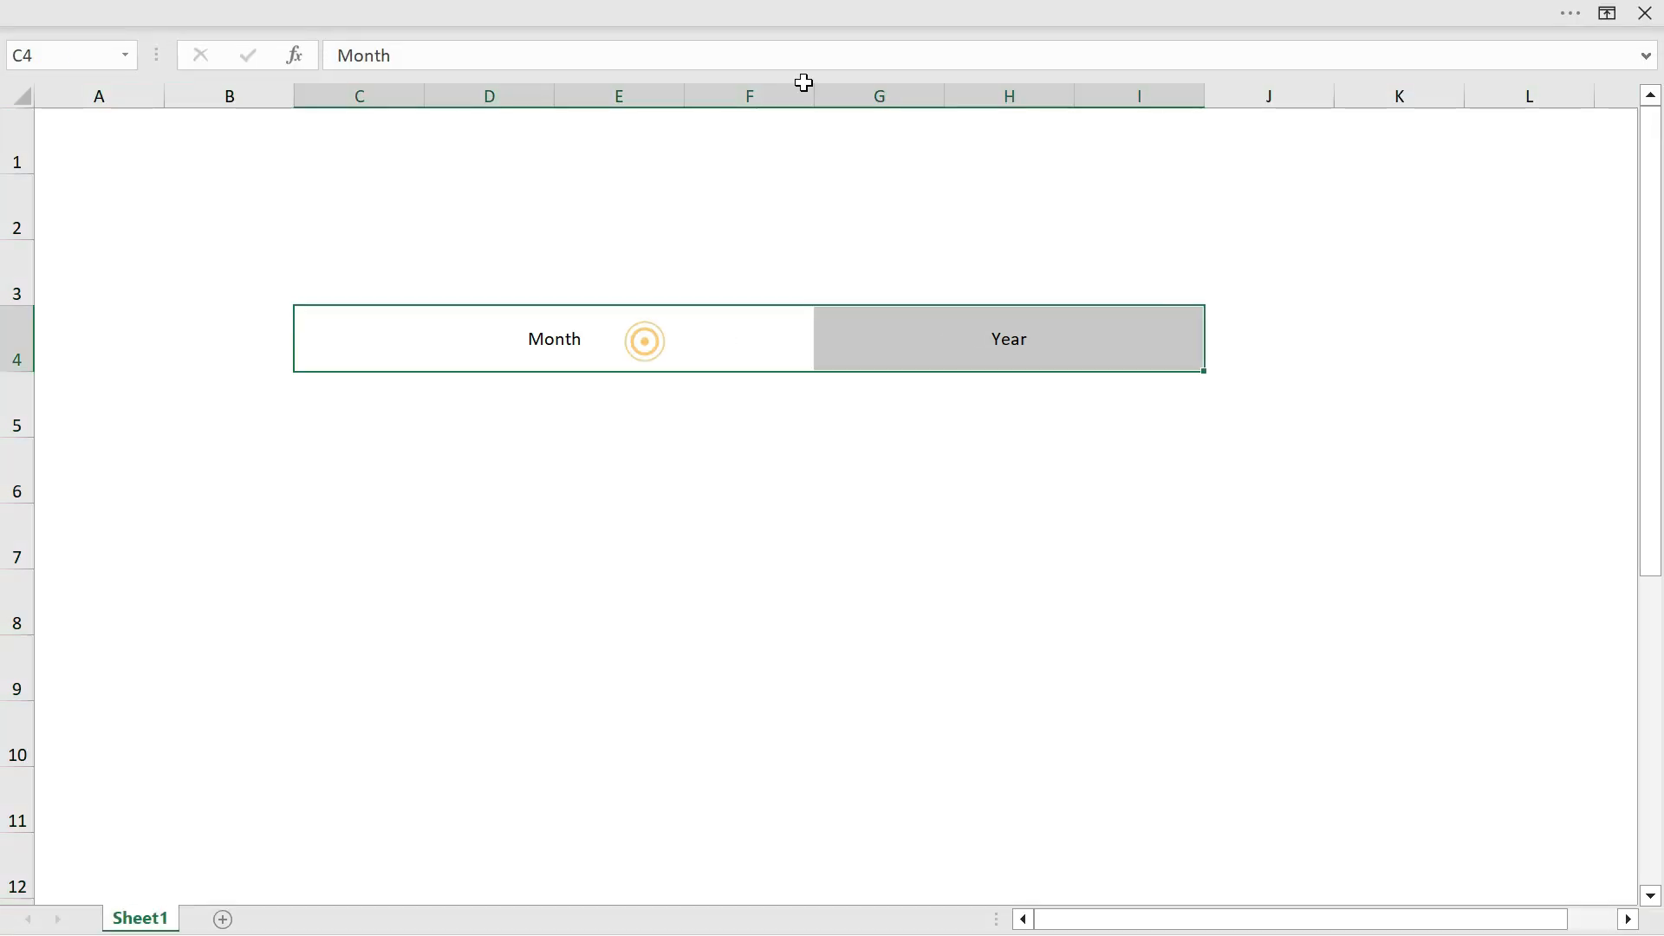
click(681, 15)
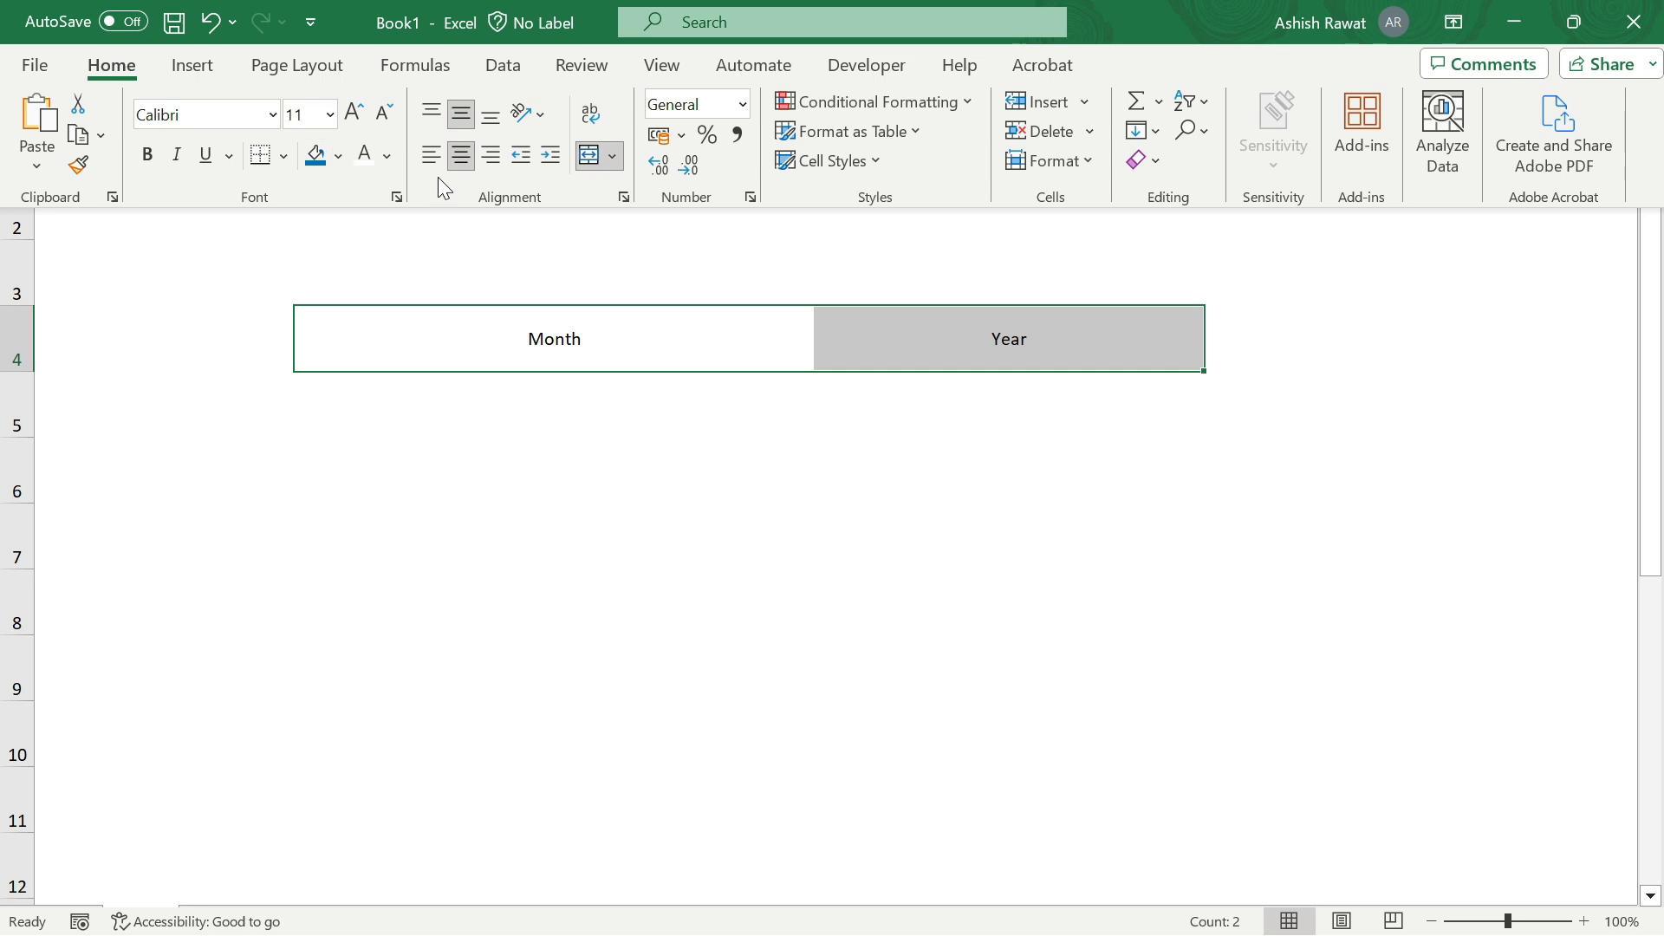
click(286, 156)
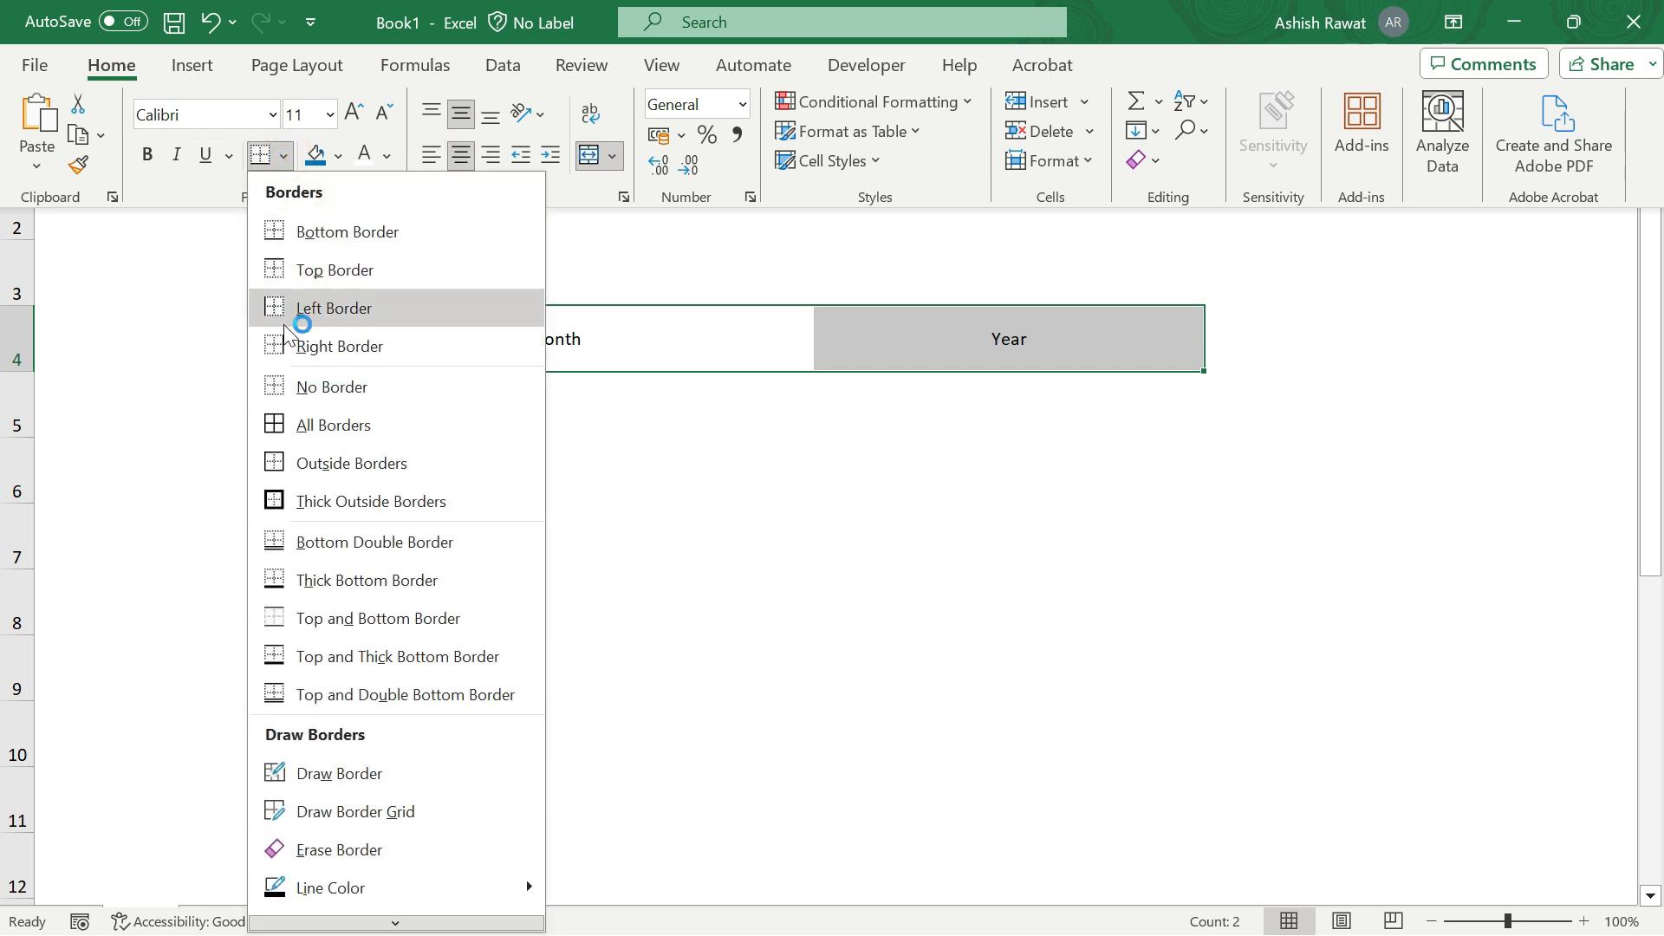
click(279, 420)
Step: Merge and center cells D2:H2 and enter the title "DYNAMIC CALENDER" in them
click(664, 229)
key(shift+Right)
key(shift+Right)
key(shift+Right)
key(shift+Right)
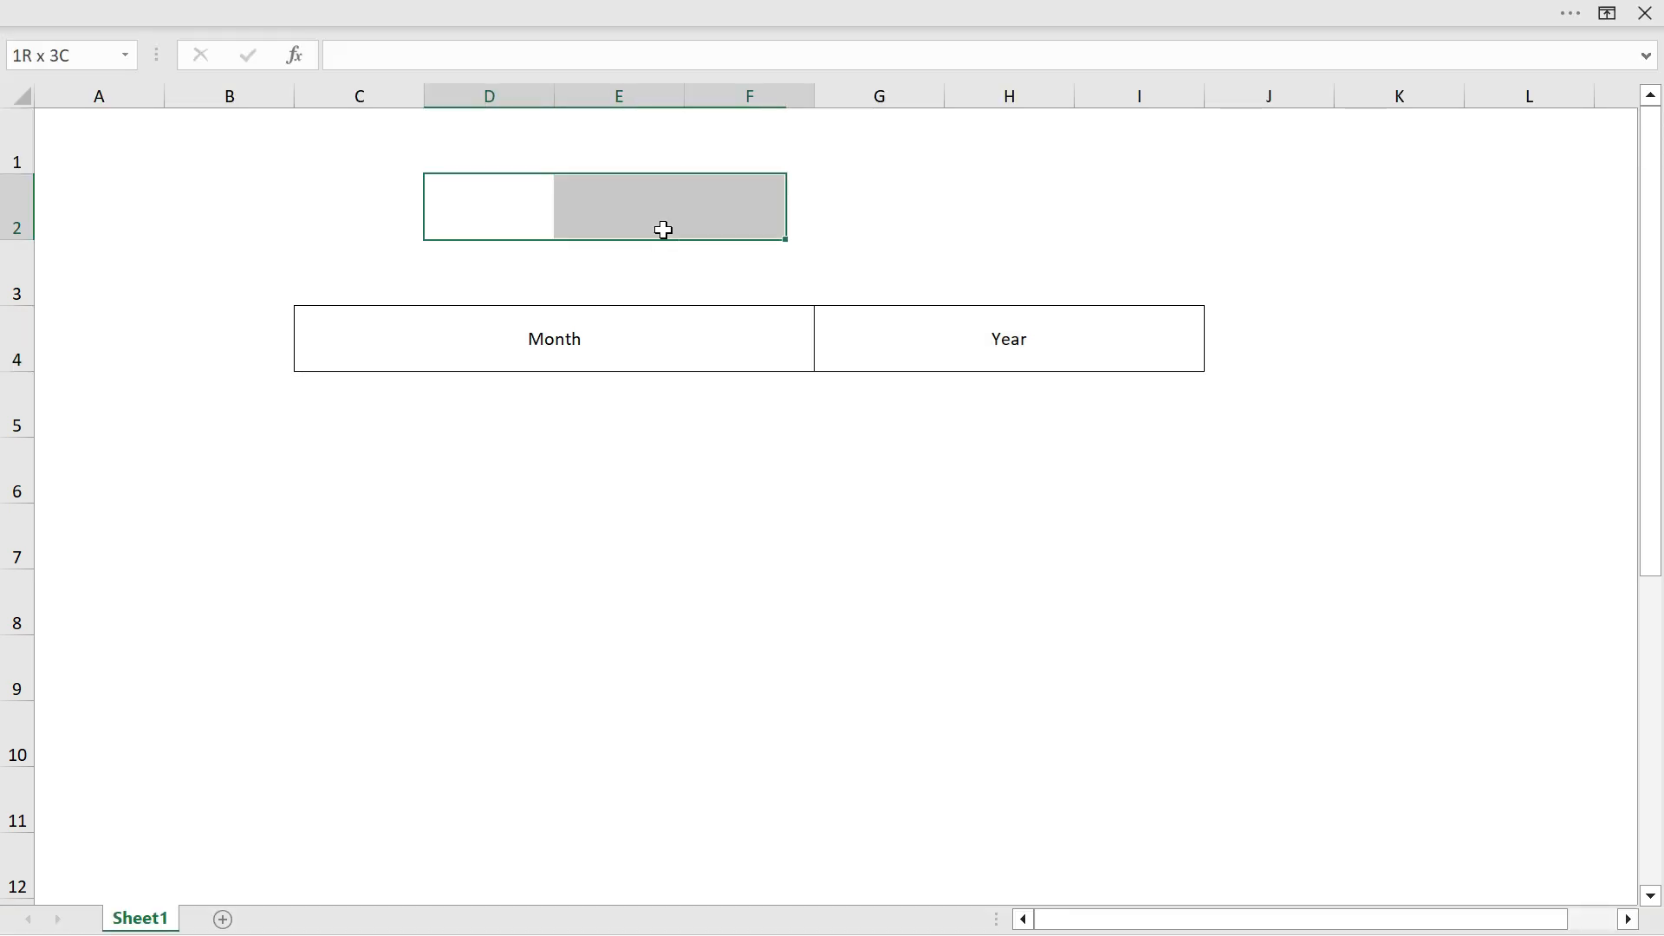
click(788, 11)
click(589, 156)
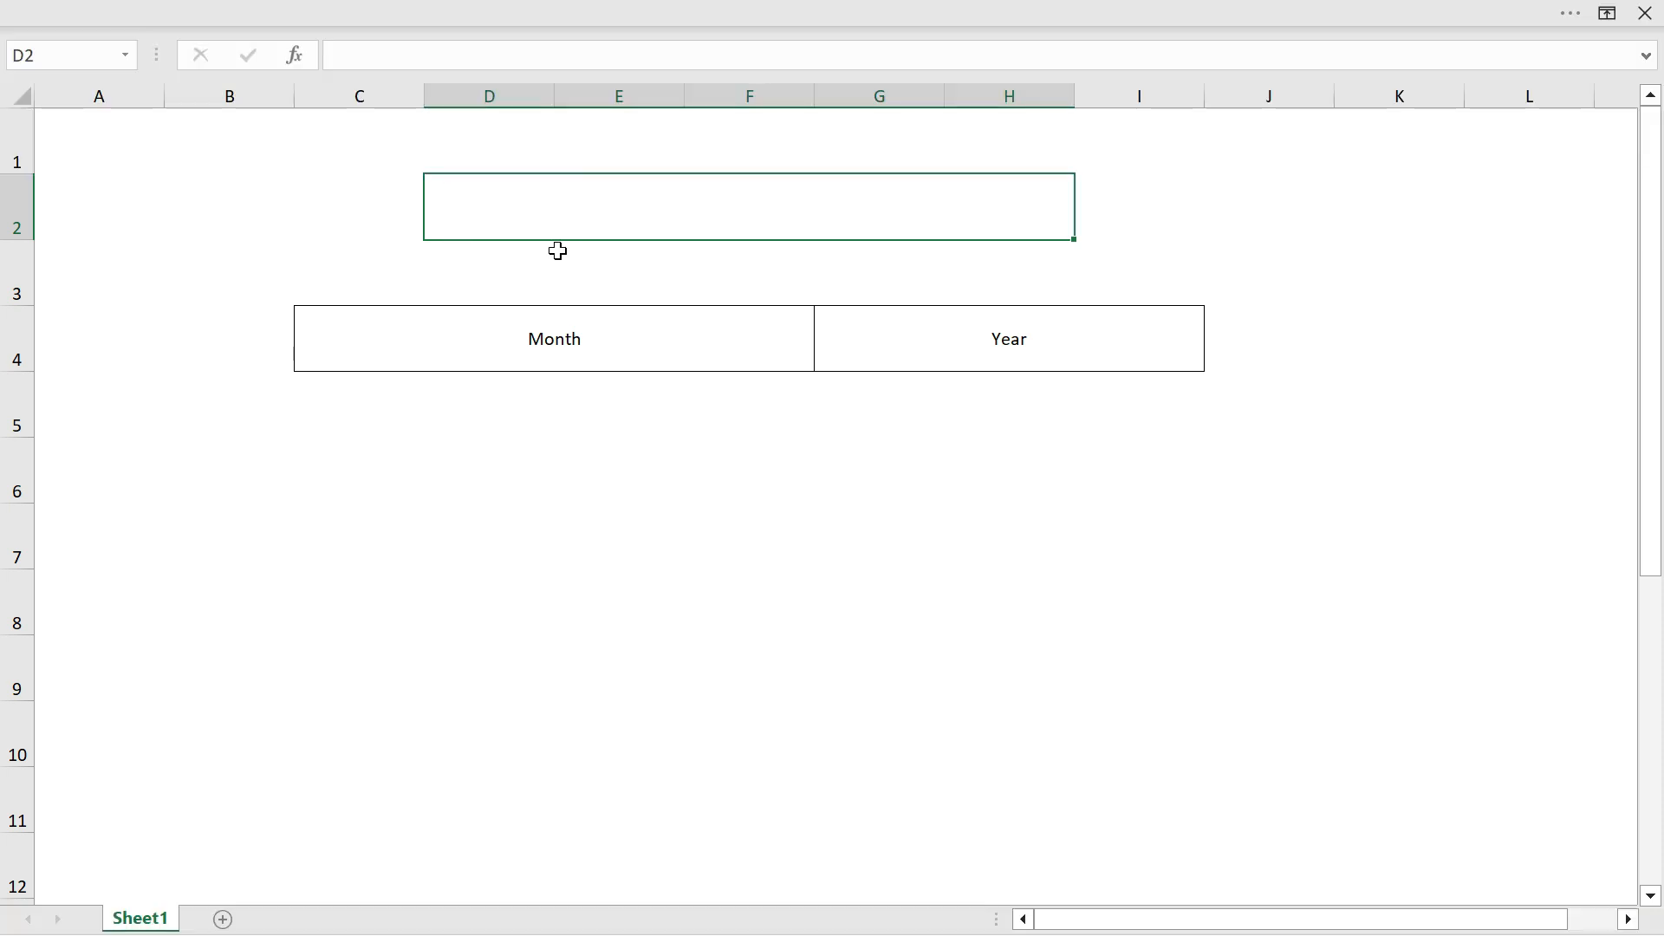
text(DYNAMIC CALENDER)
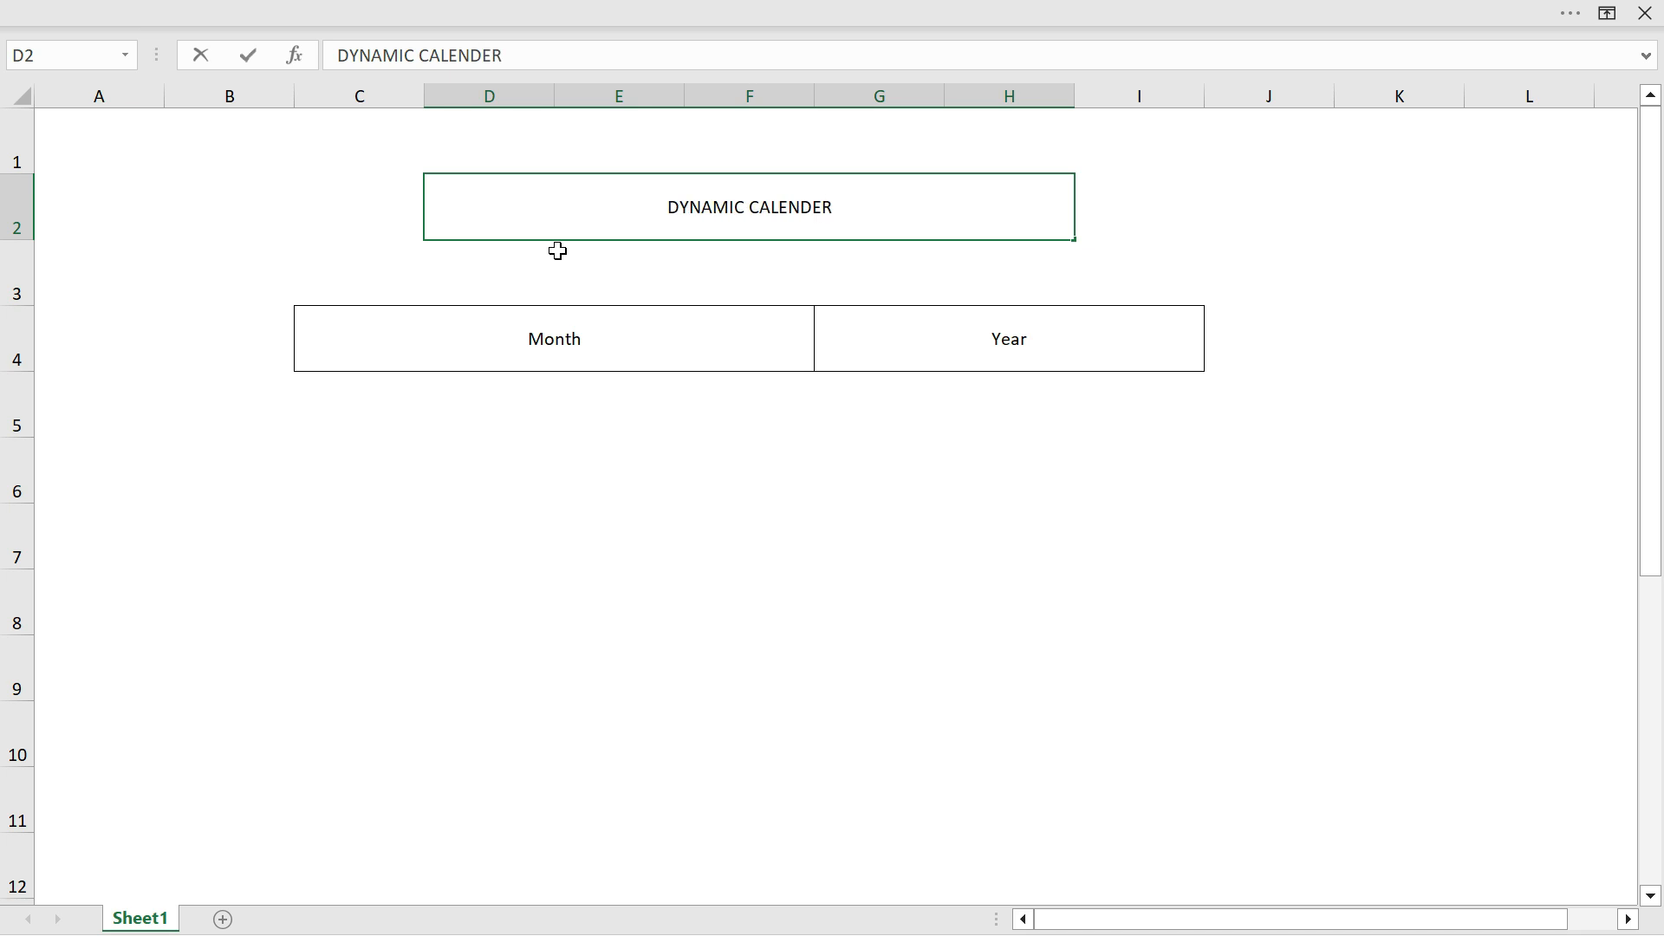
key(ctrl+Return)
Step: Apply all borders to cells C5:I5 and to the merged title cell D2:H2
drag(296, 393, 1139, 404)
click(639, 12)
click(533, 210)
click(622, 11)
click(262, 160)
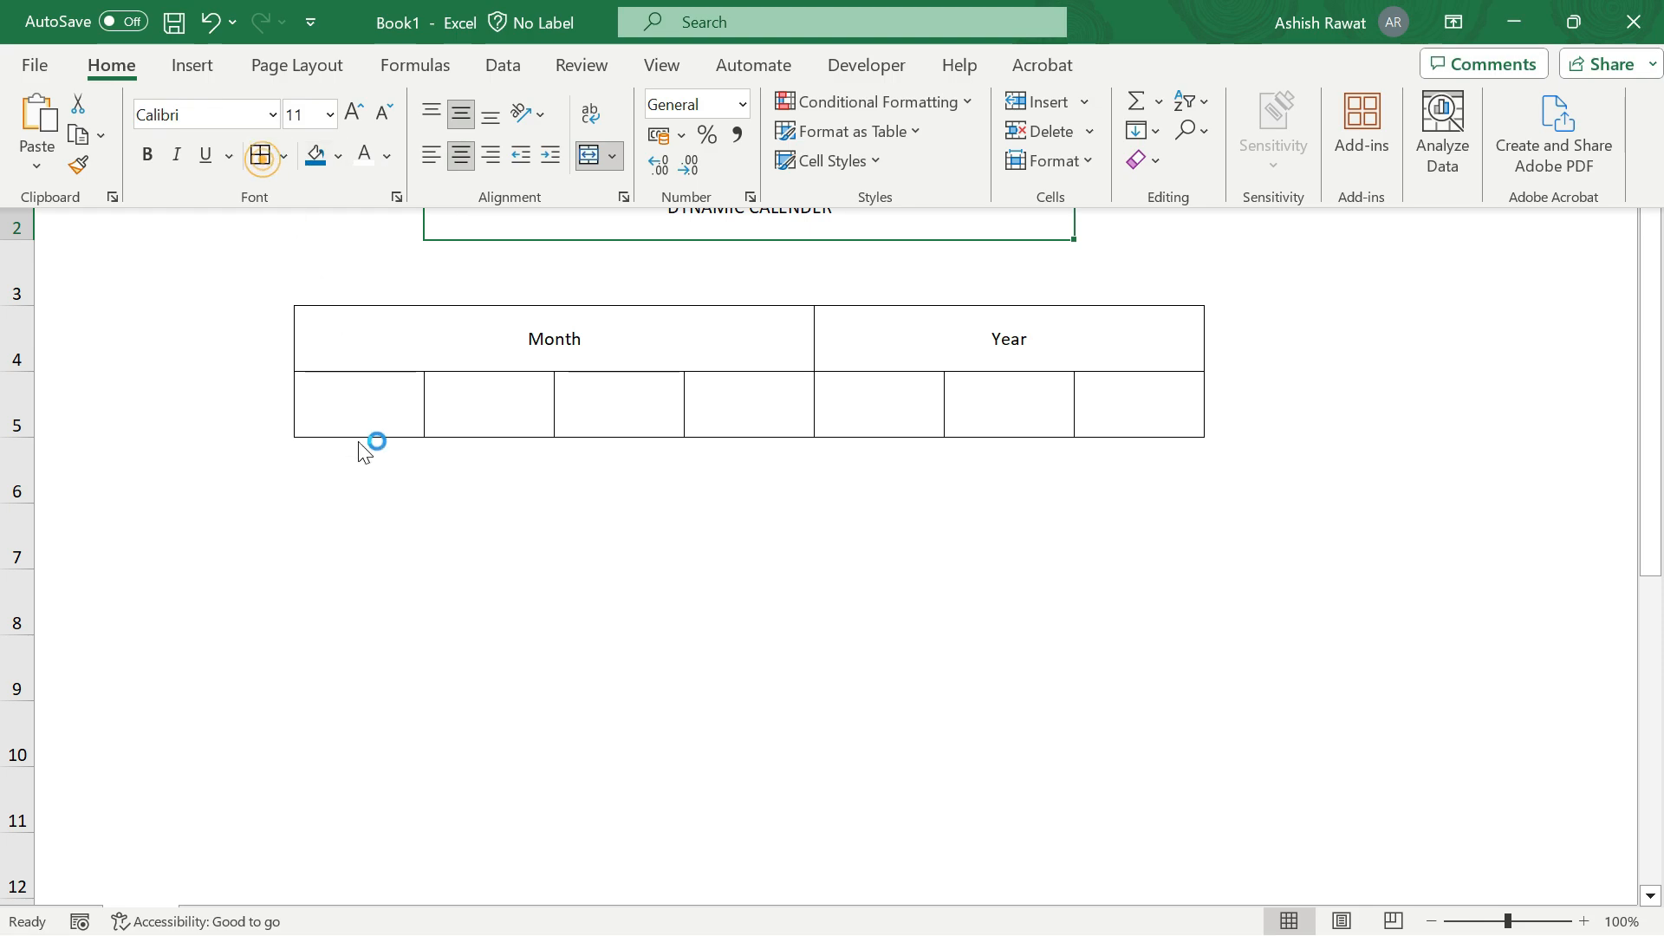
Step: Enter the weekday names Sunday, Monday, Tuesday, Wednesday, Thursday, Friday and Saturday across C5:I5
click(341, 397)
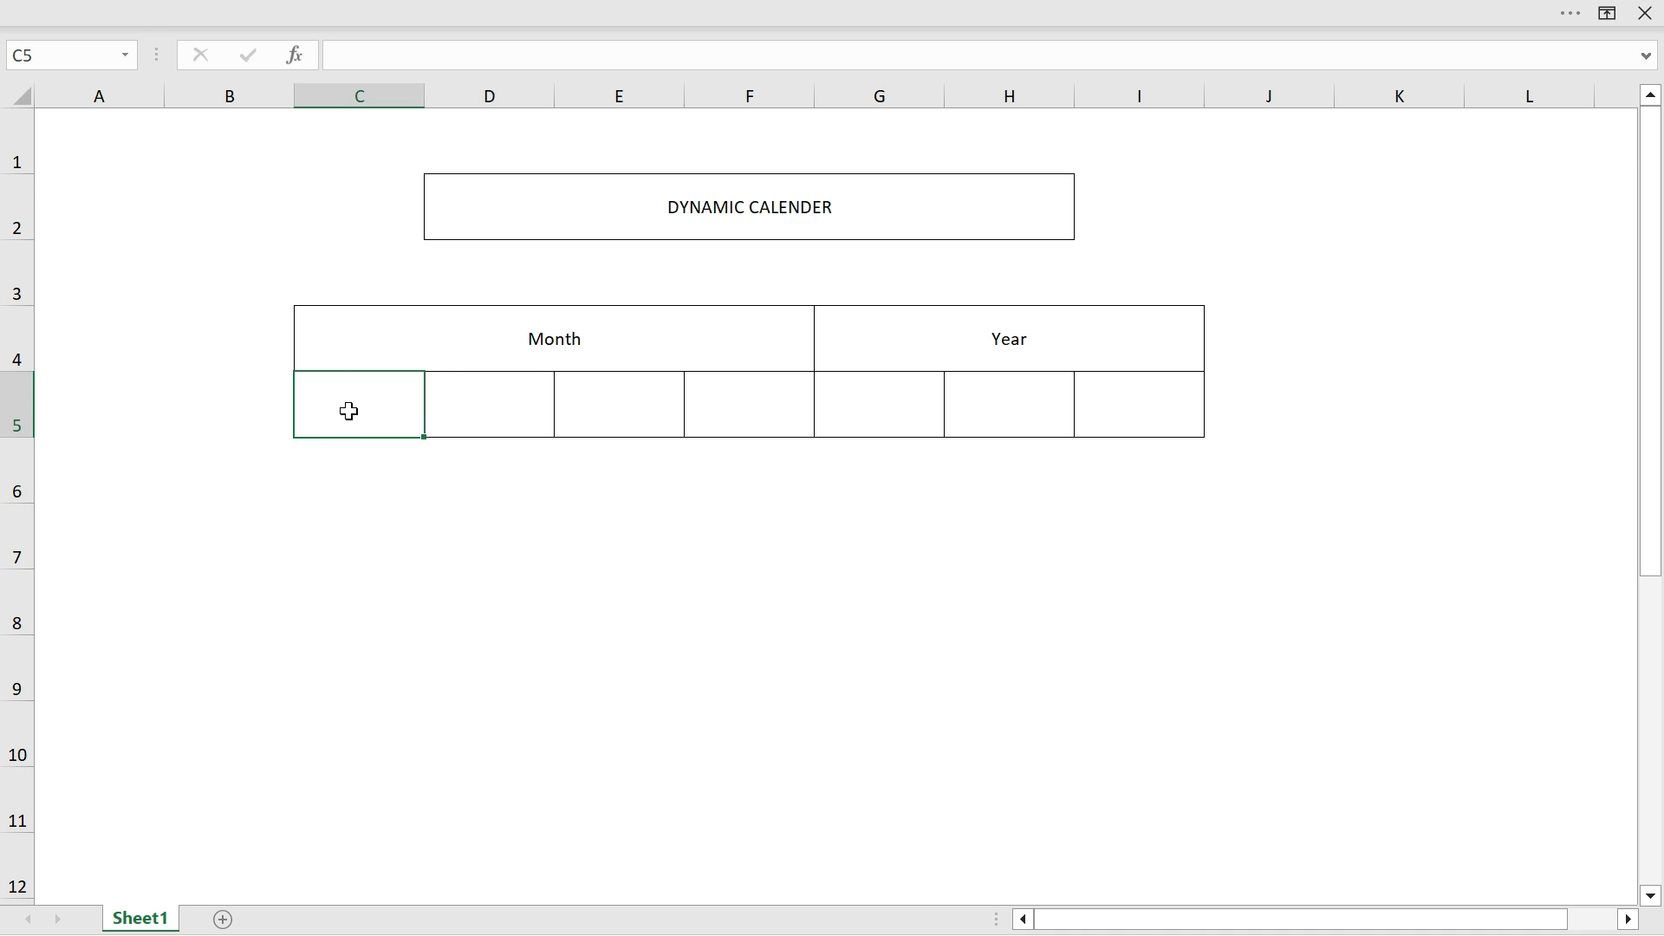
text(Sunday)
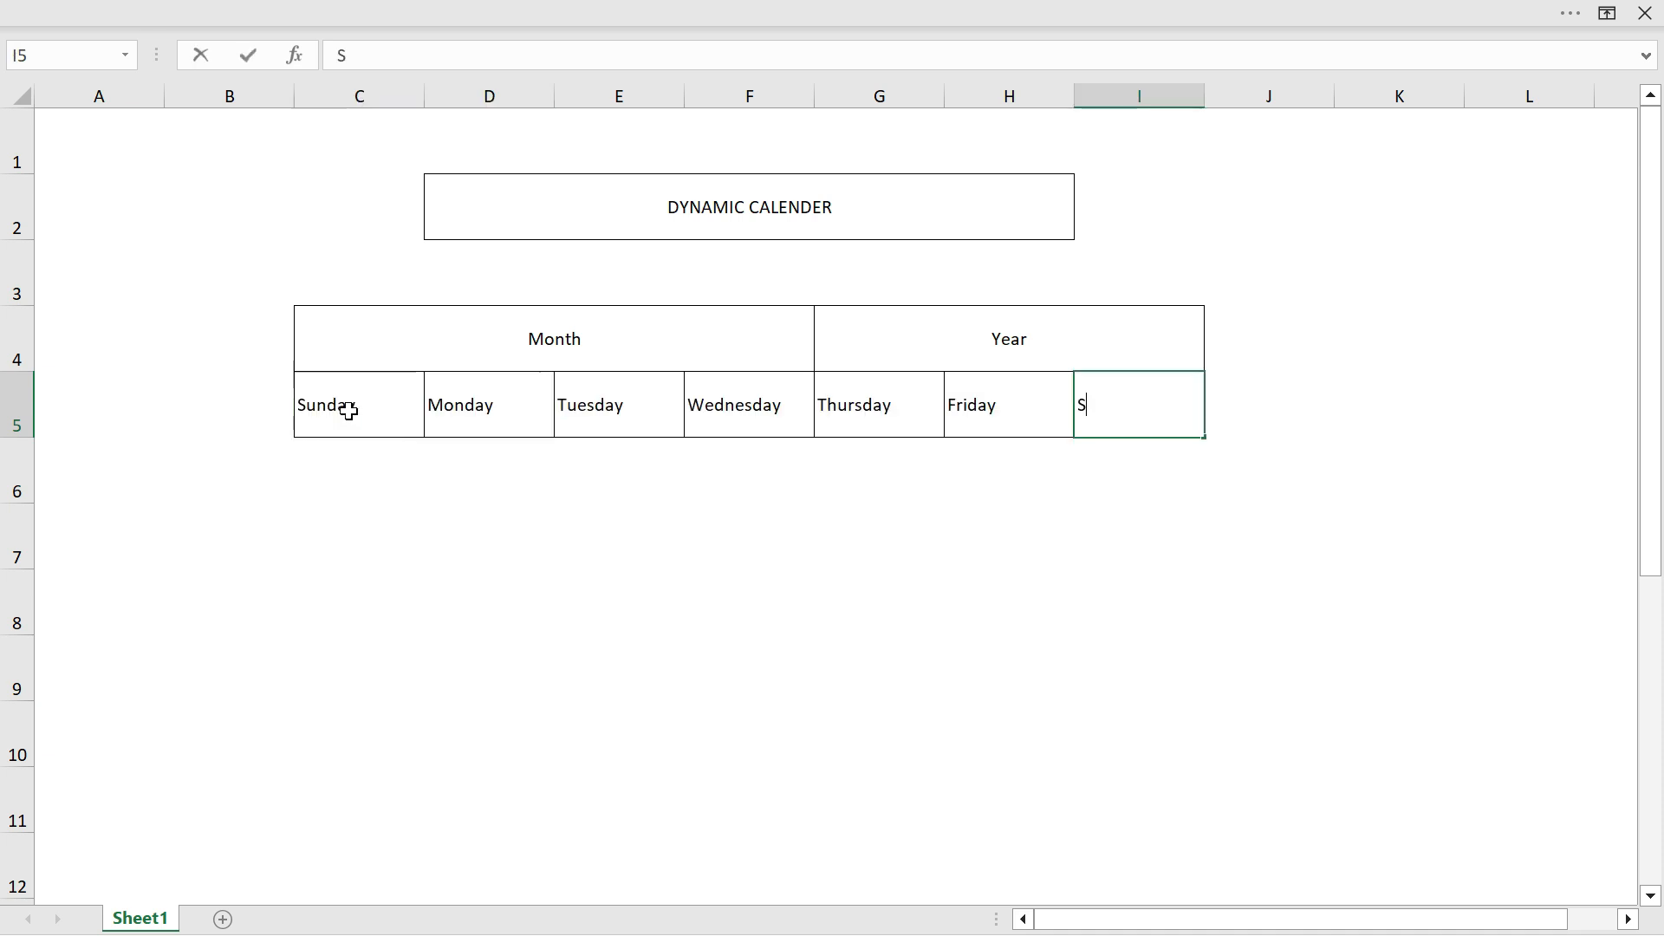
text(aturday)
key(Return)
Step: Center the contents of all cells on the sheet horizontally
drag(338, 405, 1118, 406)
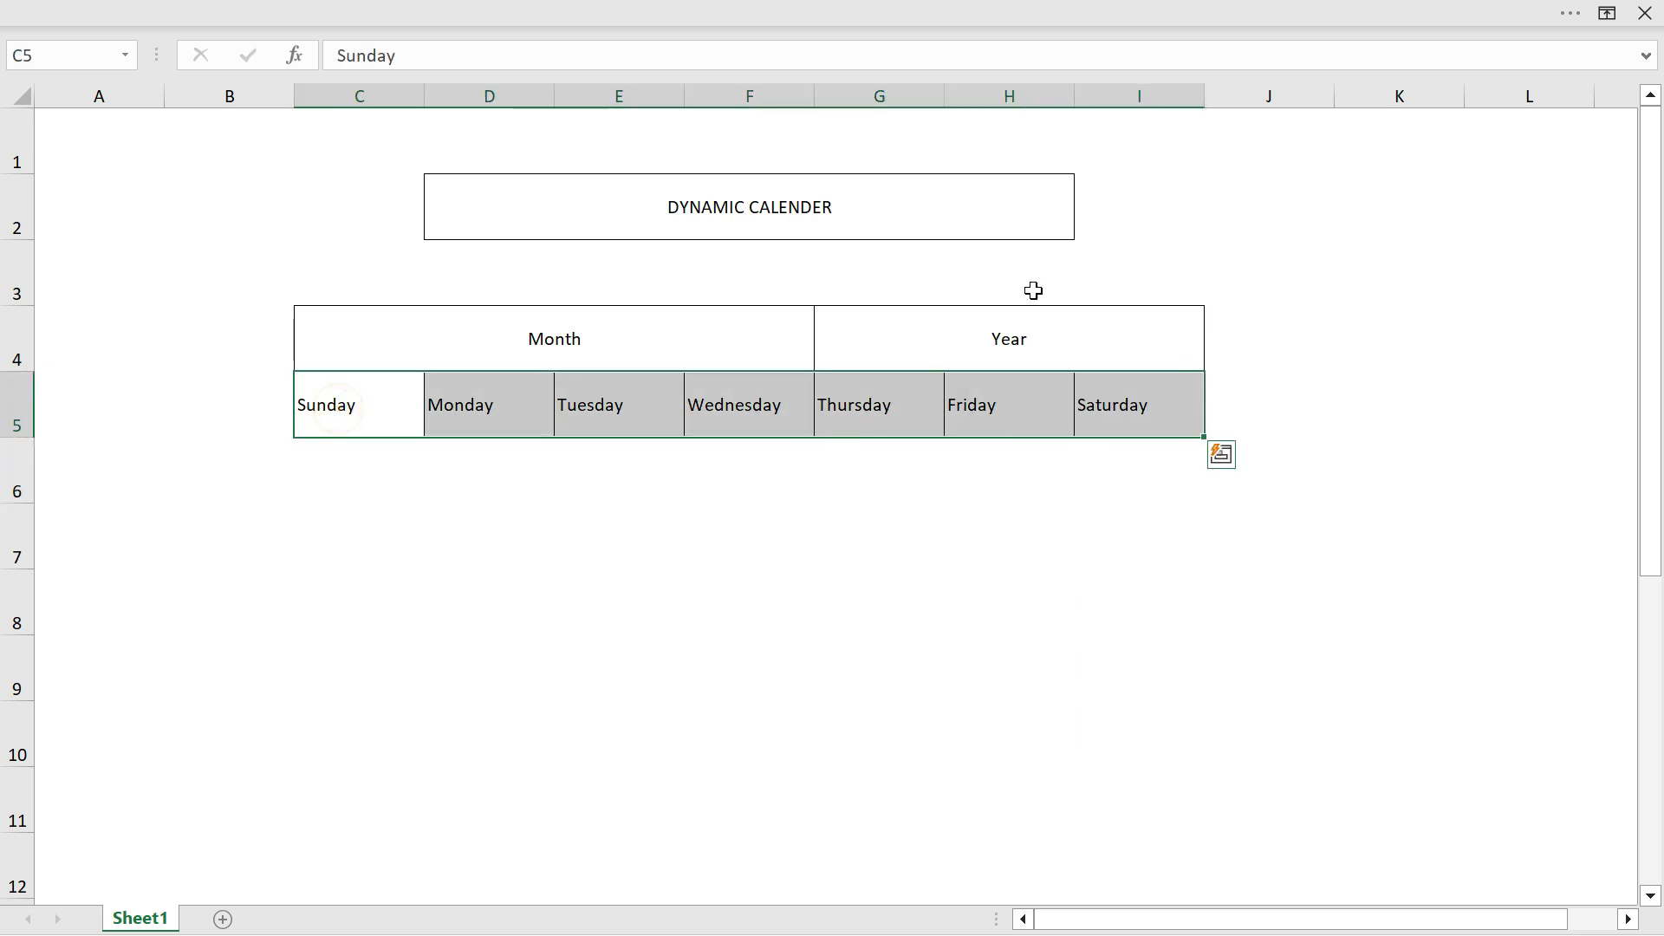
key(ctrl+a)
key(ctrl+a)
click(505, 9)
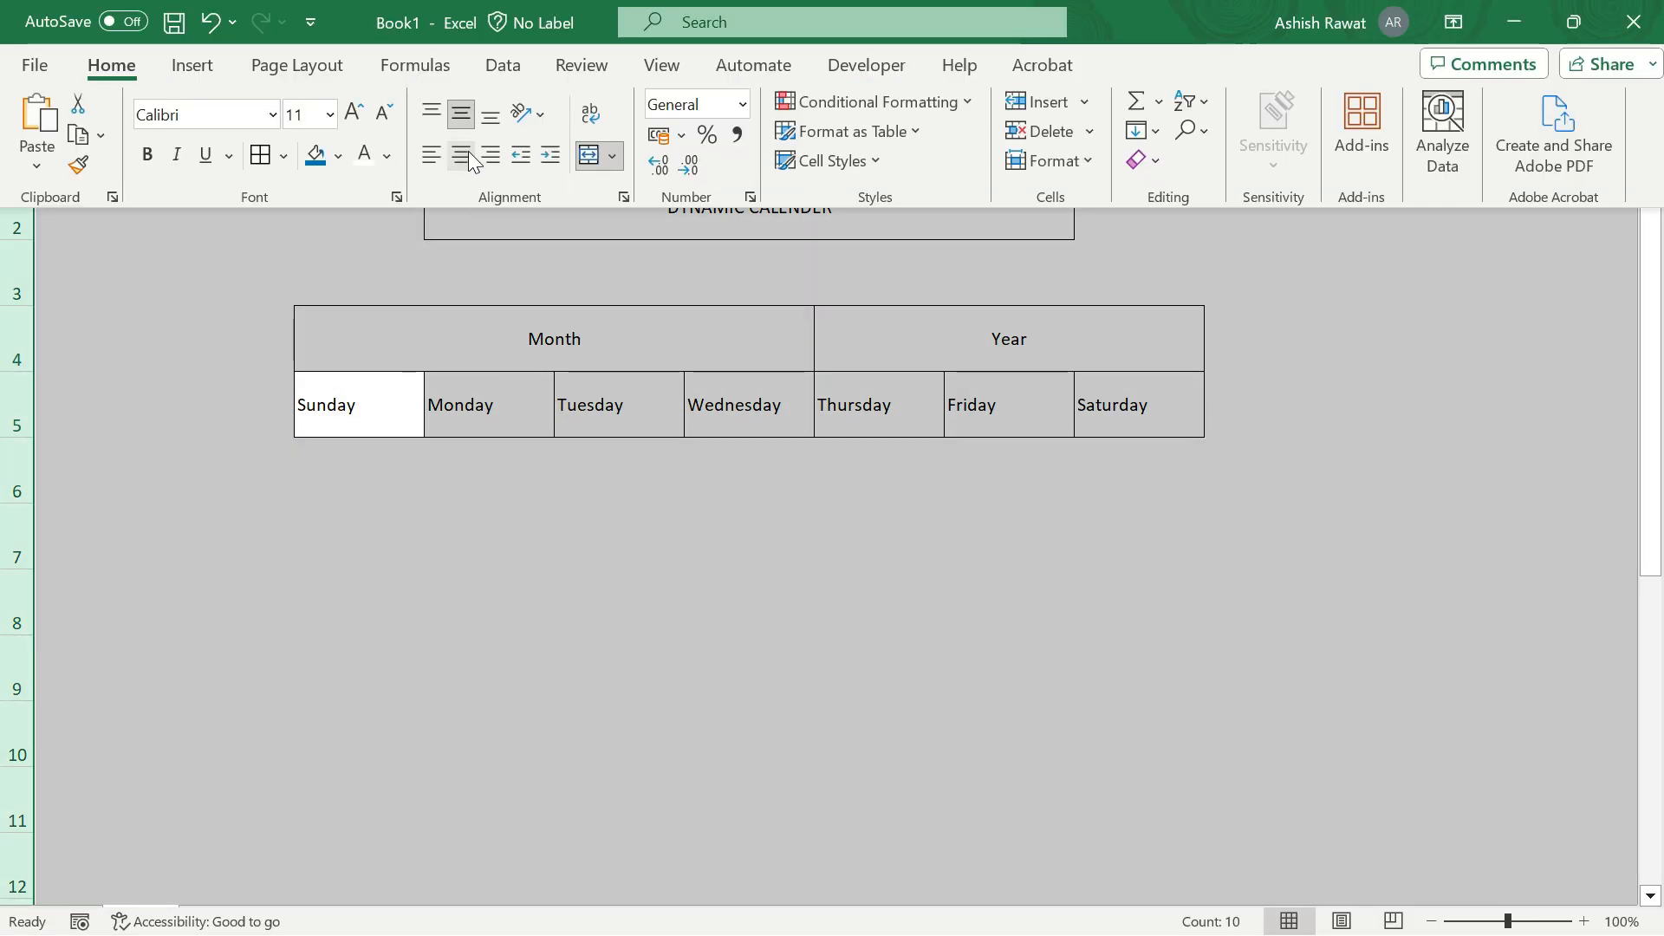
click(466, 155)
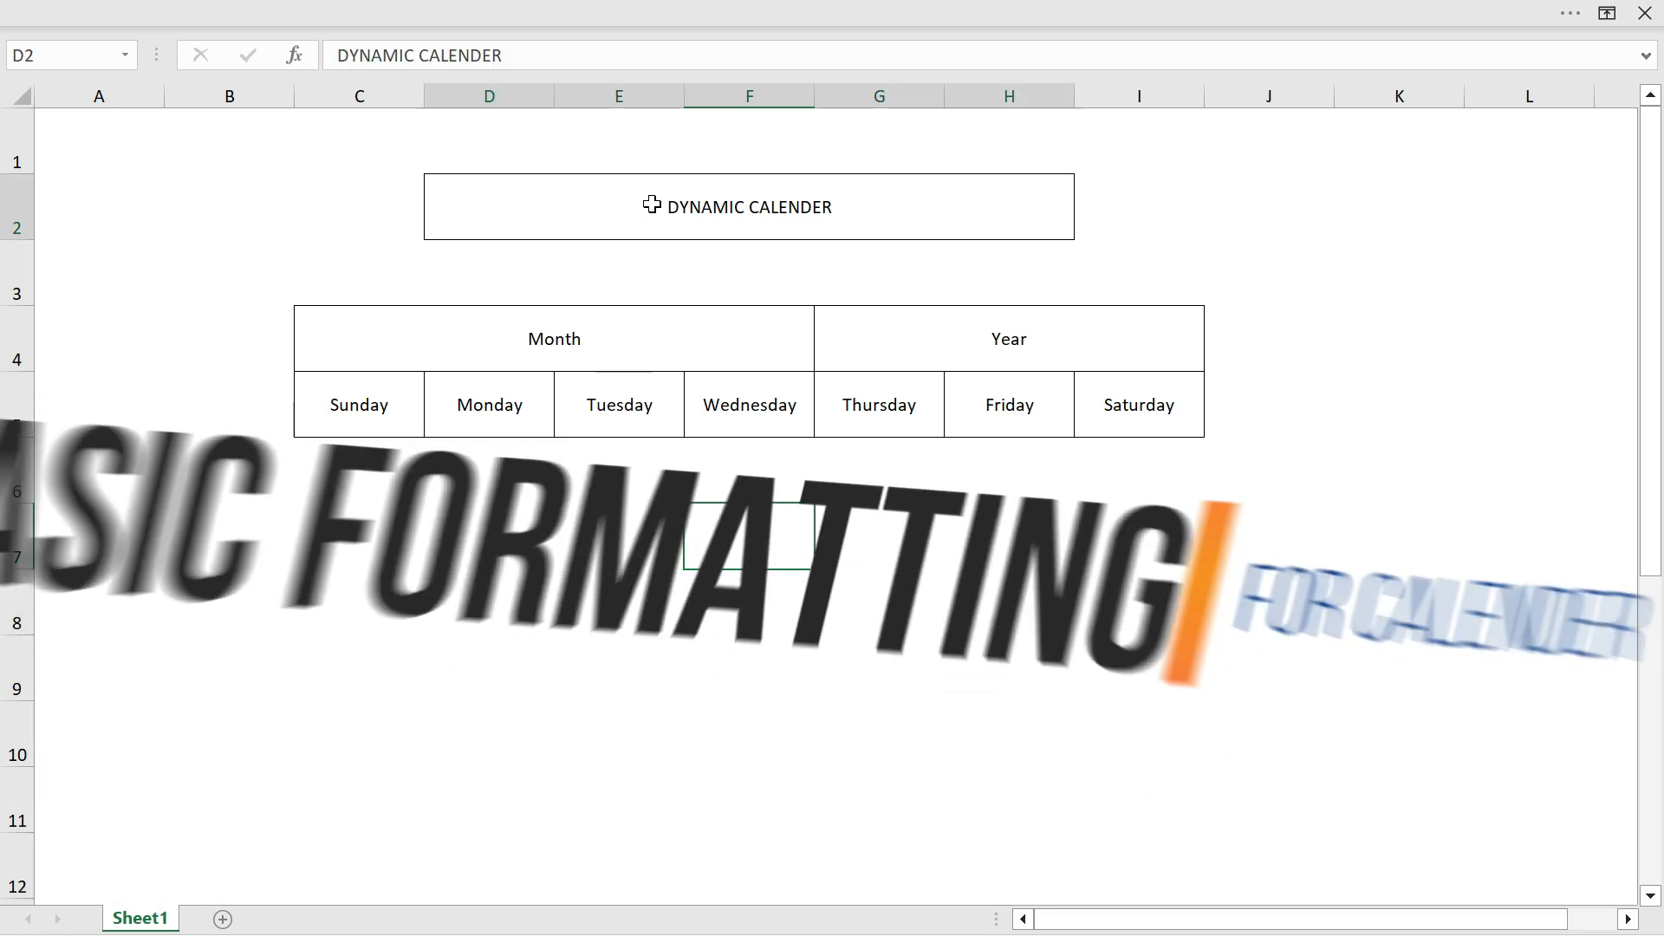
Step: Fill the merged title cell D2:H2 with the standard Orange color
click(676, 11)
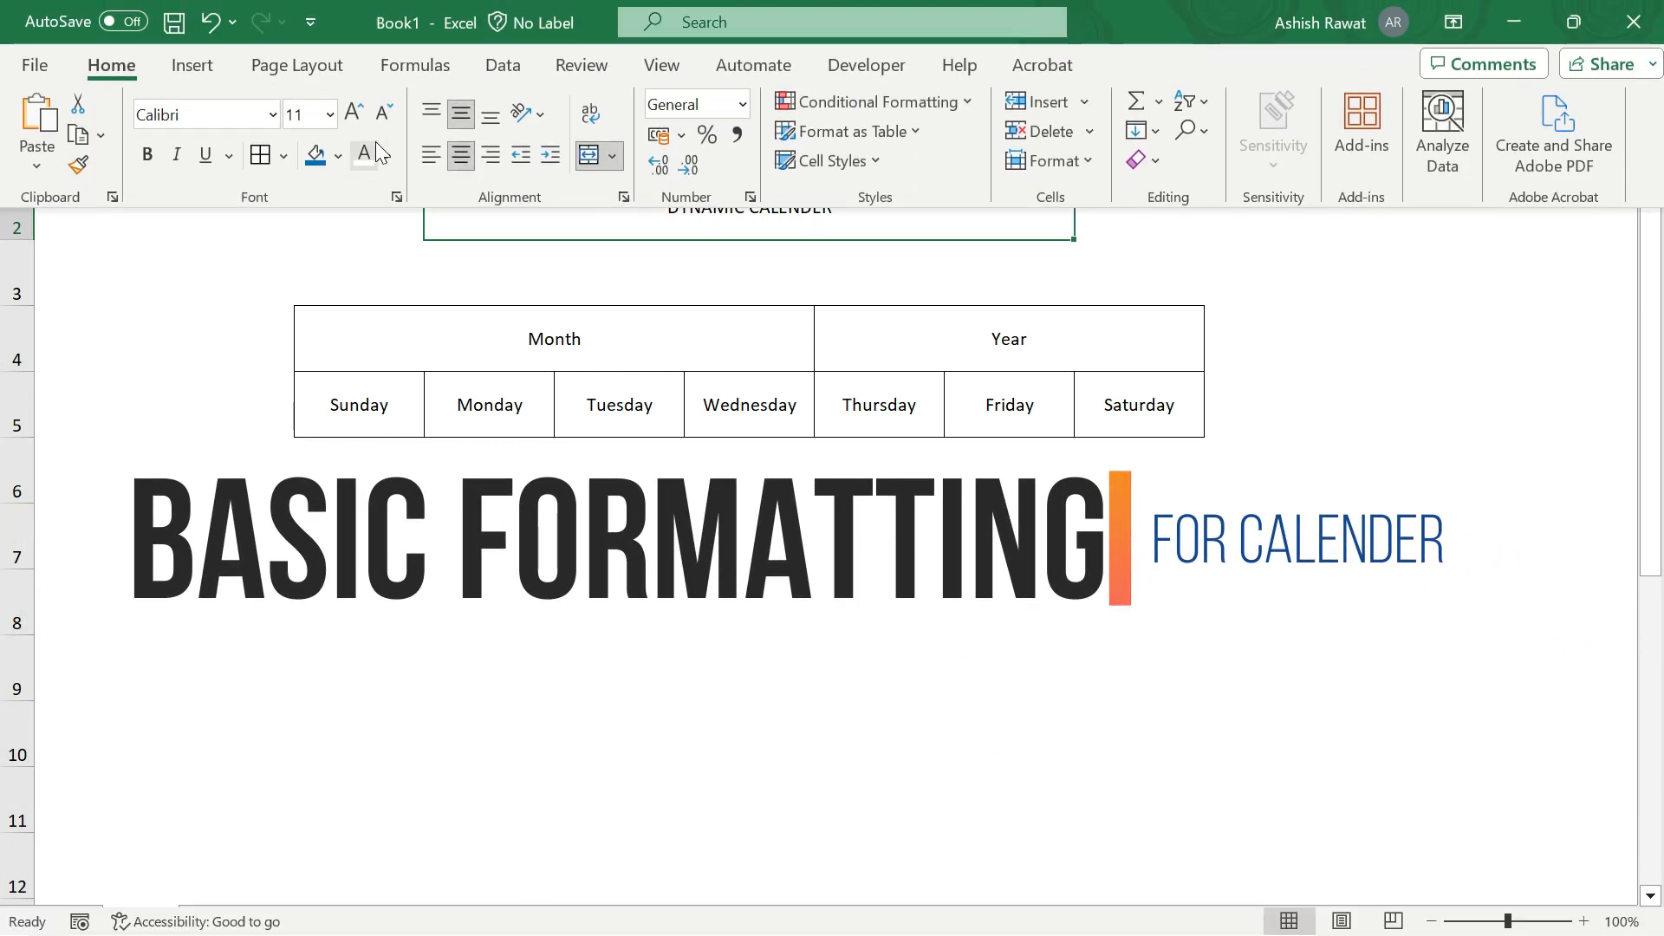
click(339, 156)
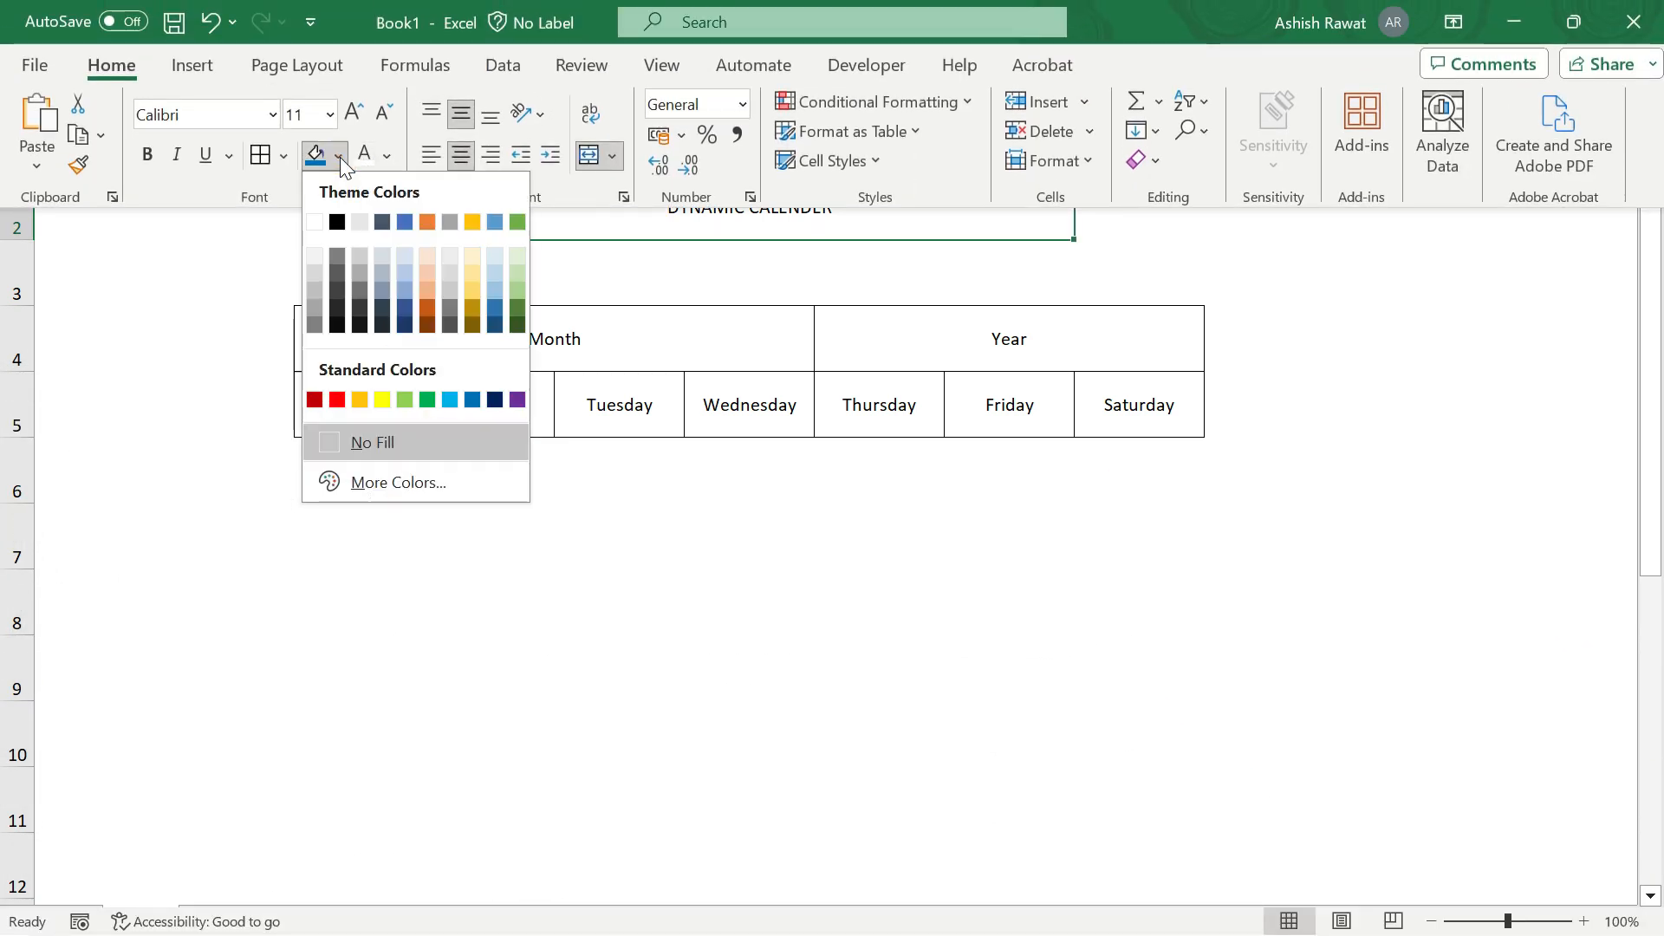
click(358, 400)
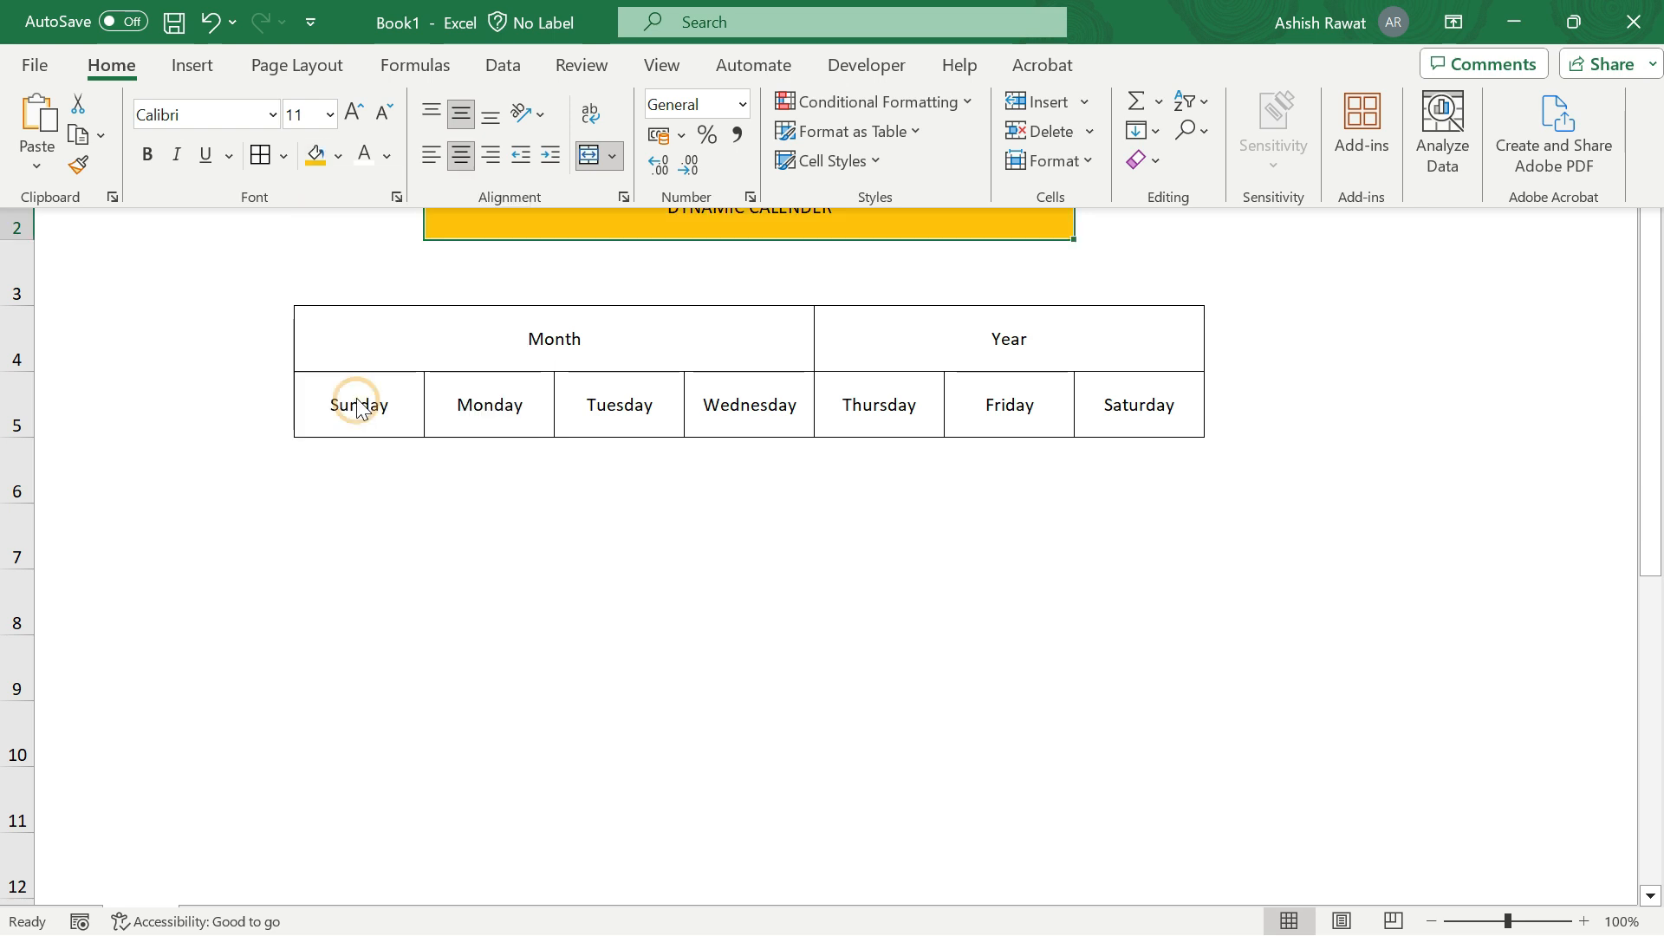
Step: Fill the header rows C4:I5 with standard Blue and make their text white
drag(450, 343, 1127, 411)
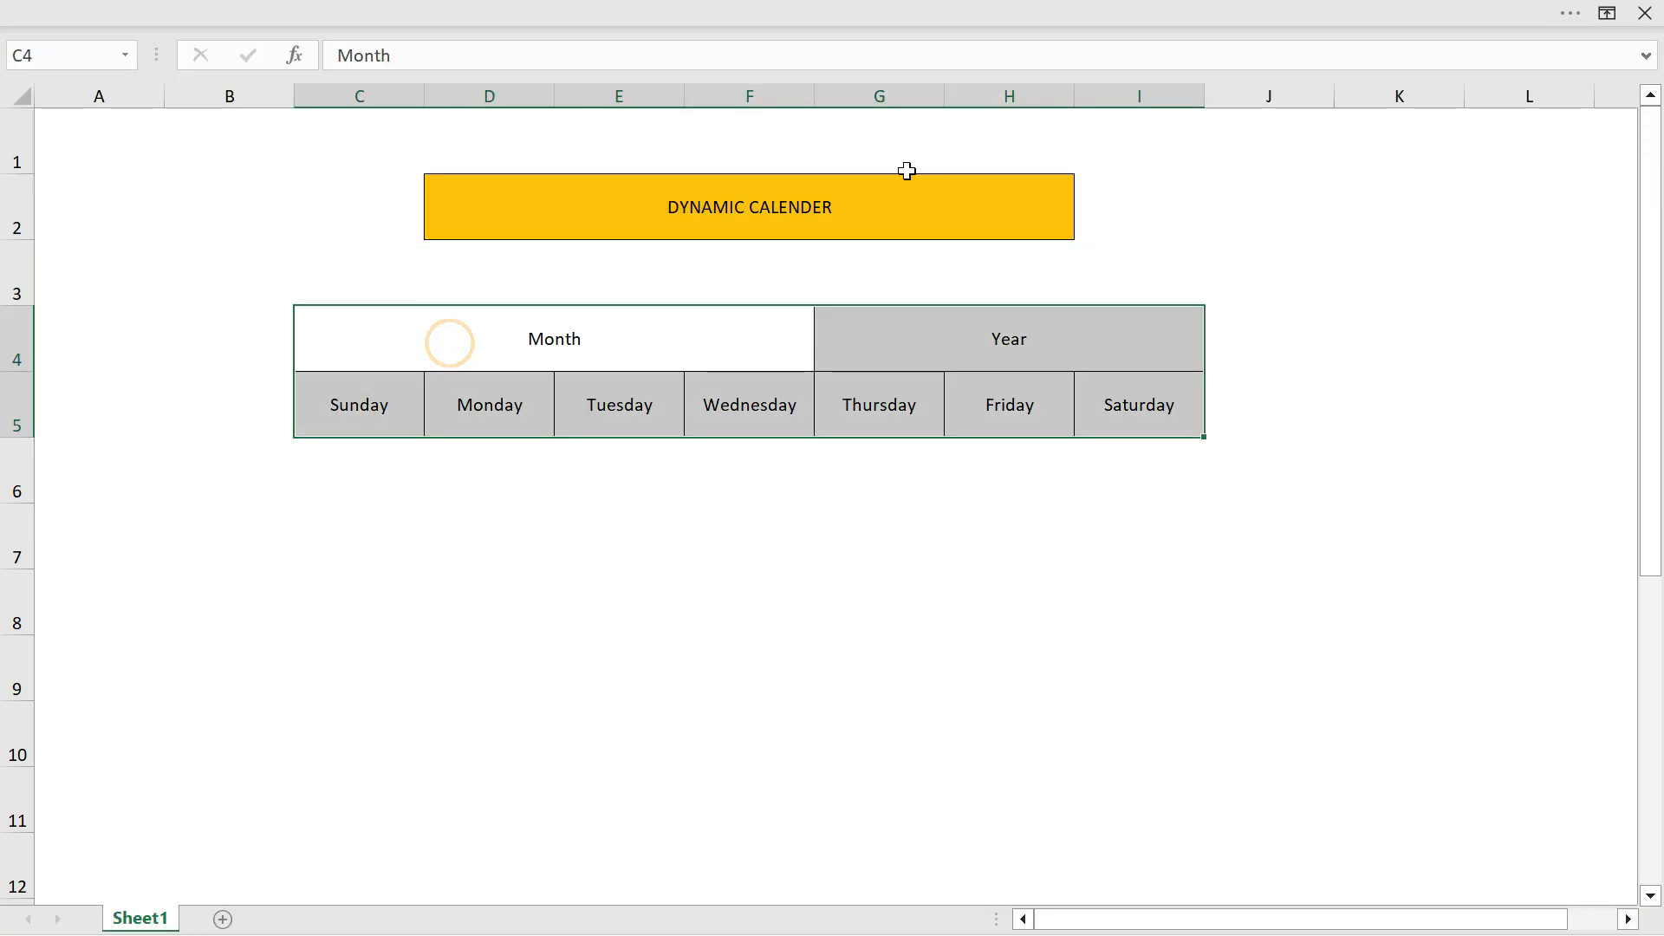
click(652, 13)
click(340, 156)
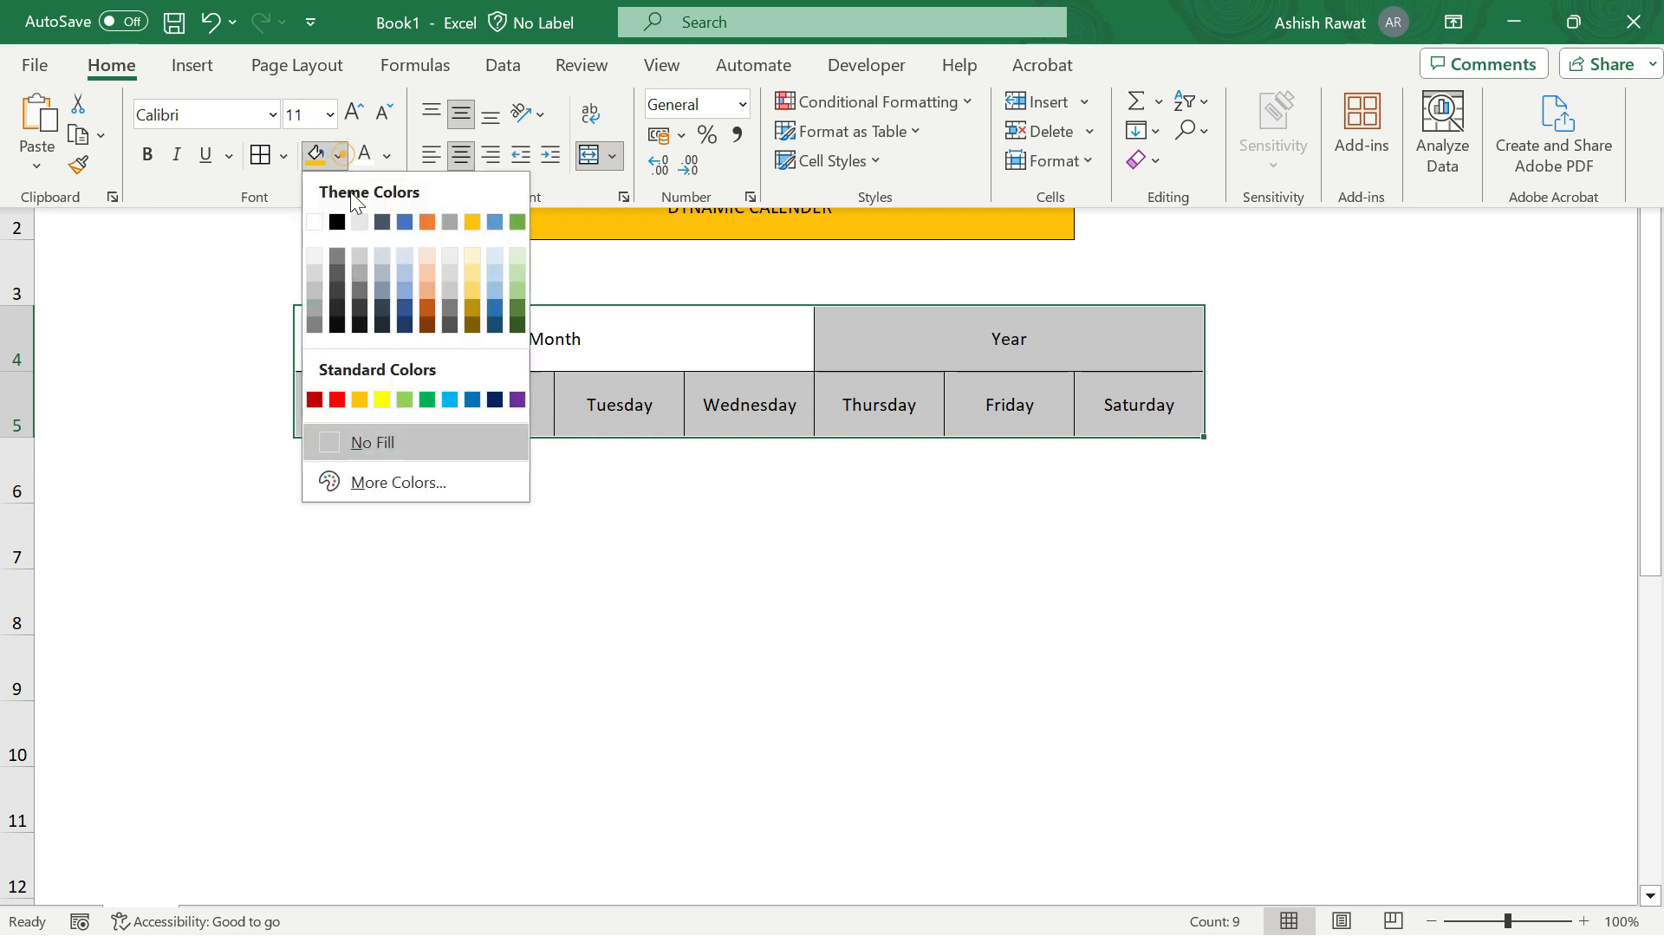
click(473, 400)
click(364, 156)
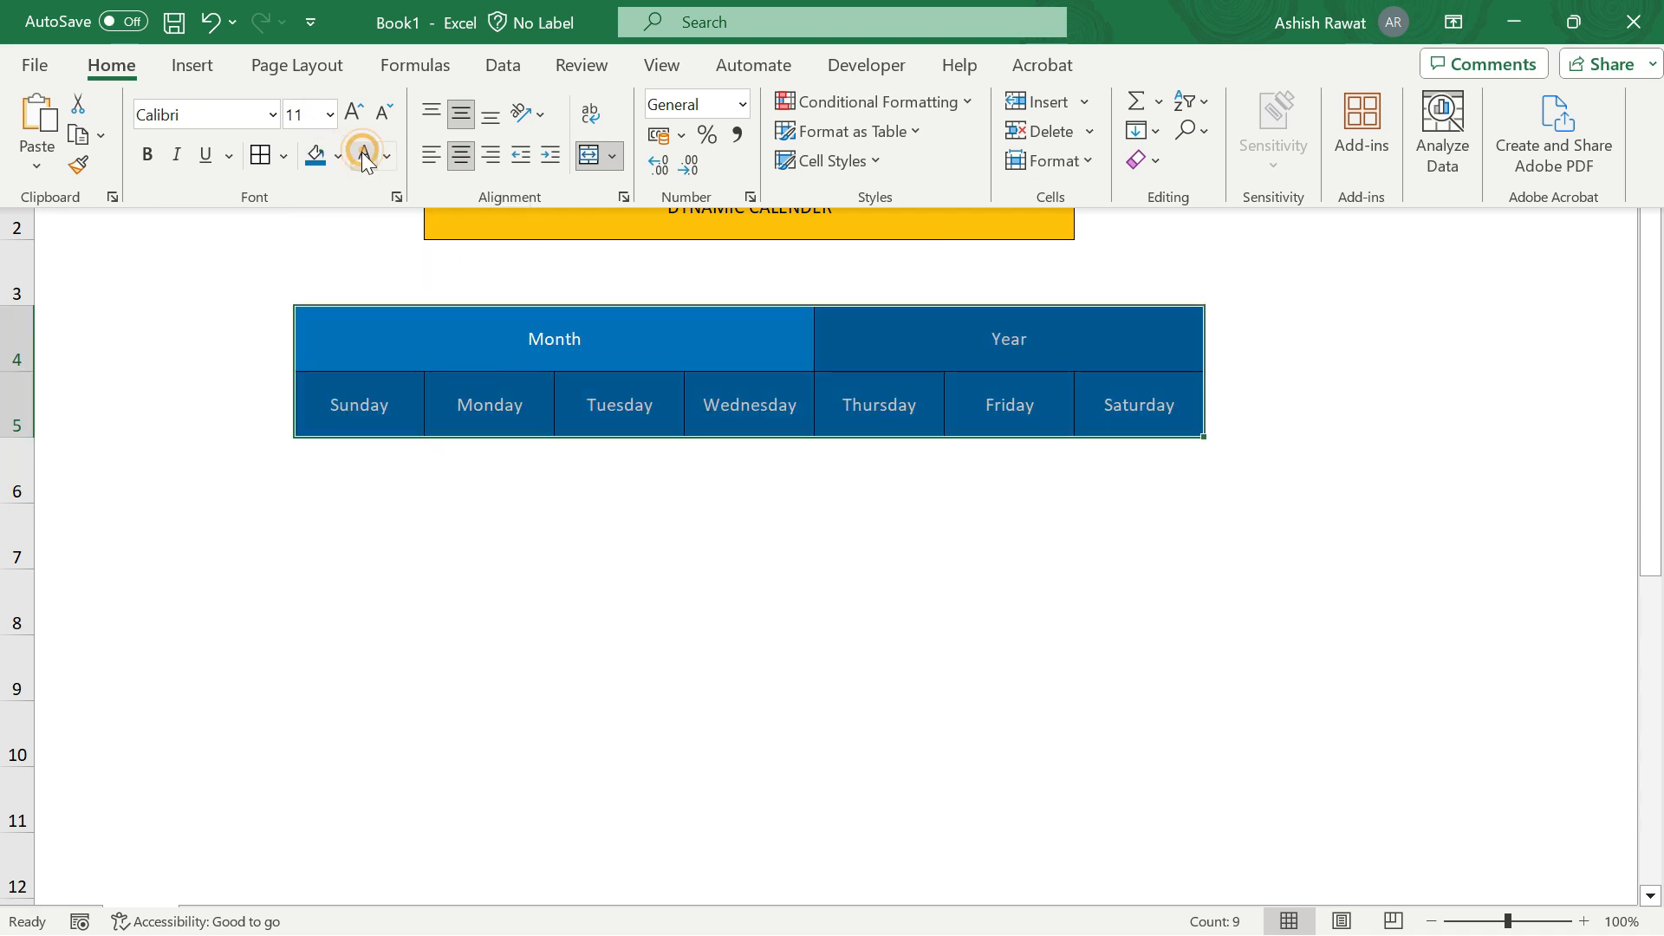
click(684, 556)
Step: Change the font of all cells on the sheet to ADLaM Display
click(473, 261)
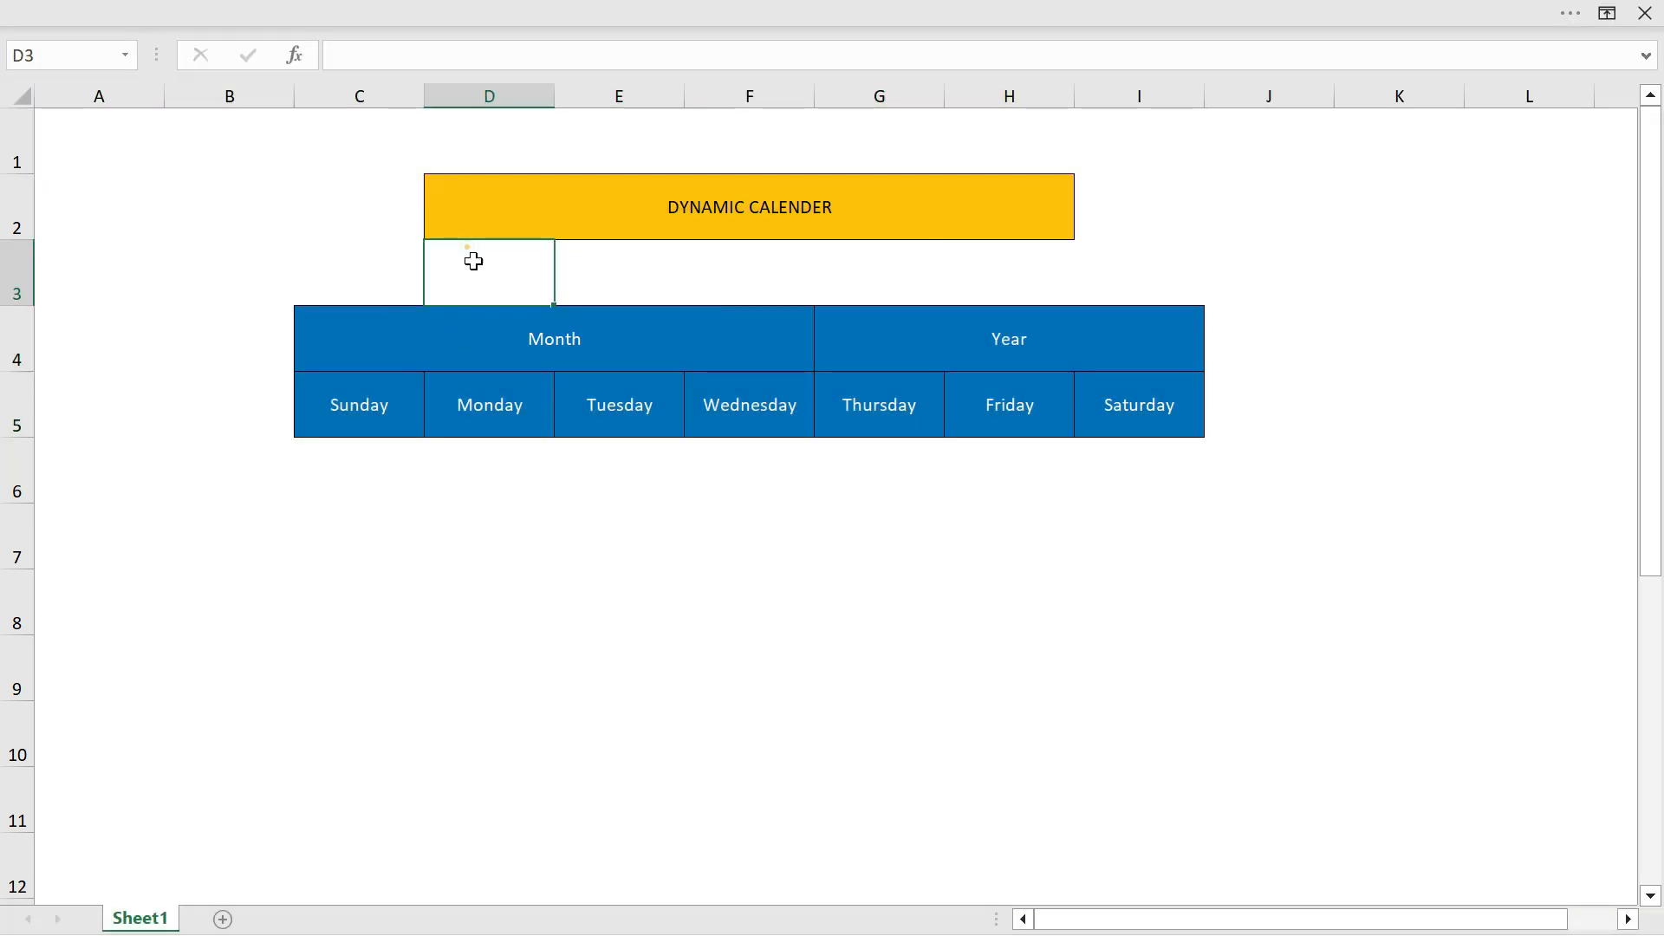
key(ctrl+a)
click(491, 11)
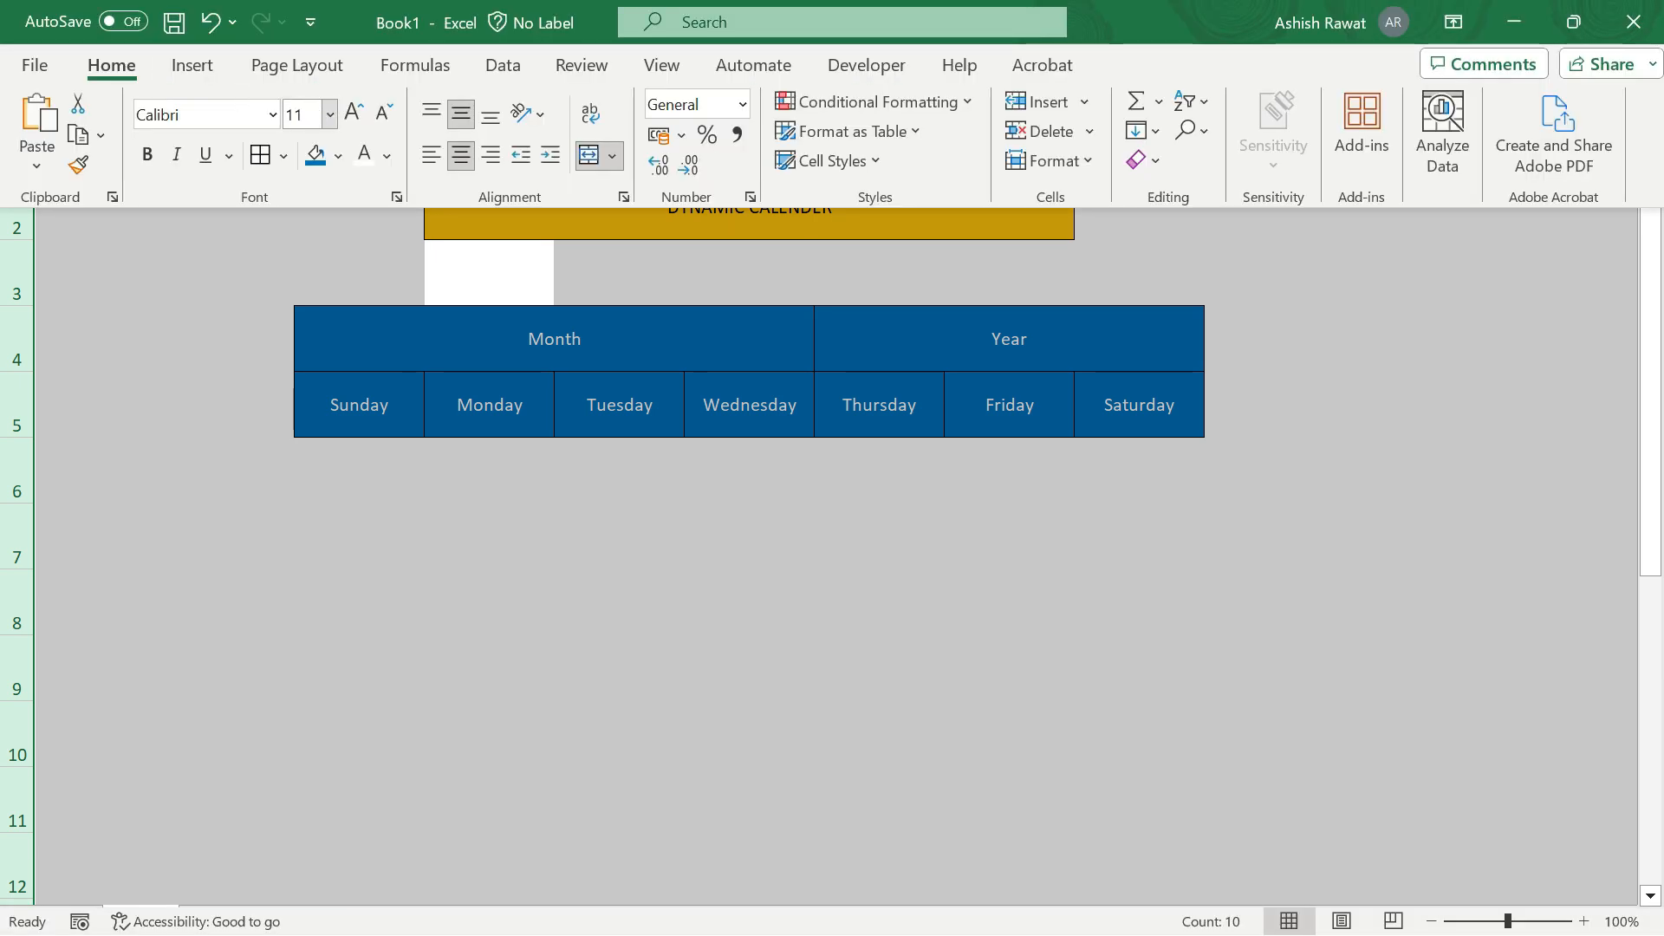
click(273, 115)
scroll(508, 217, up, 1)
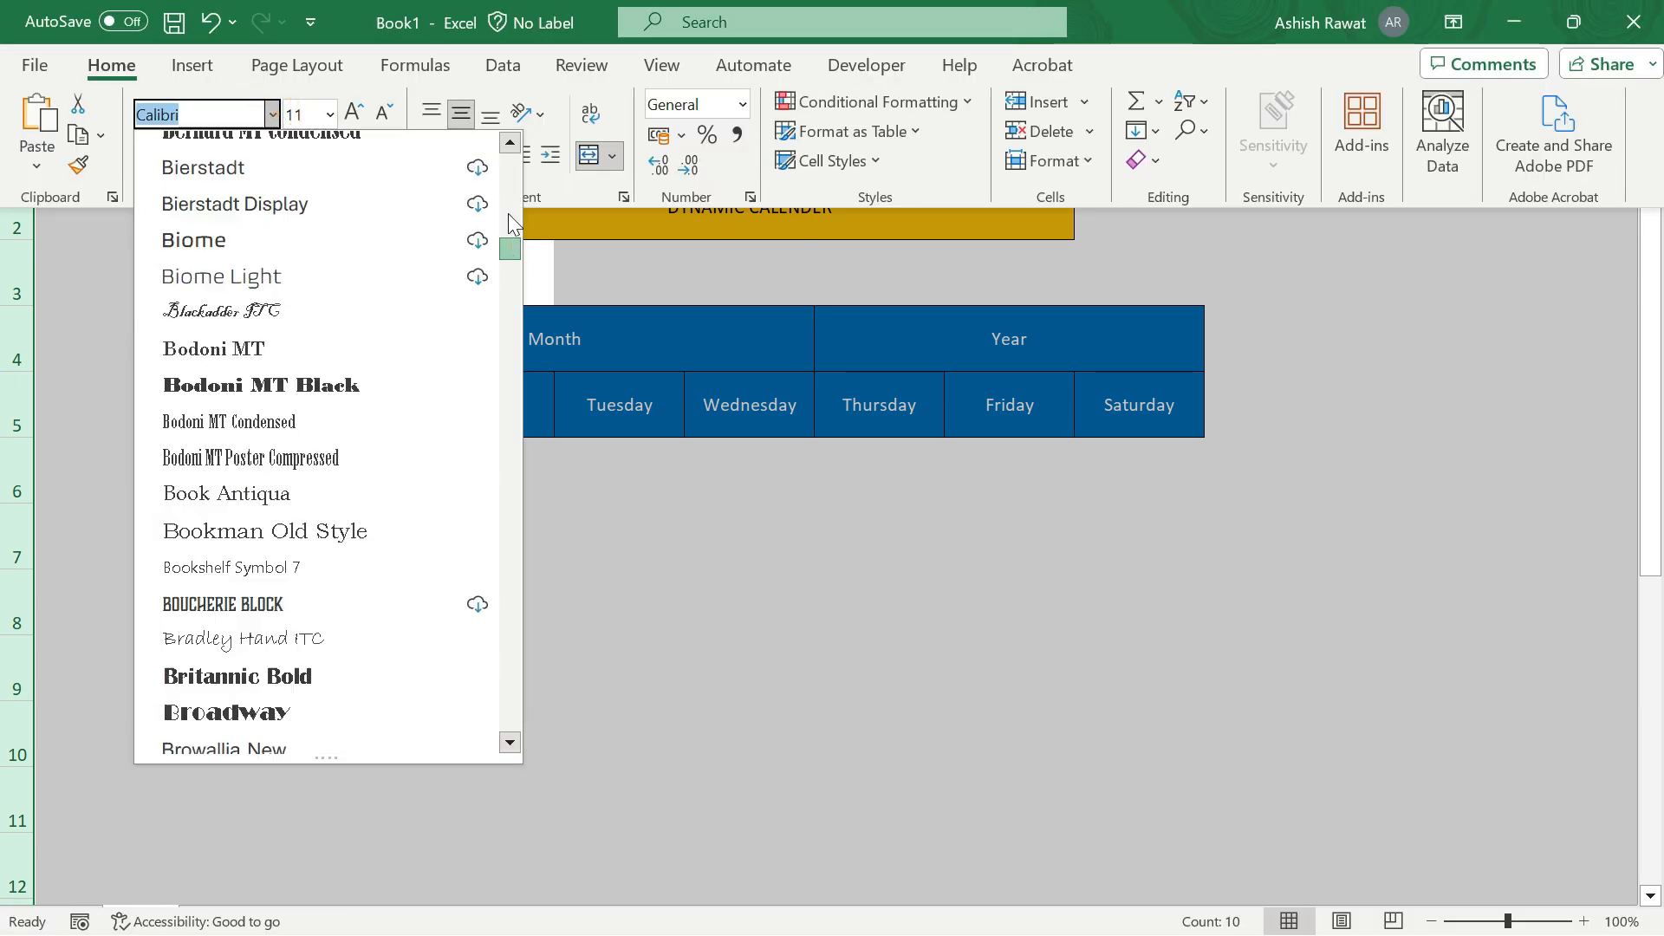
scroll(508, 213, up, 15)
click(229, 376)
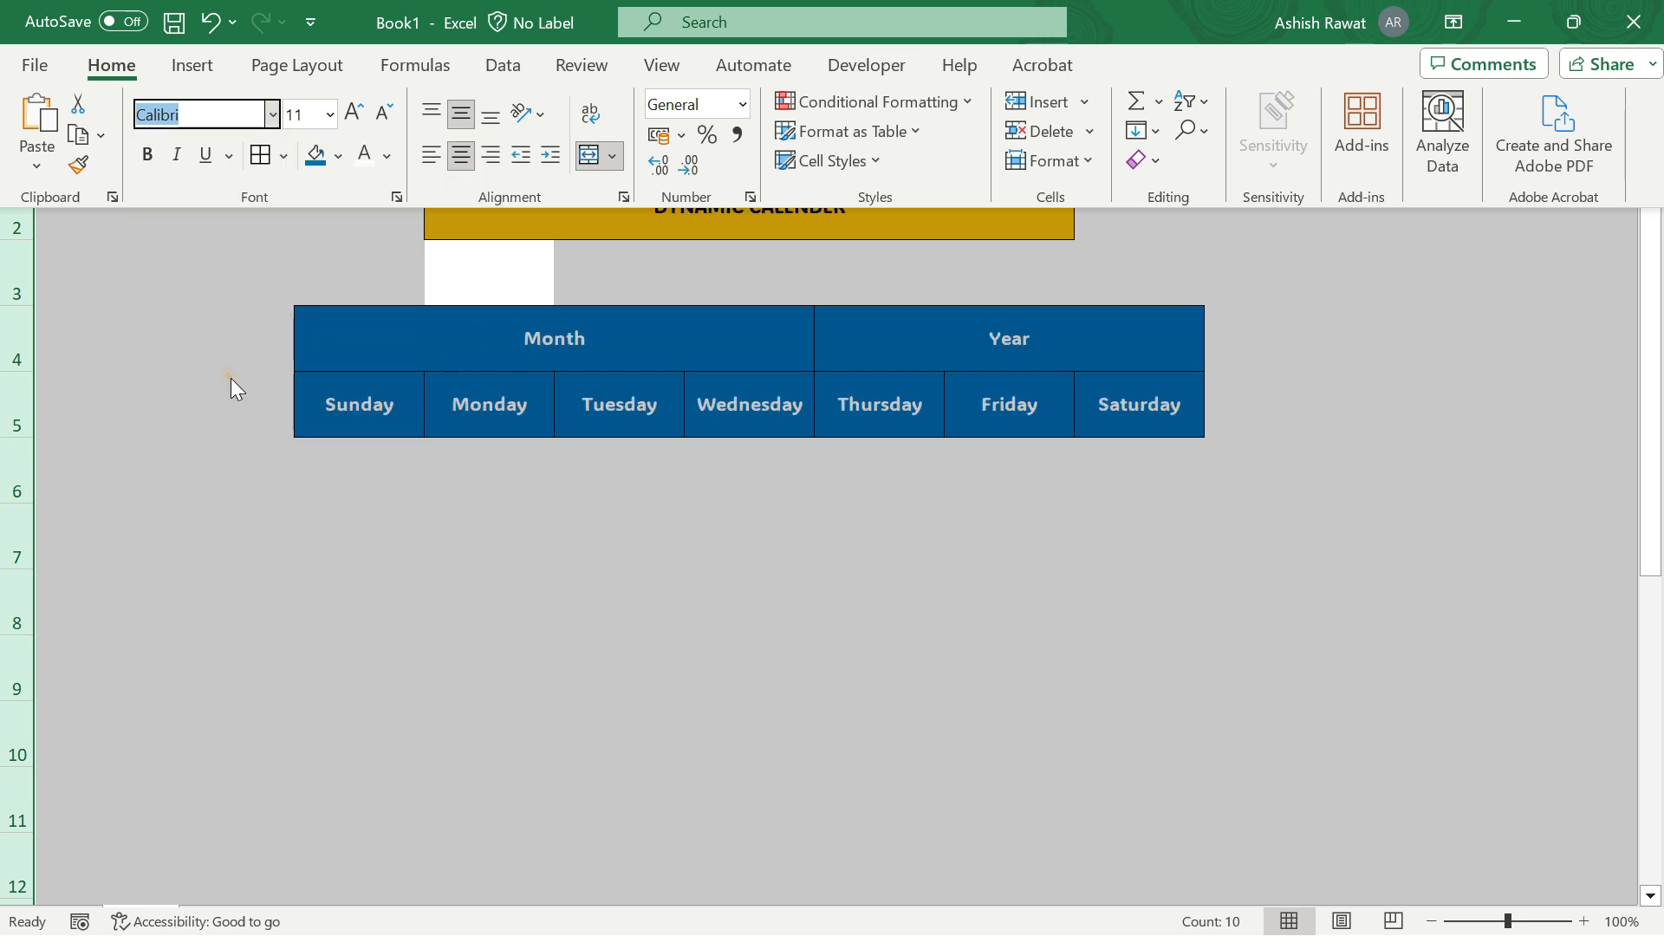
click(759, 357)
Step: Enlarge the font size of the title in the merged cell D2:H2
click(703, 205)
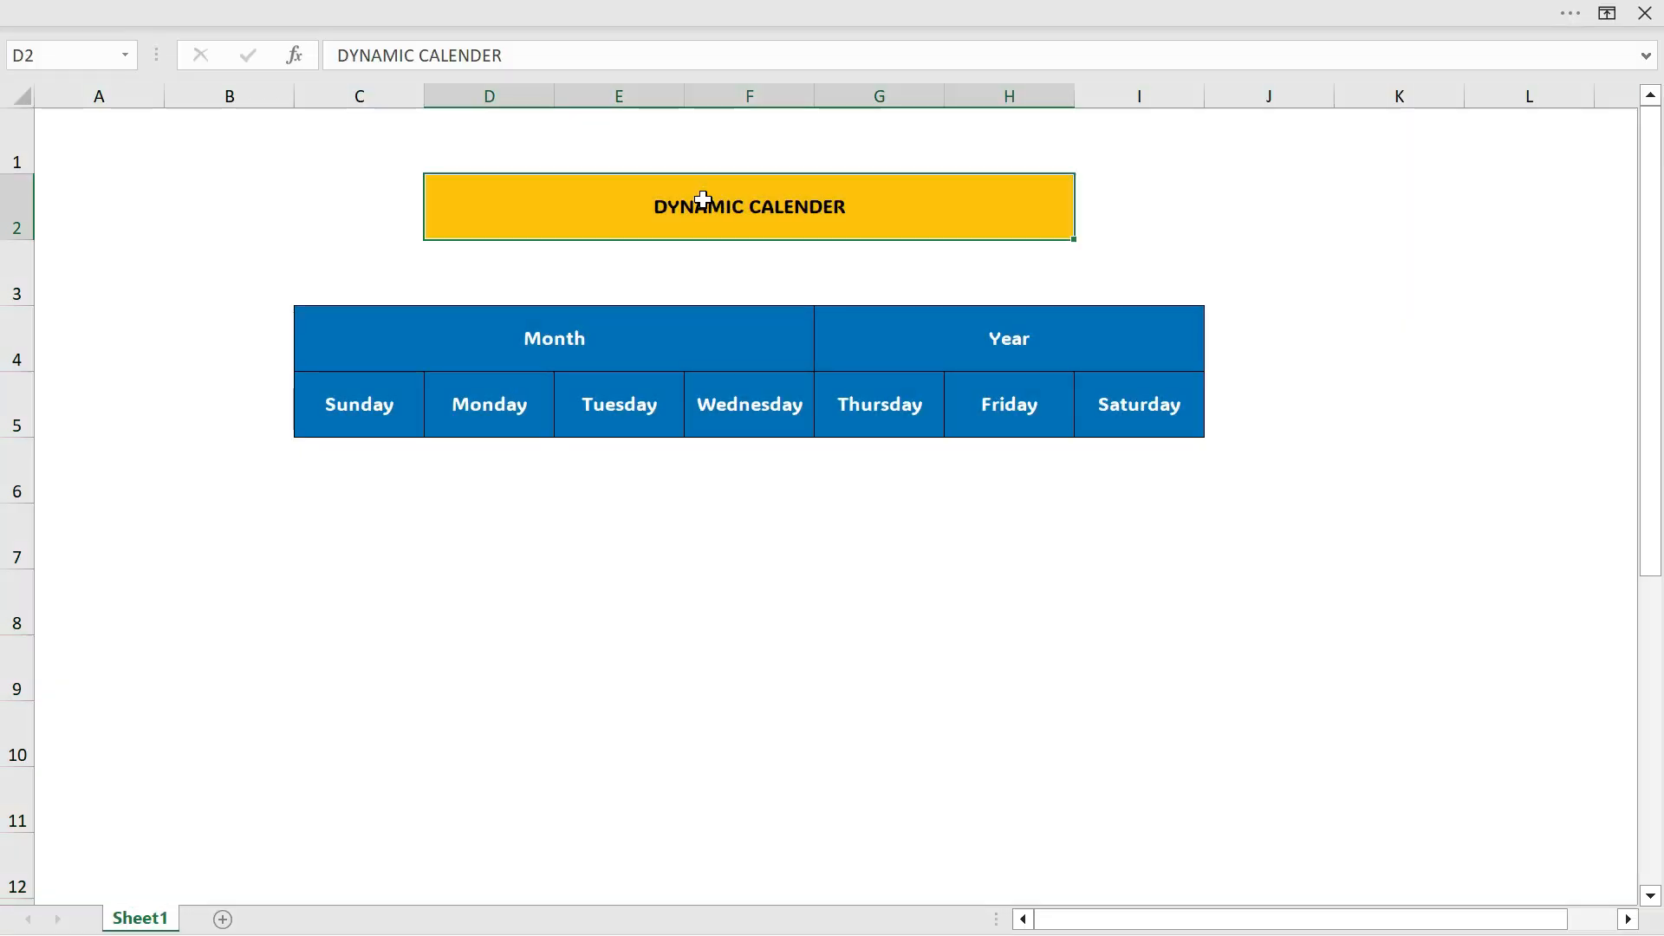
click(761, 5)
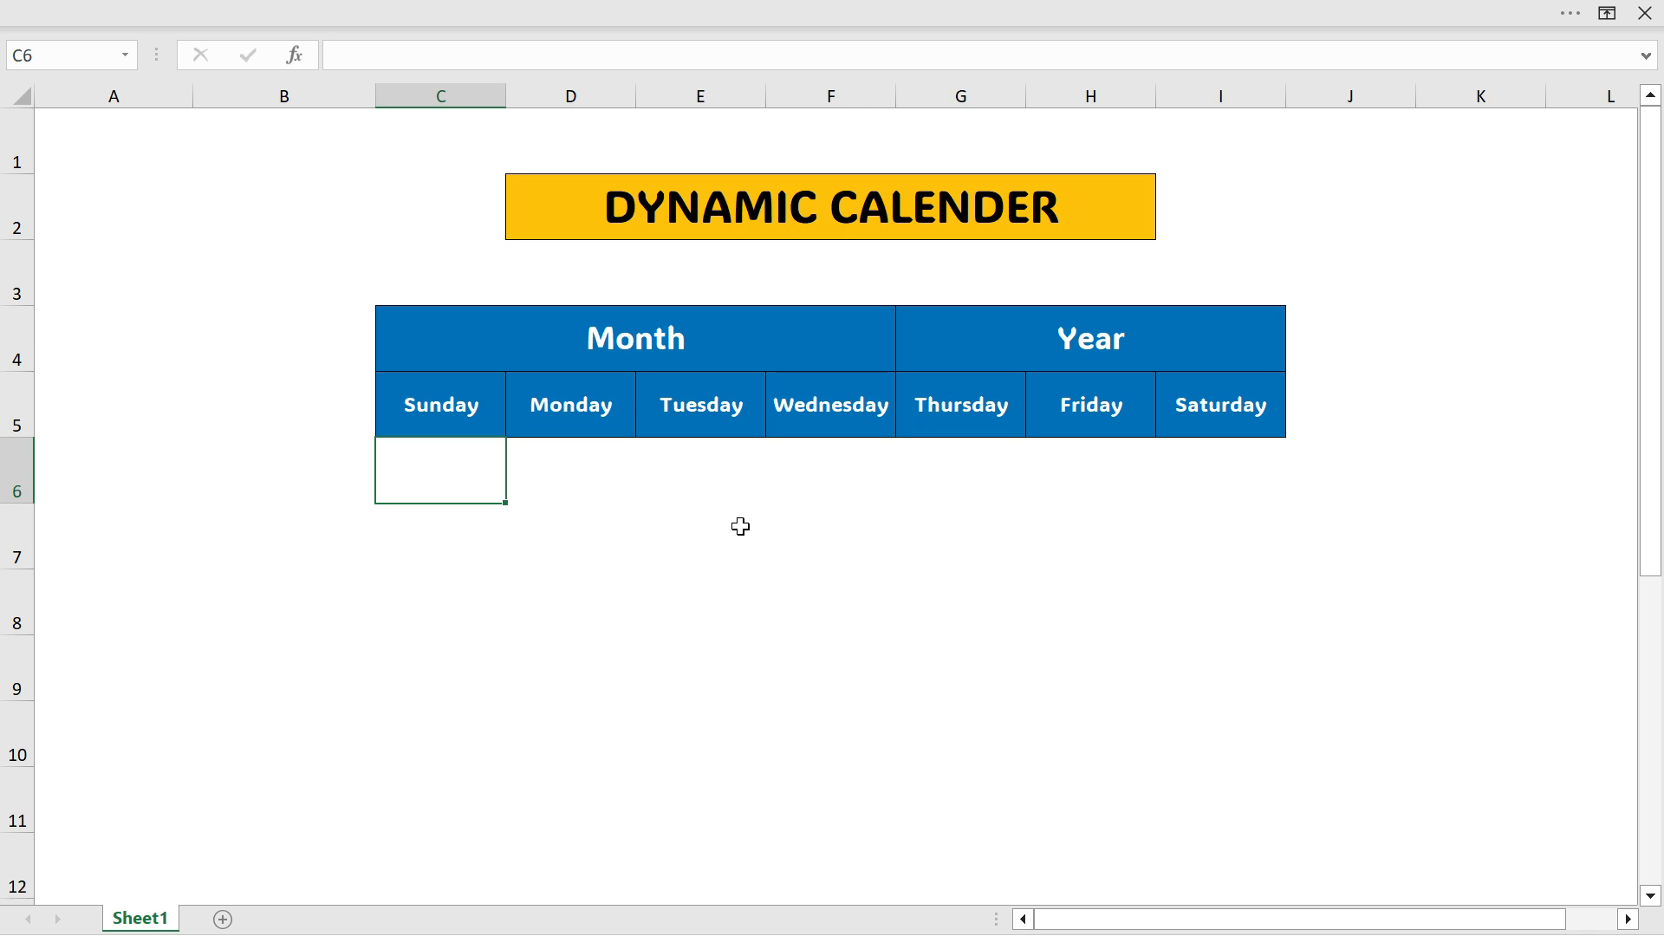
Step: Add List data validation to the merged Month cell, using the comma-separated names January through December as the source
click(642, 347)
click(1075, 334)
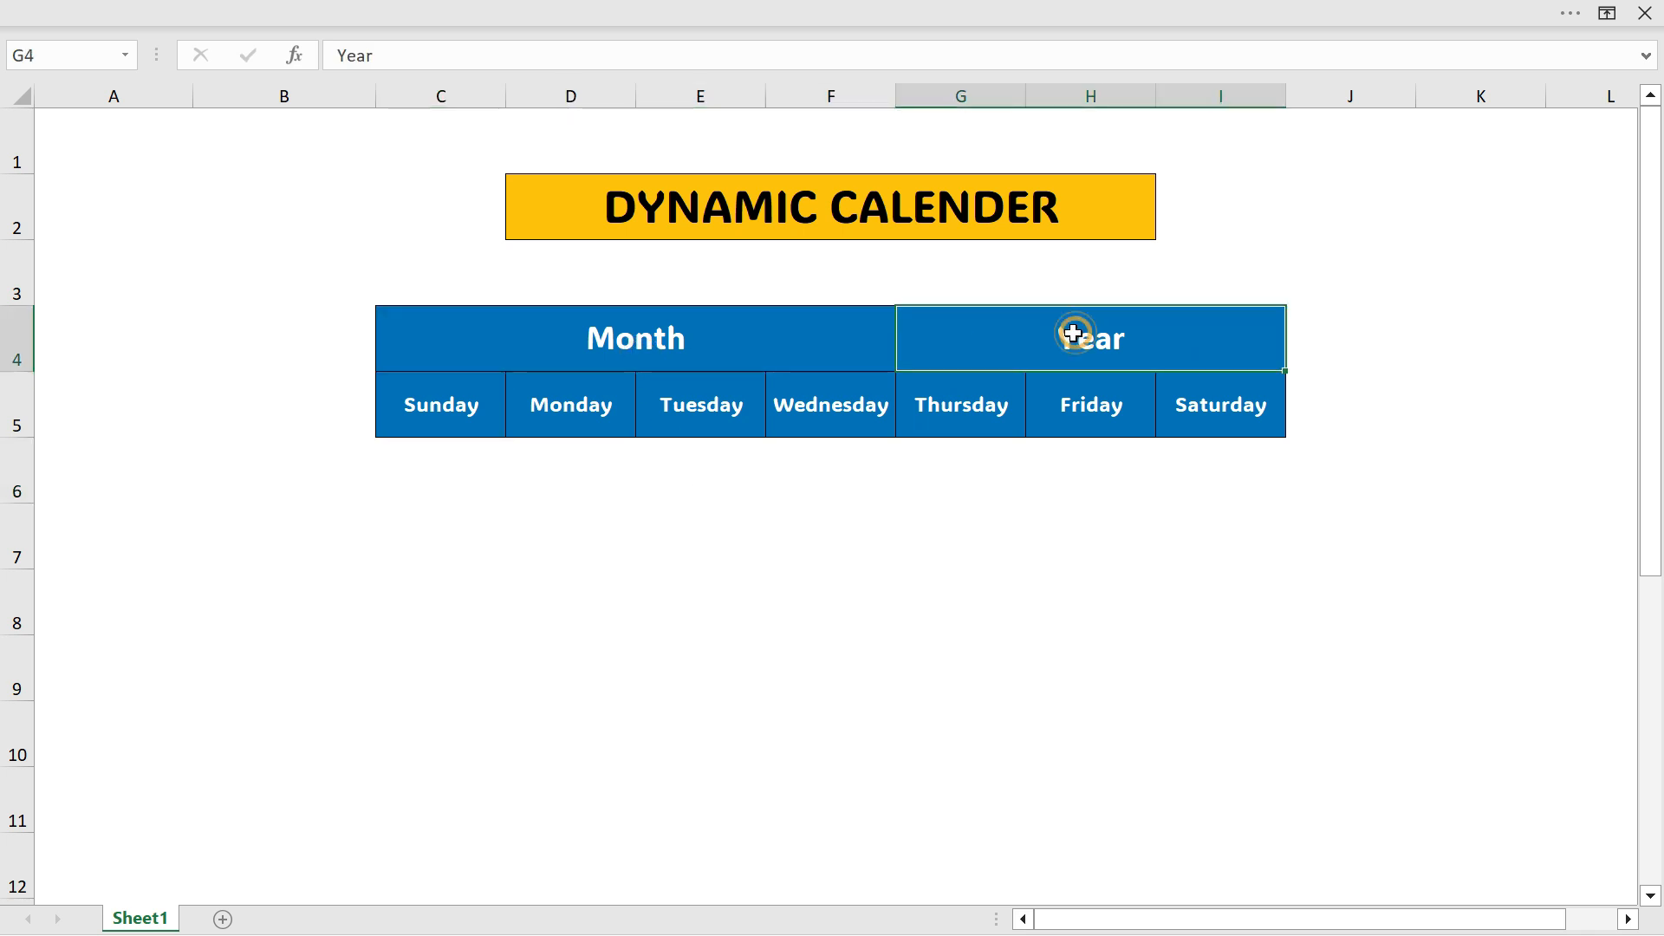
click(765, 333)
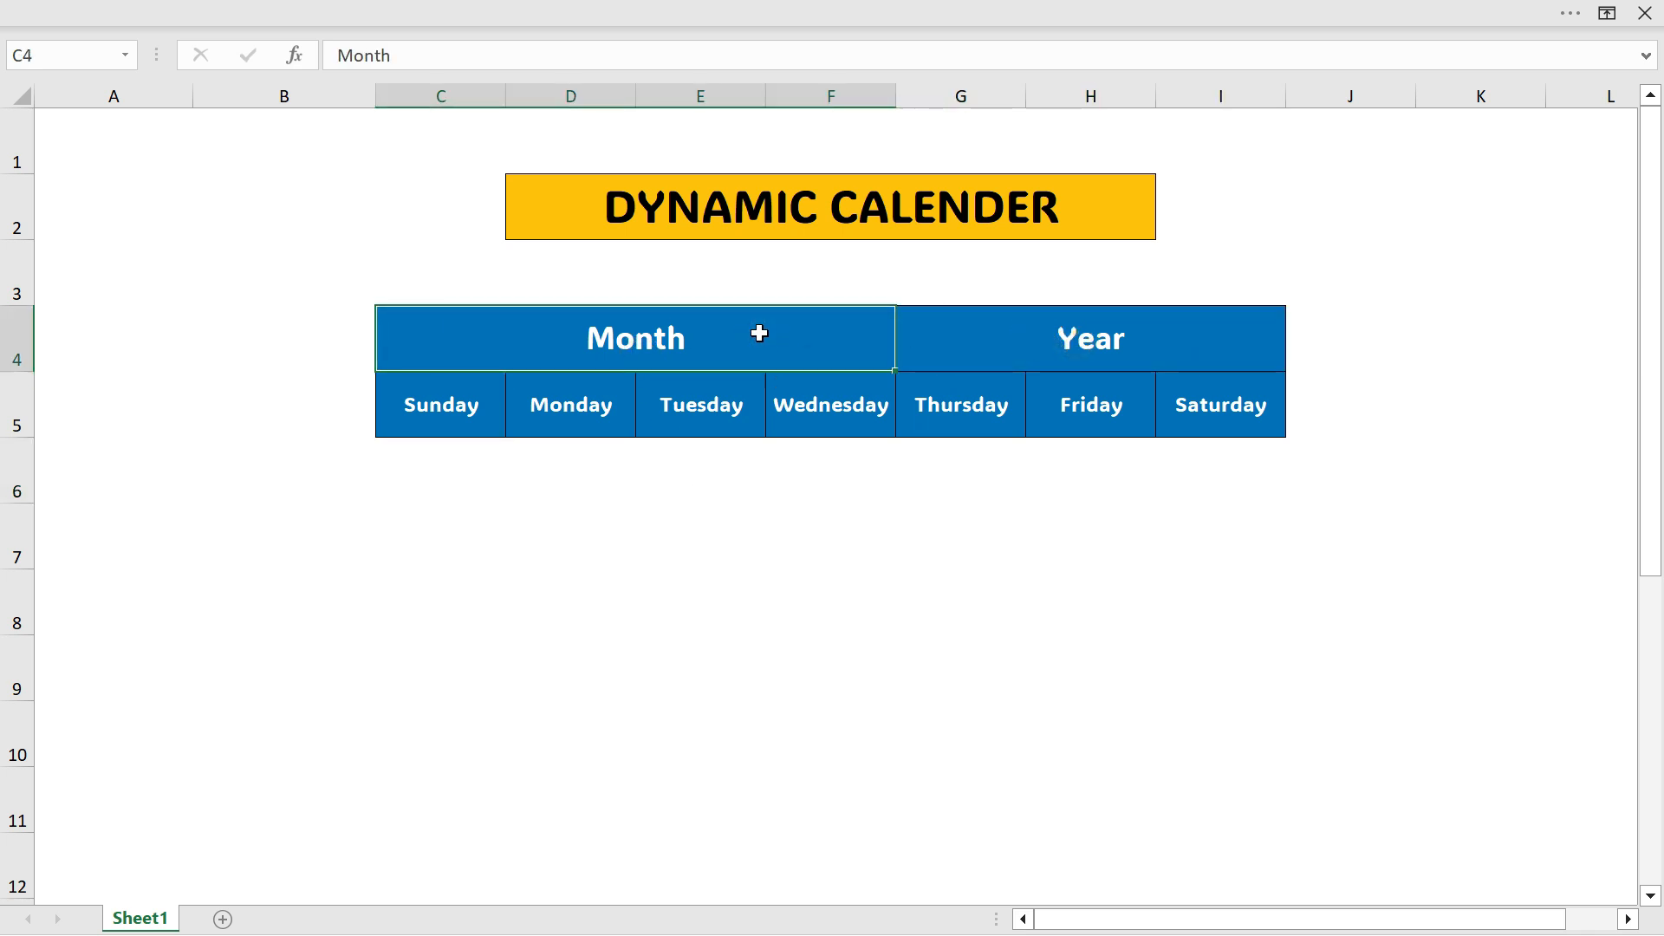
click(679, 10)
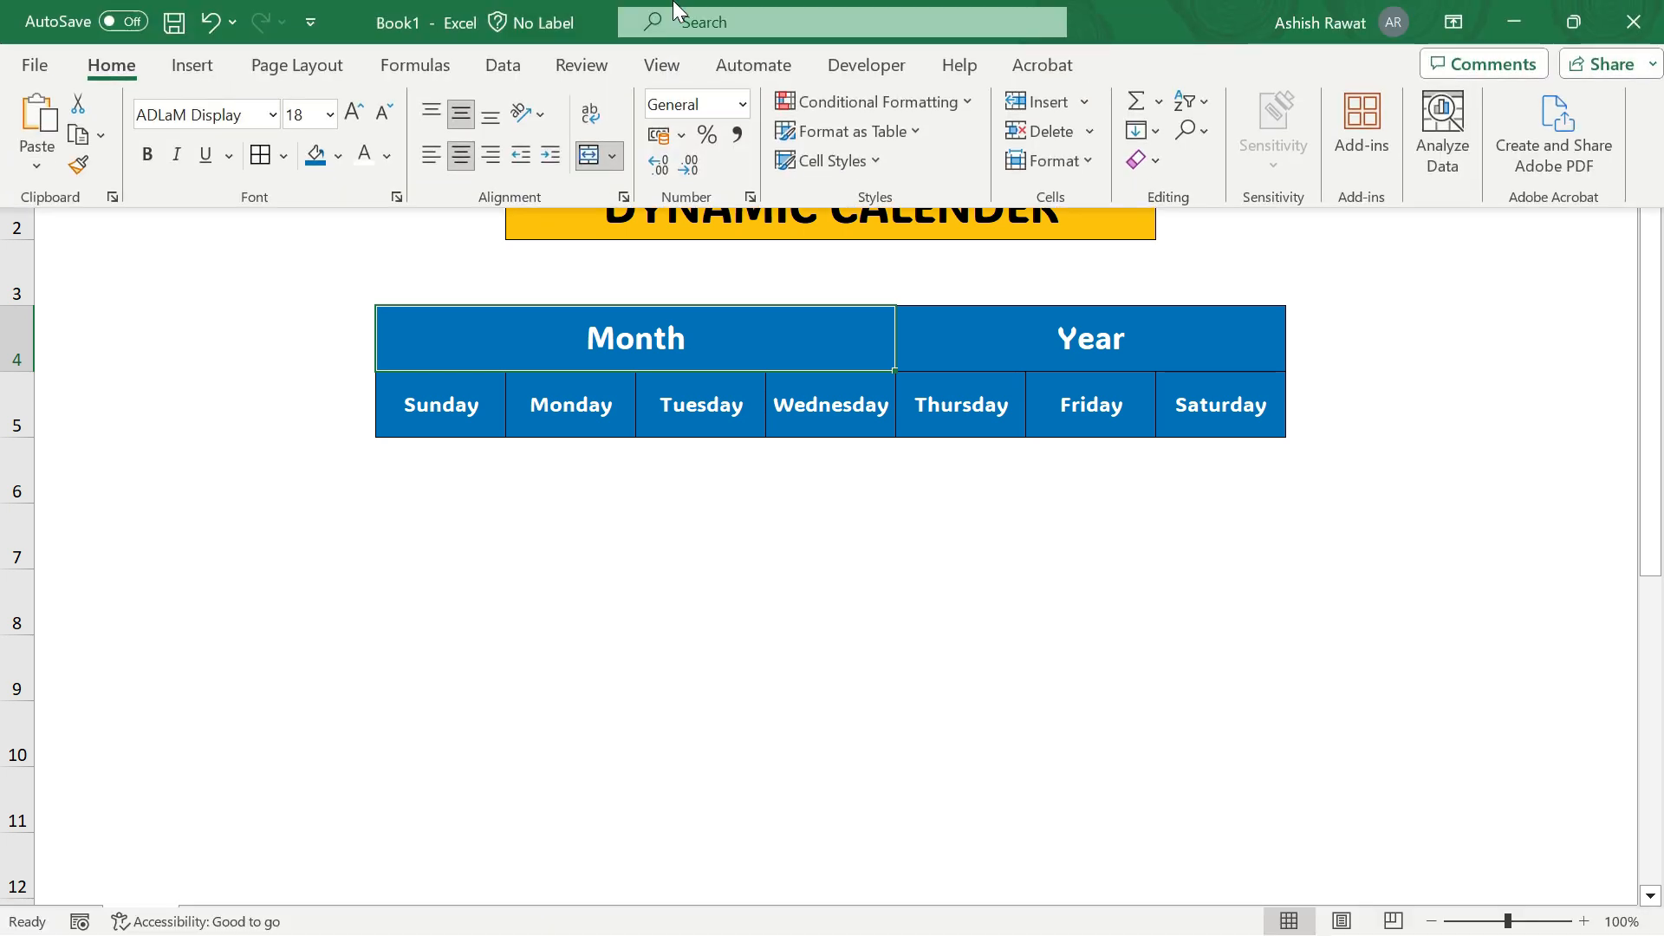
click(503, 67)
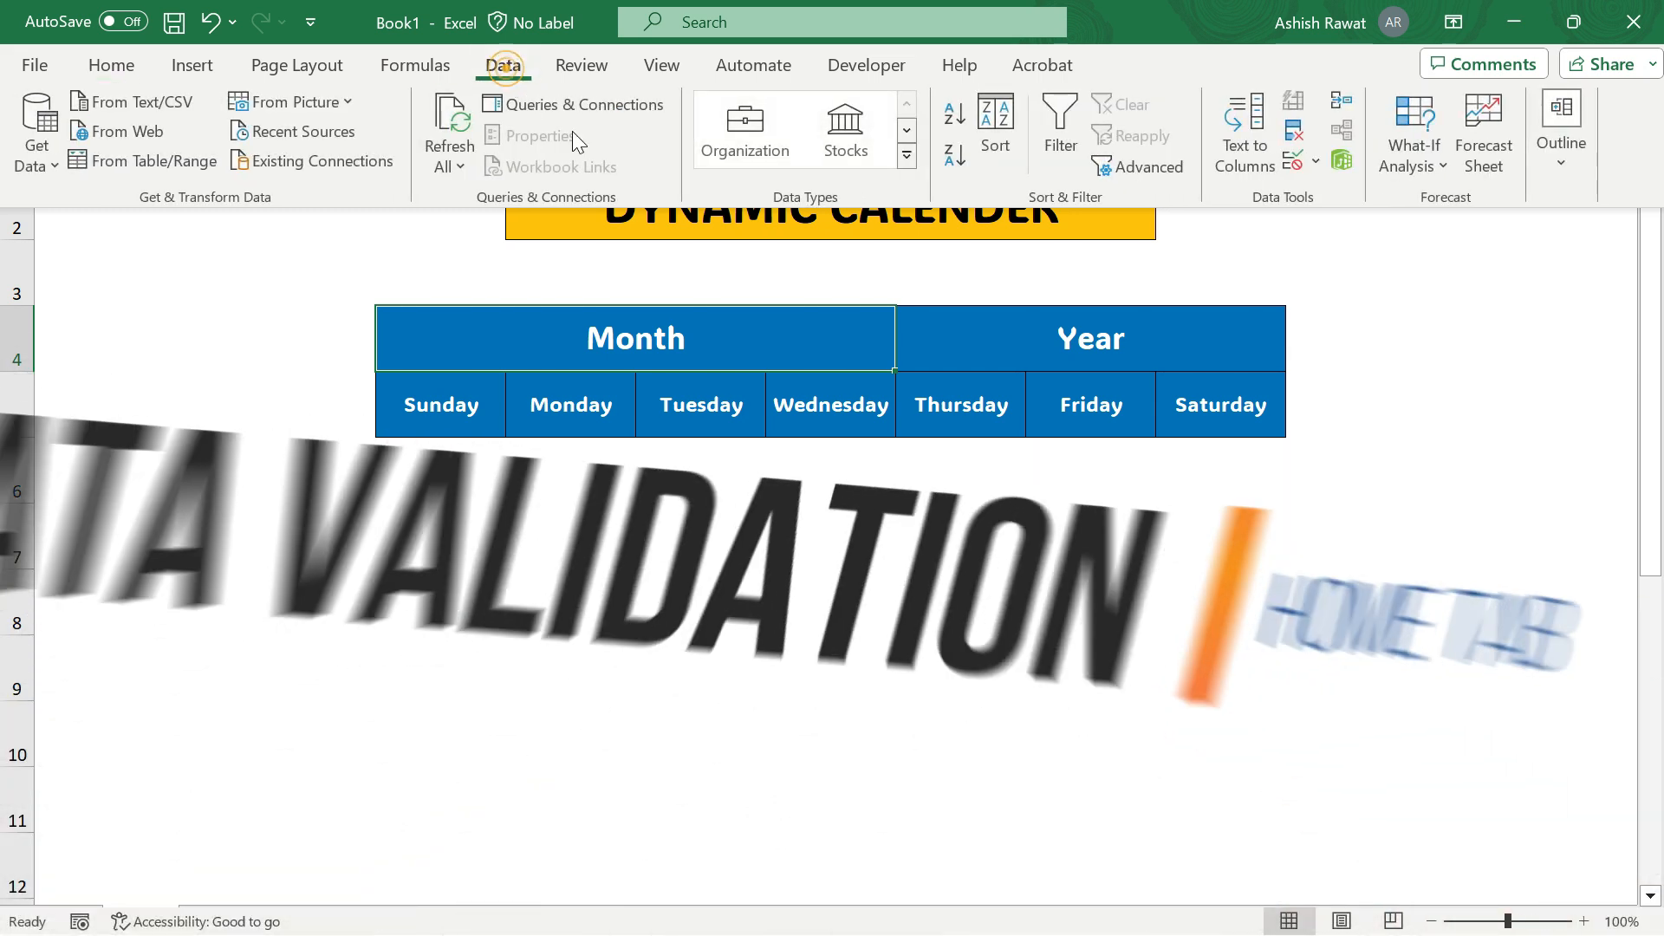
click(1312, 163)
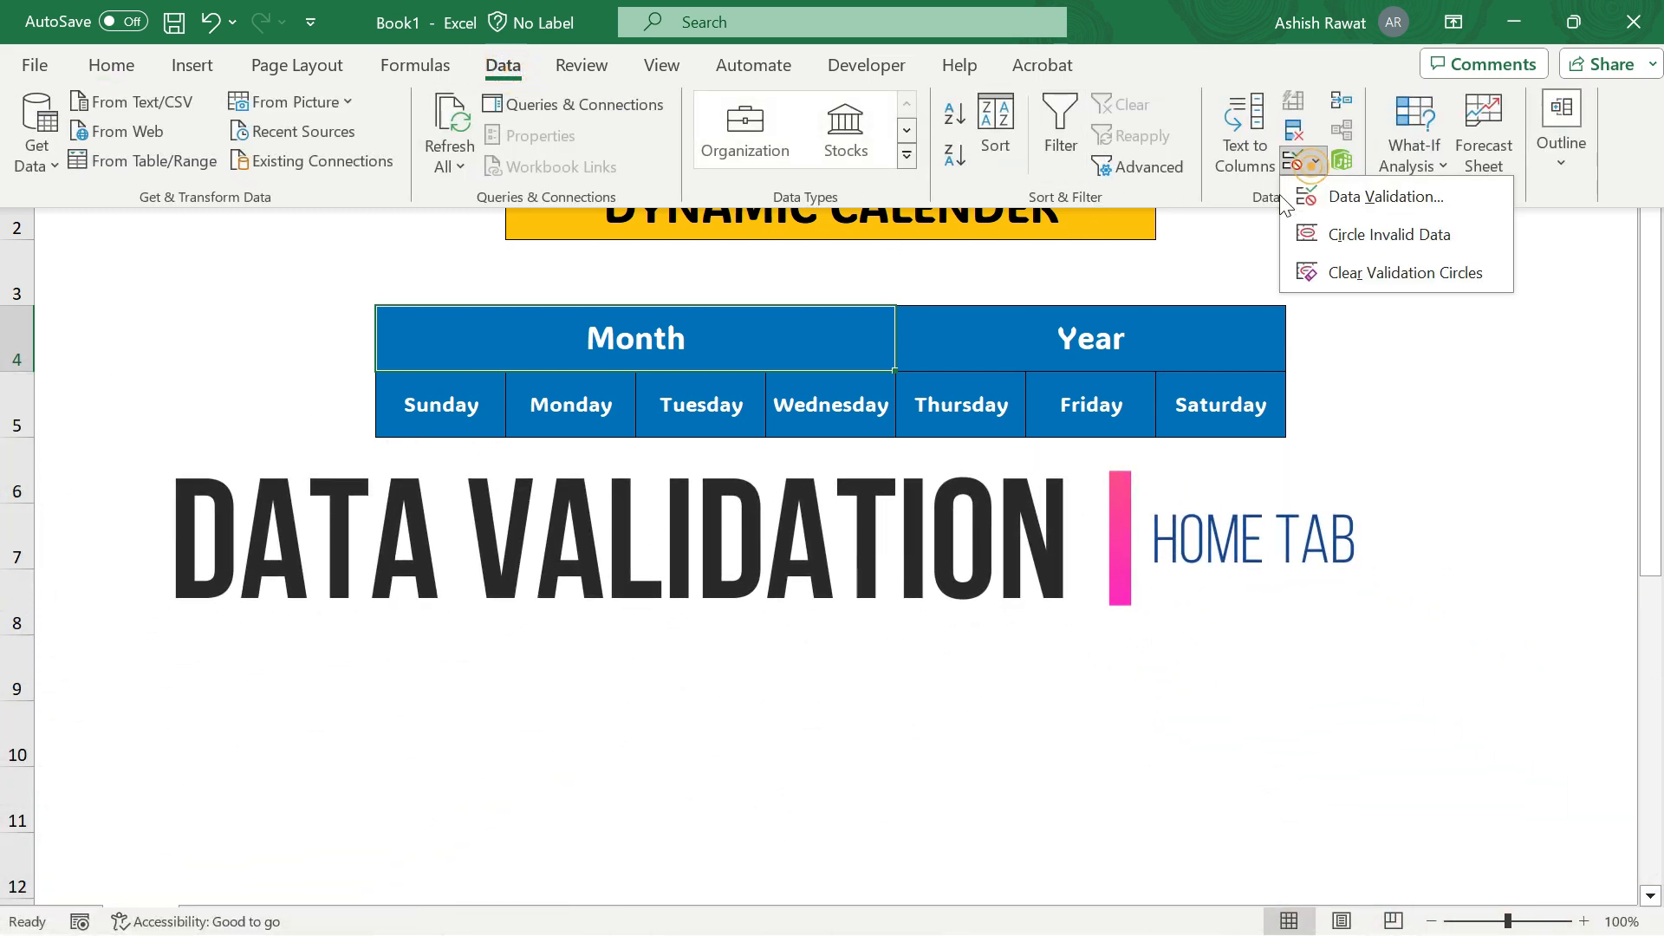
click(1343, 199)
click(909, 437)
click(882, 518)
click(891, 540)
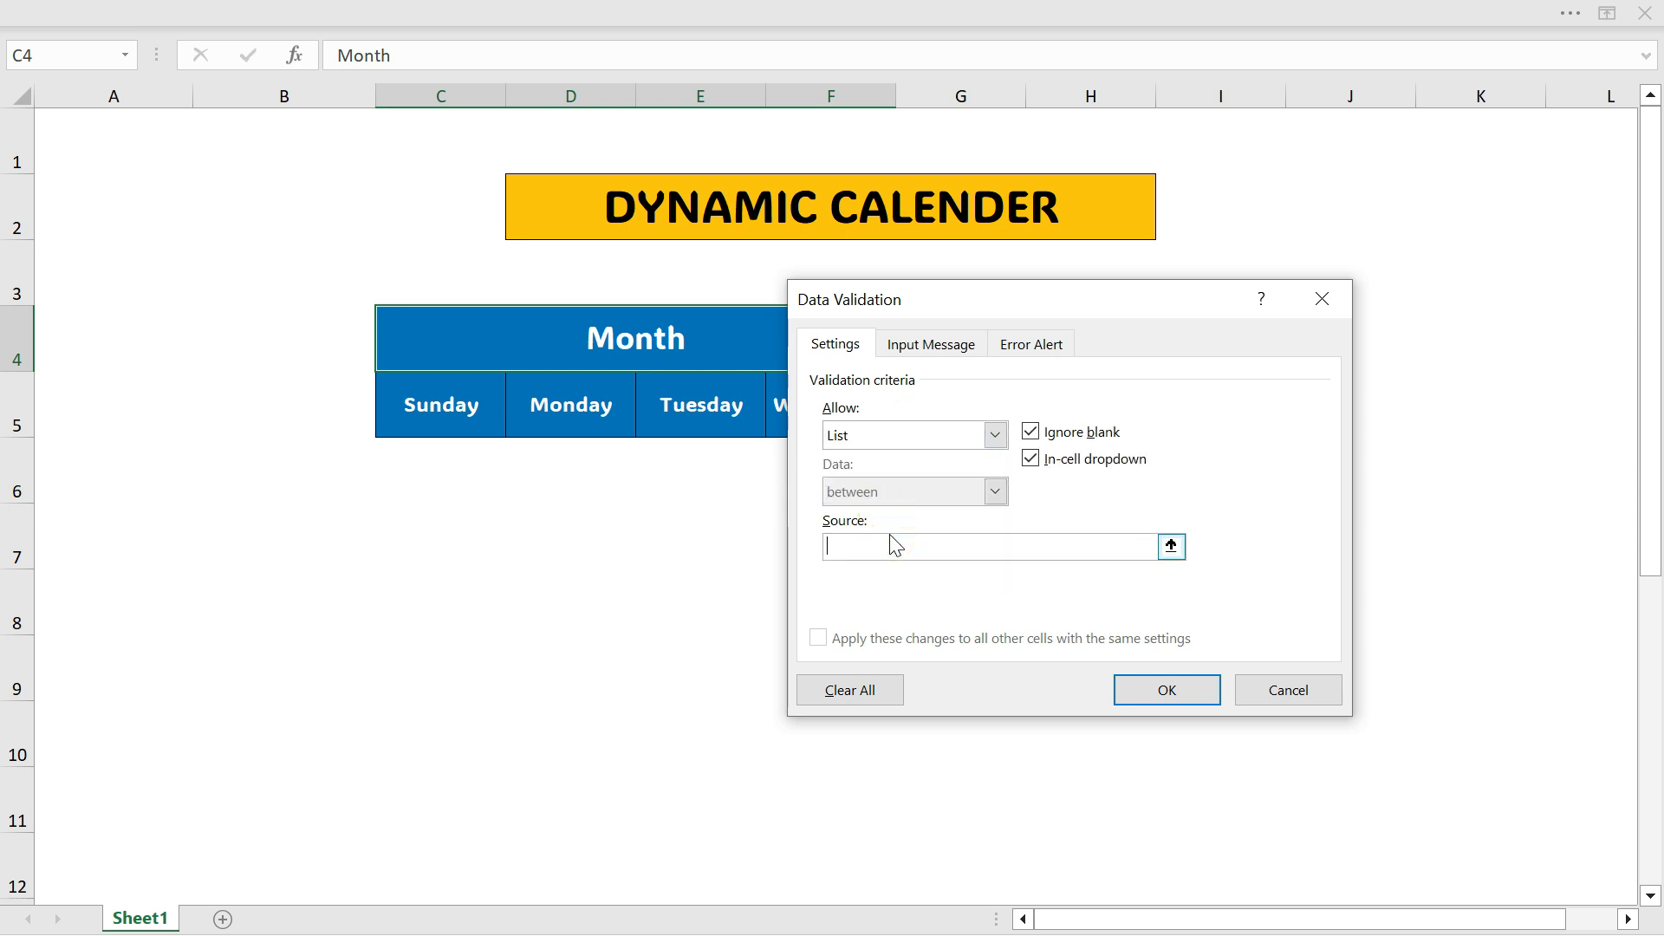
text(J)
text(anuary,February,March,April,May,June,July,August,September,October,November,December)
click(1153, 687)
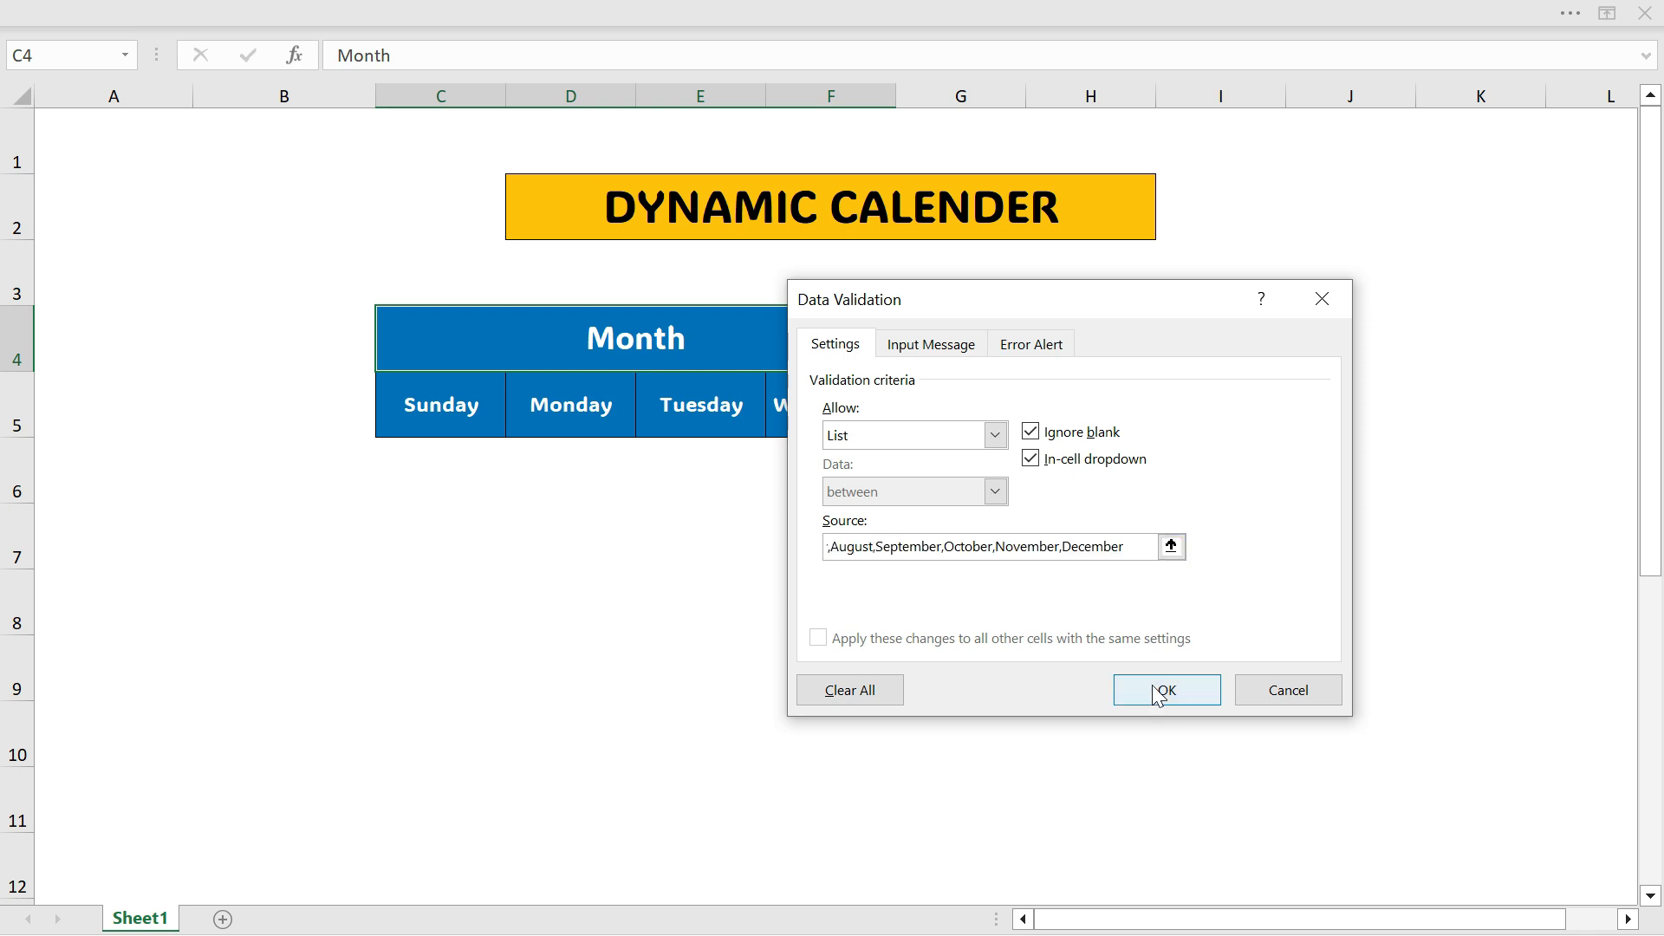
Step: Try September in the month cell's drop-down list, and set the month to February
click(907, 359)
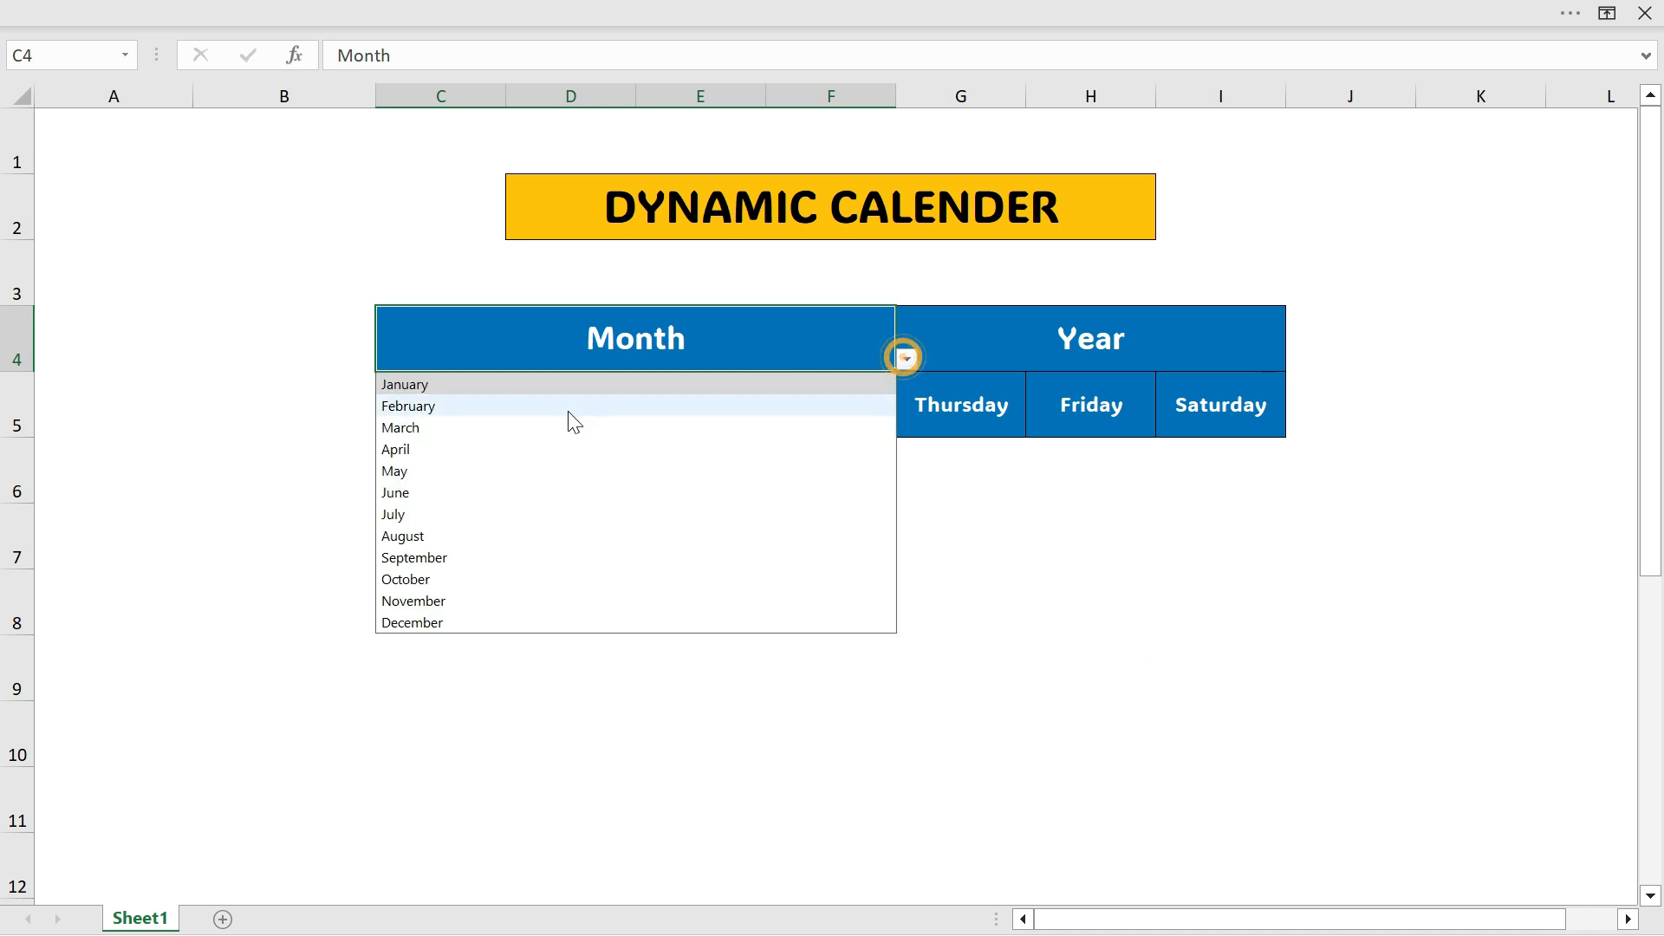
click(431, 557)
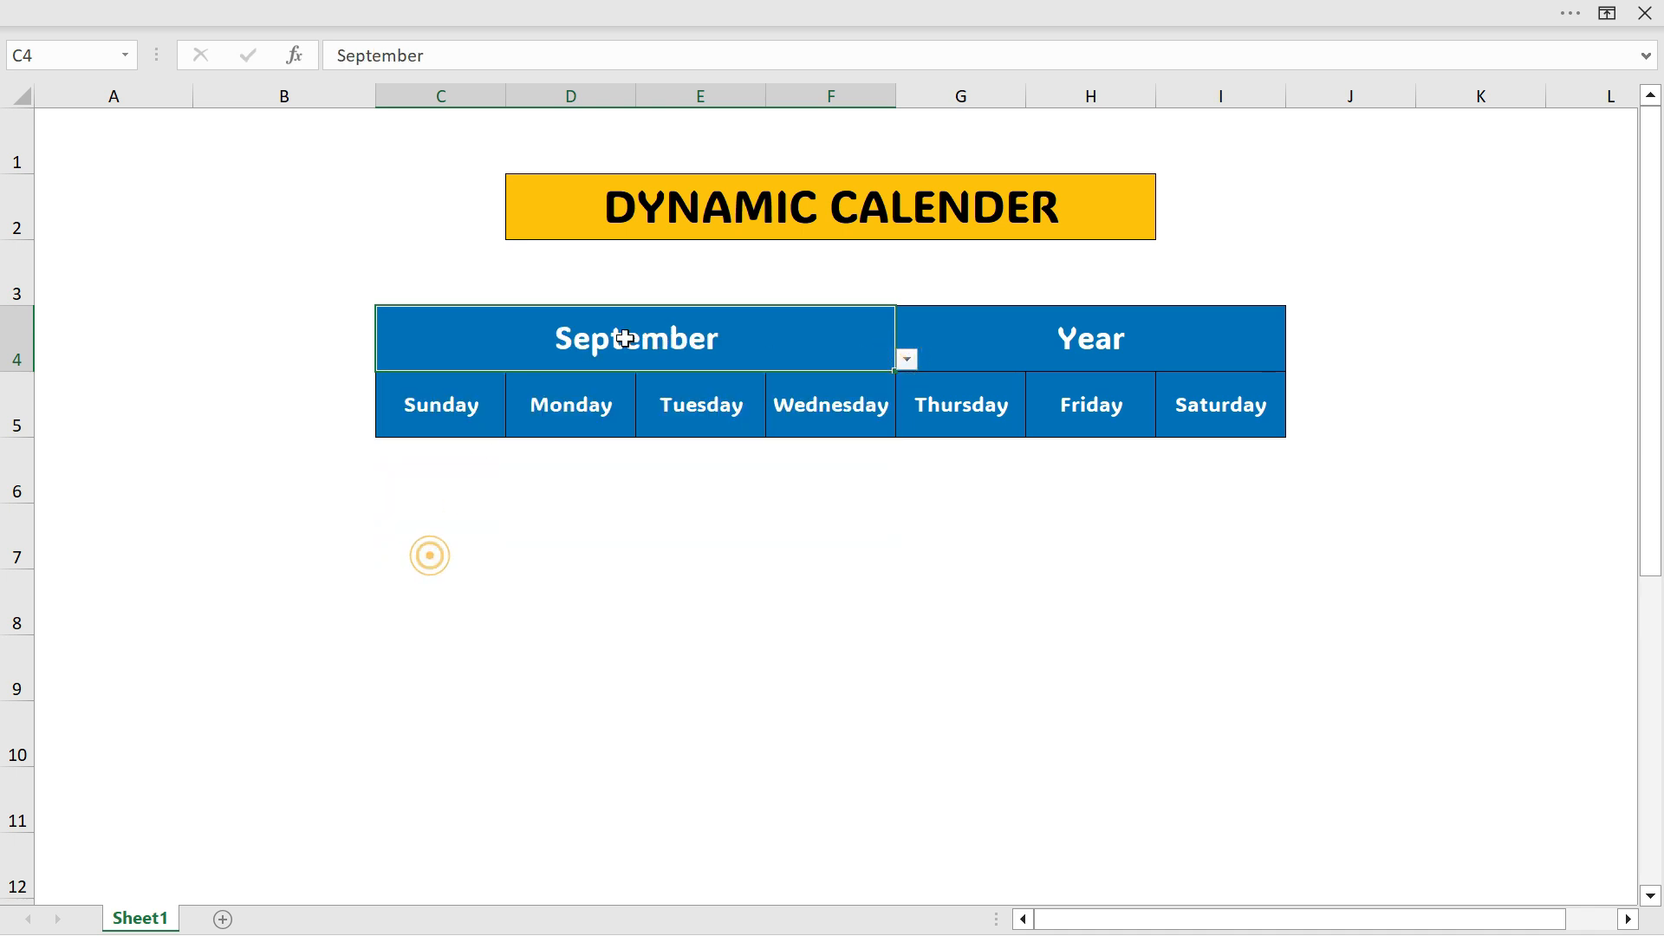
click(907, 359)
click(463, 406)
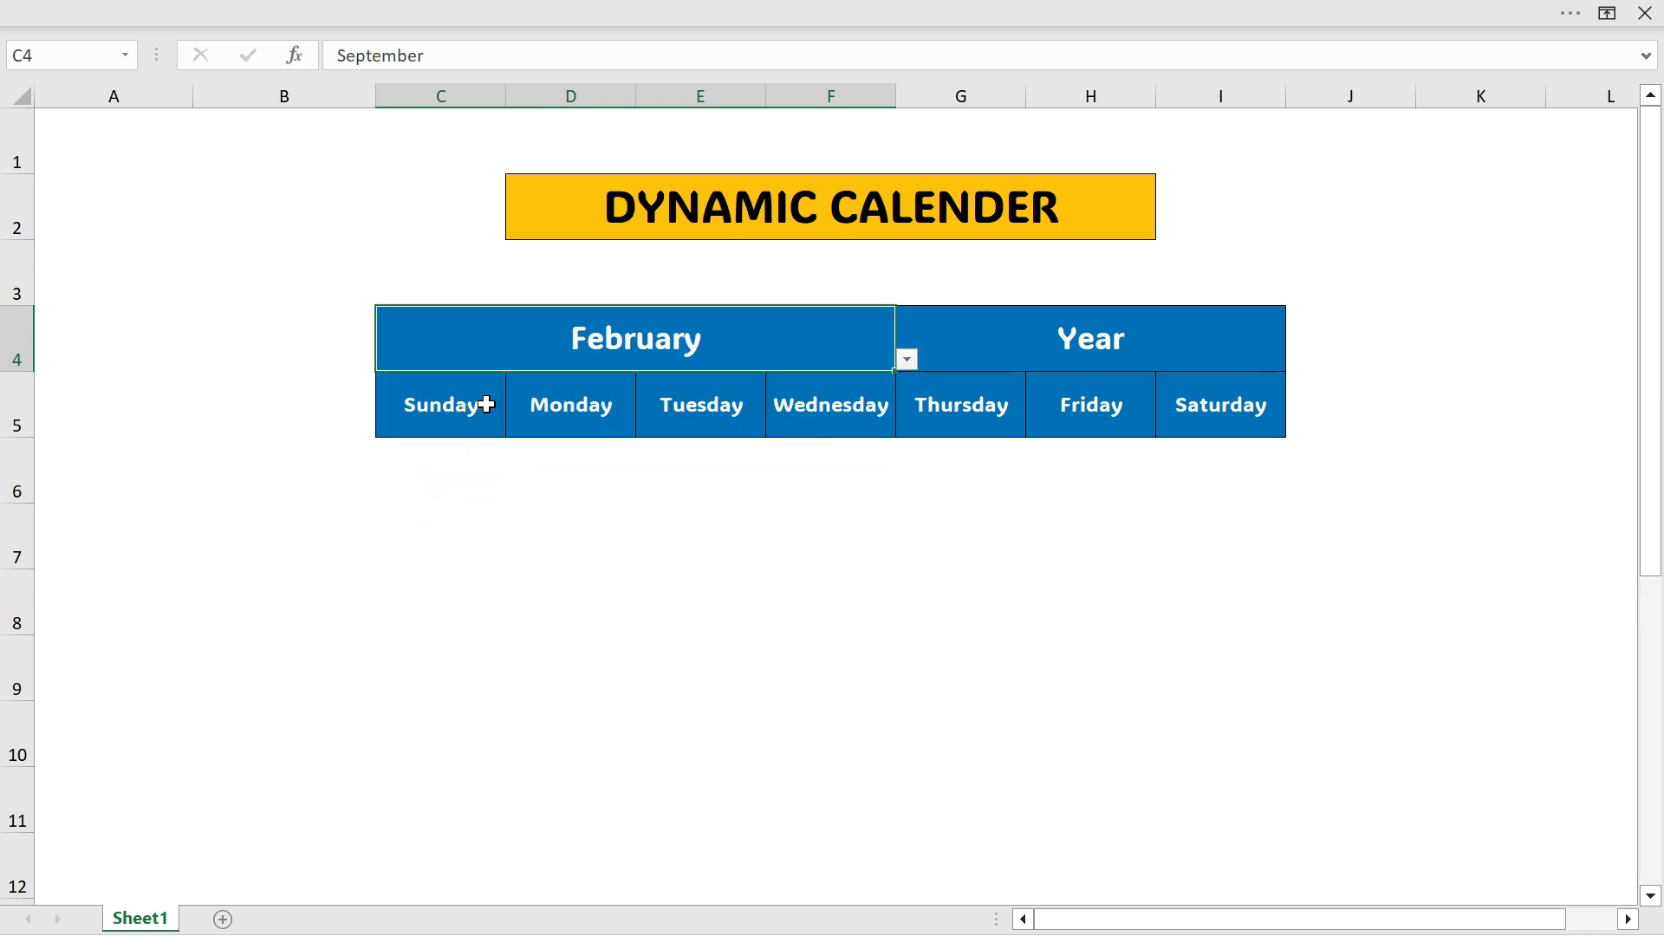
Step: Replace the Year header in the merged cell G4:I4 with 2024
click(1100, 331)
text(2024)
key(Return)
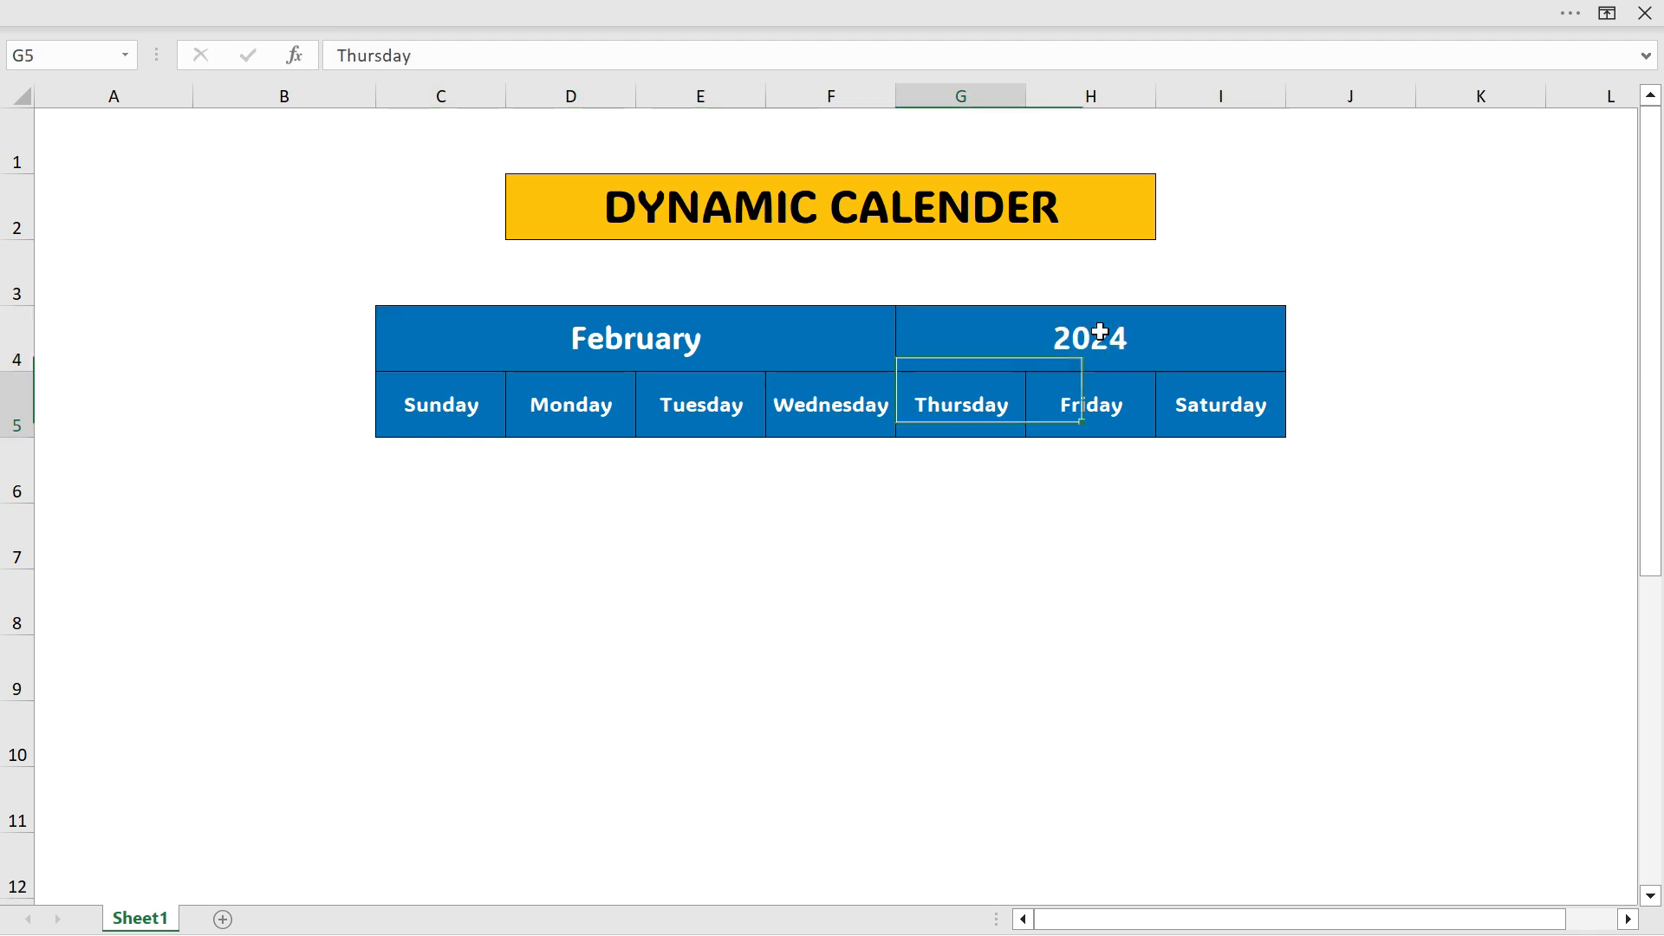
Step: Enter the trial formula =SEQUENCE(4,3,1,1) in cell C6 below Sunday
key(ctrl+Left)
key(Down)
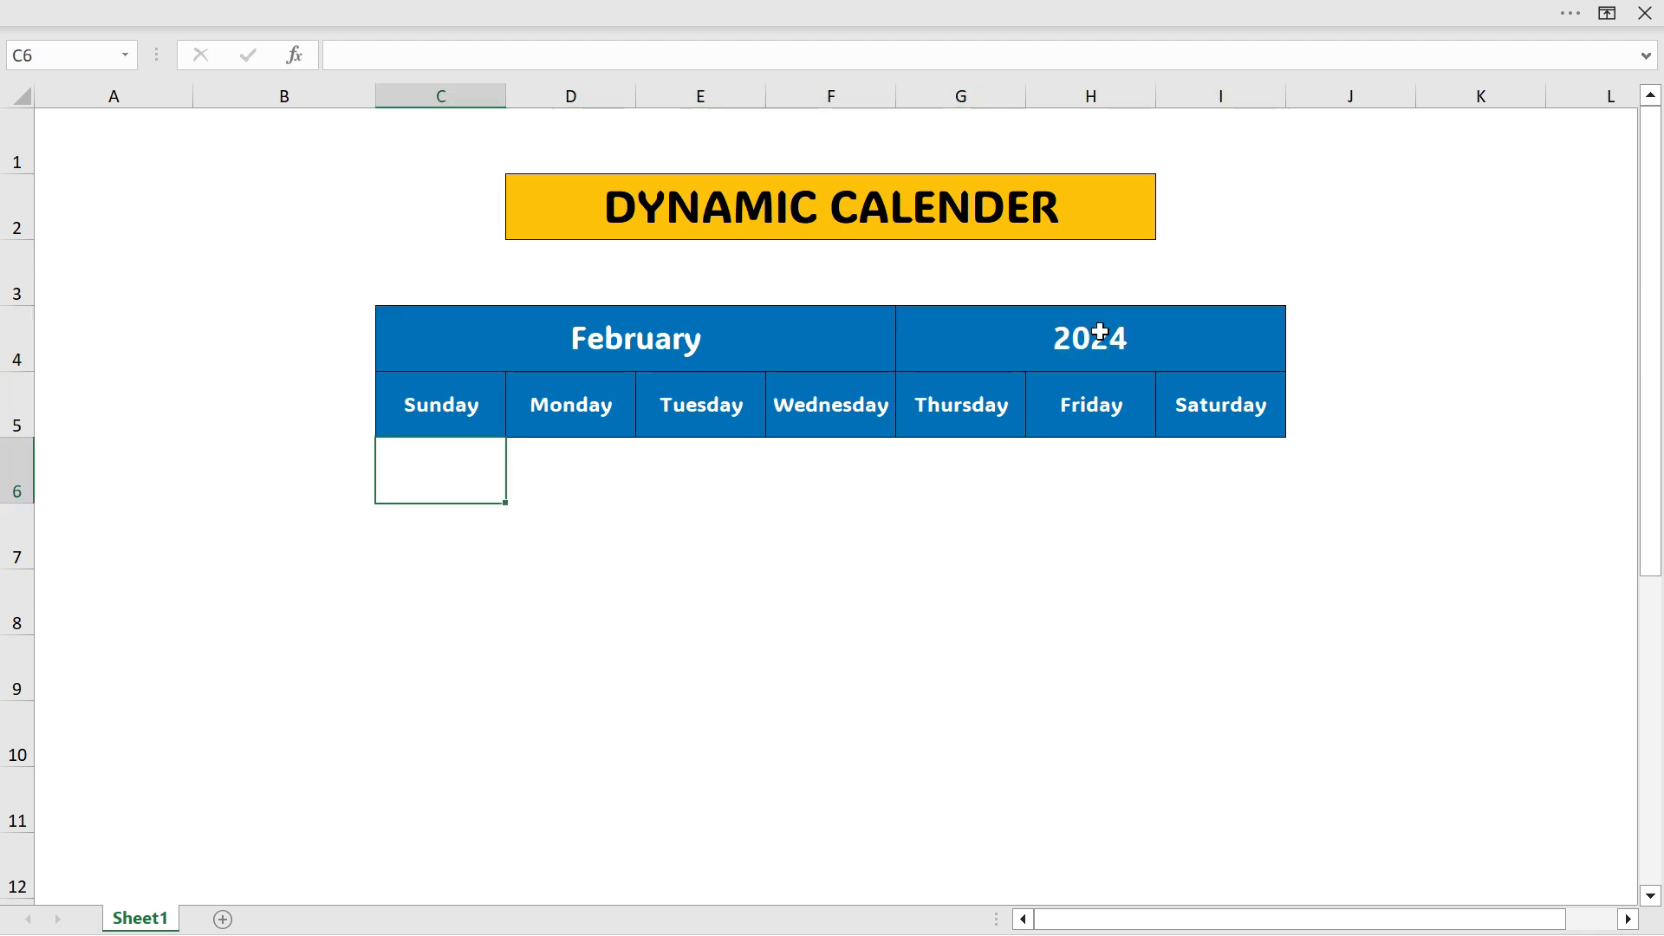
text(=)
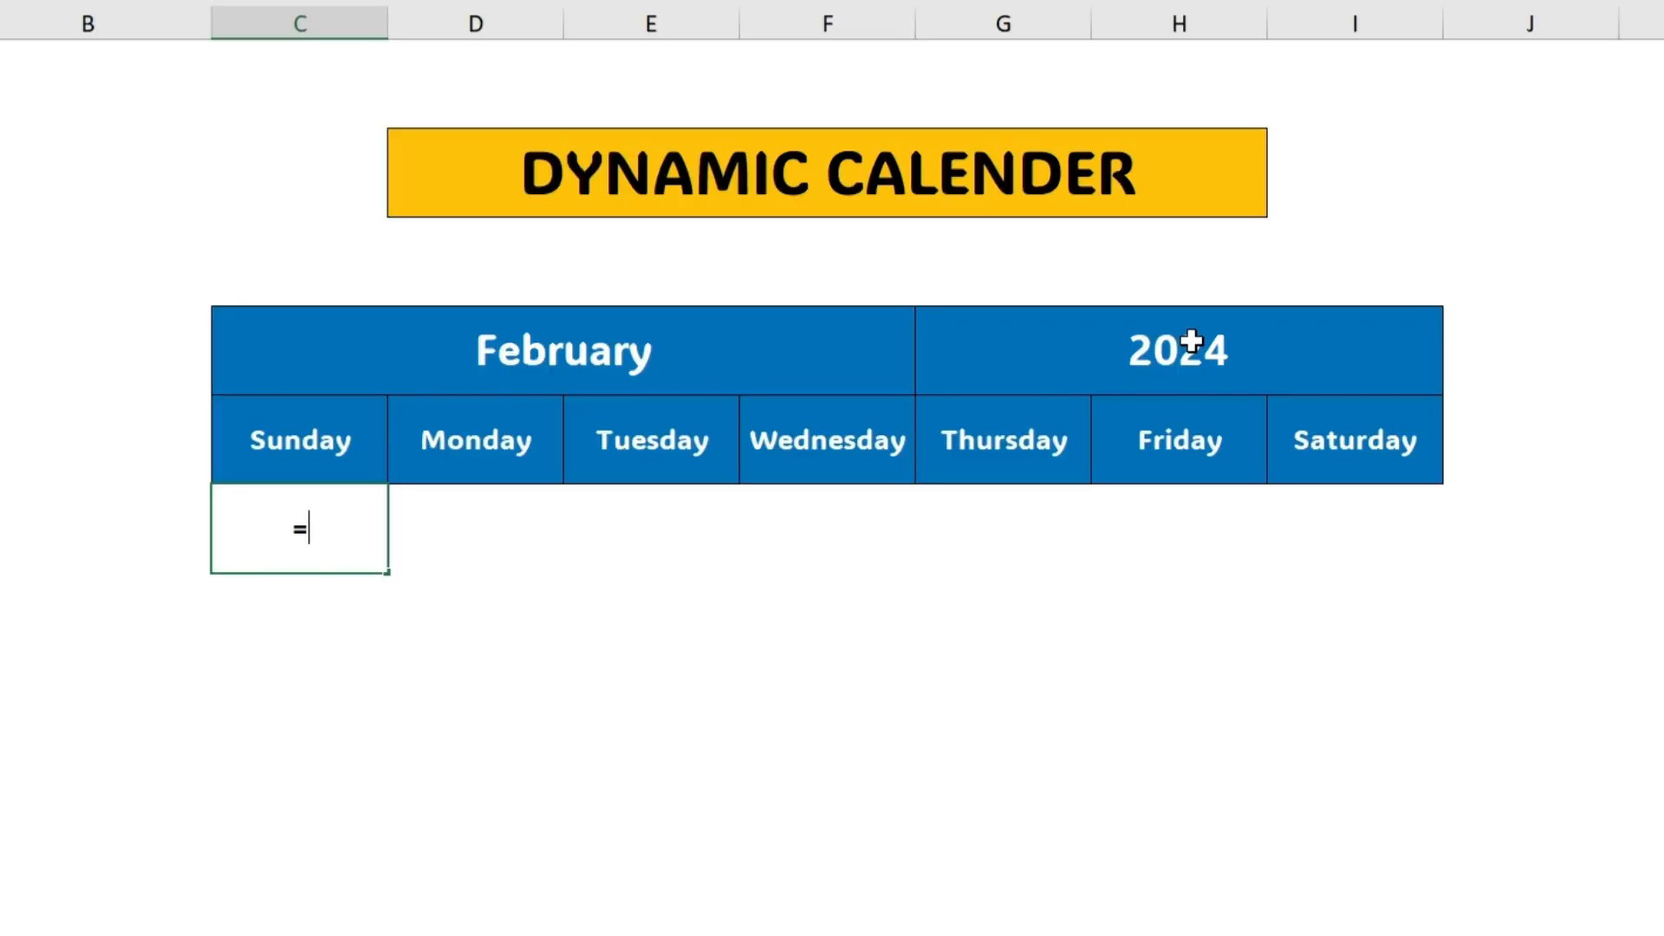
text(Seq)
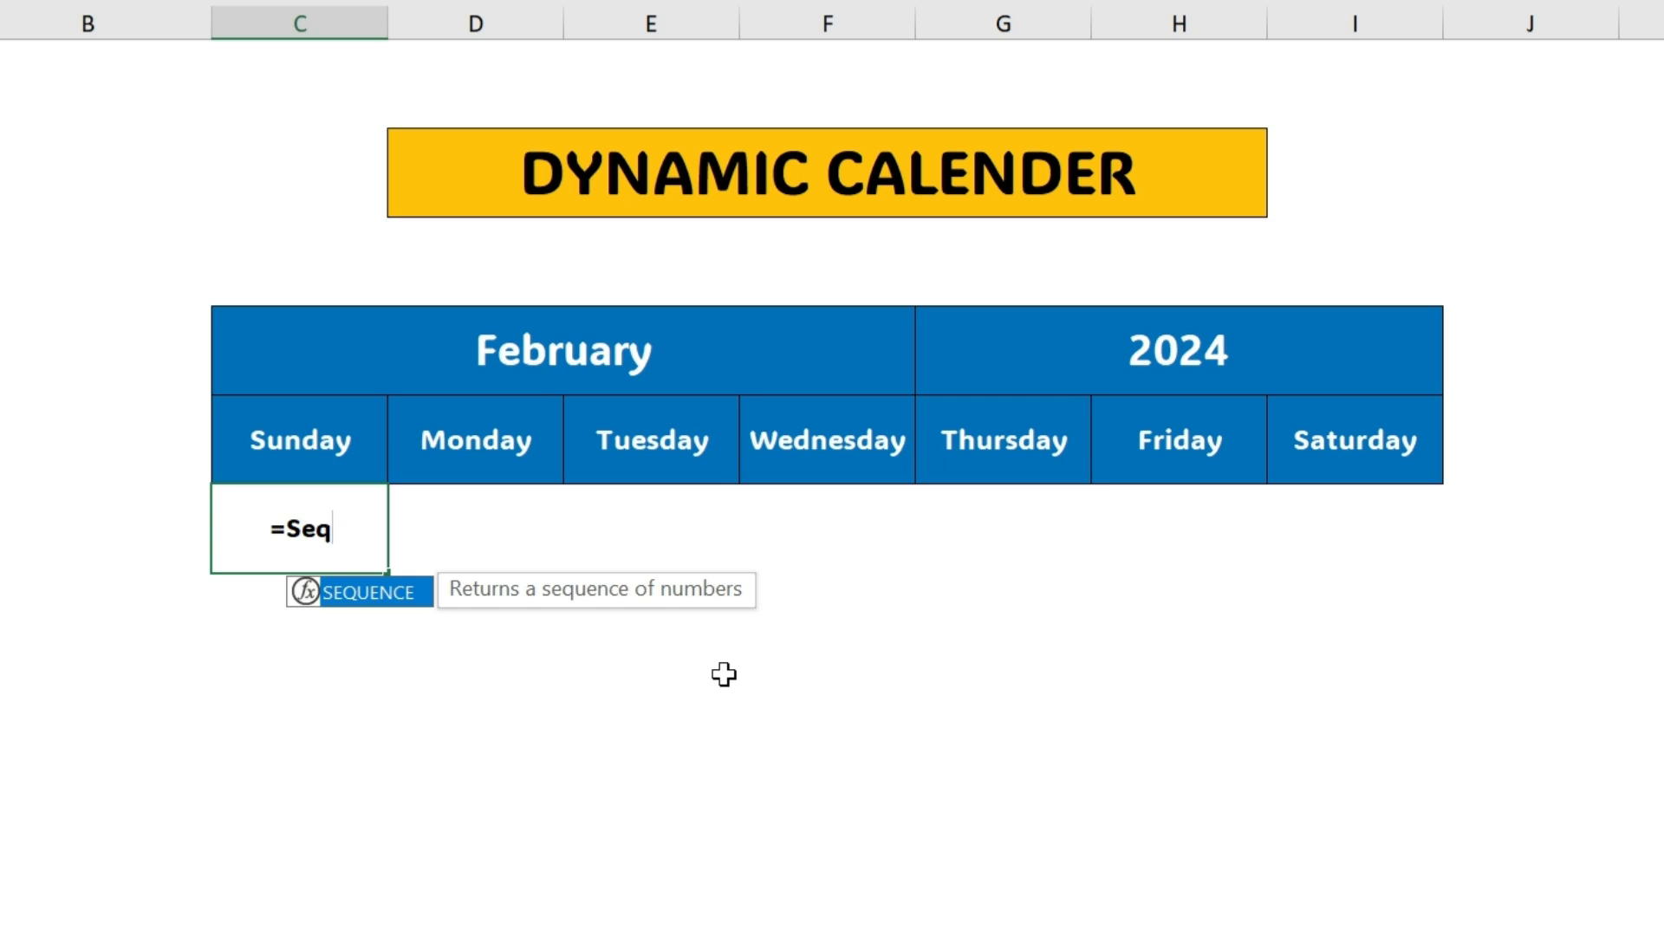
key(Tab)
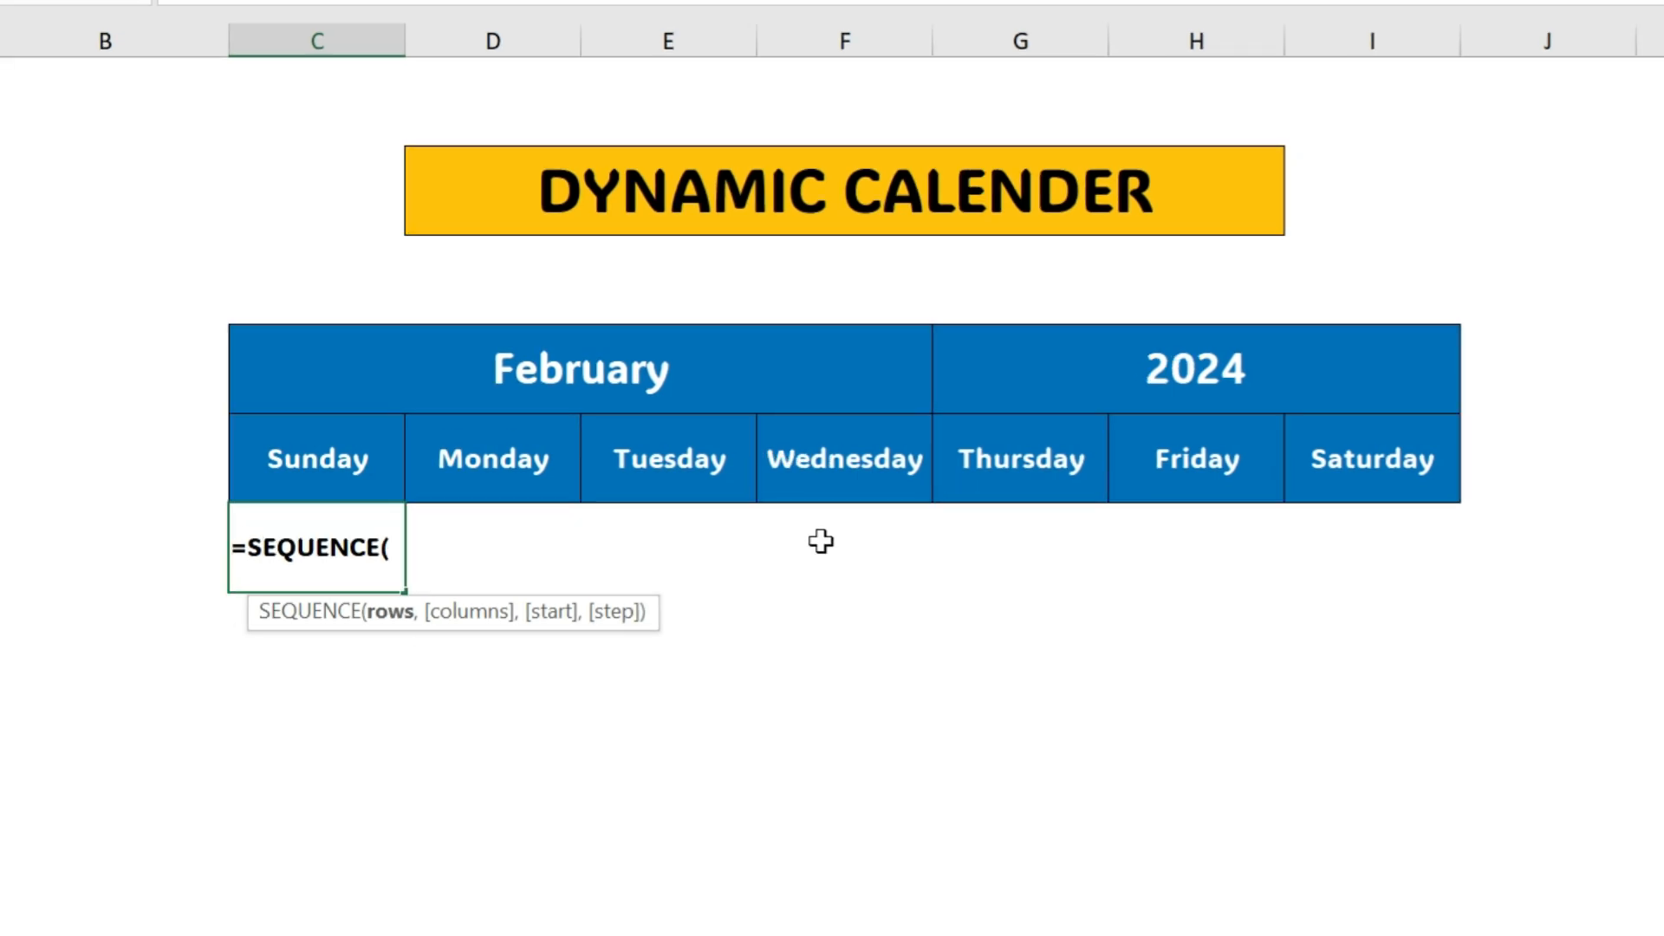
text(4,3)
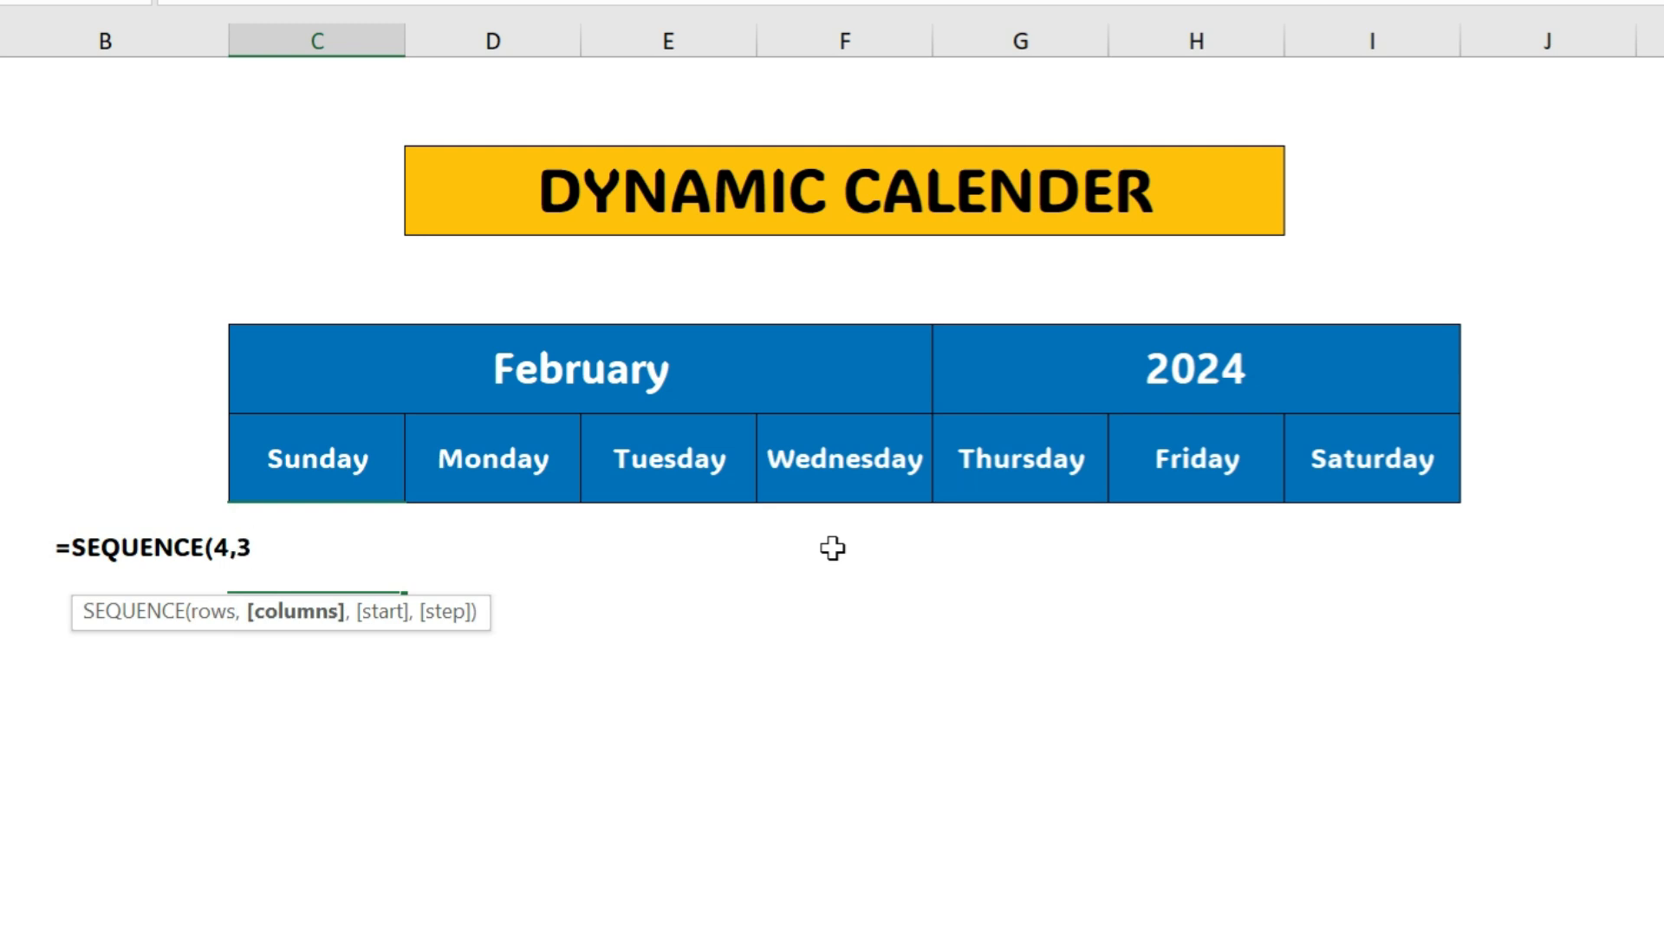
text(,1,)
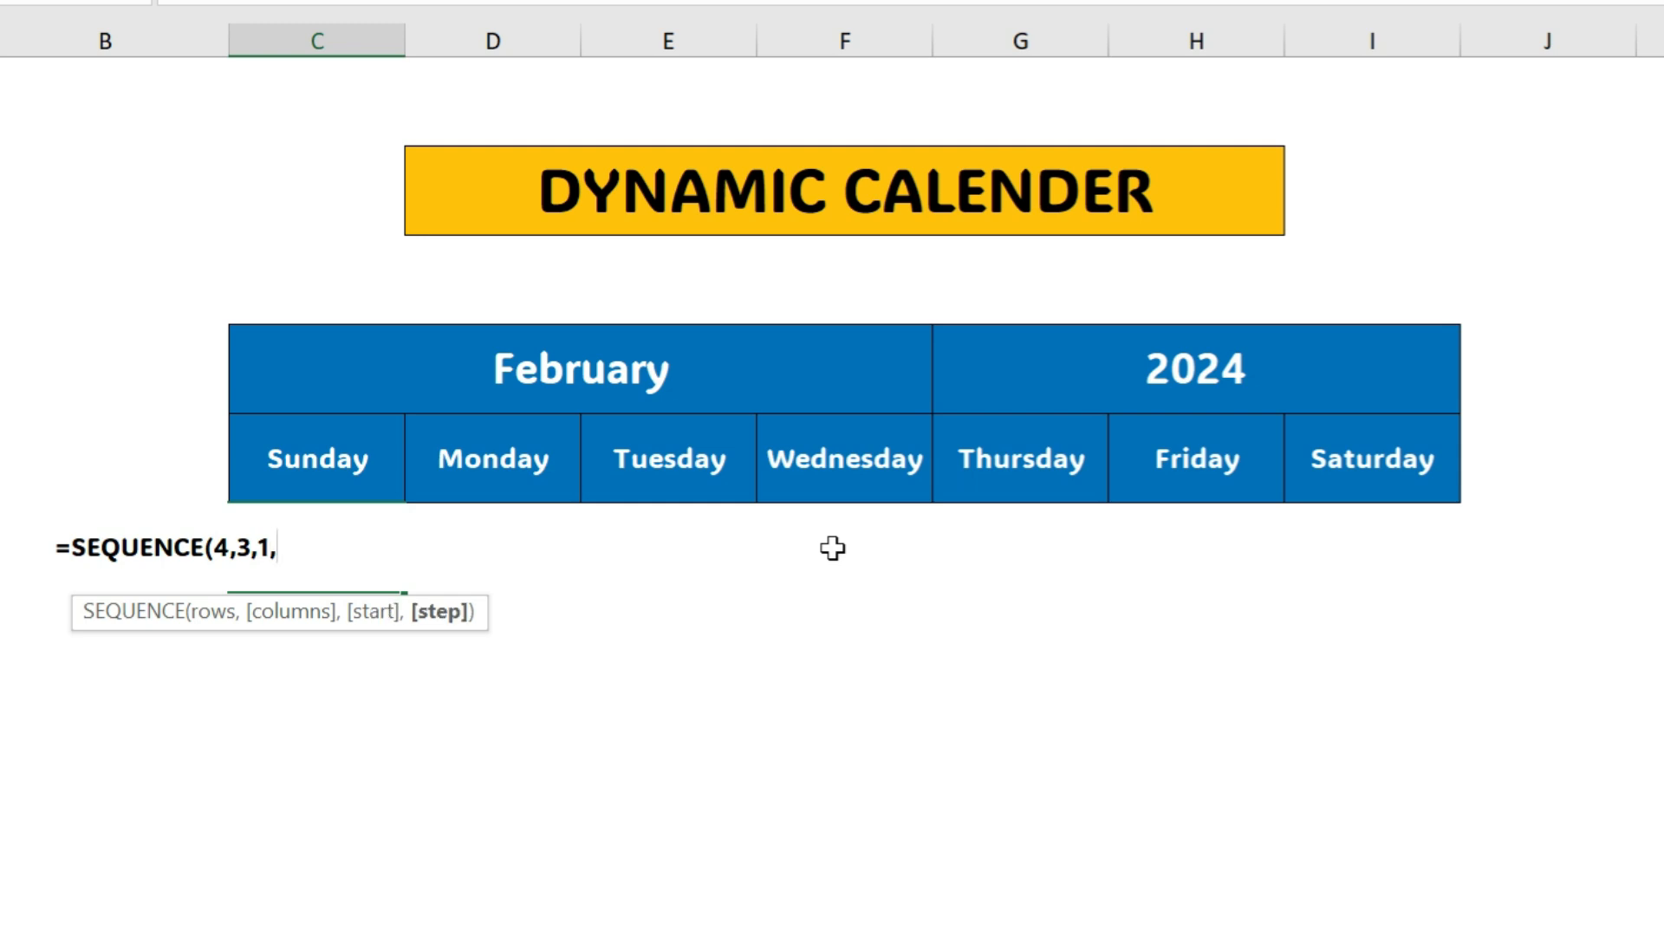
text(1))
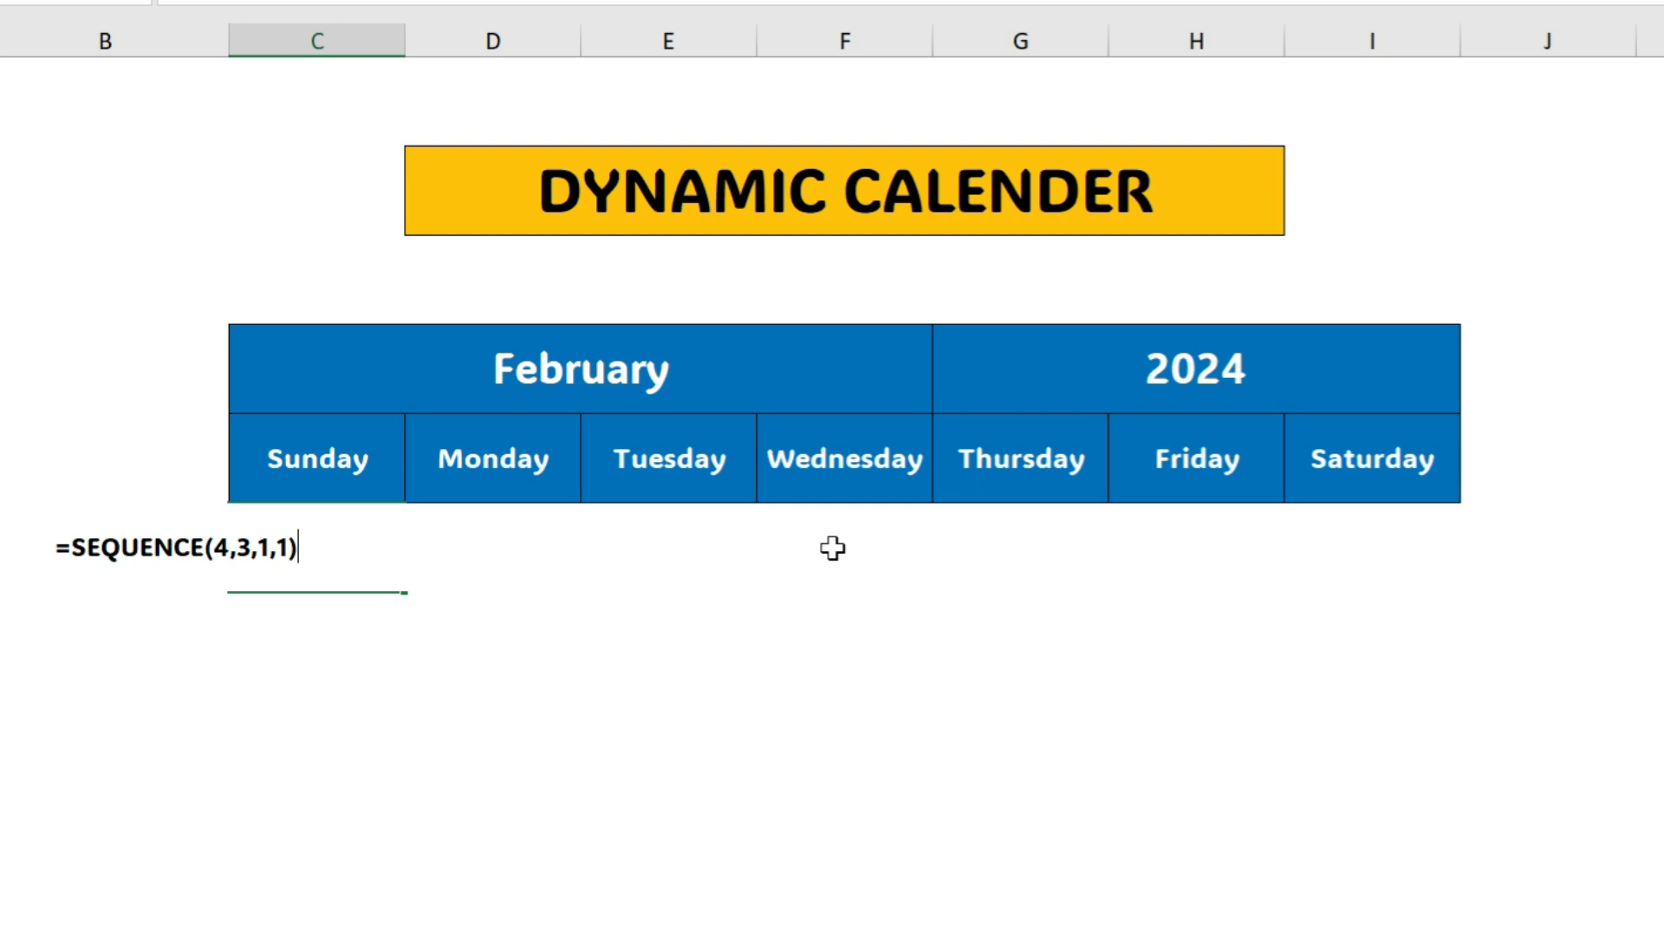
key(Return)
Step: Examine how the sequence formula spreads its numbers over the rows and columns below the weekday headers
drag(303, 544, 301, 806)
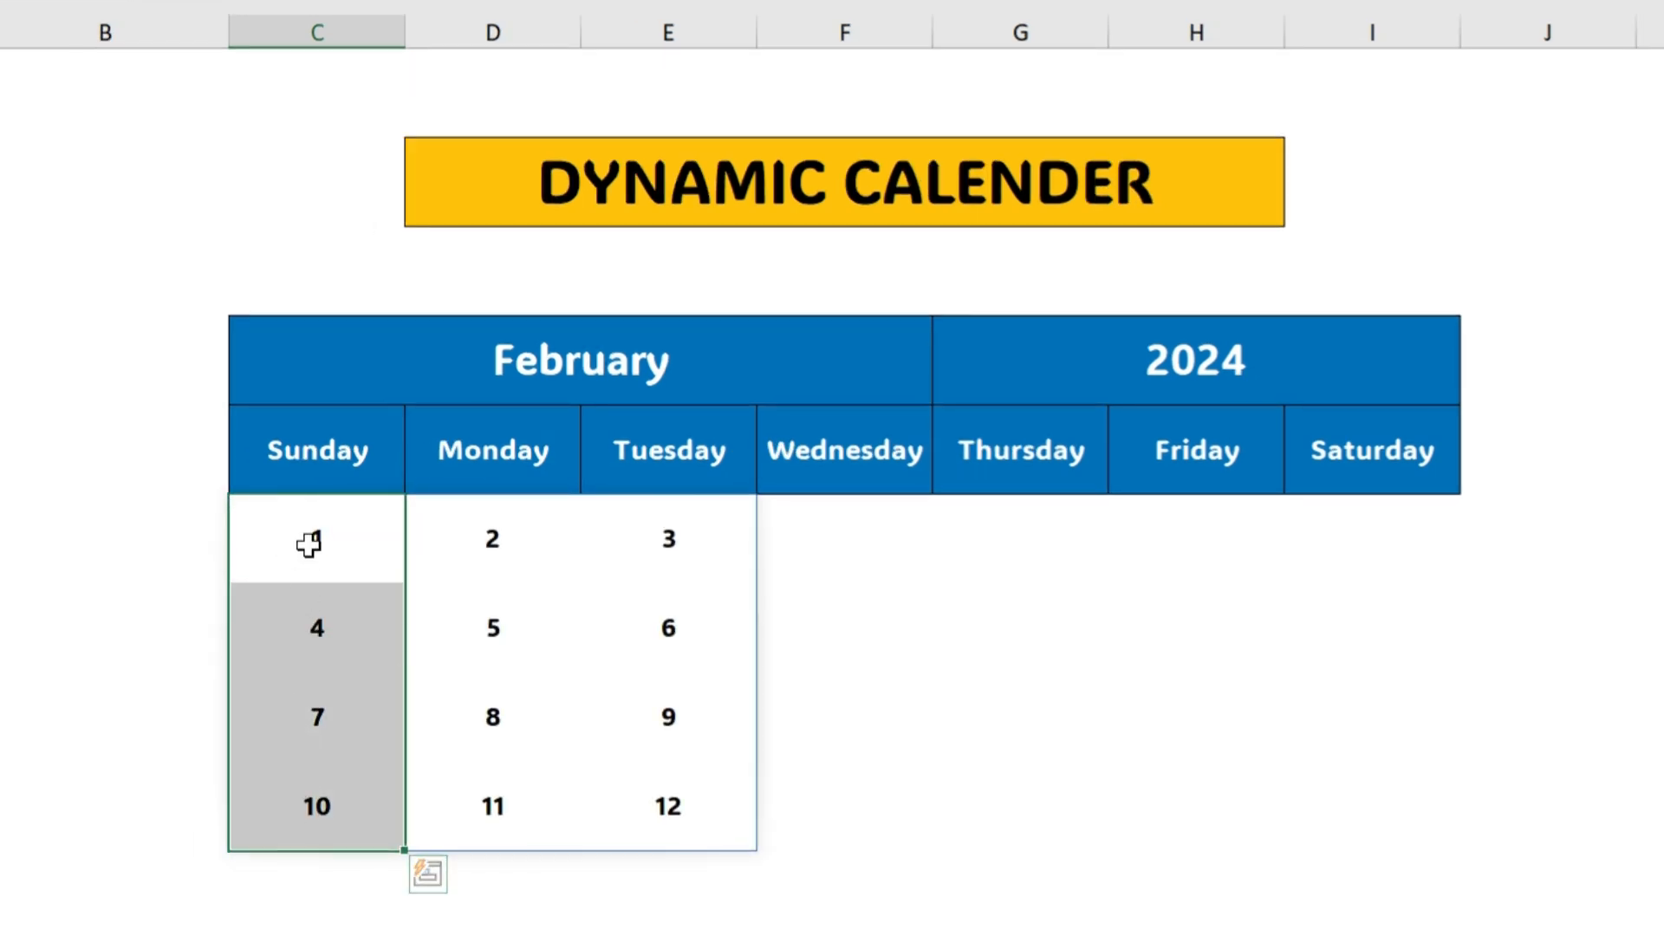
drag(310, 544, 719, 555)
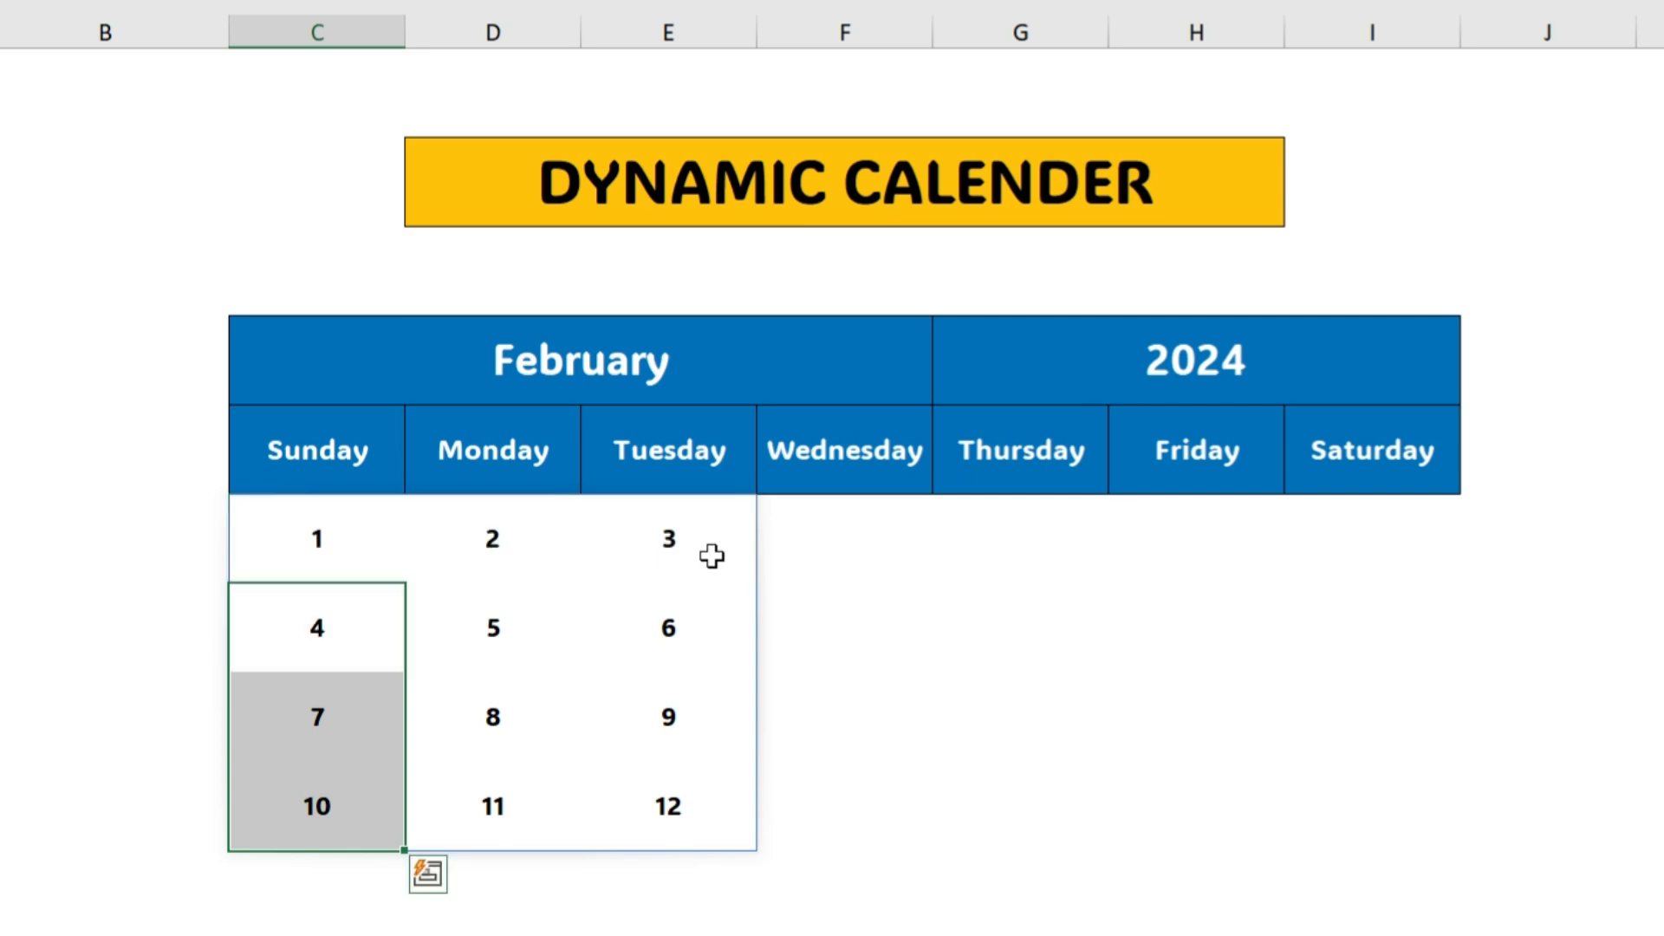
click(309, 541)
click(310, 543)
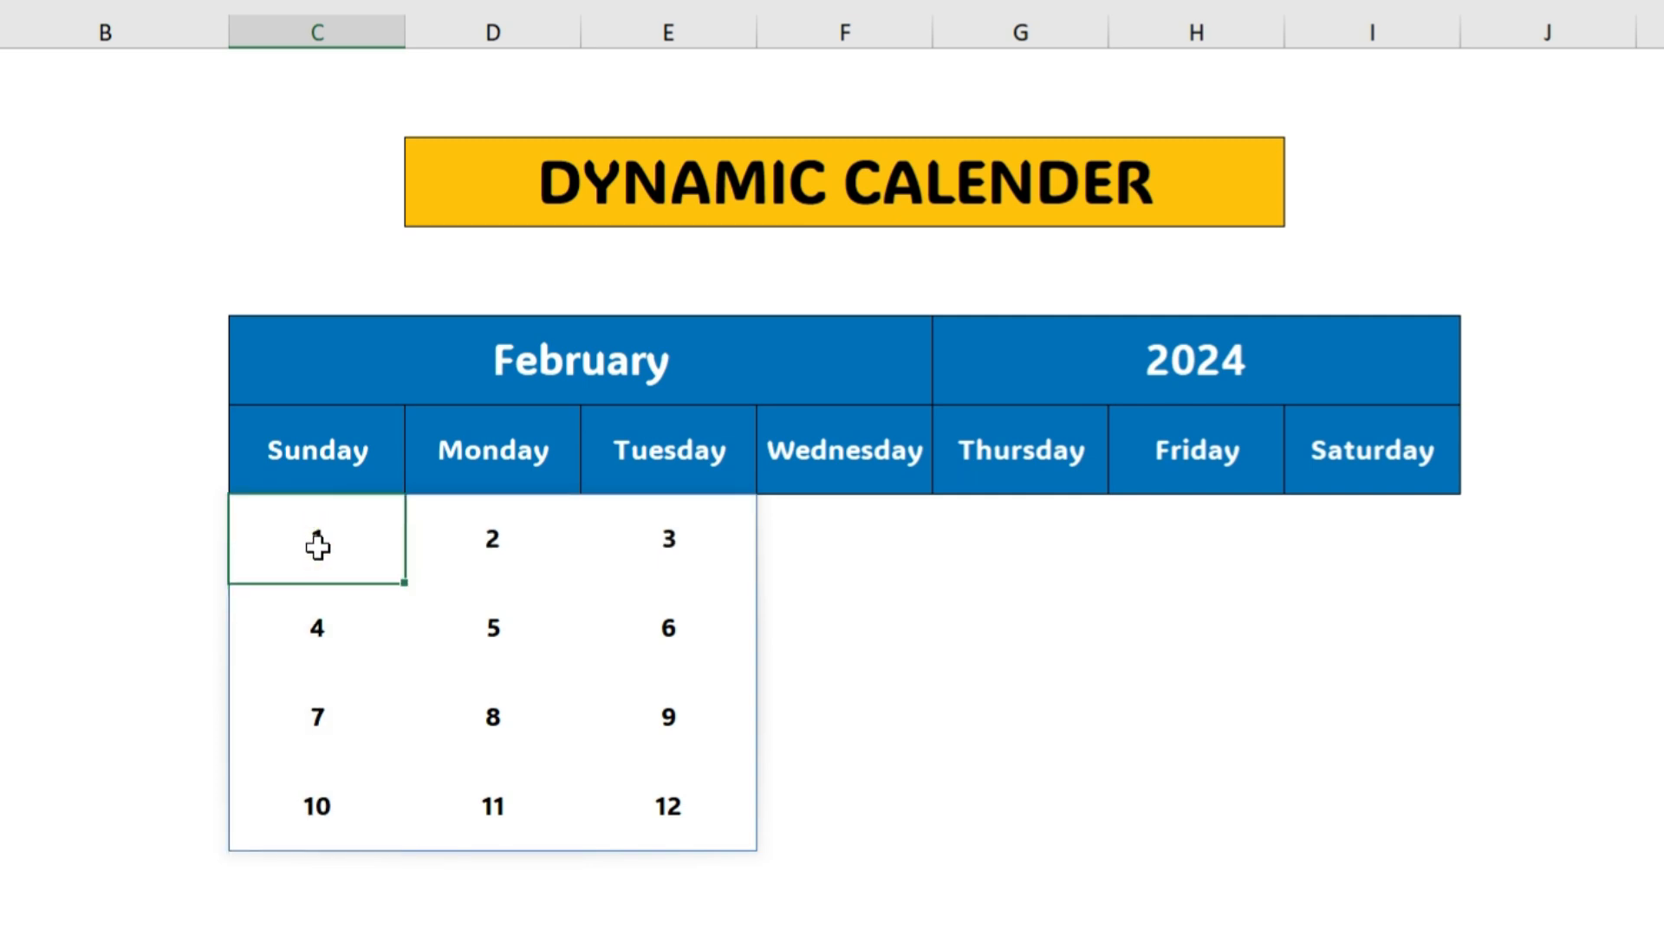
click(546, 562)
click(668, 544)
Step: Delete the trial sequence by clearing the contents of cells C6:F9
click(291, 551)
shift+click(758, 821)
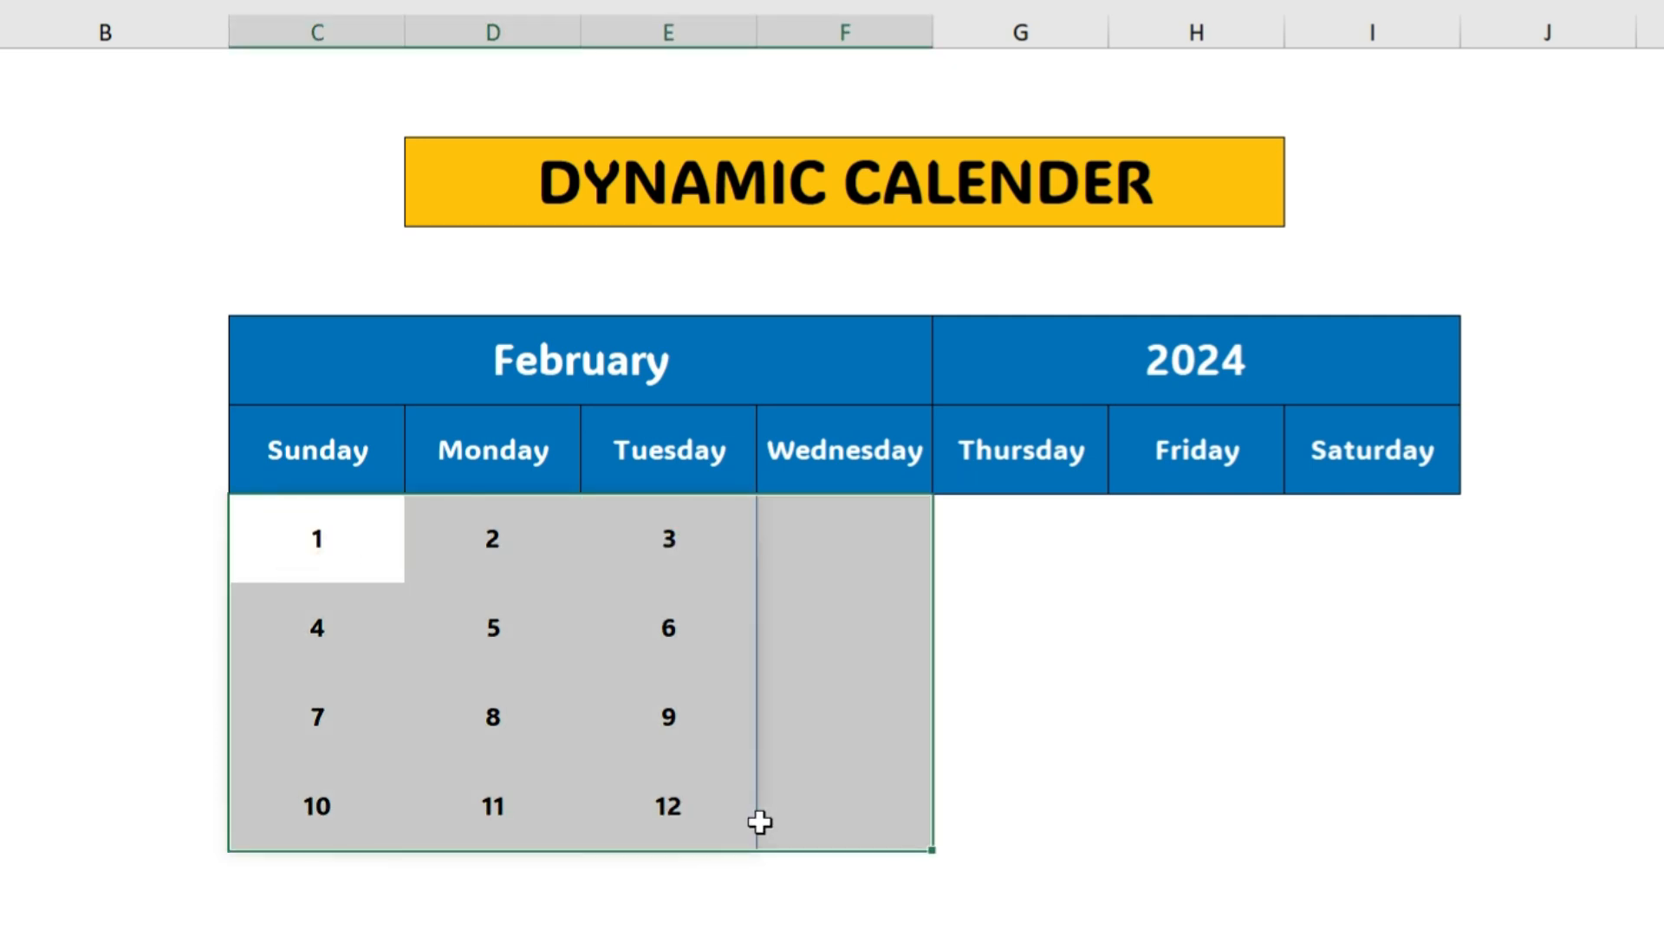
key(Delete)
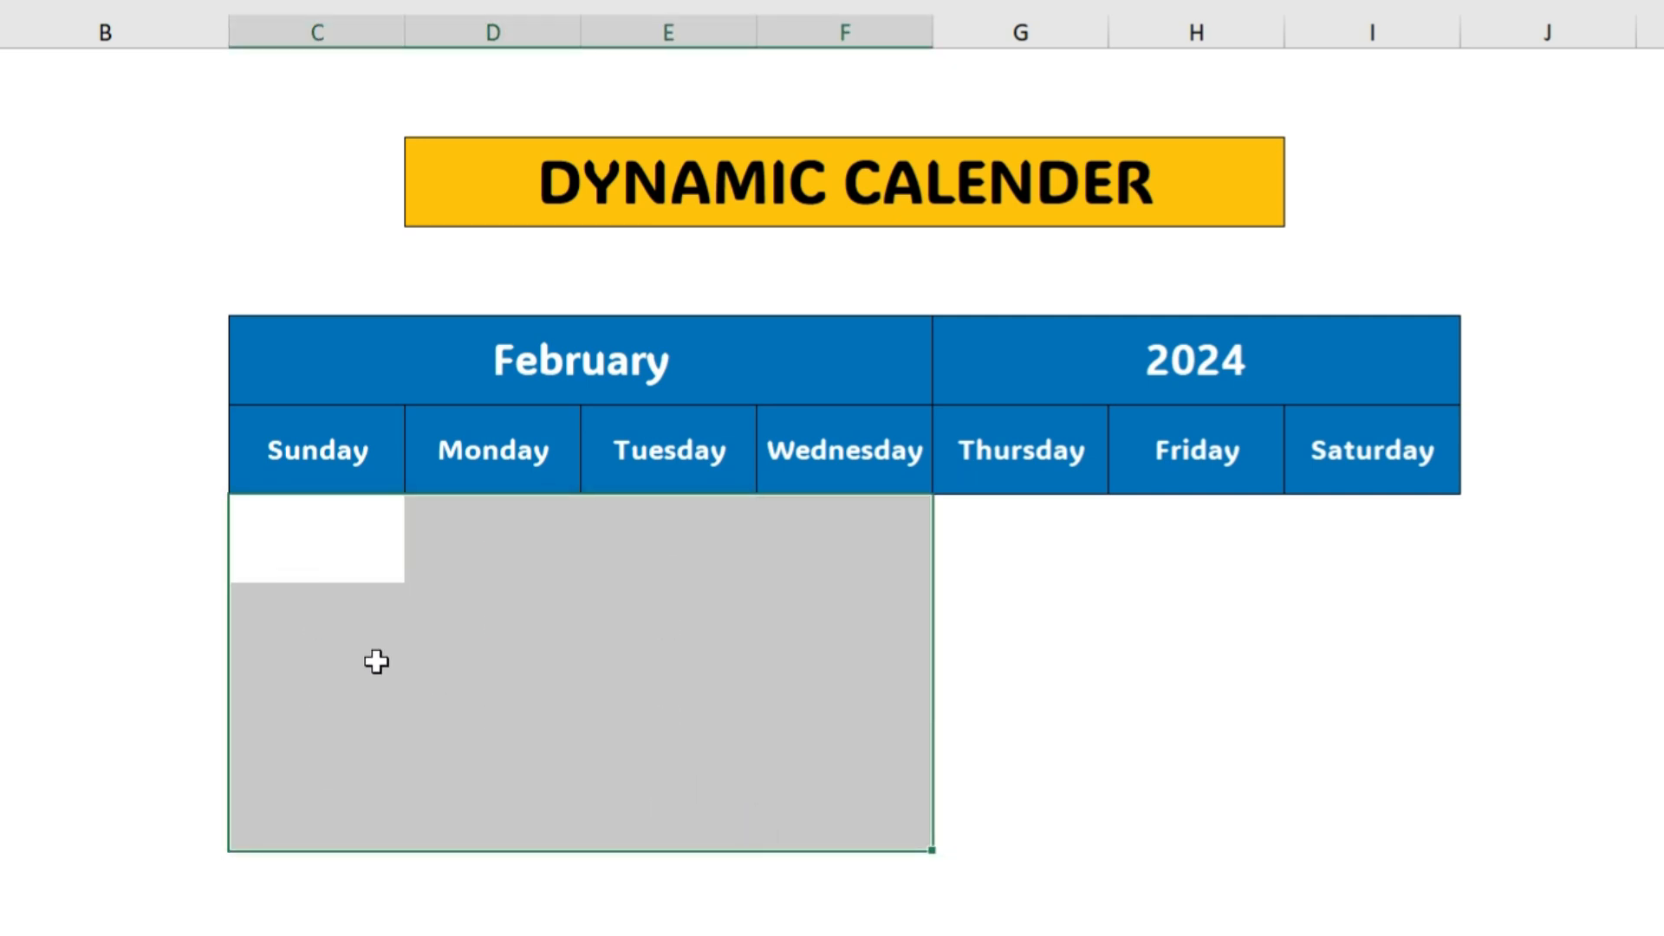
click(303, 543)
text(=se)
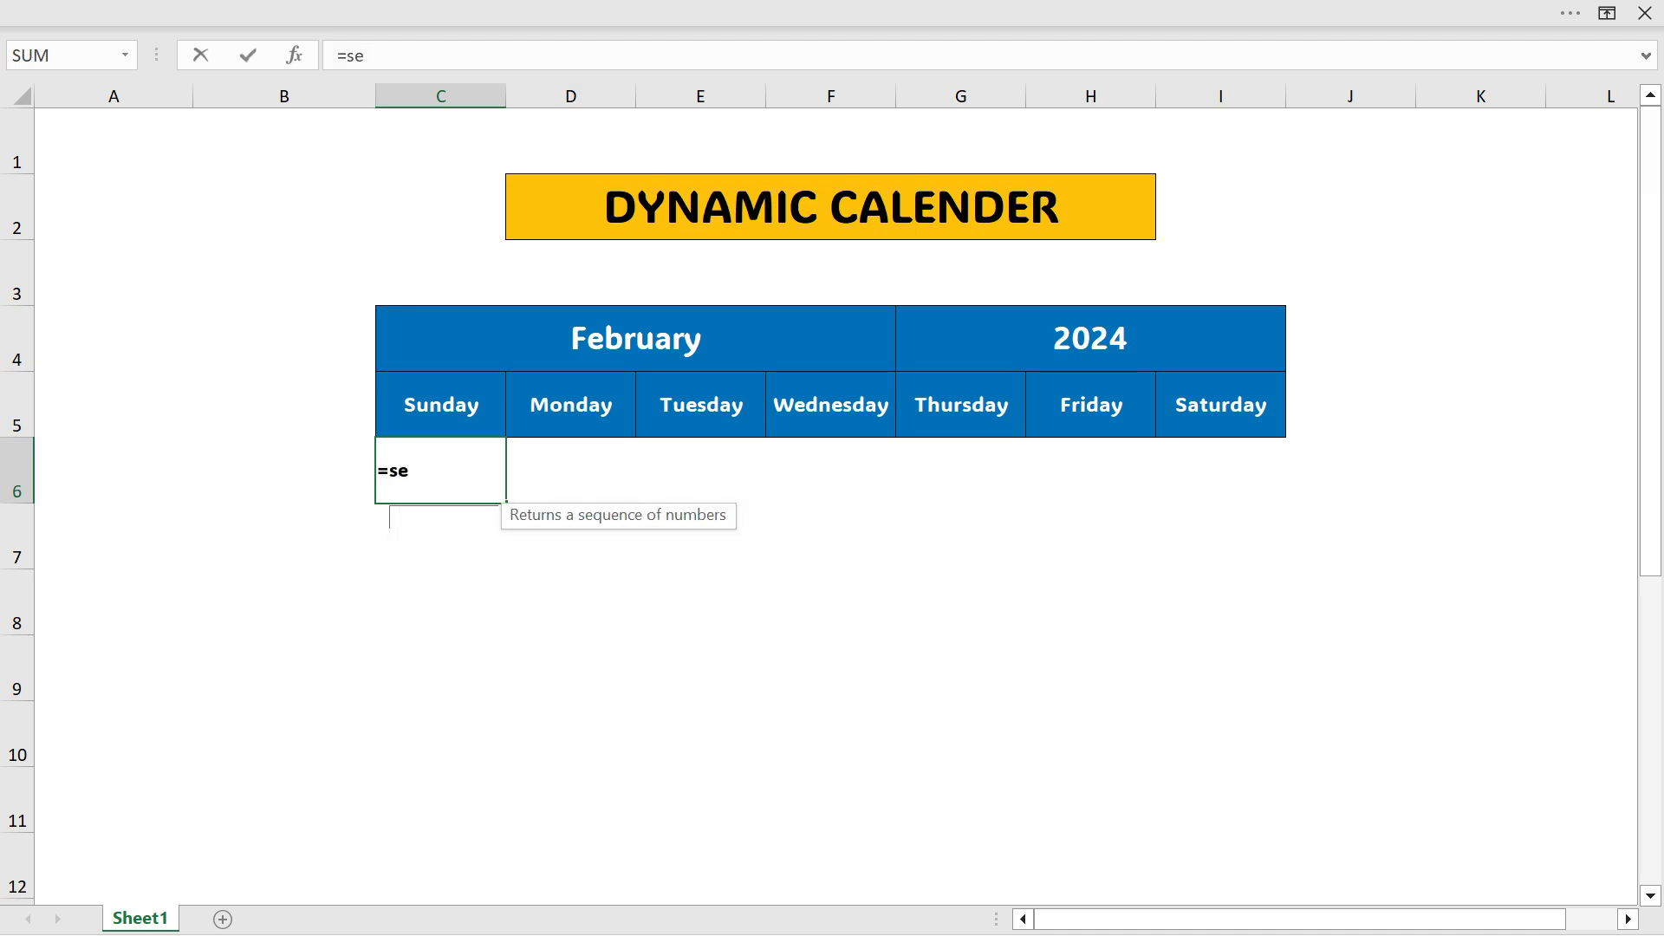
key(Tab)
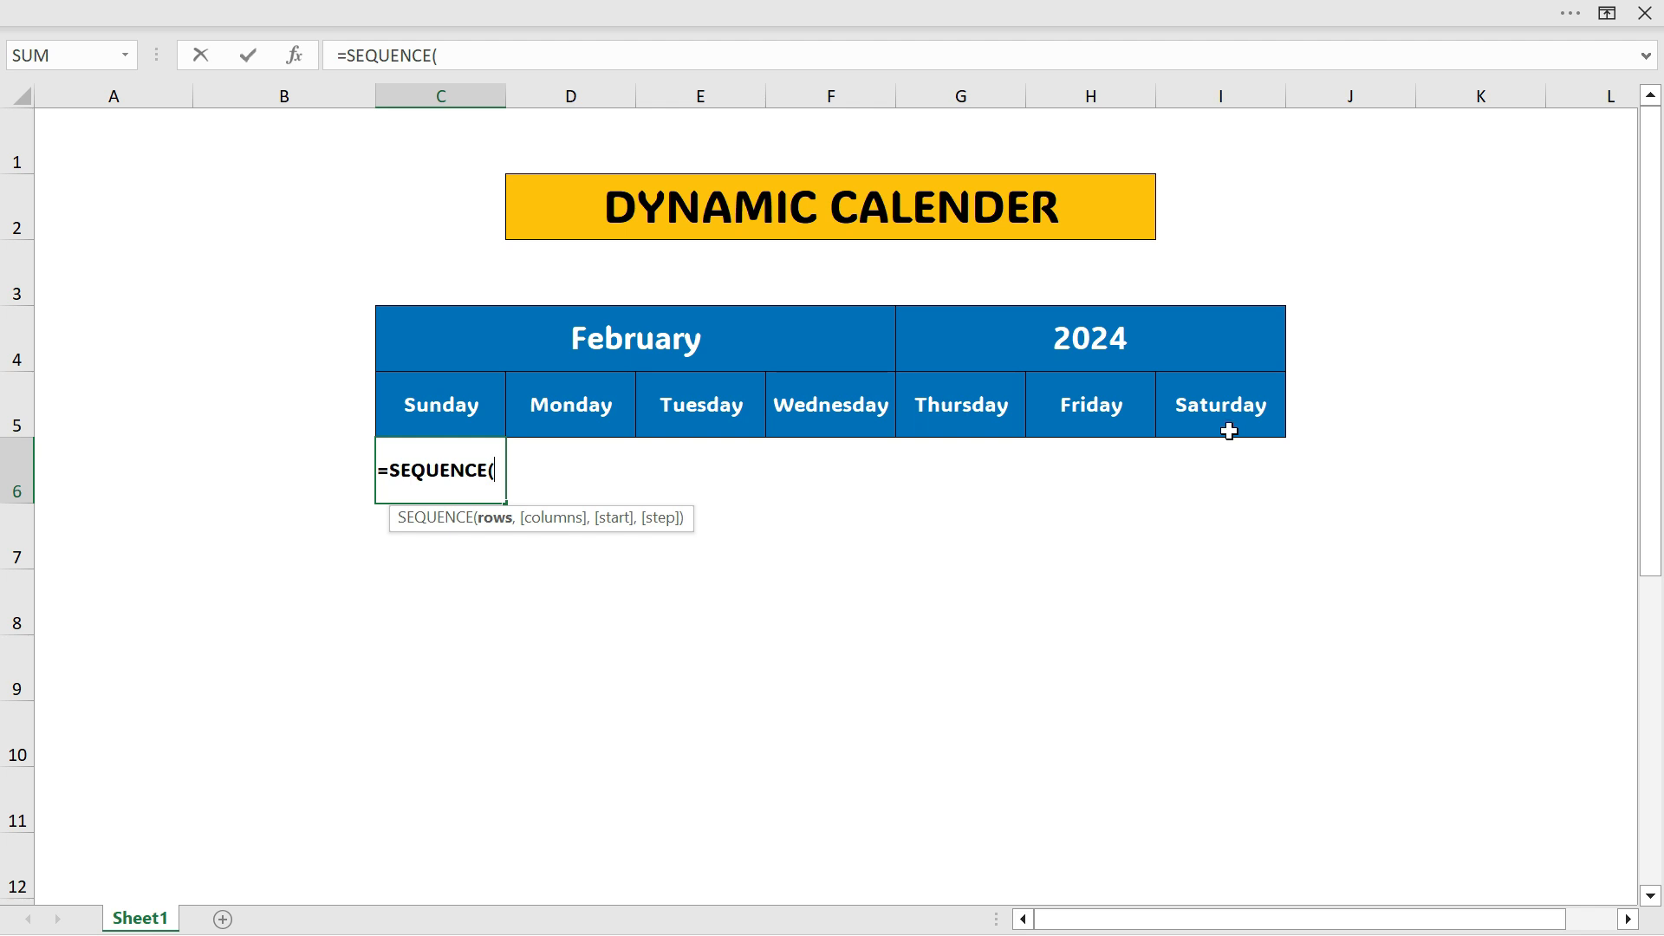
key(Escape)
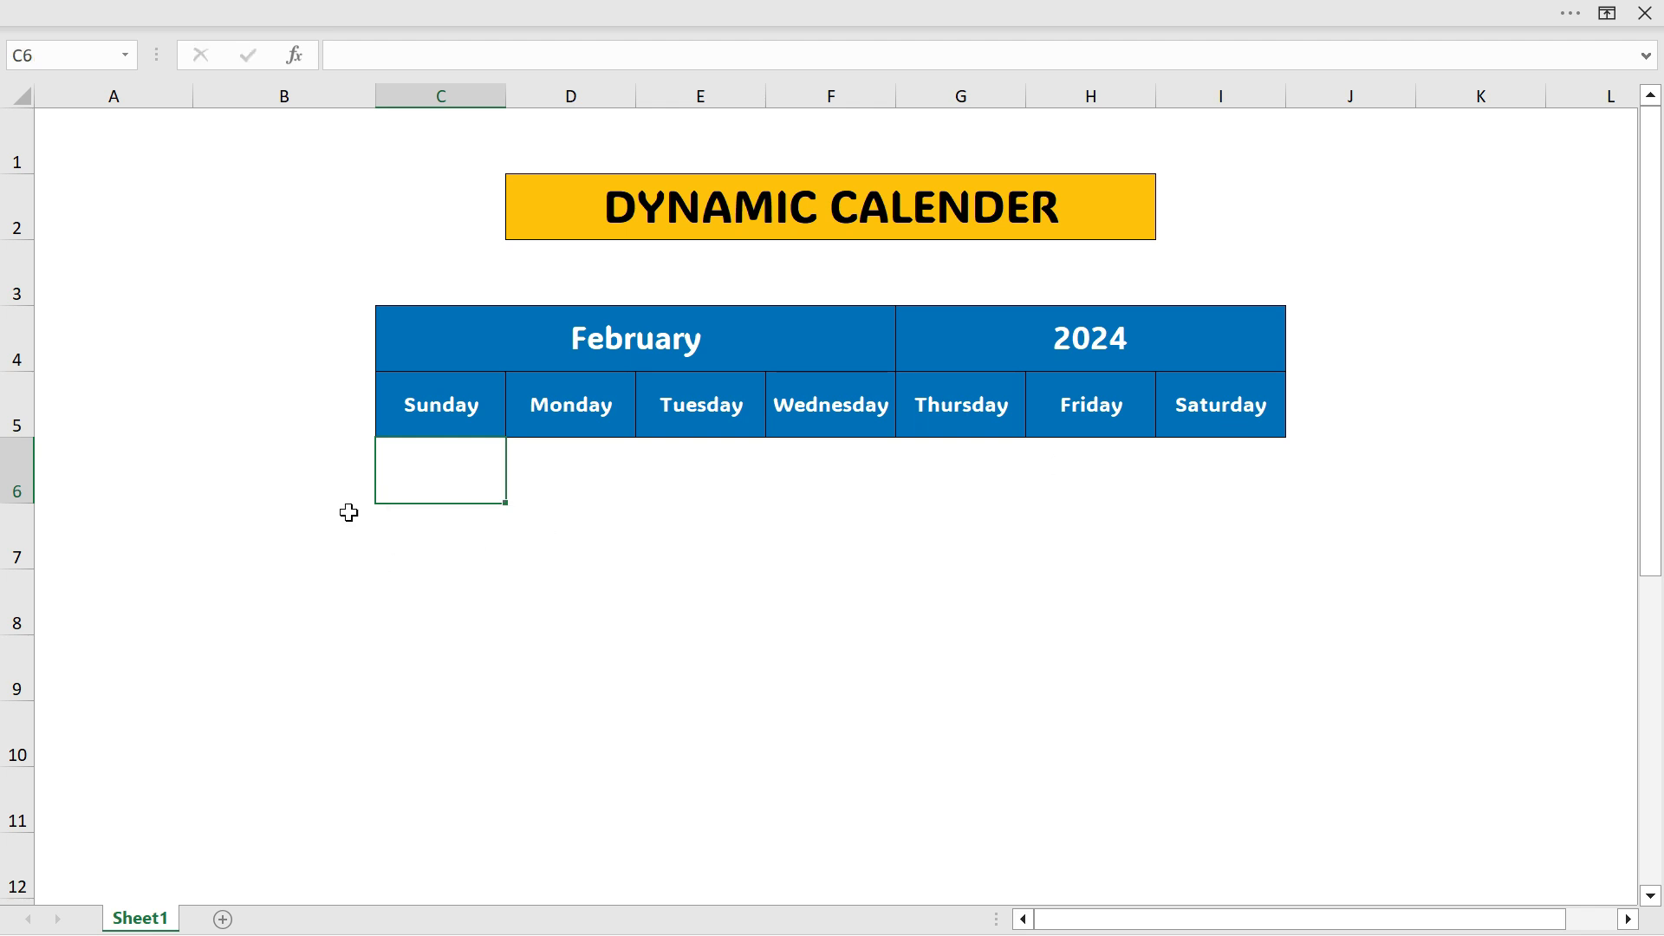
Step: Calculate the number of week rows with =31/7 in the spare cell A6 and clear that cell again
click(95, 458)
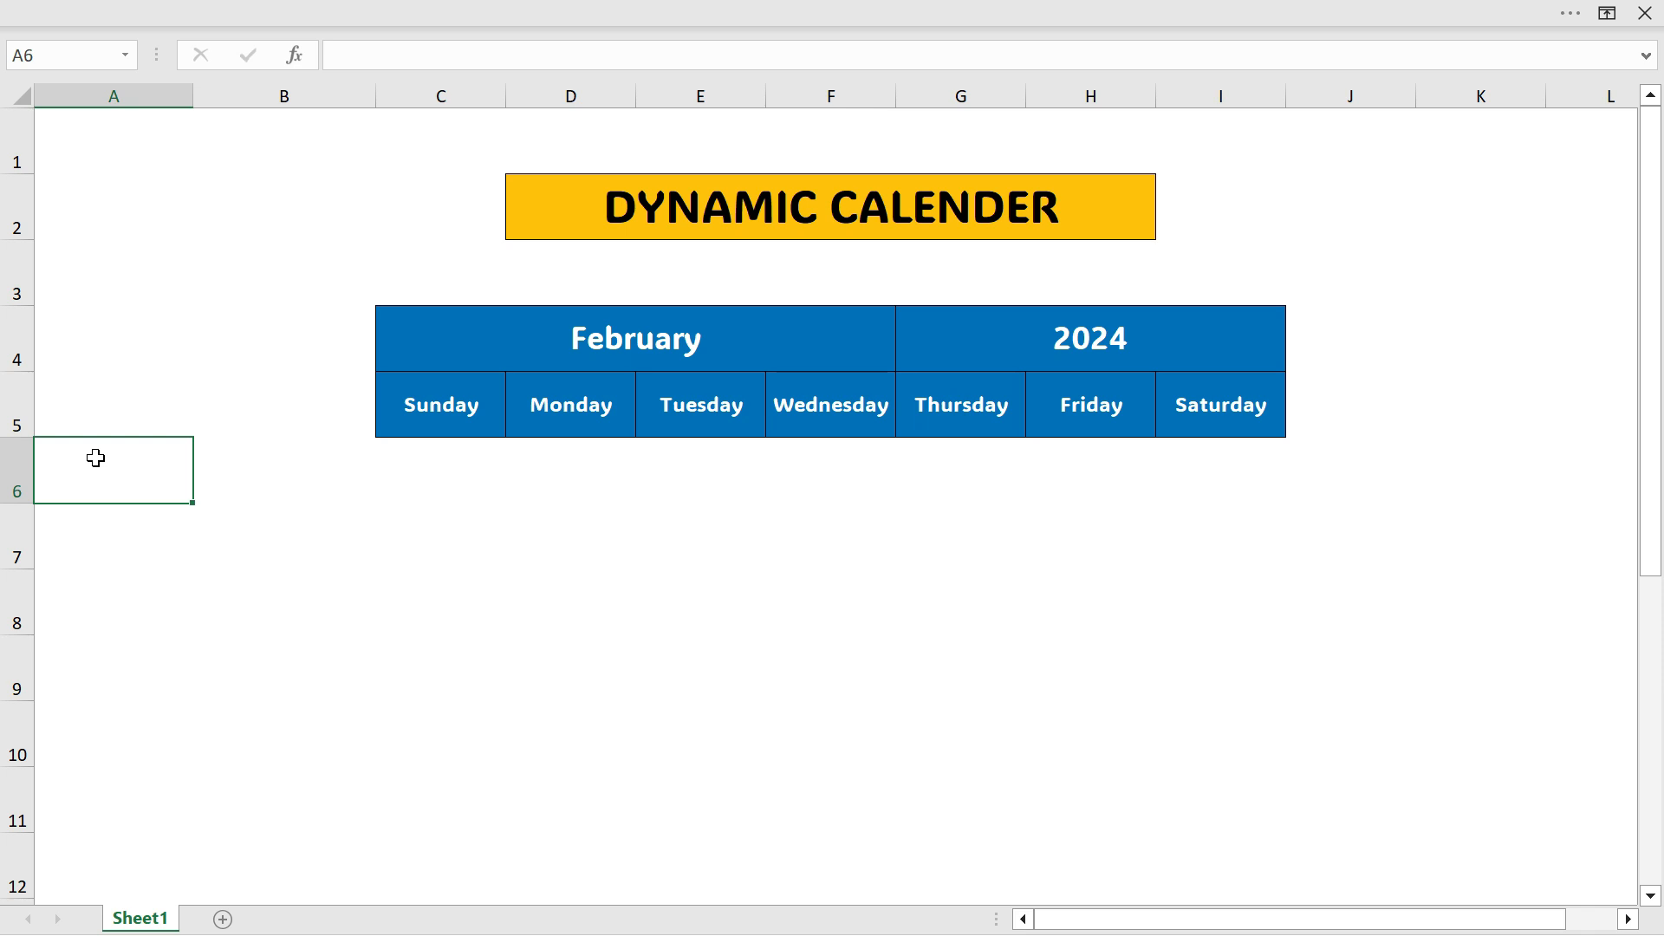
text(=31/)
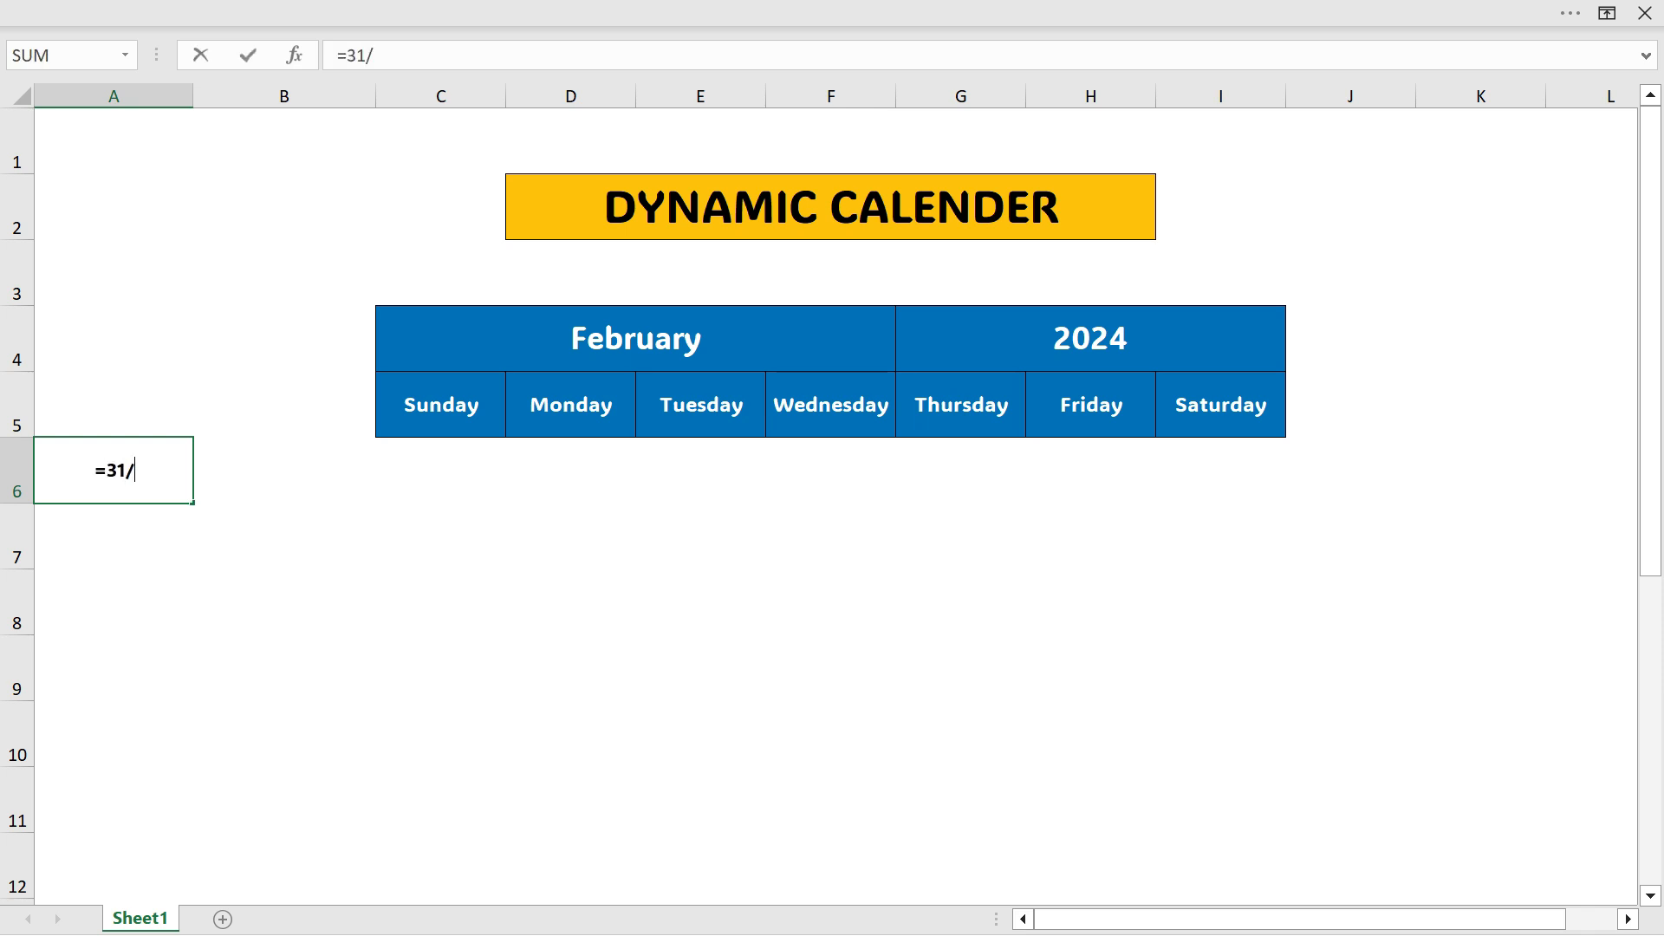
text(7)
key(Return)
click(161, 470)
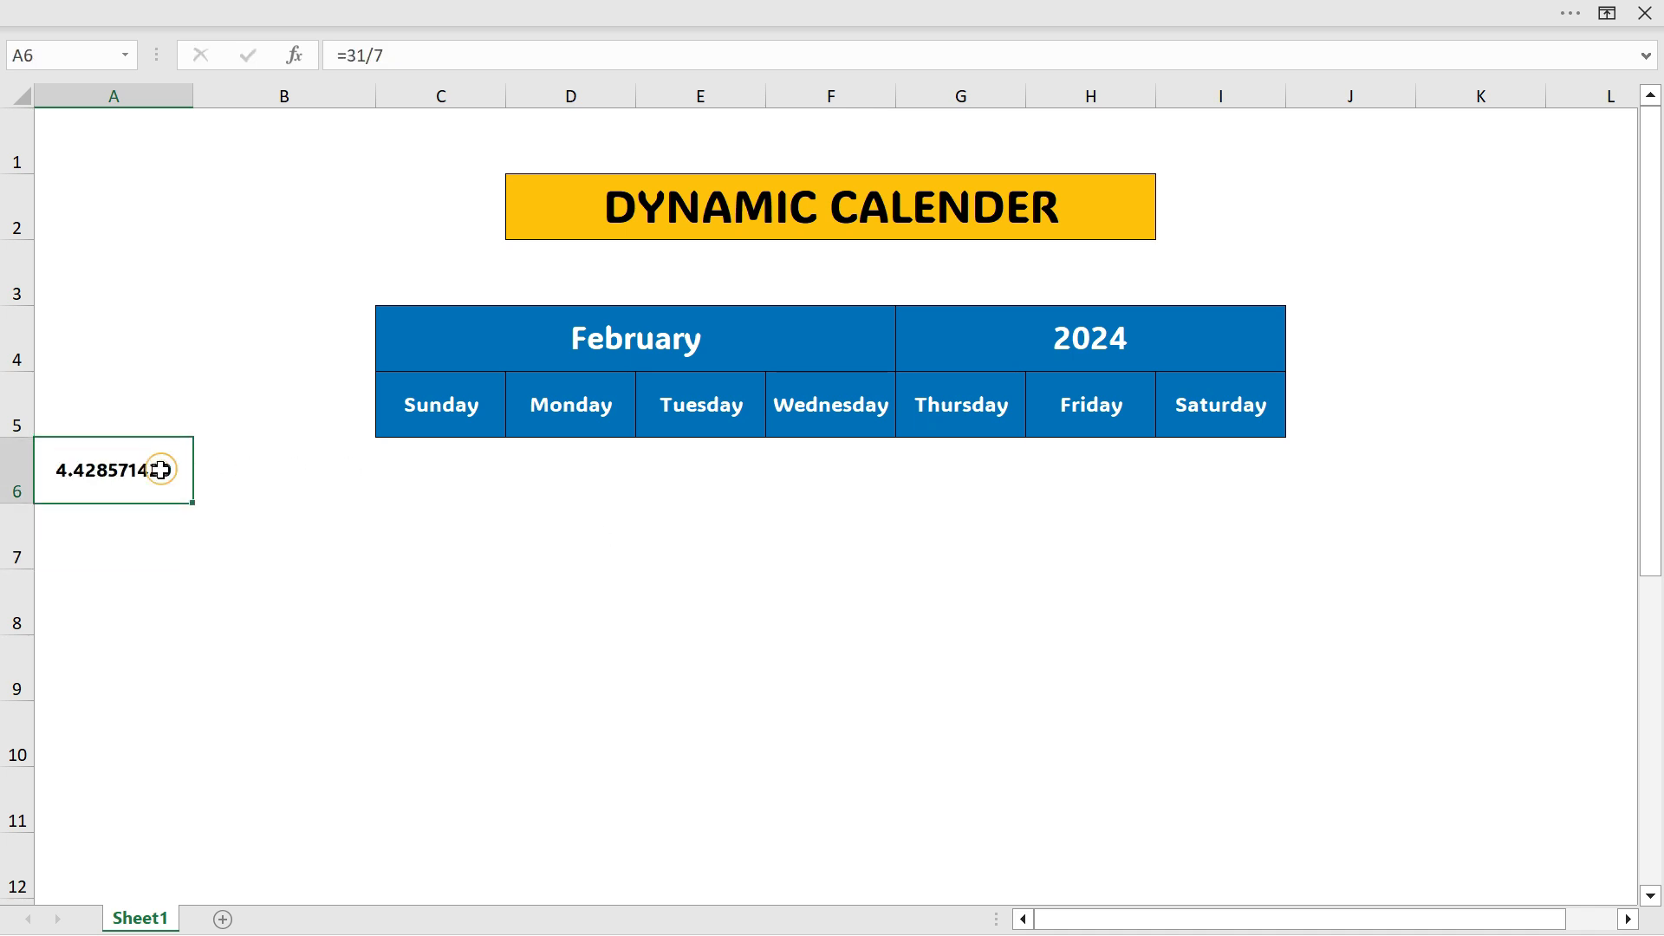
click(164, 470)
key(Delete)
Step: Begin a SEQUENCE formula in cell C6 below Sunday with 5 rows and 7 columns
click(441, 470)
text(=seq)
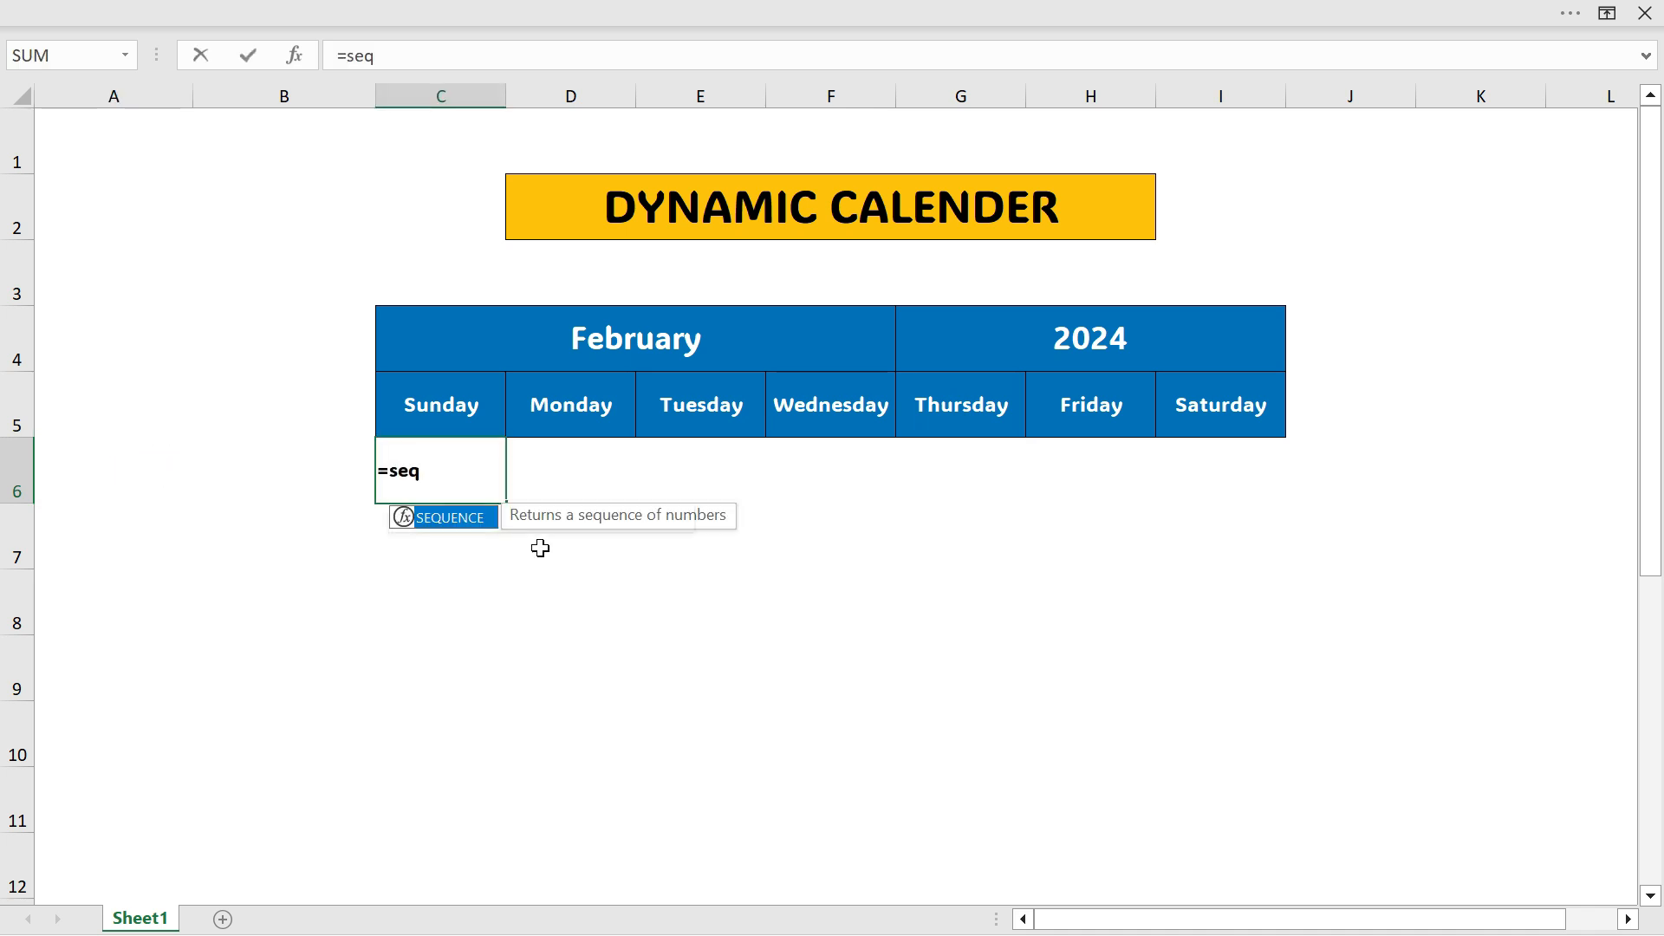
key(Tab)
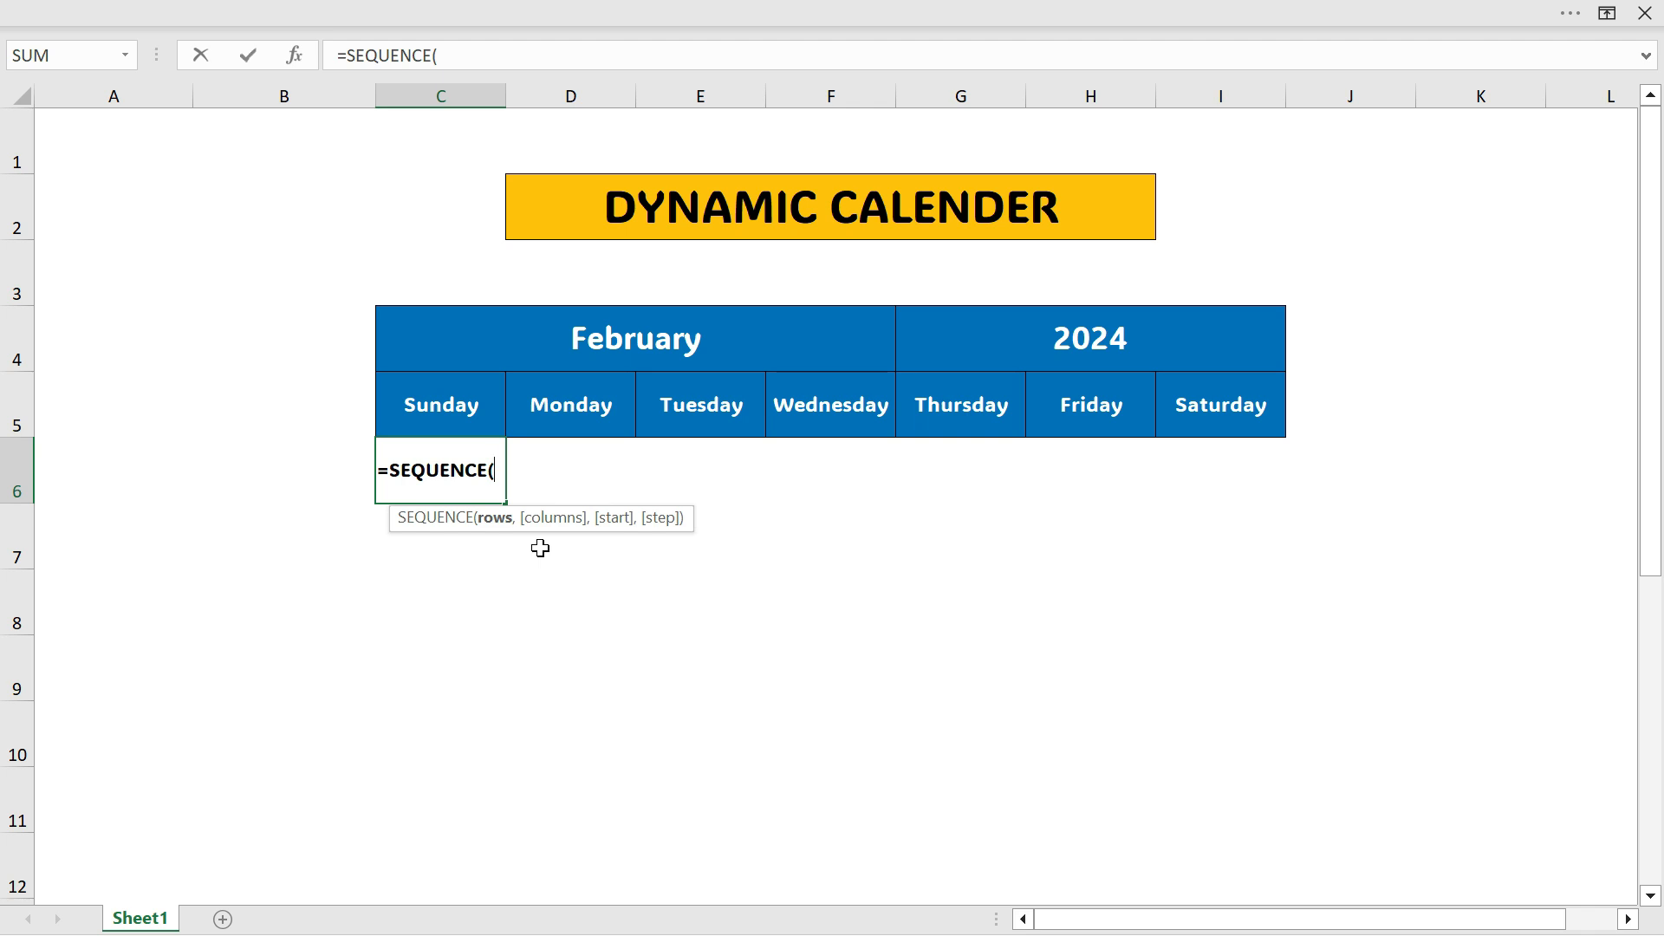
text(5,)
text(7)
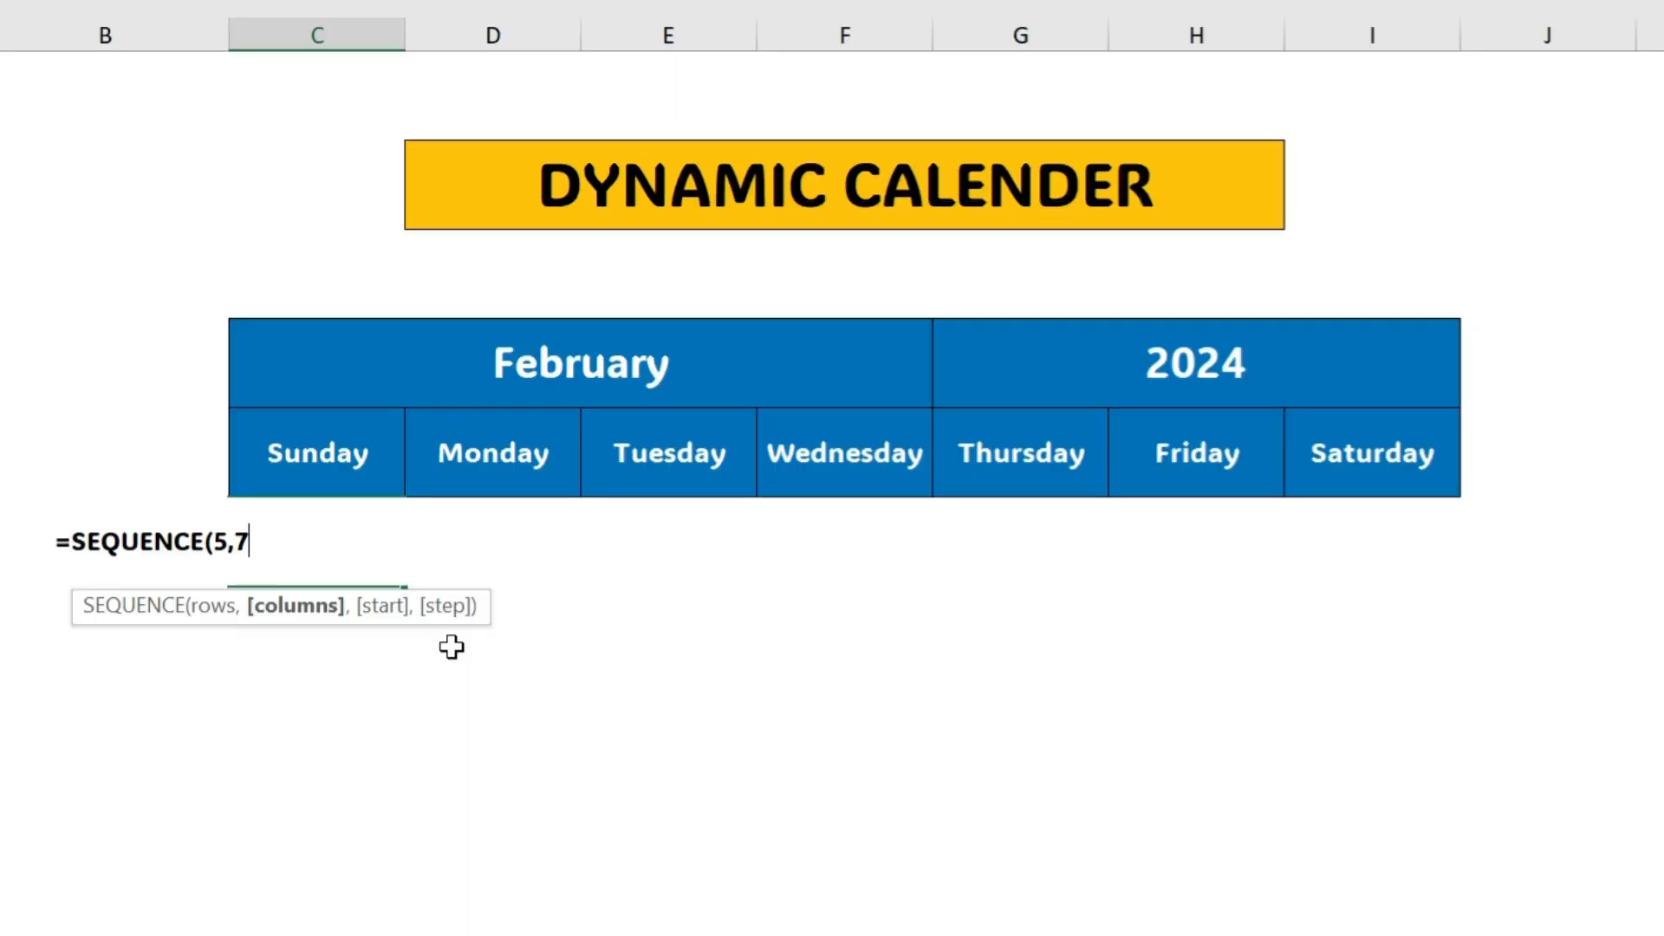
text(,)
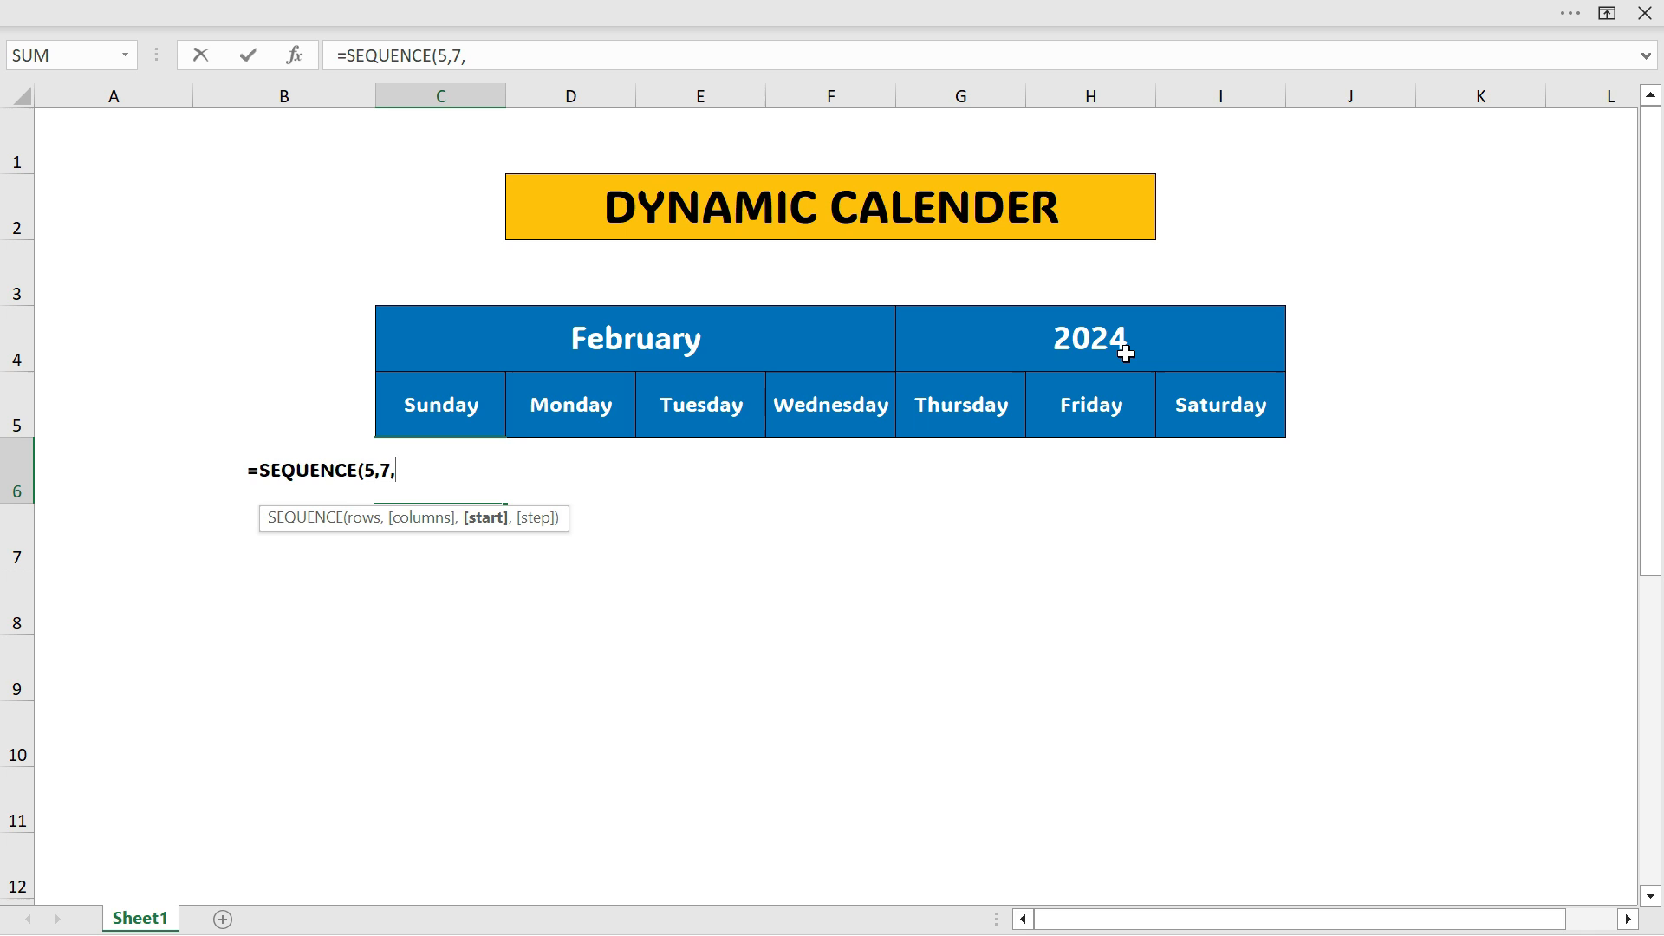
Step: Complete the C6 formula with DATEVALUE($C$4&$G$4) as the start value, joining the month and year cells with absolute references
text(Date)
key(Down)
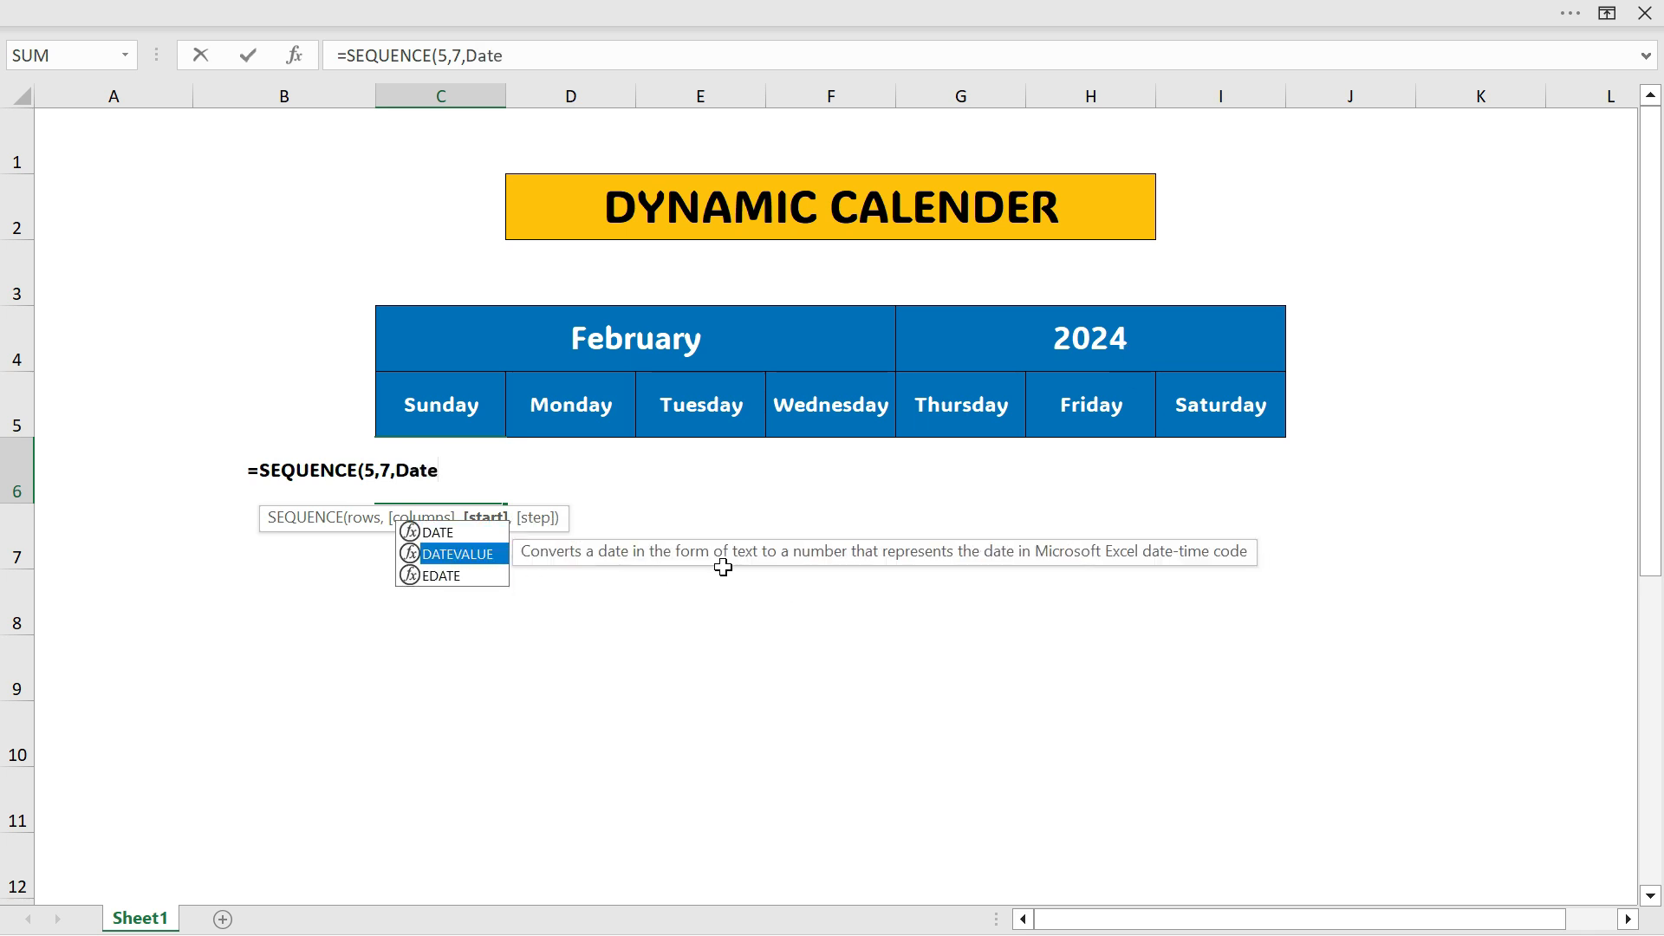
key(Tab)
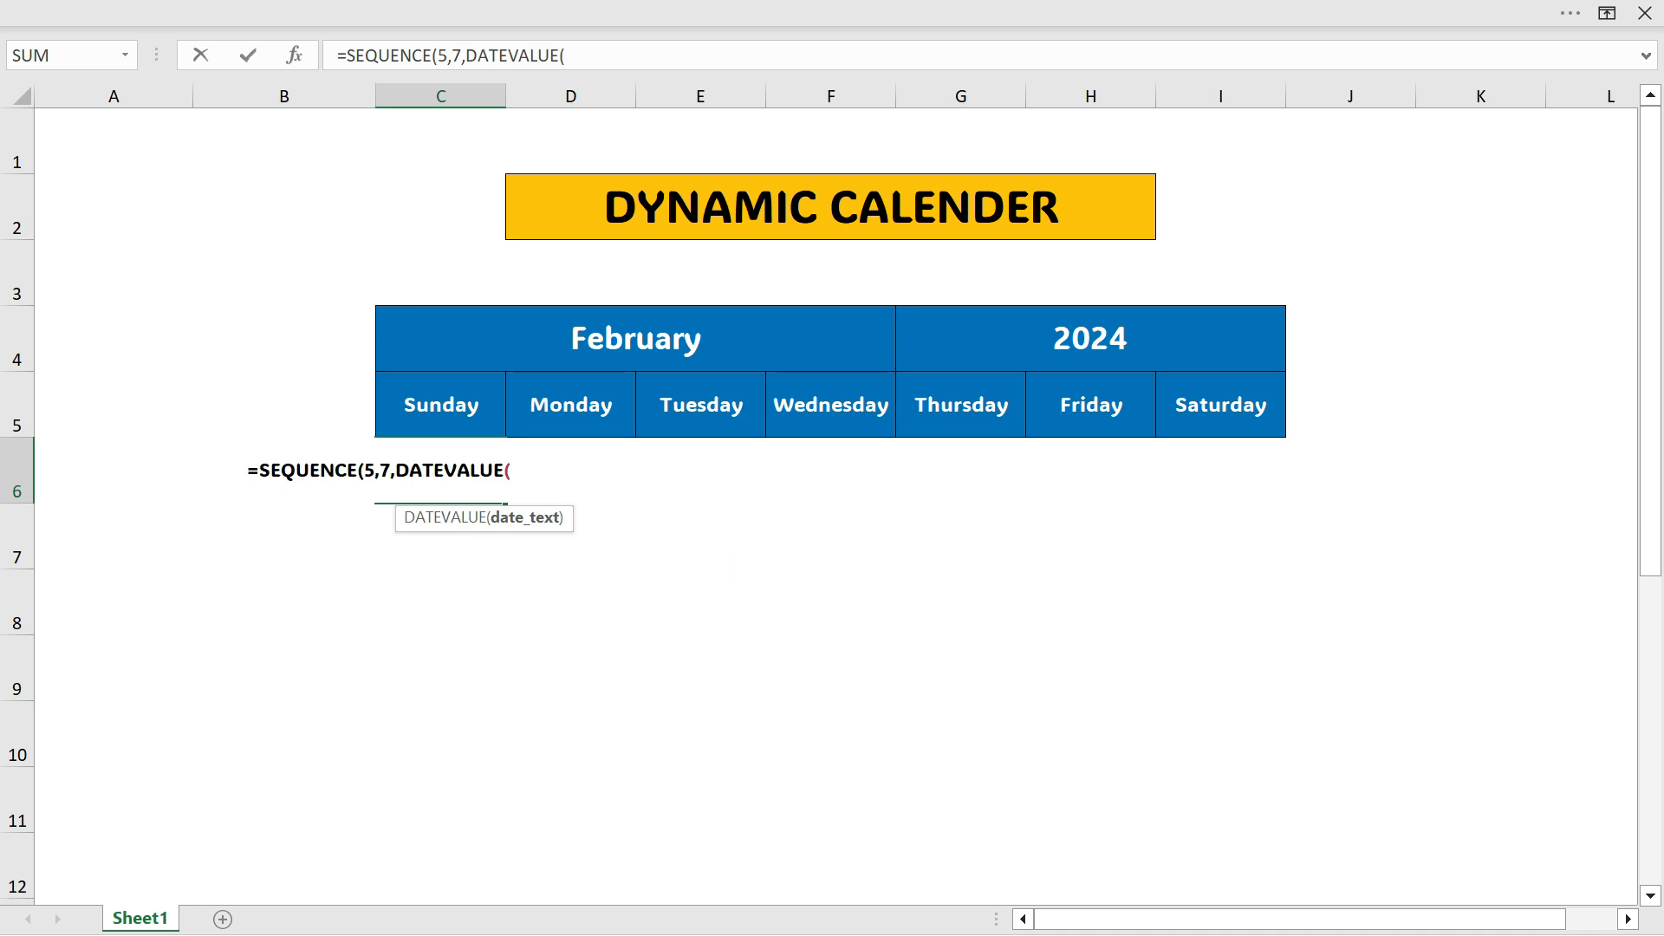
click(664, 337)
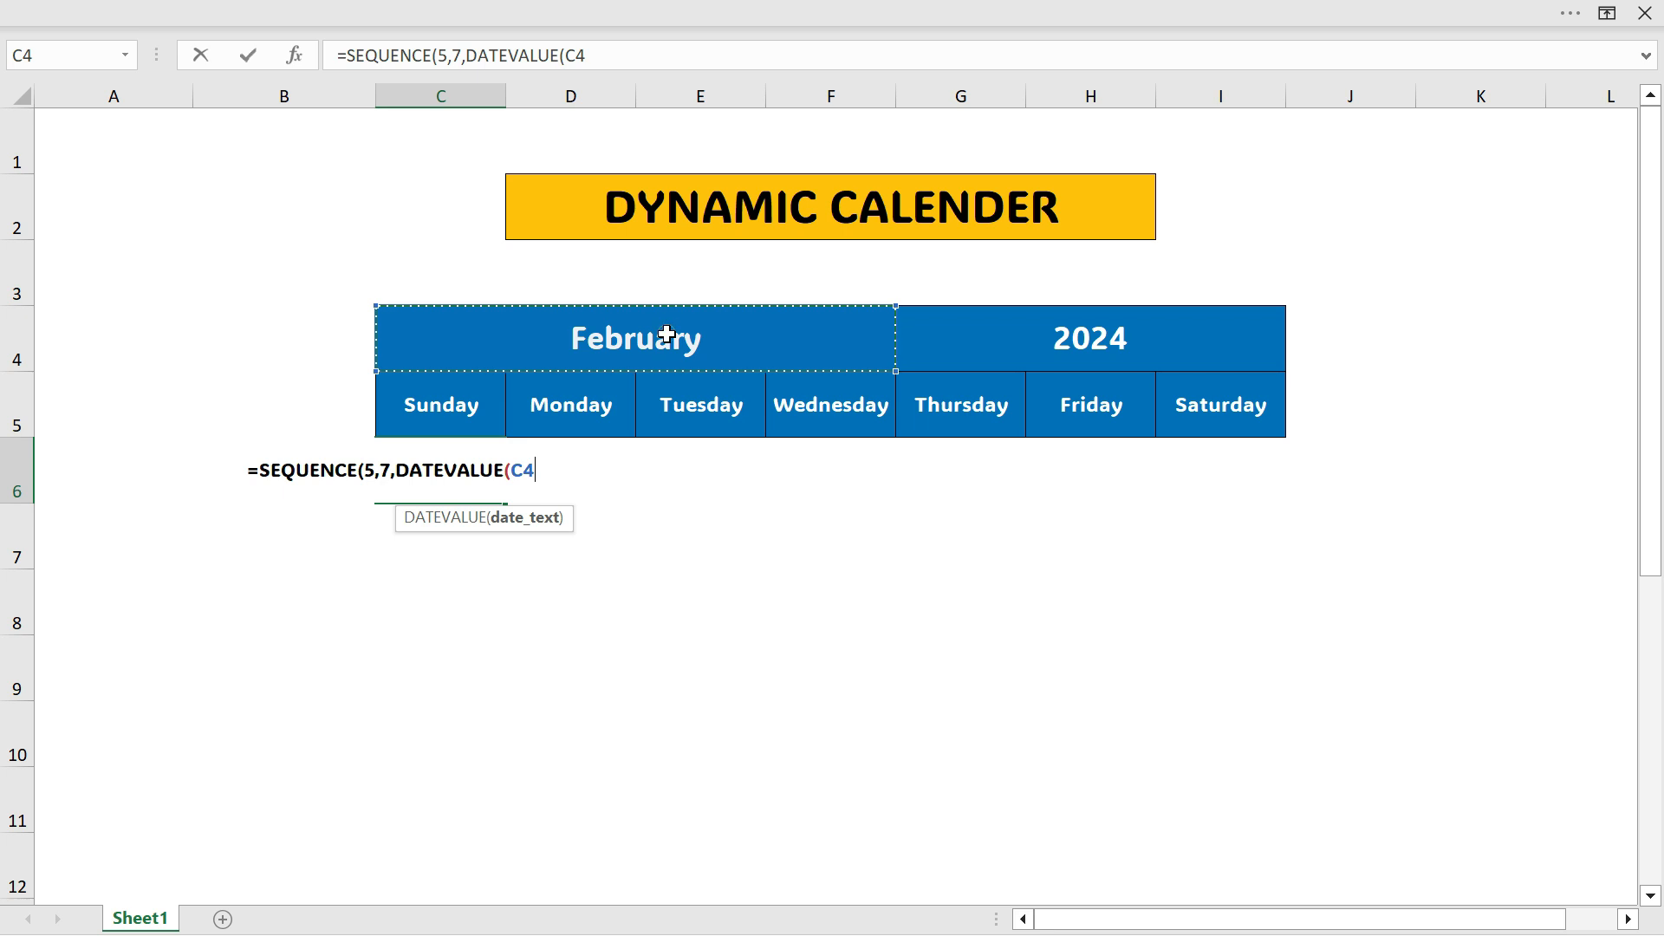
key(F4)
text(&)
click(1162, 328)
key(F4)
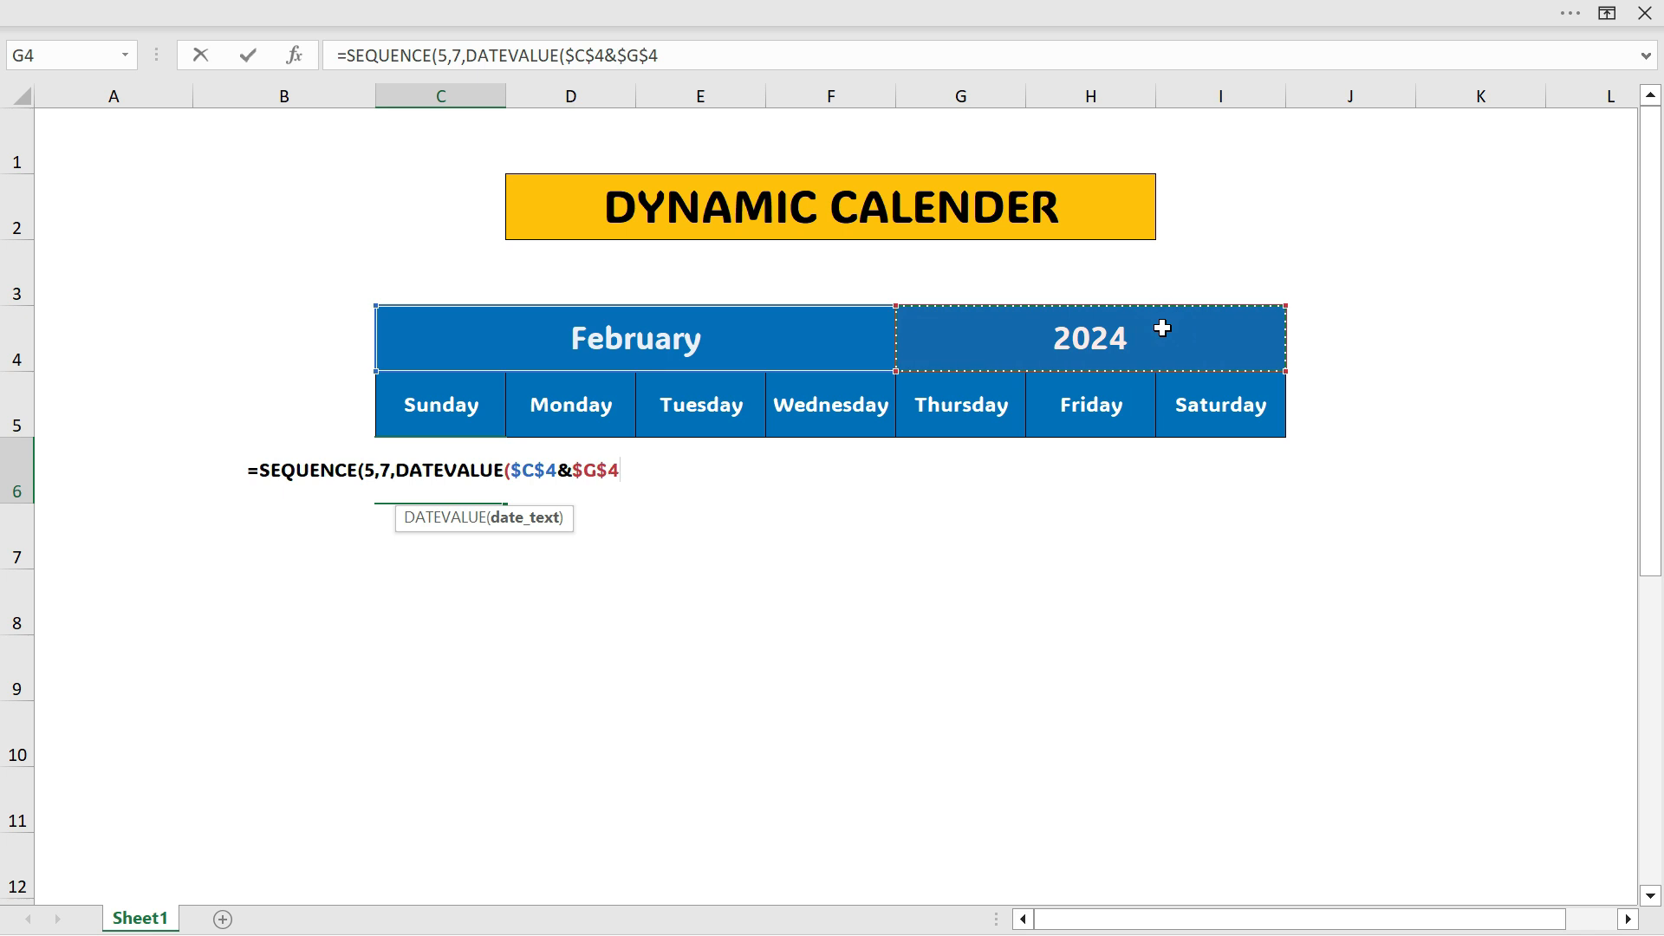
text())
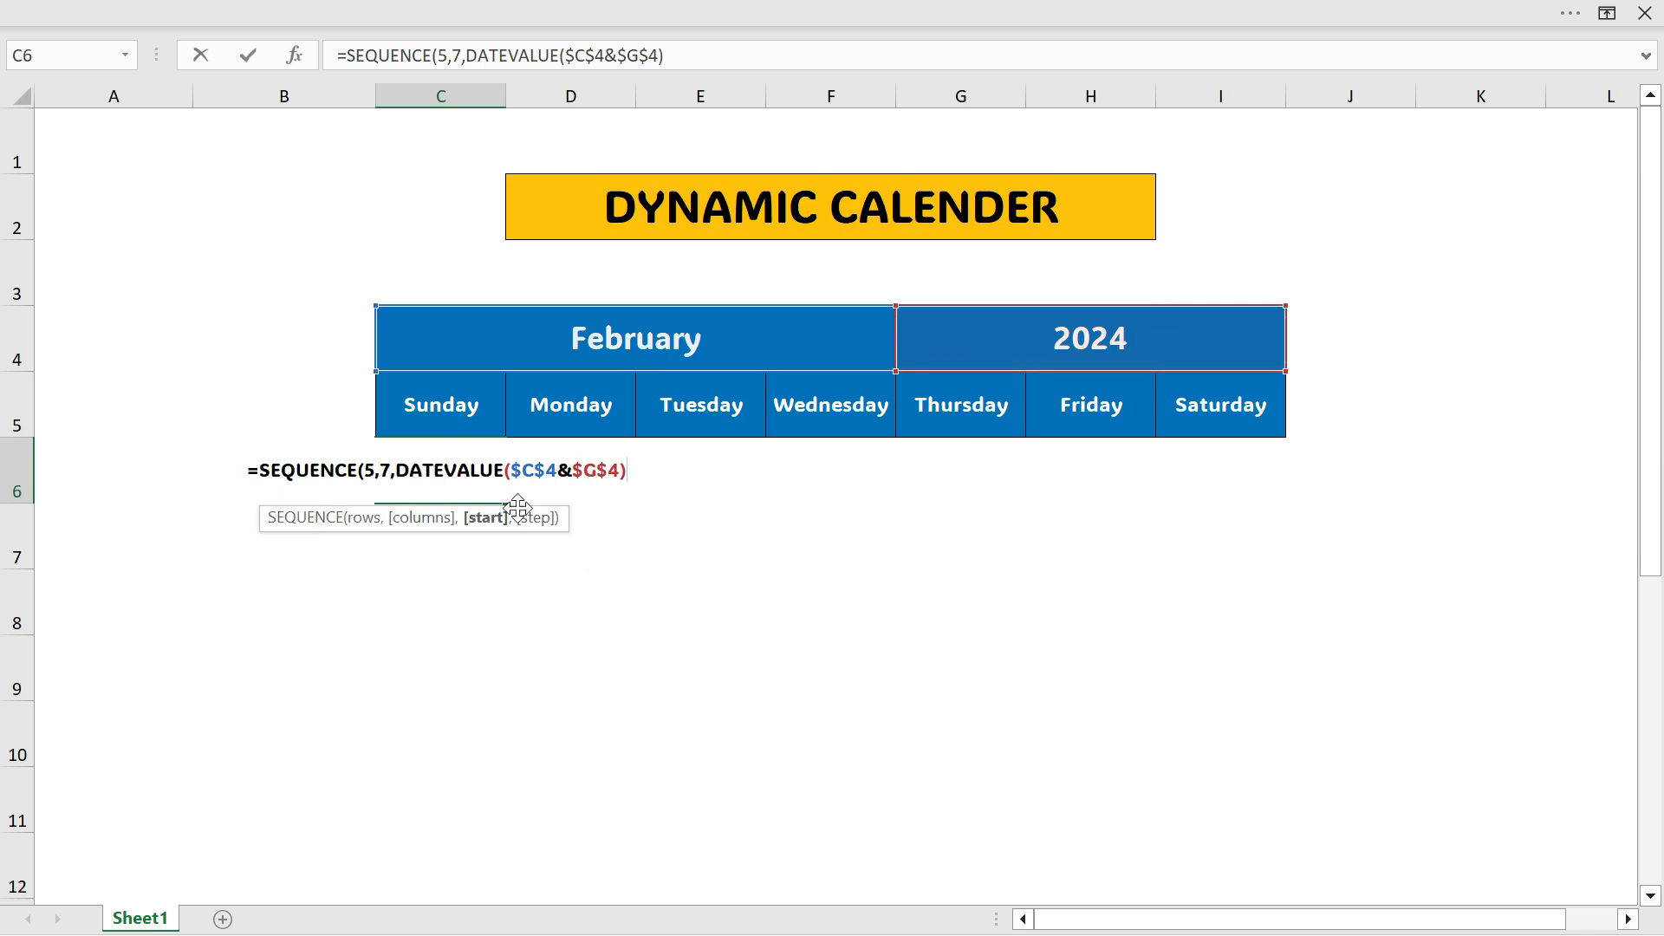
key(Return)
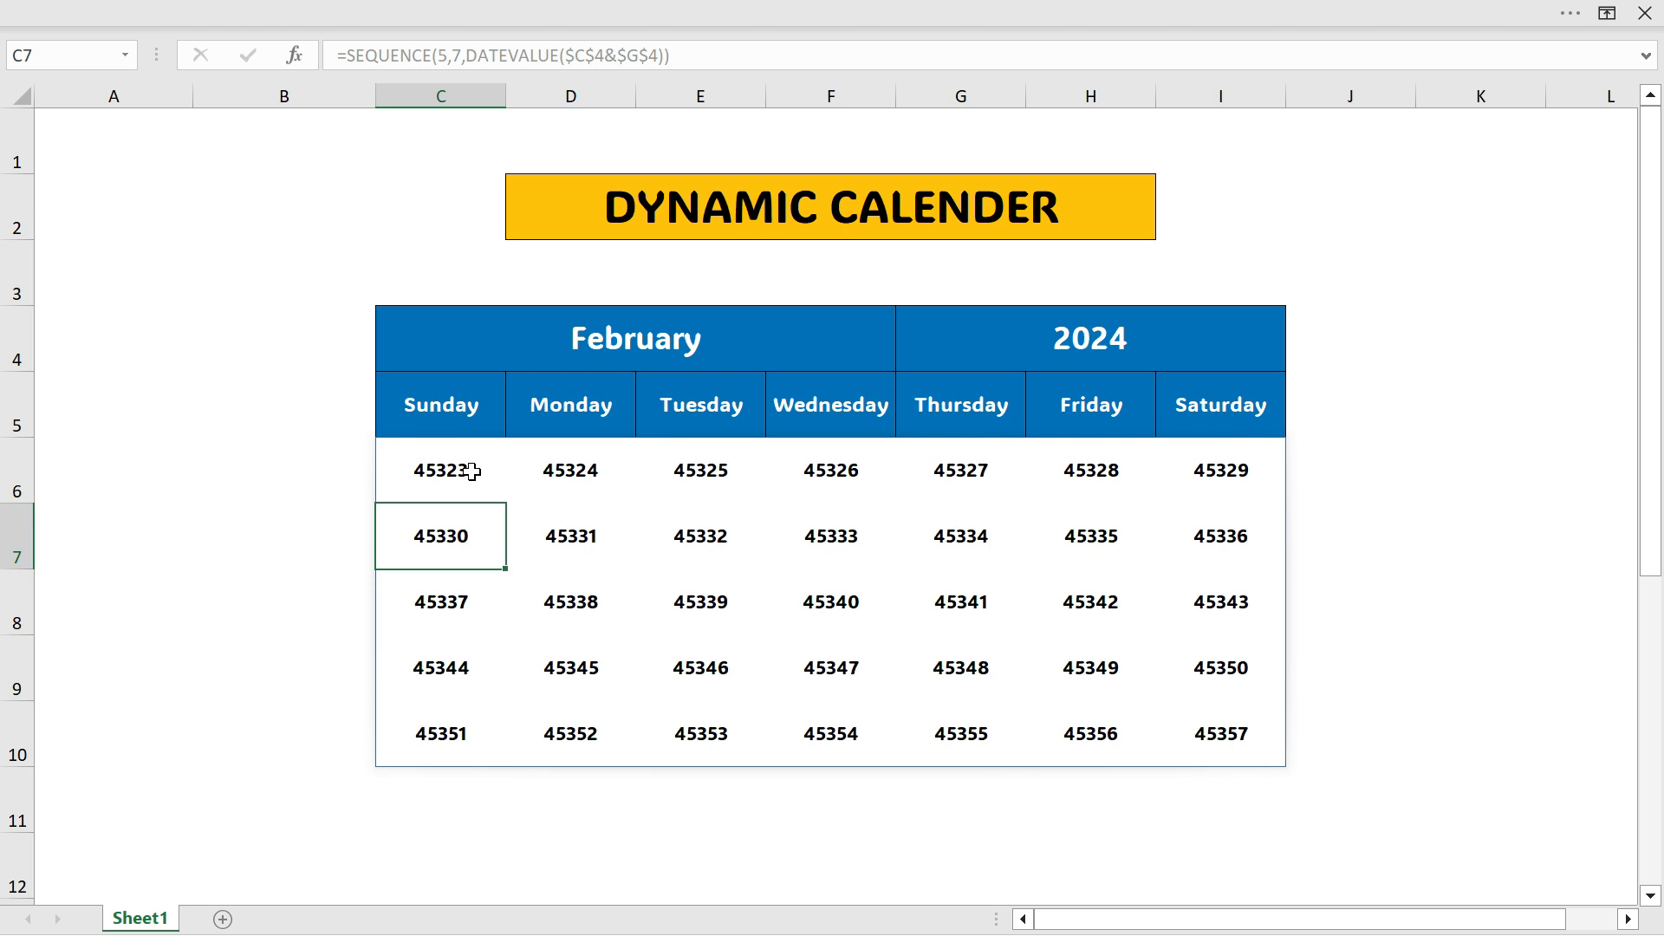
Step: Format the generated numbers in C6:I10 as dates with the custom number format Dd-Mmm
mouse_move(468, 471)
mouse_down()
mouse_move(914, 543)
mouse_move(1240, 690)
mouse_move(1244, 737)
mouse_up()
click(694, 11)
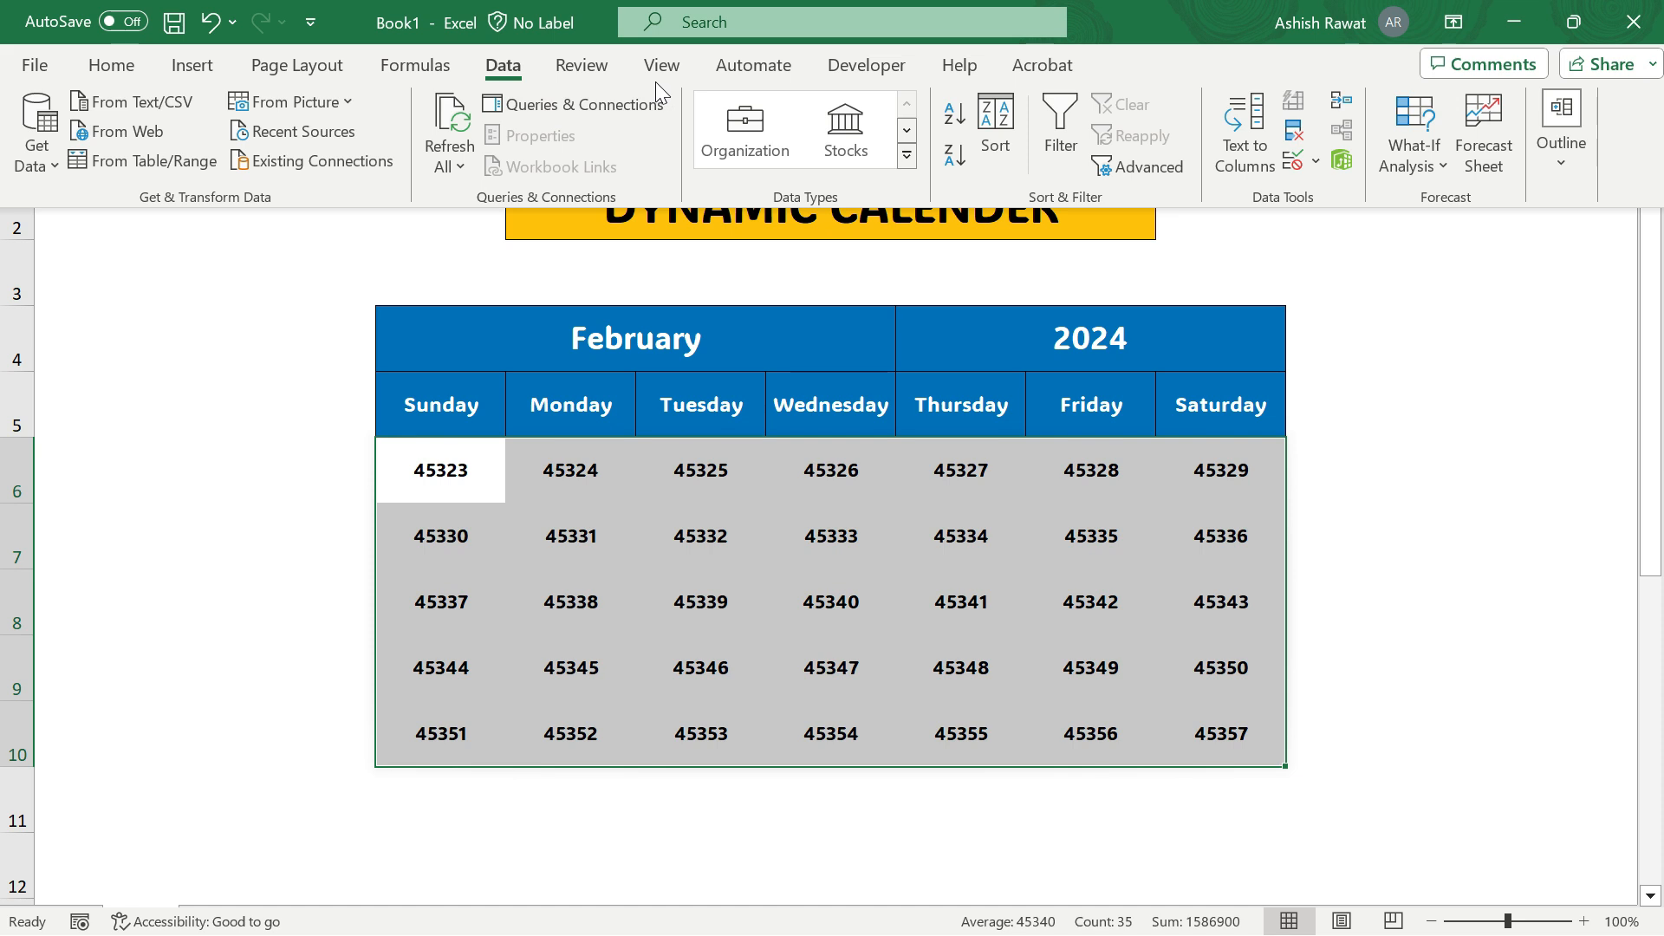
click(111, 65)
click(737, 106)
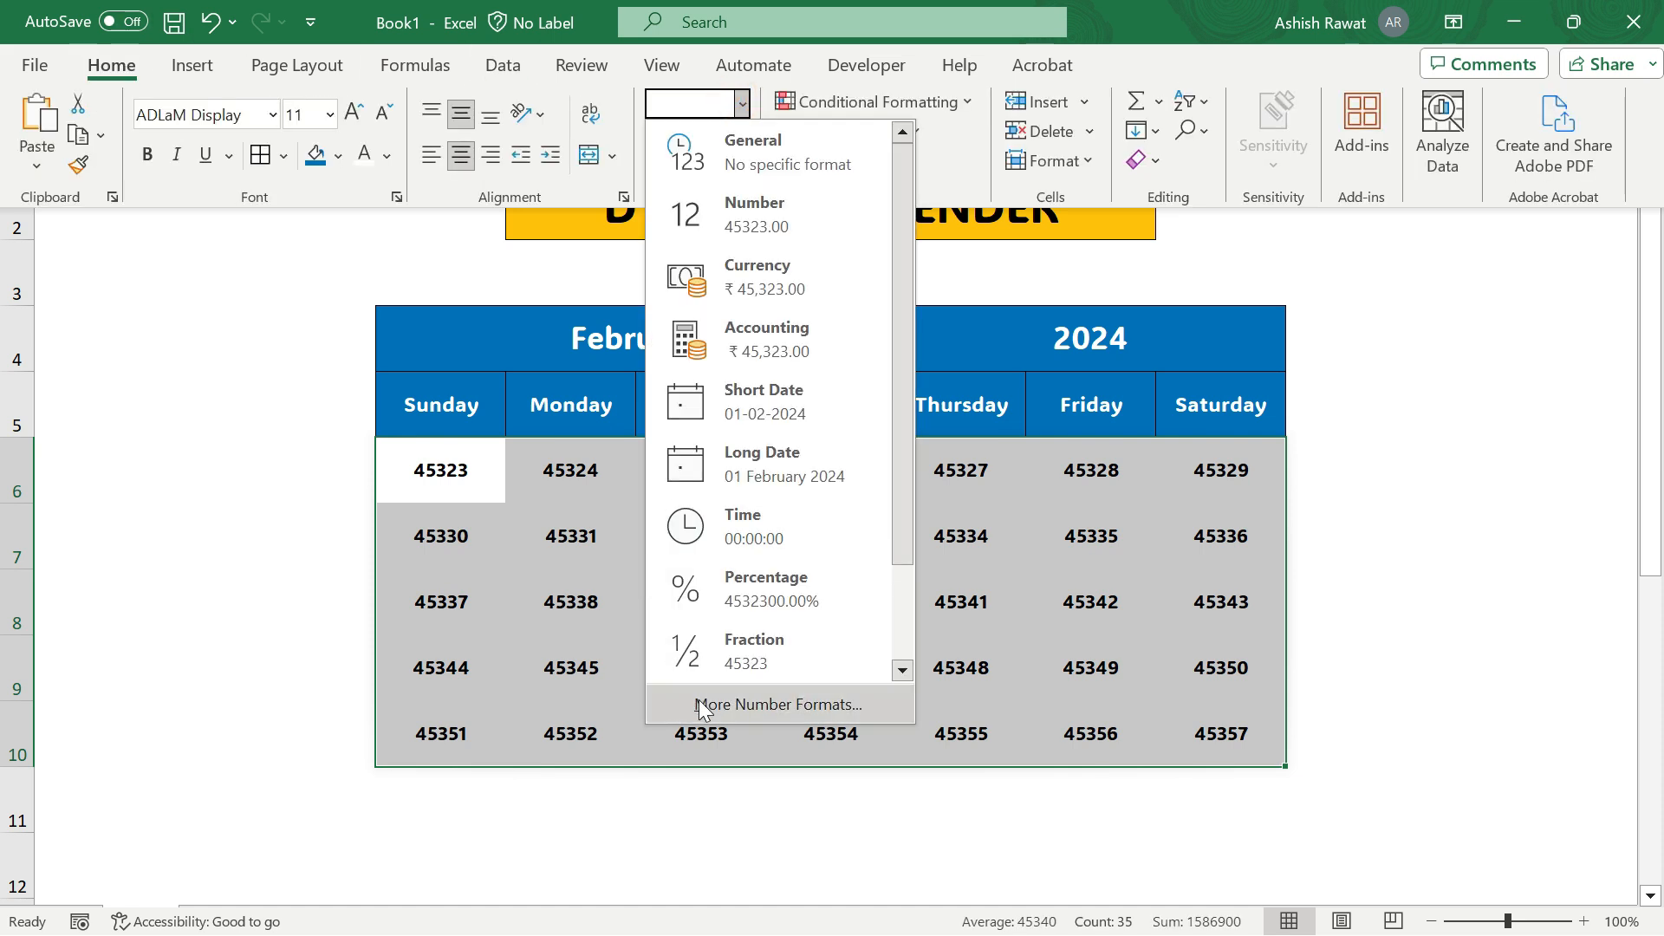
click(698, 698)
click(790, 490)
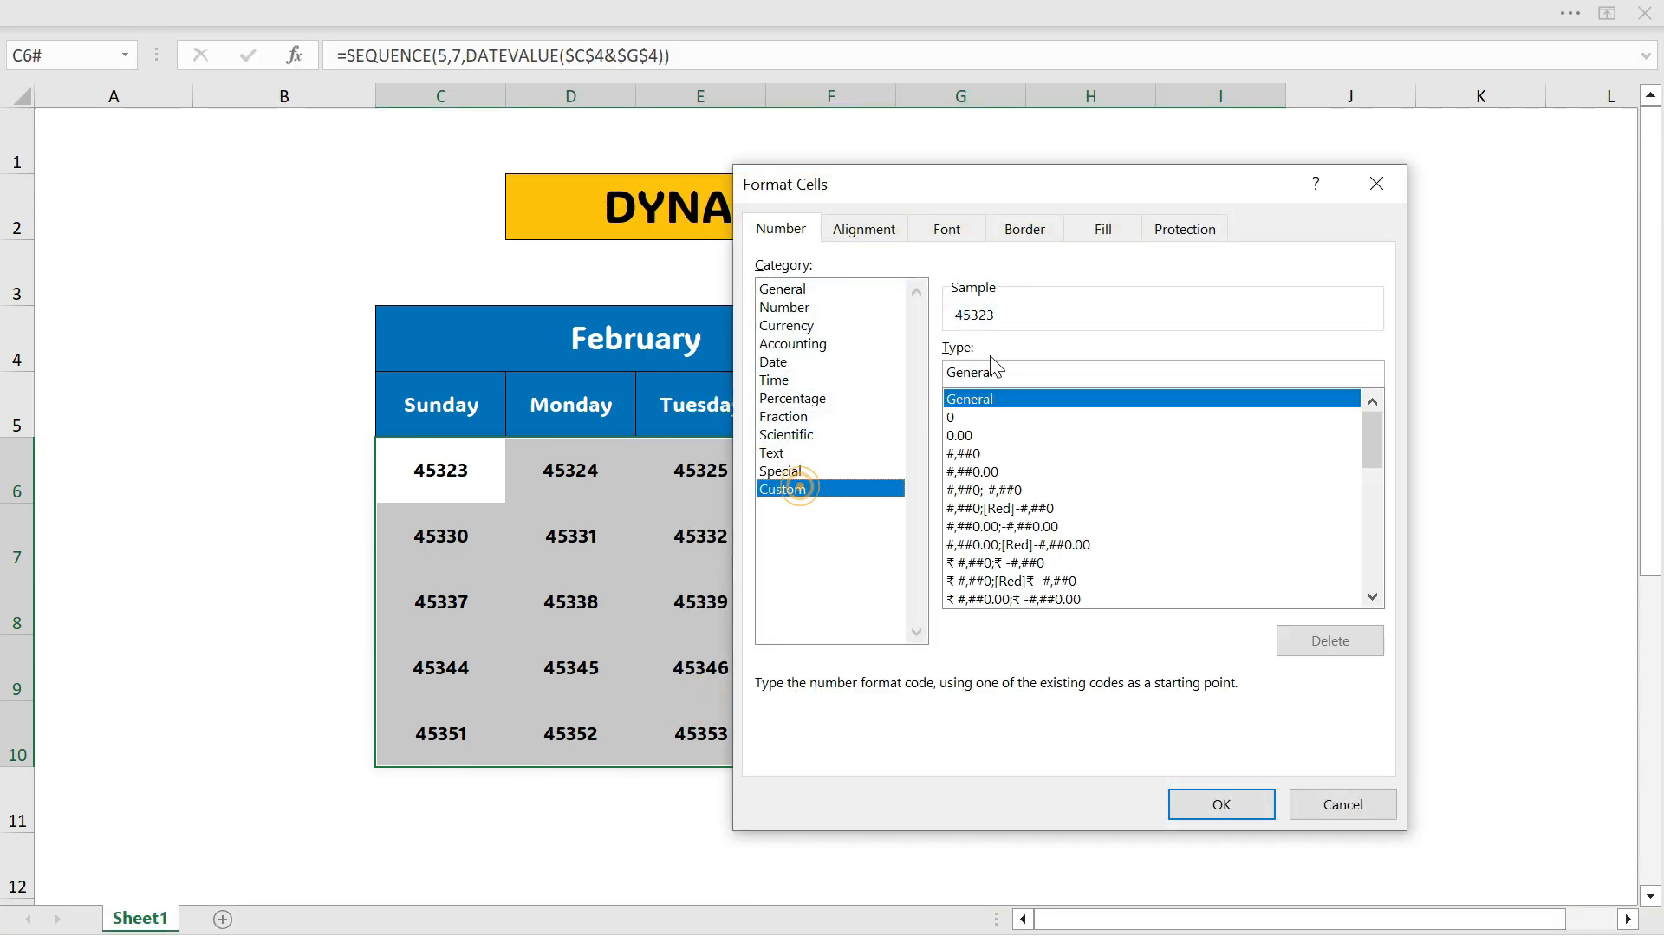
double_click(1005, 372)
text(Dd-)
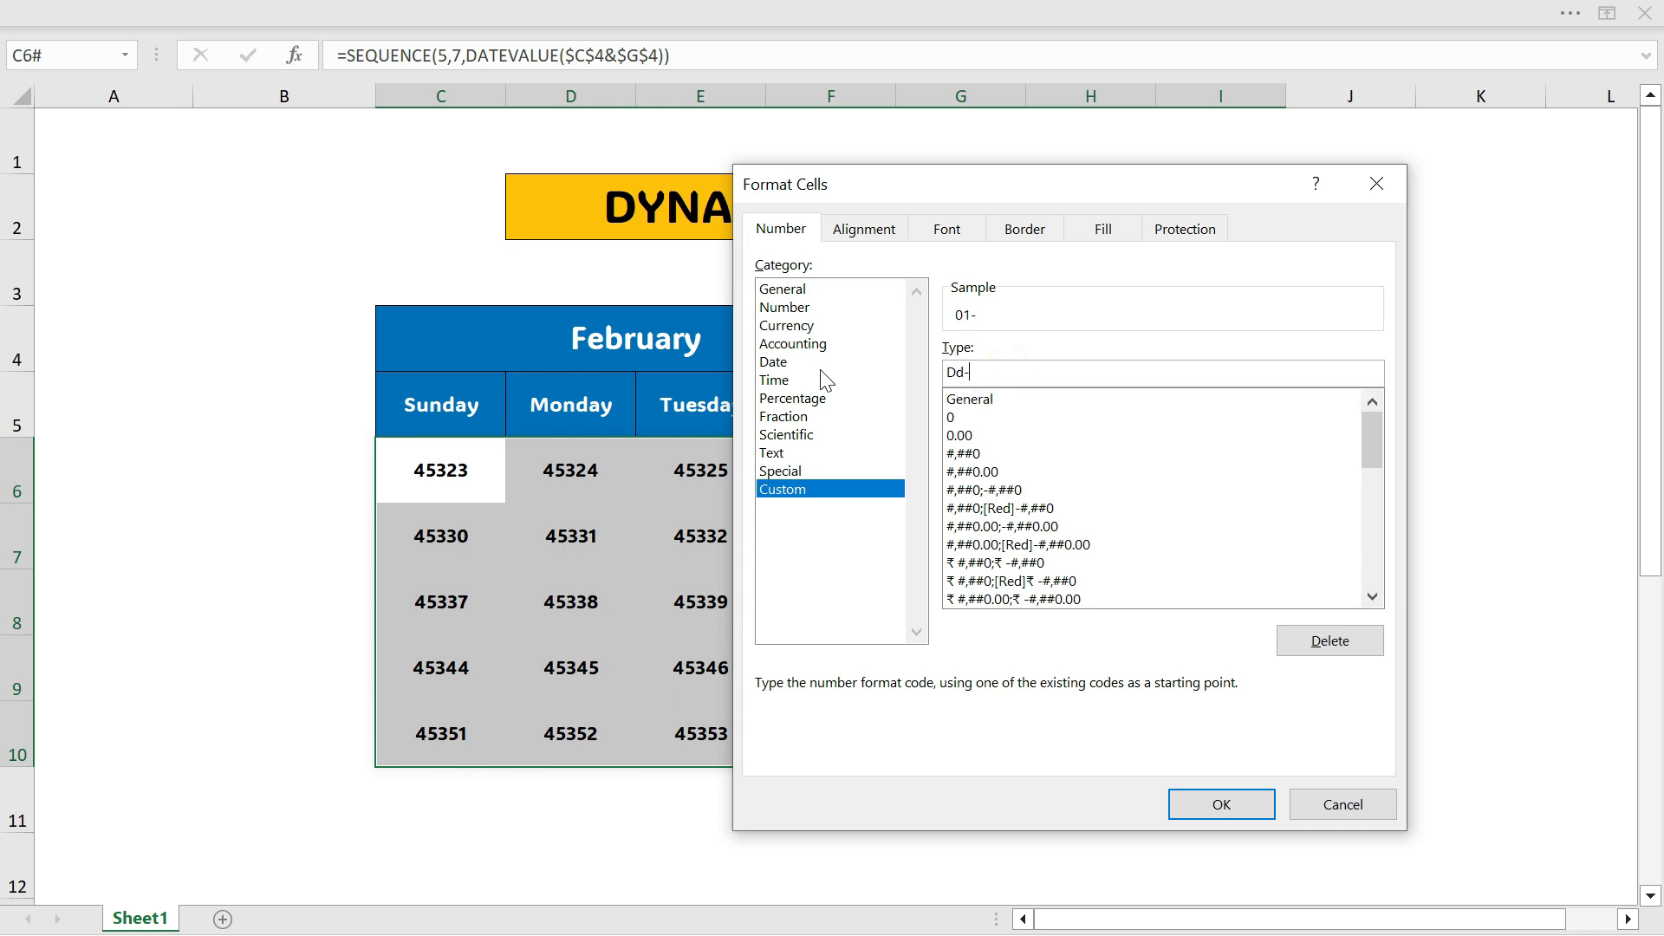
text(Mmm)
click(1188, 795)
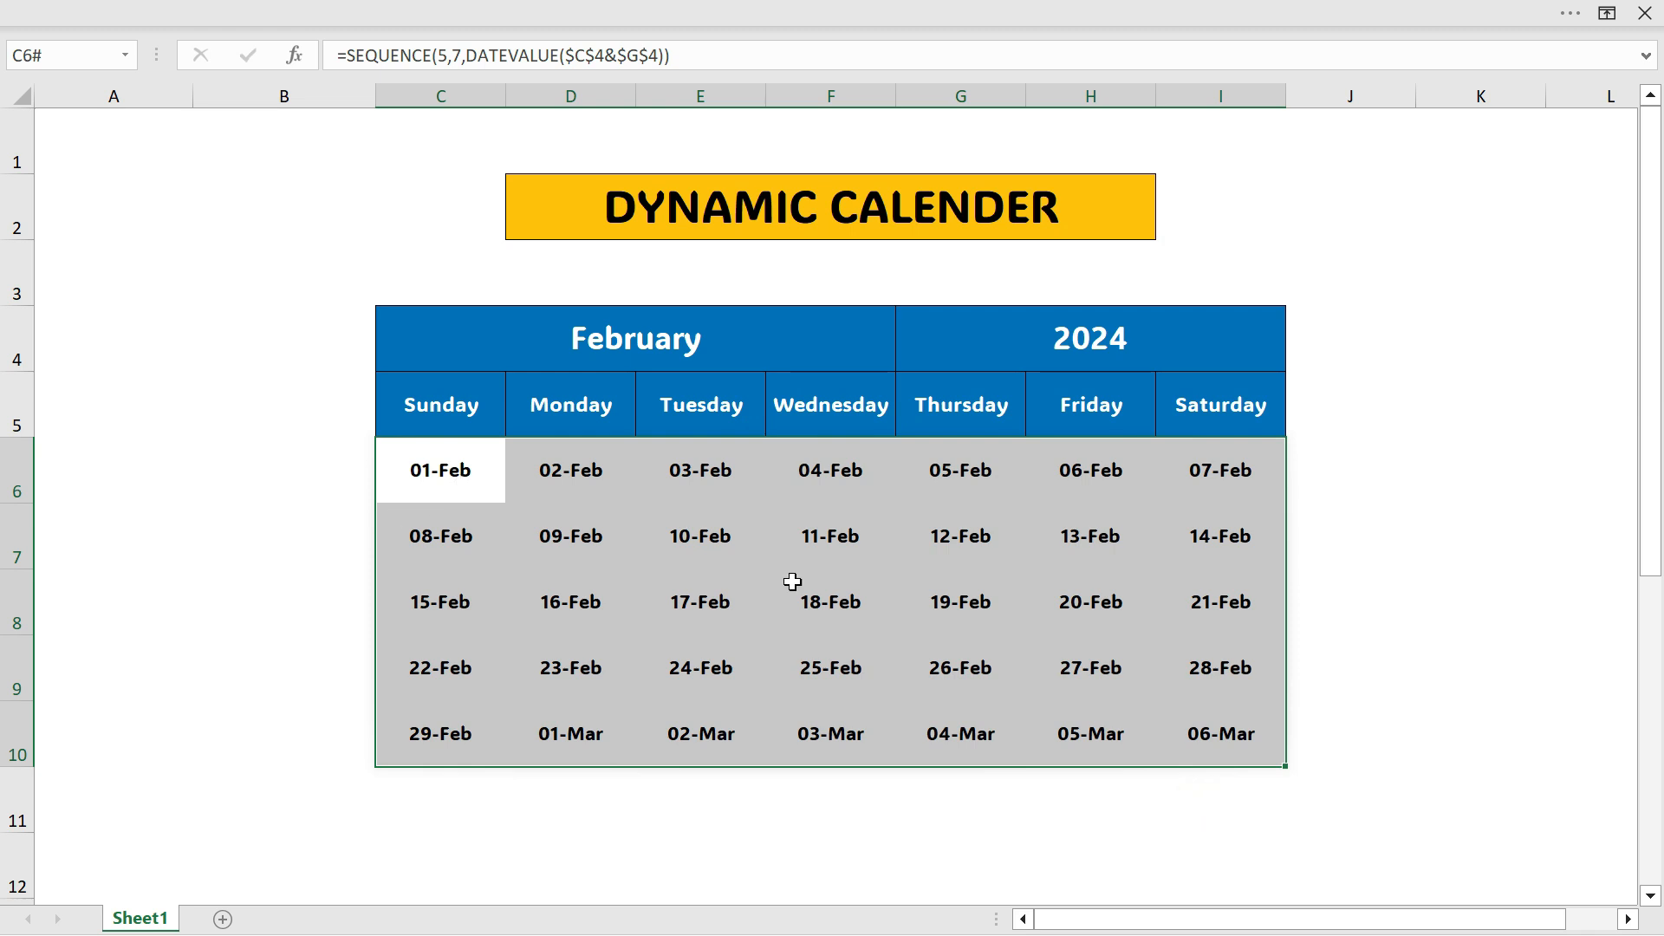
click(1238, 737)
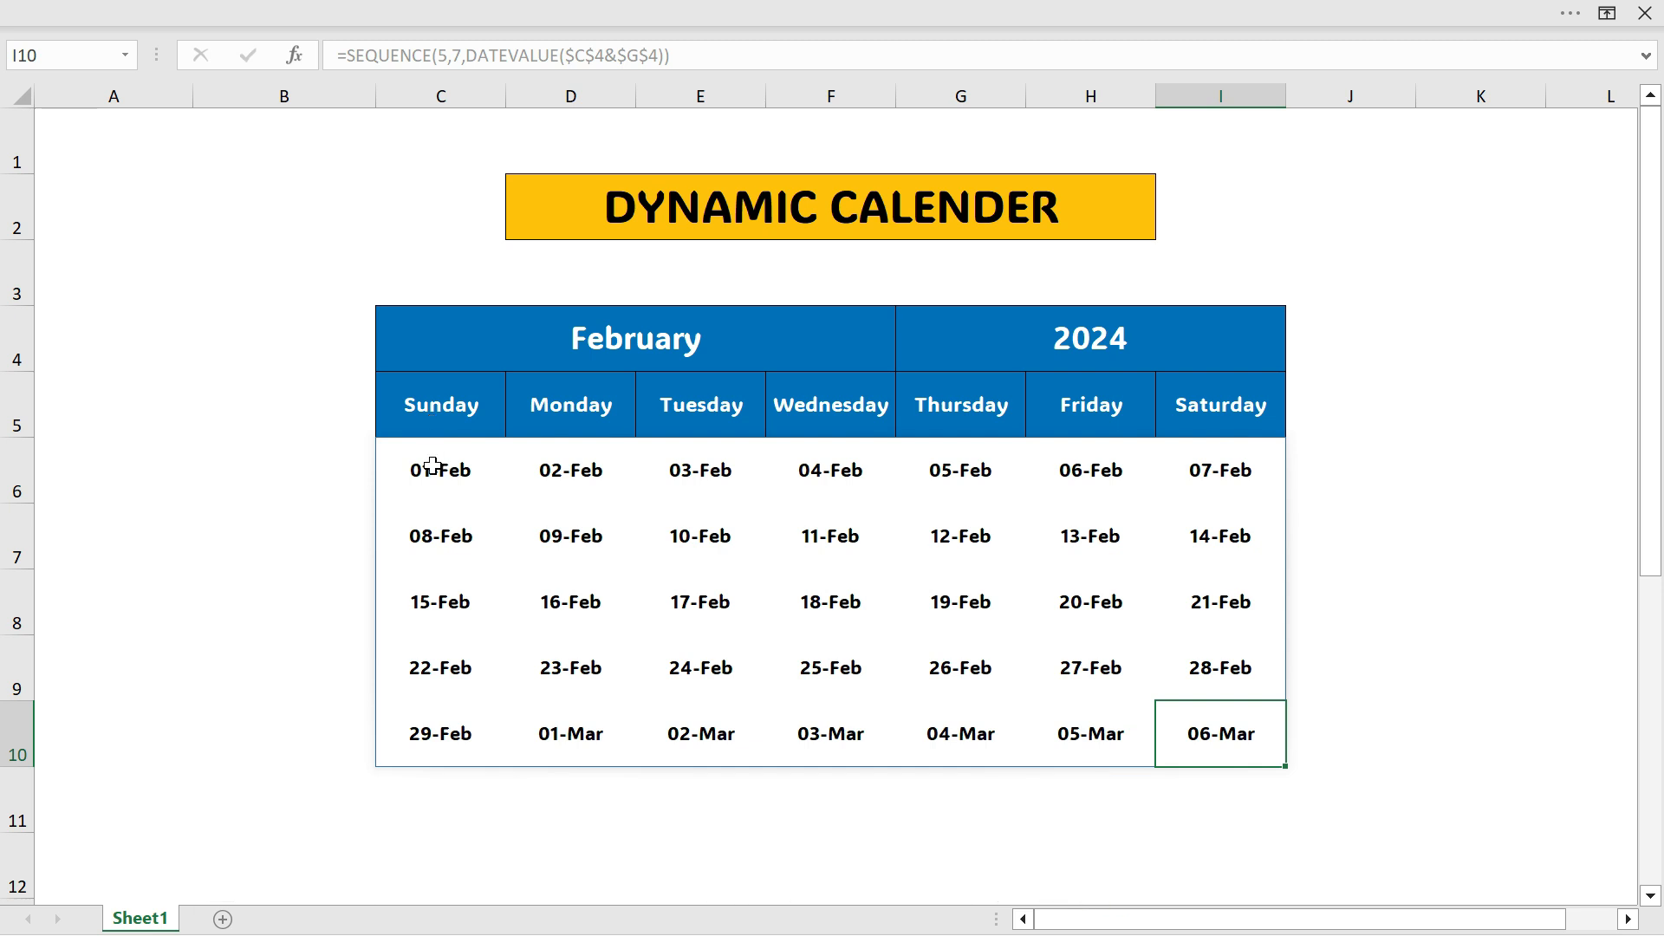
Step: Enter the trial date 01-02-2024 in the spare cell A2
click(138, 182)
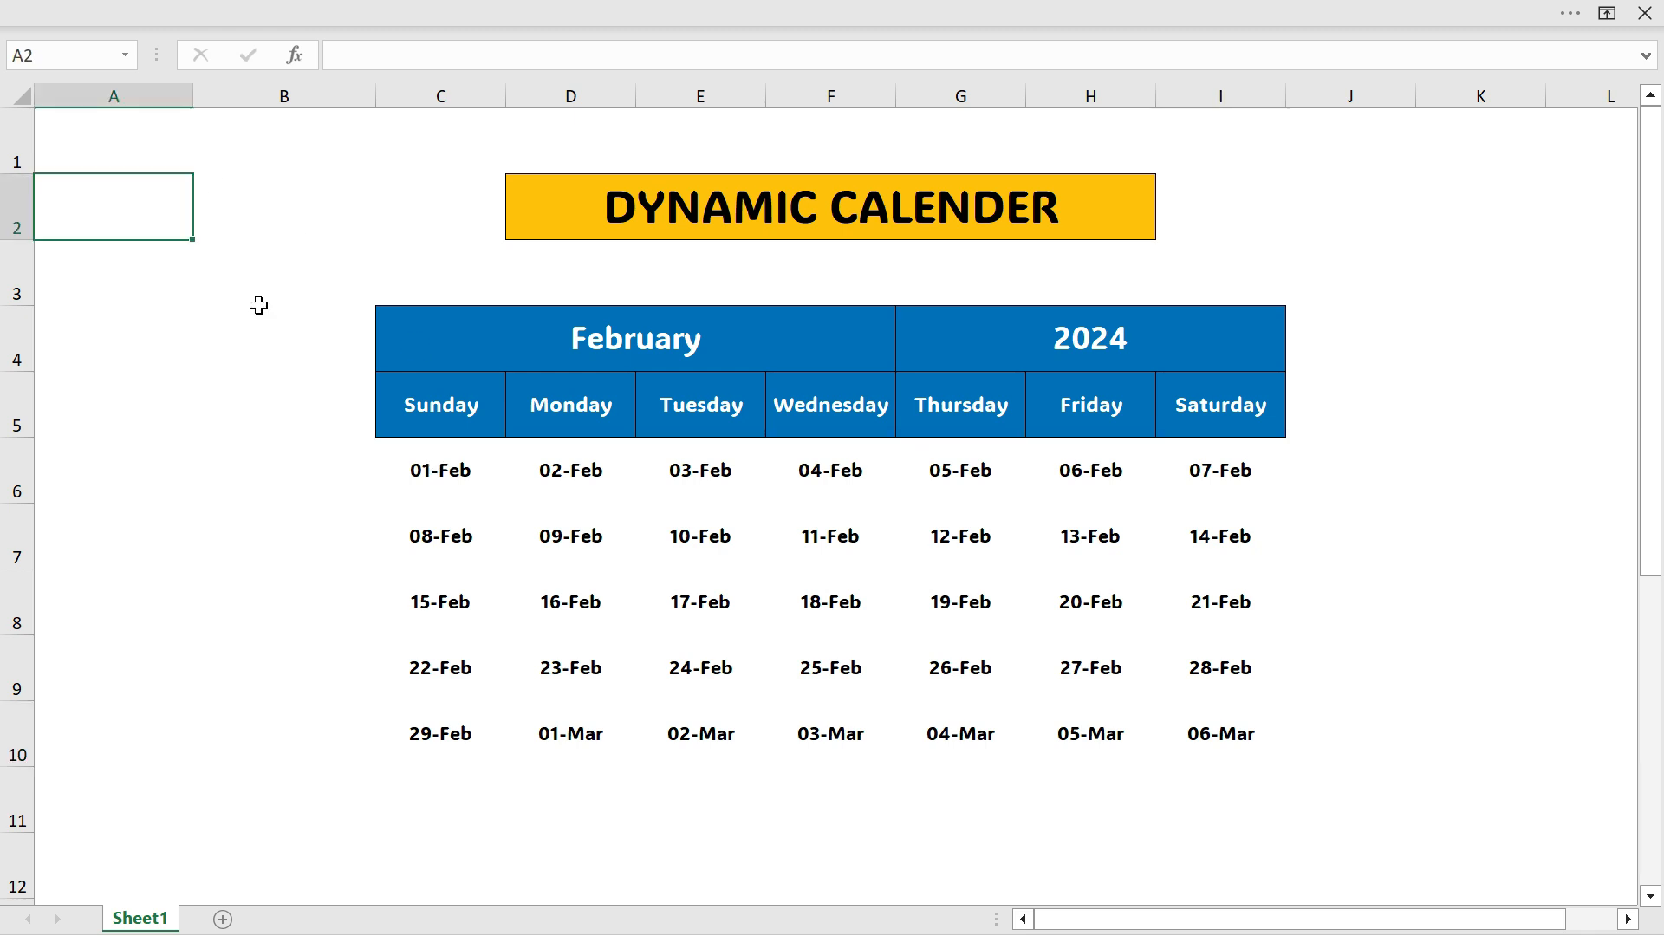
text(01-02-2024)
key(Return)
key(Up)
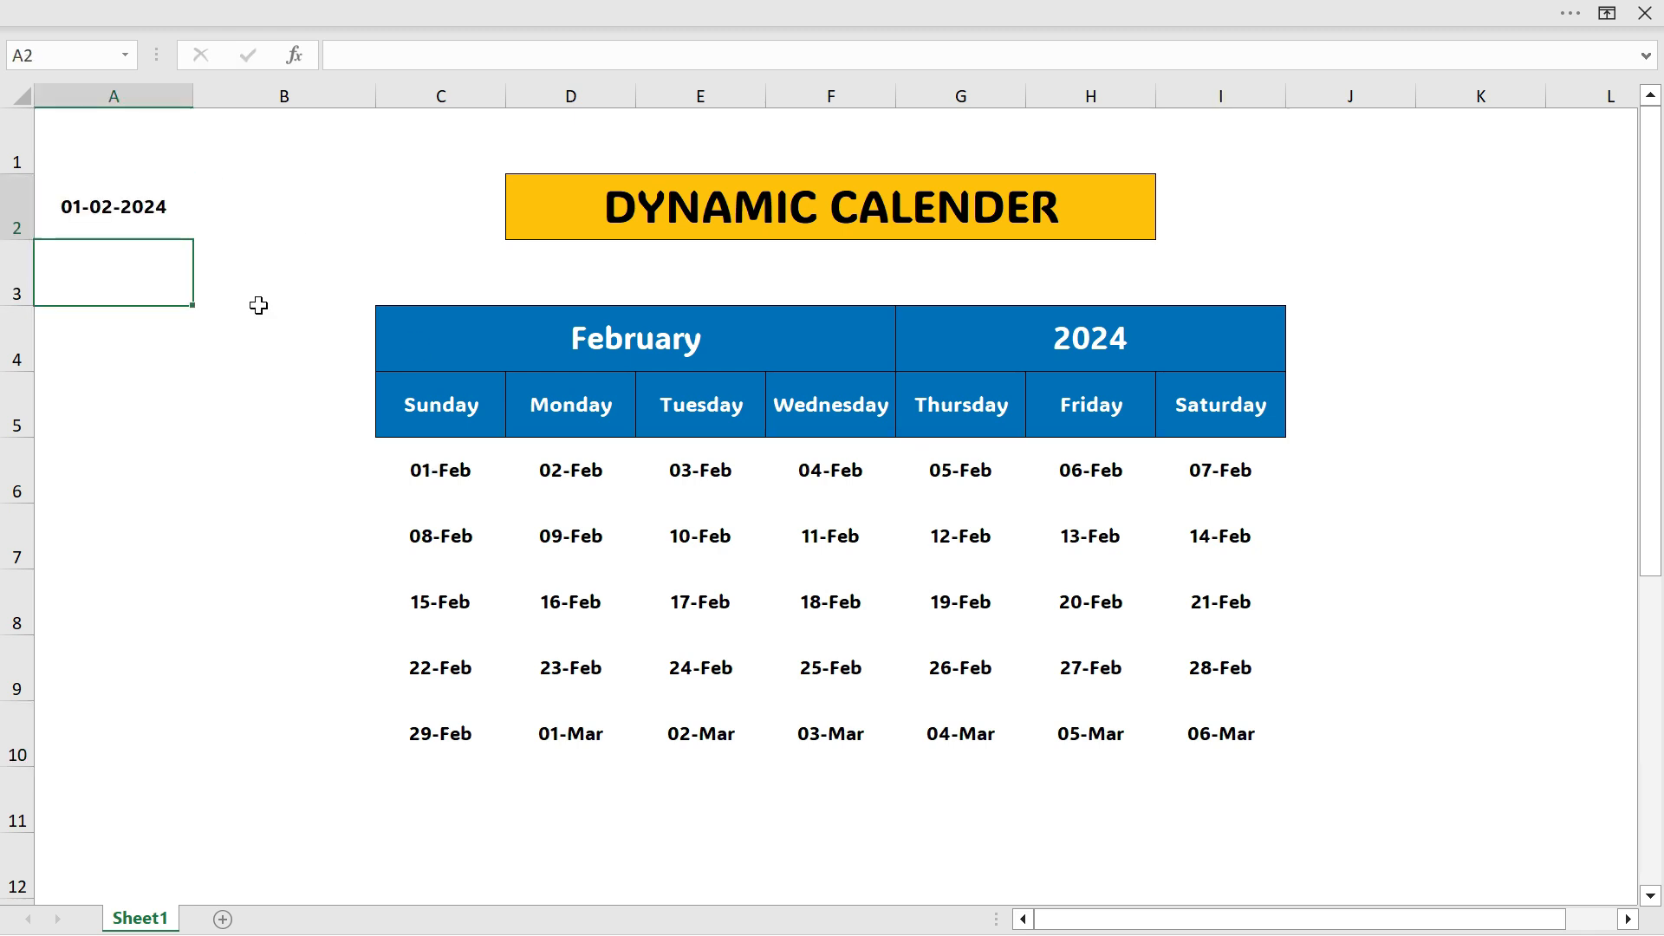
Step: Subtract five days from the trial date by entering =A2-5 in cell B2
key(Right)
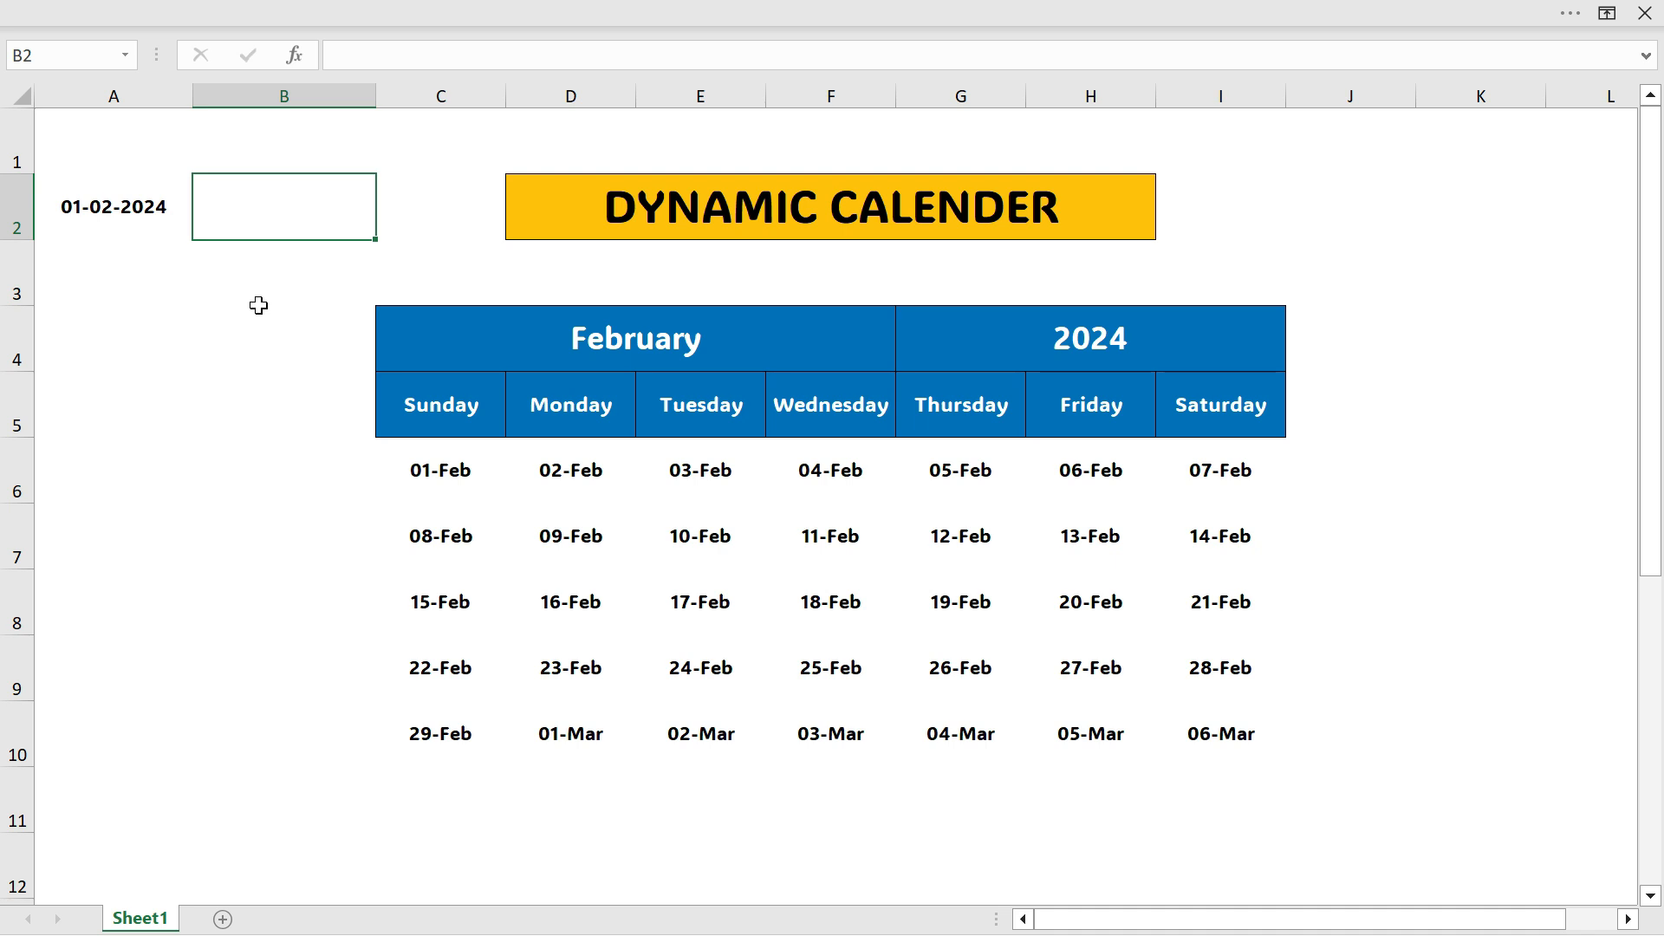
text(=)
key(Left)
text(-)
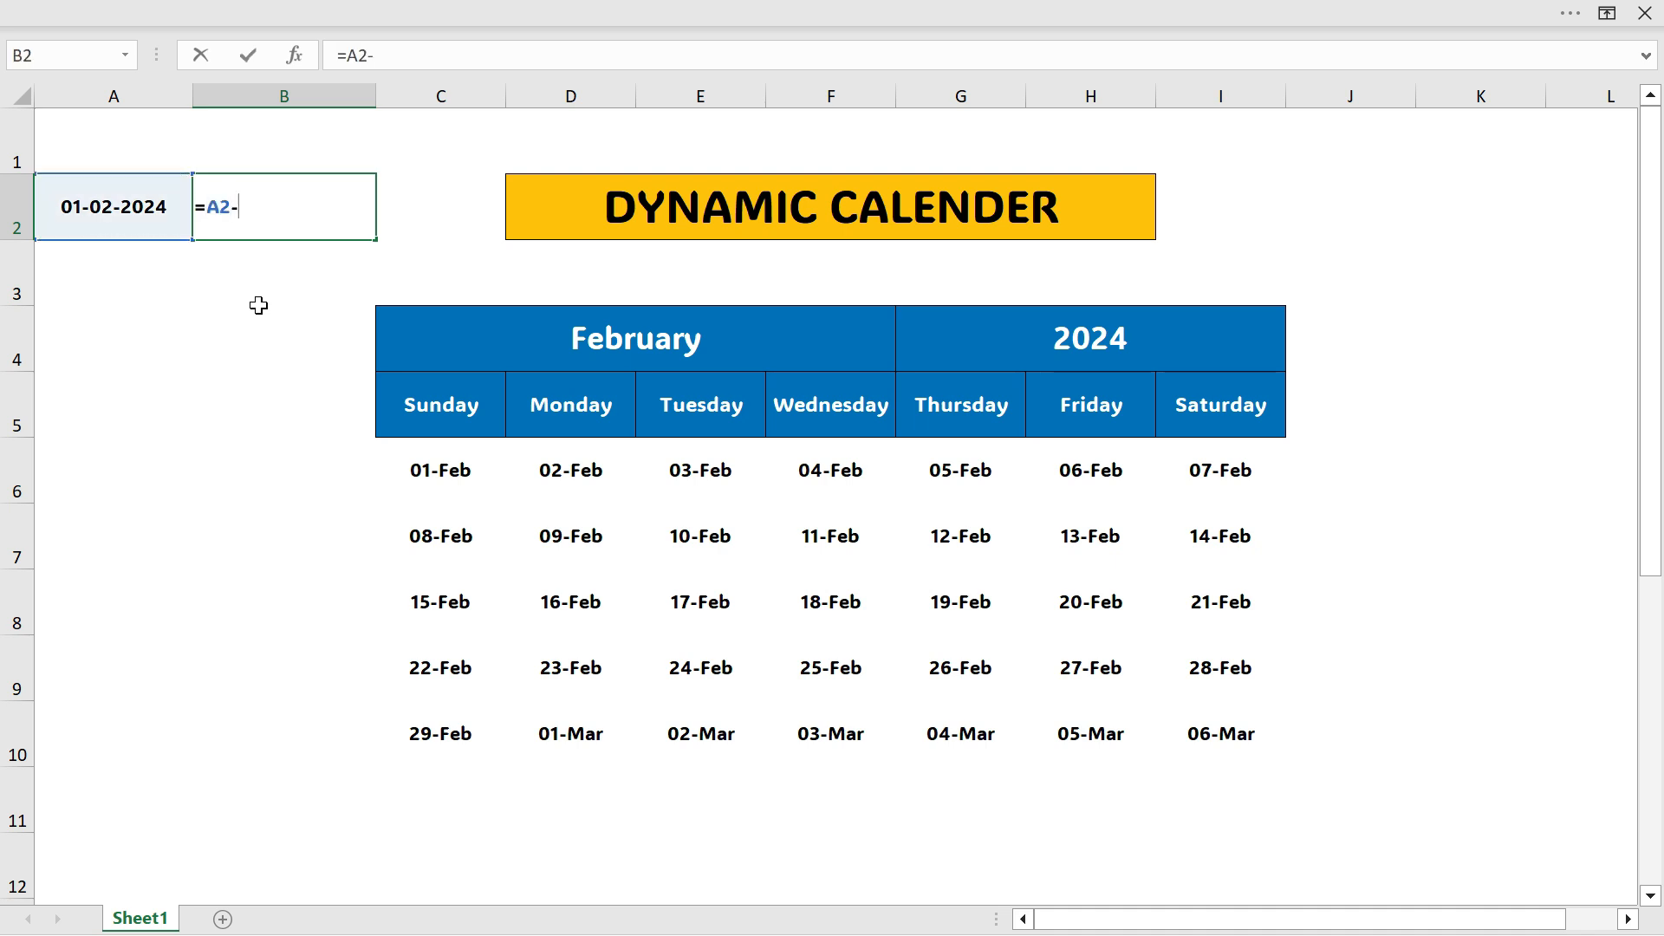
text(5)
key(Return)
key(Up)
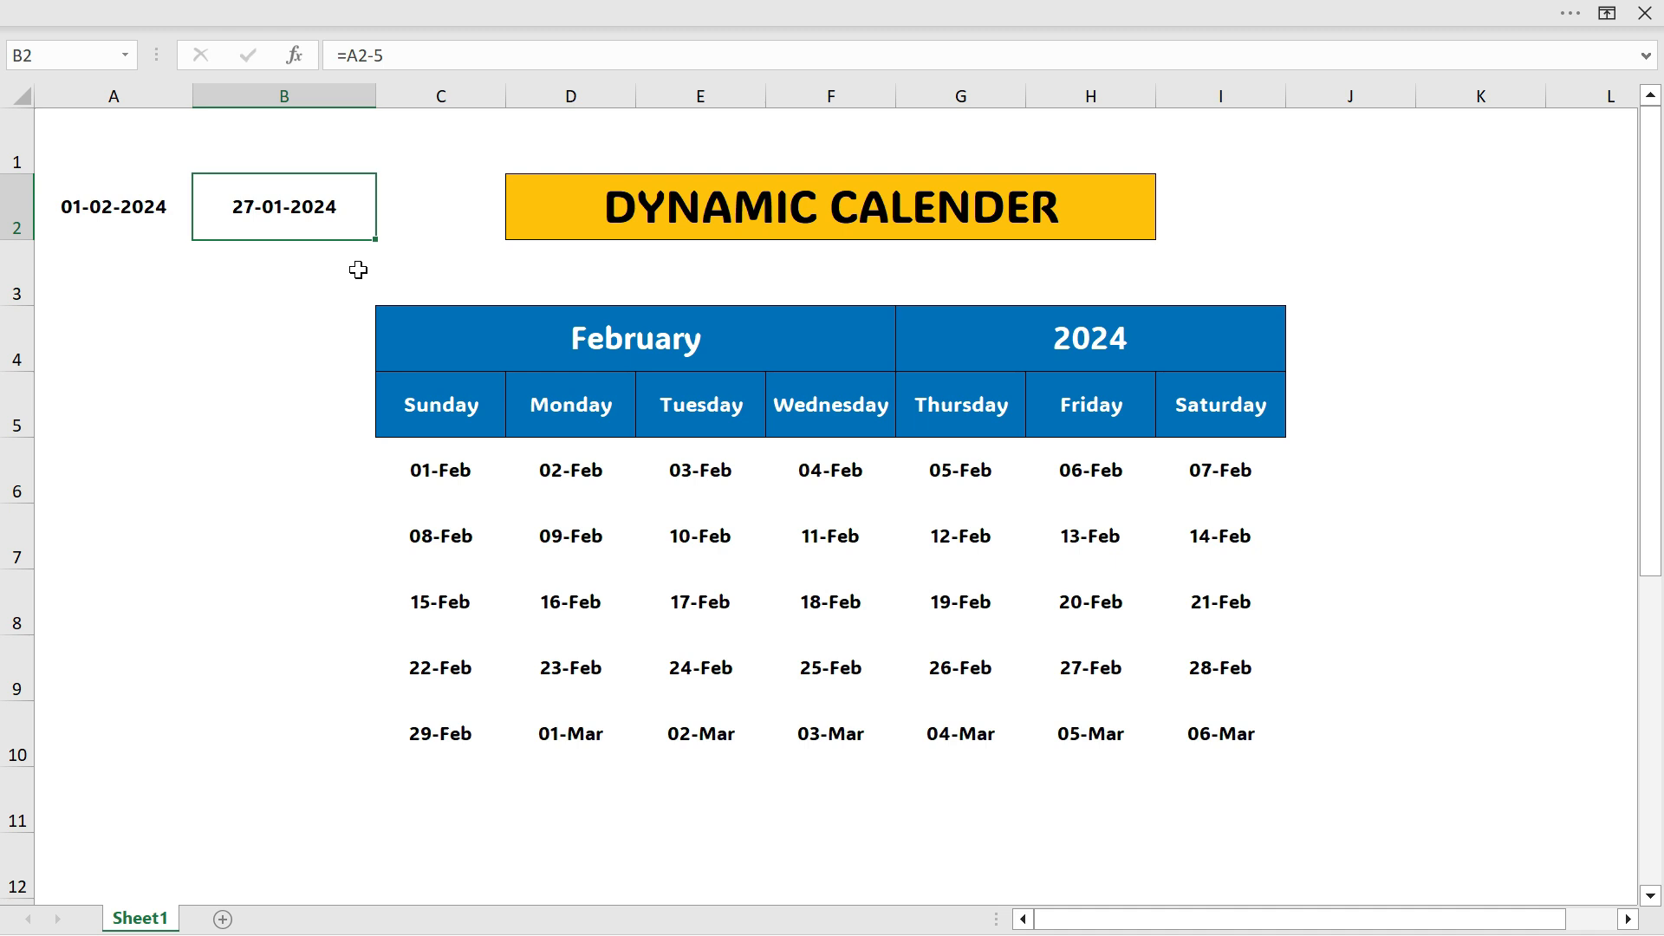
Step: Extend the trial formula in B2 to =A2-5+1 and clear the contents of A2:B2
key(F2)
text(+1)
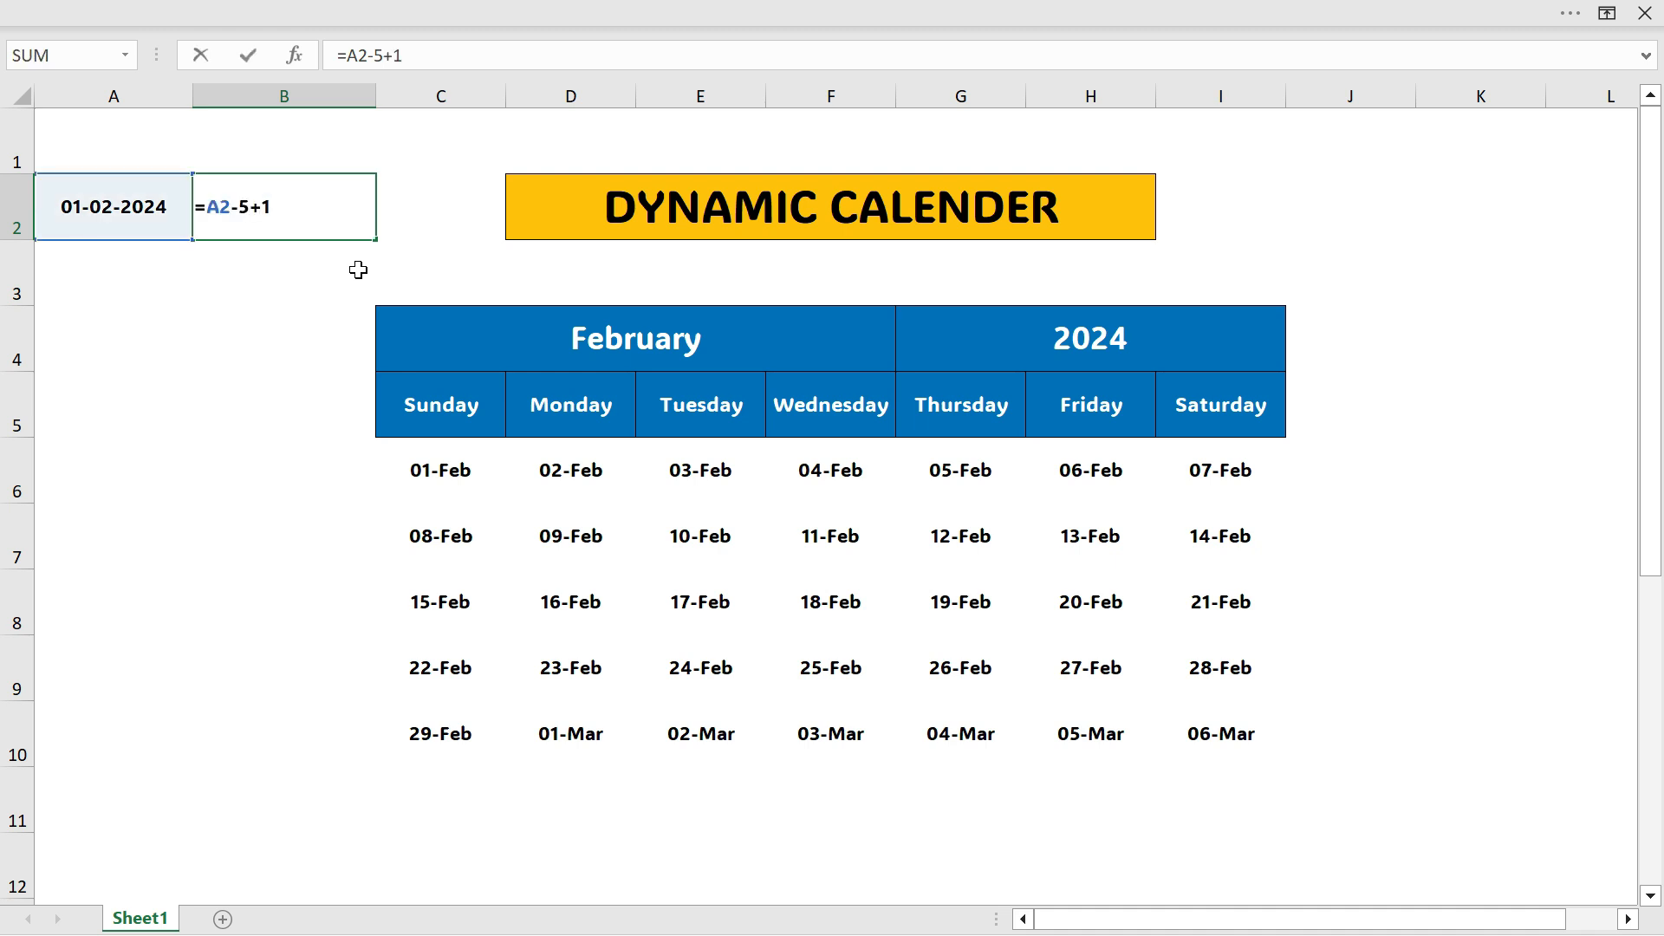
key(Return)
key(Up)
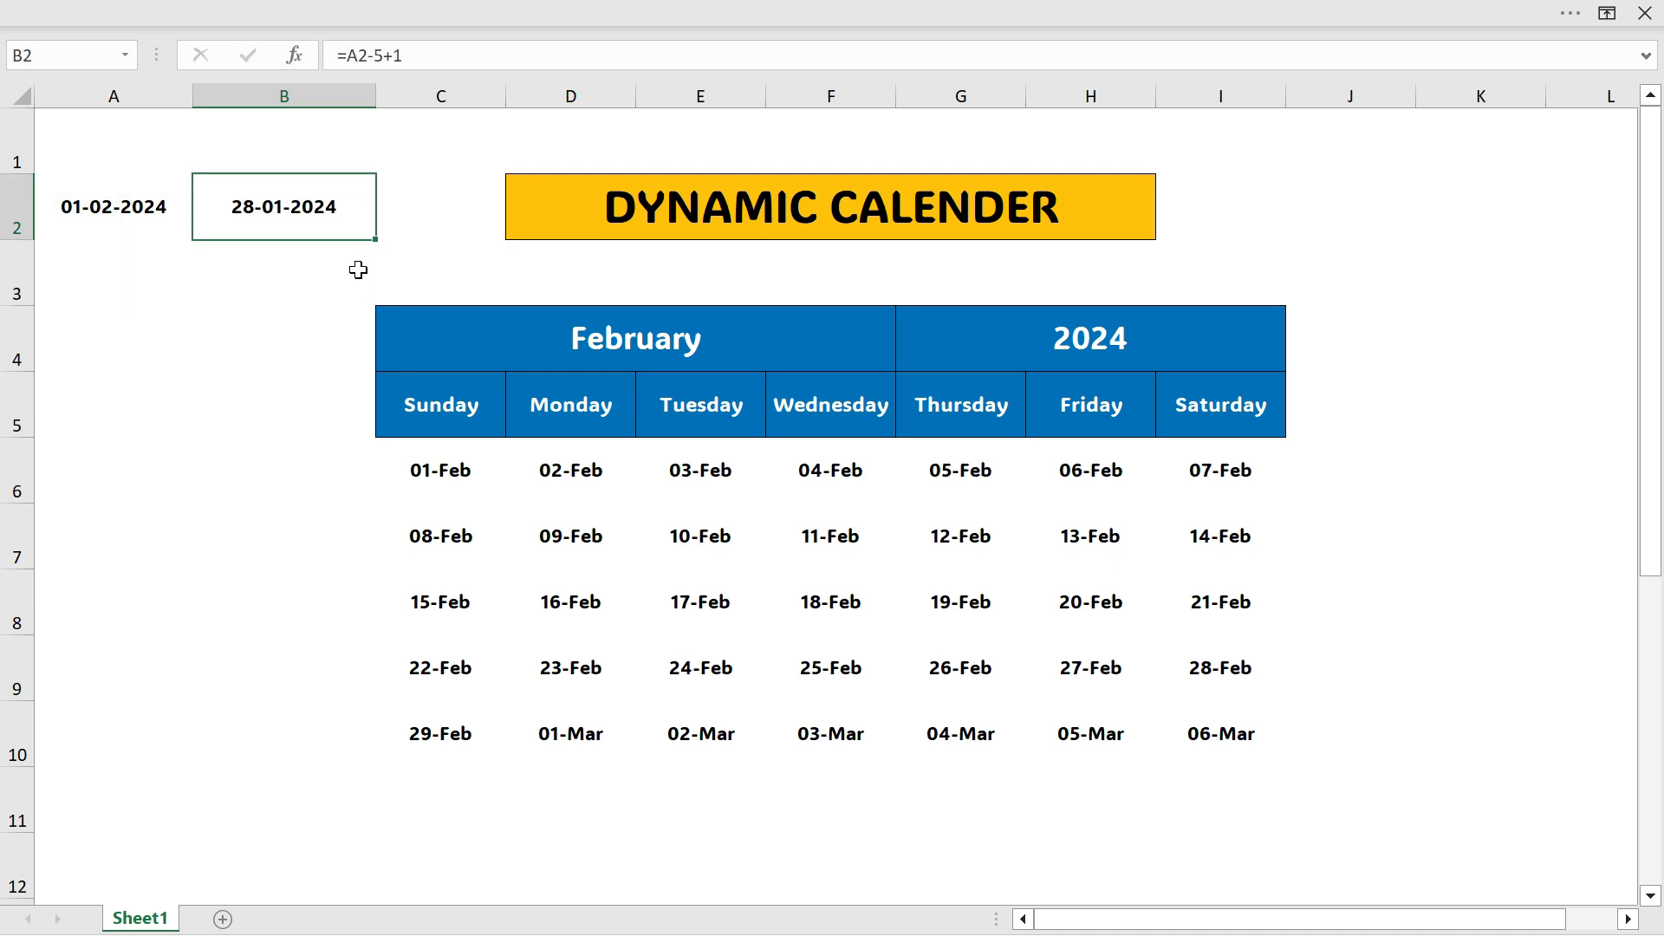
key(shift+Left)
key(Delete)
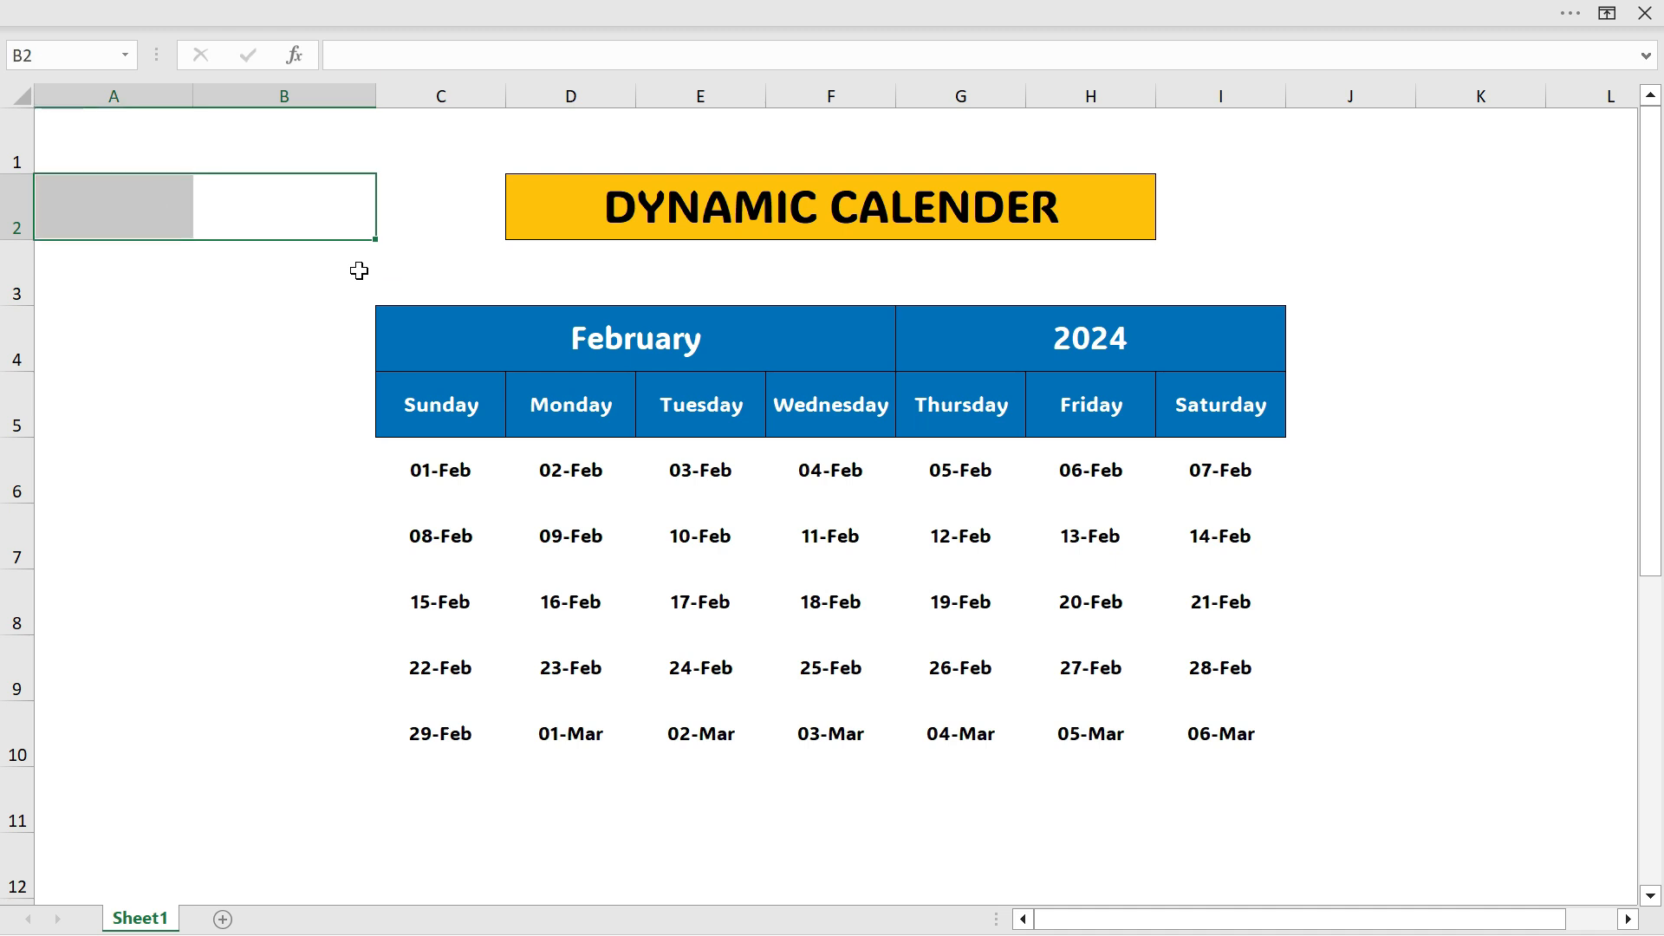
Step: Subtract the weekday from the start date in C6's formula by adding -WEEKDAY($C$4&$G$4) after the DATEVALUE part
double_click(461, 484)
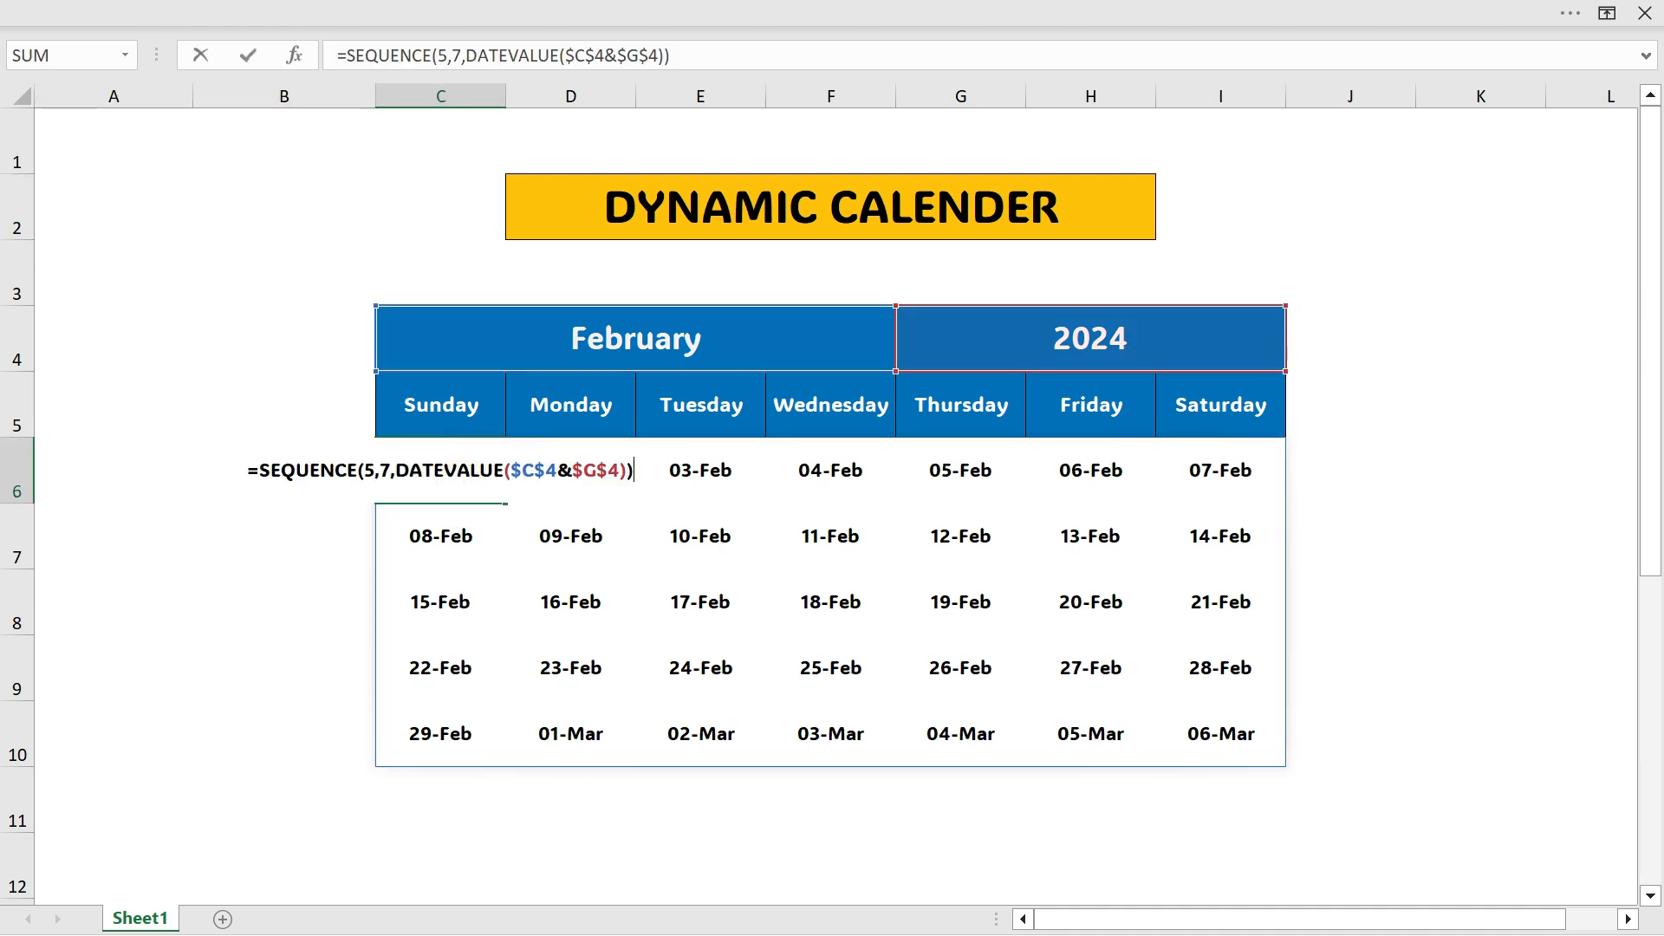
drag(633, 470, 397, 470)
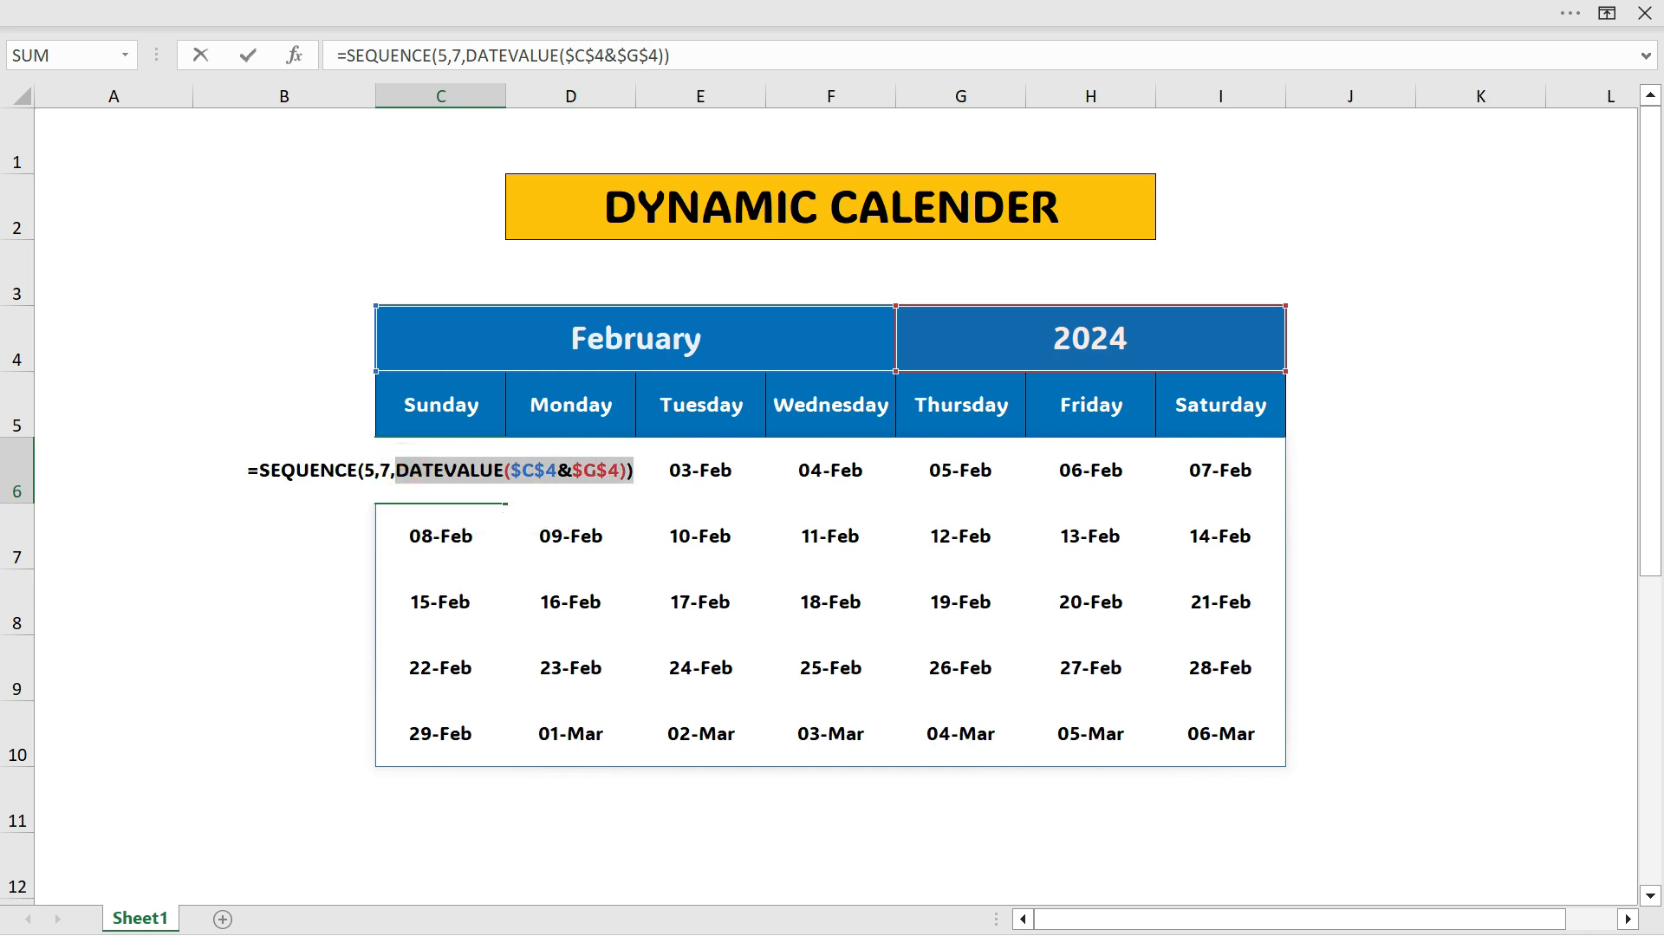
click(627, 470)
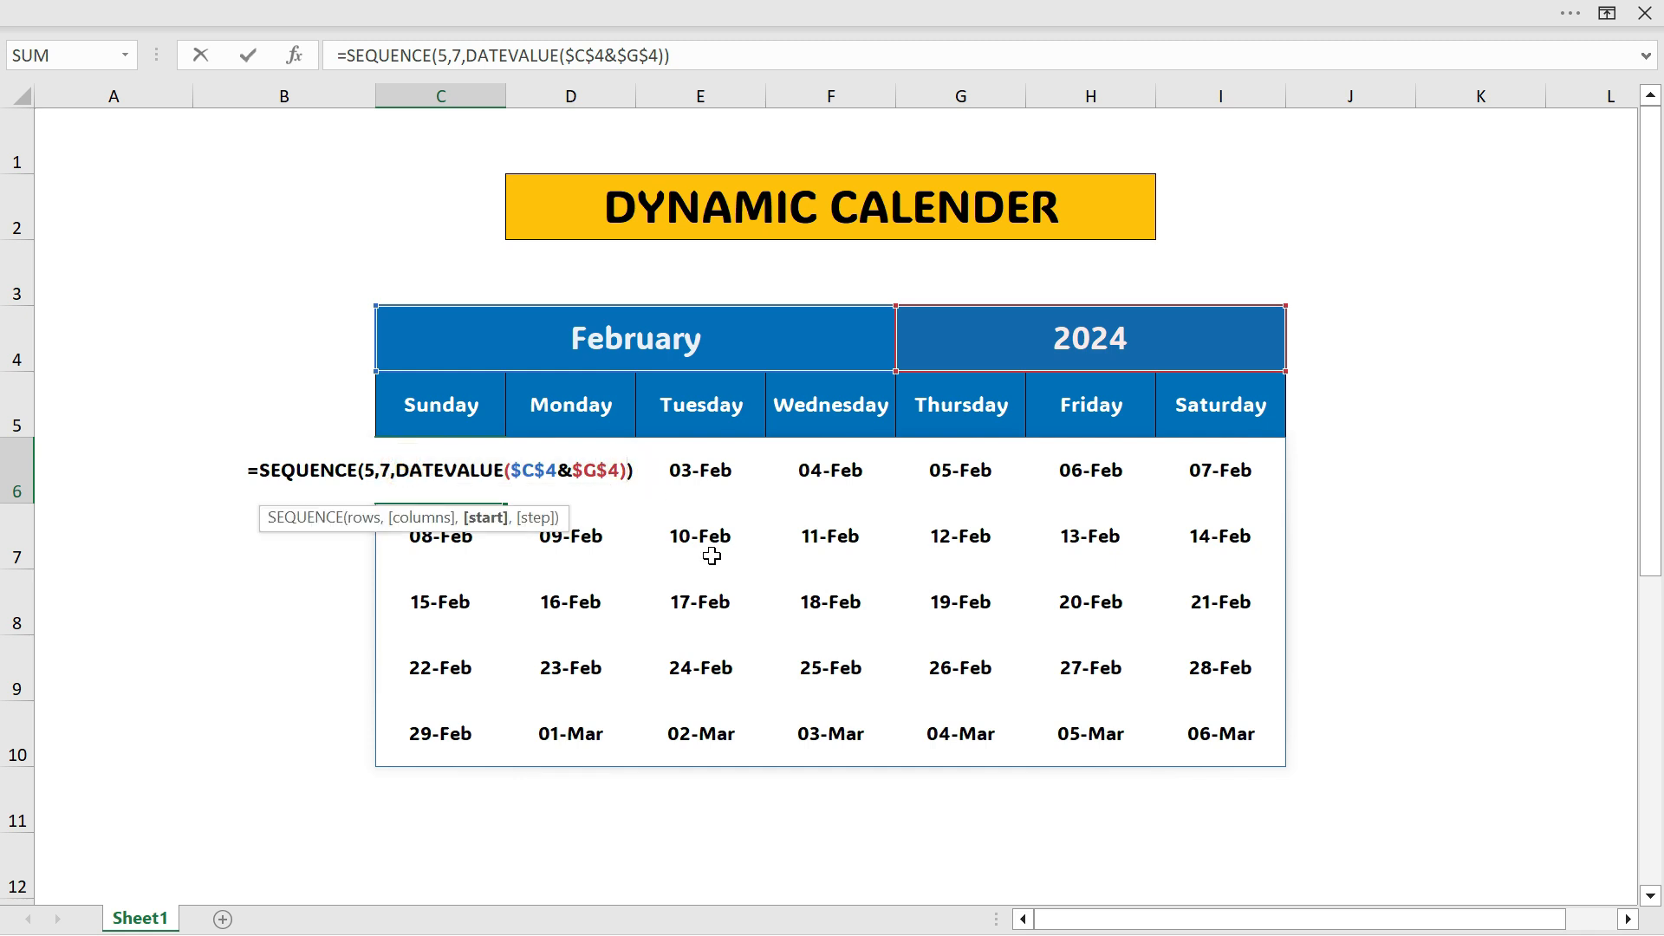
text(-Week)
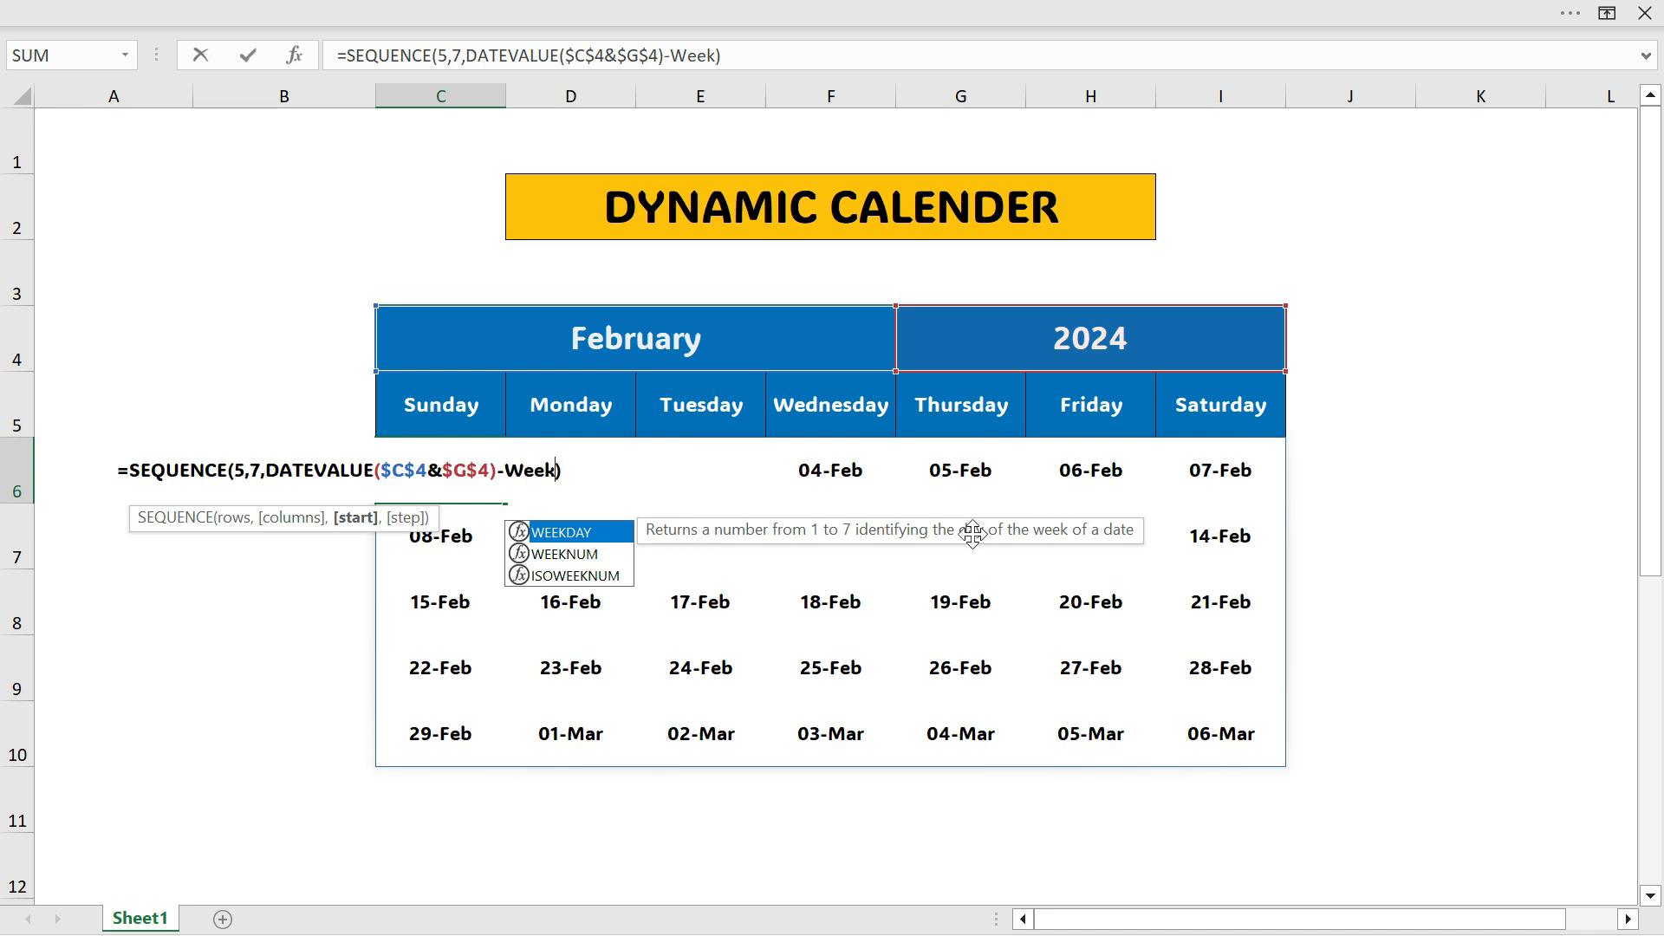
key(Tab)
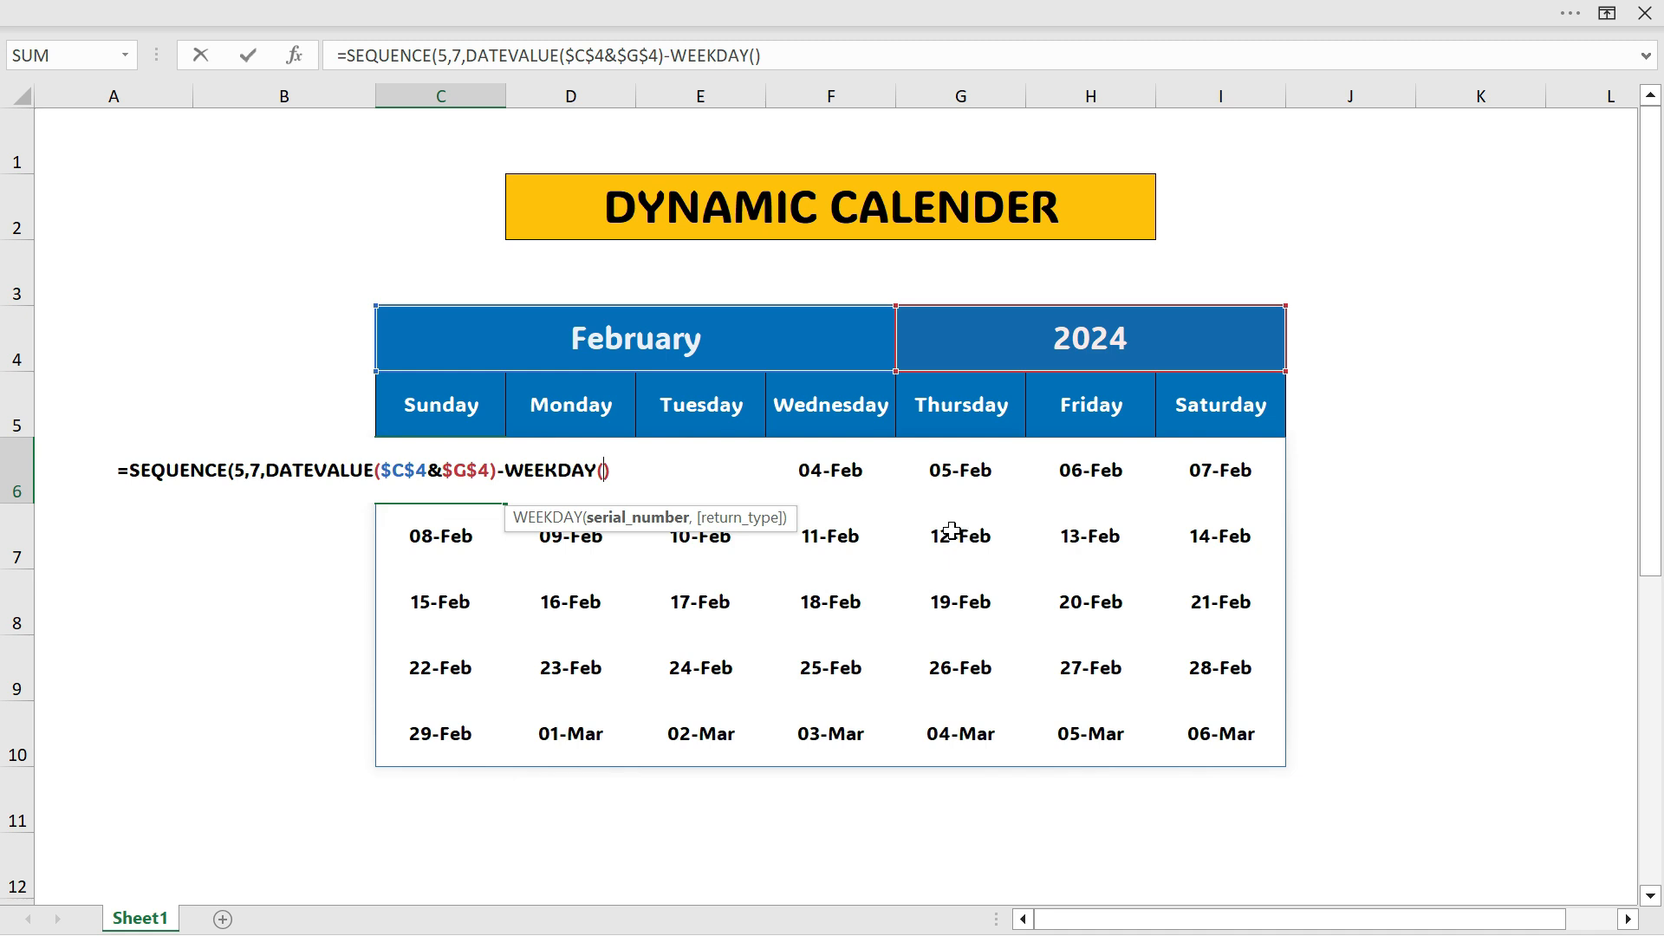
click(732, 342)
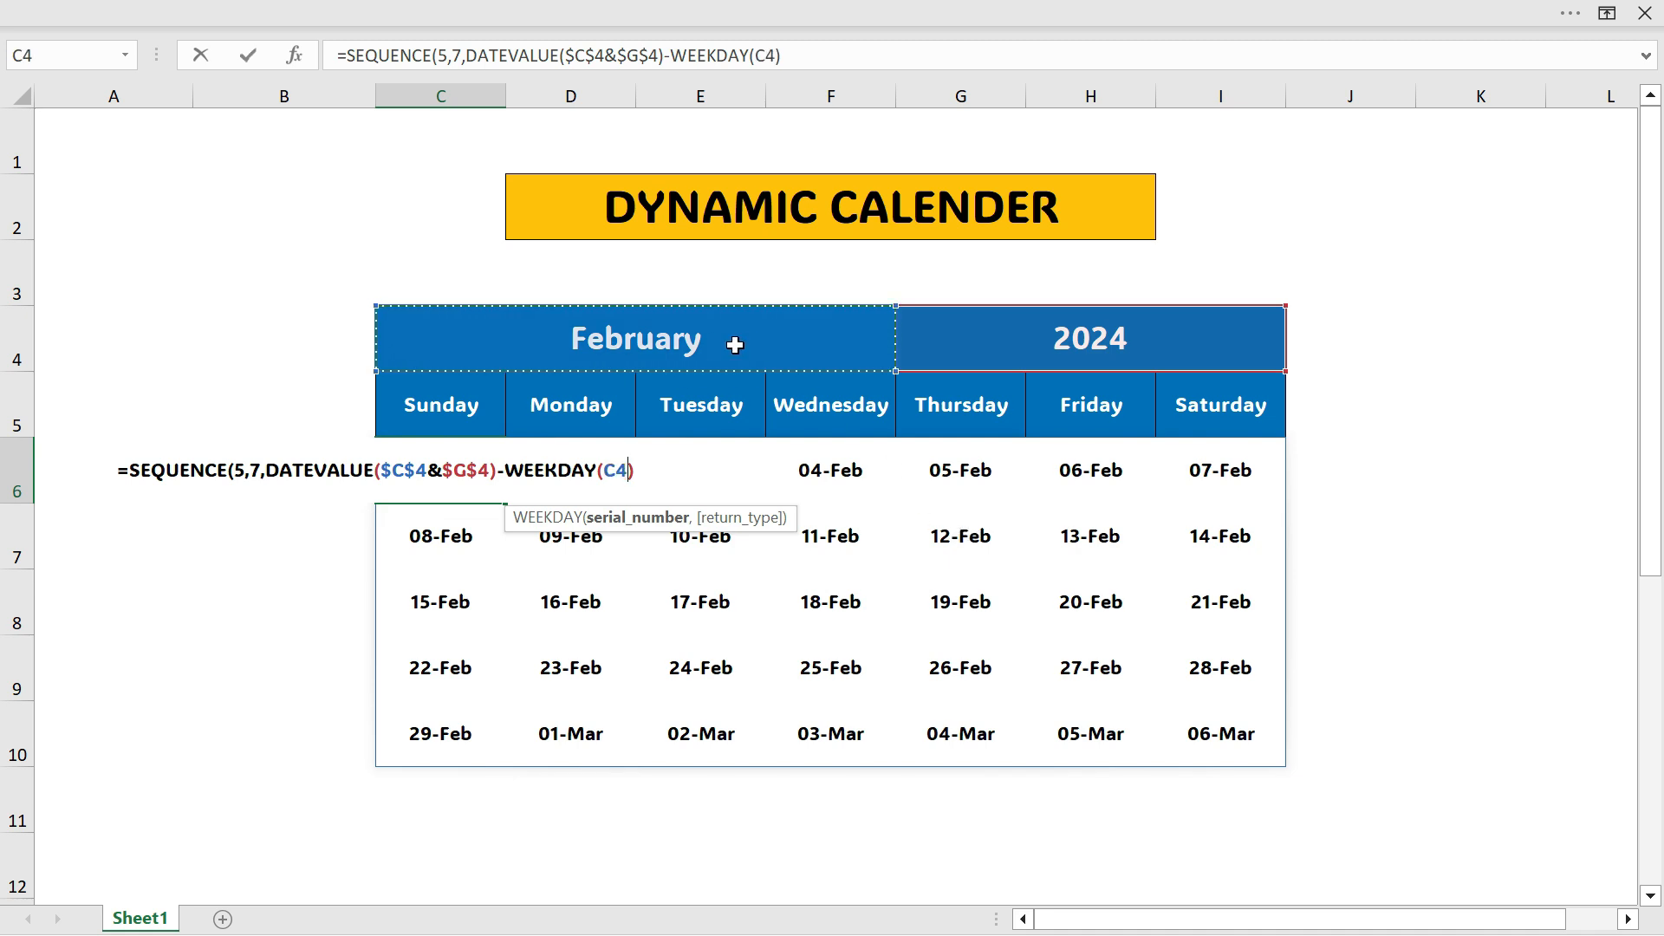
key(F4)
text(&)
click(1073, 329)
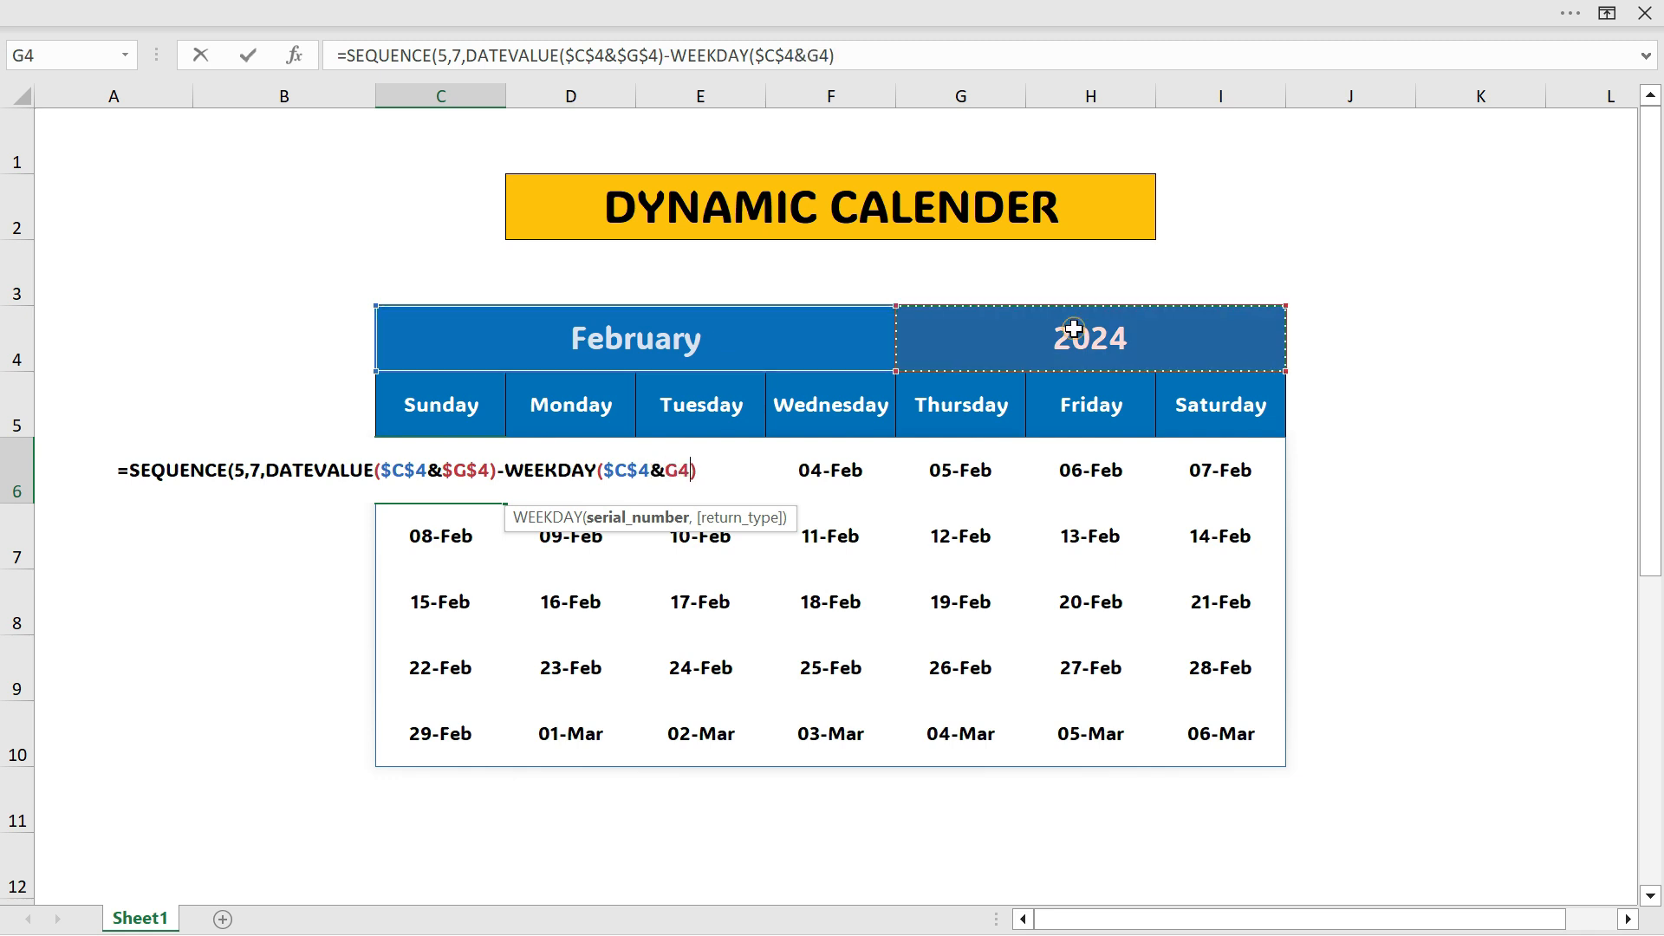
key(F4)
text())
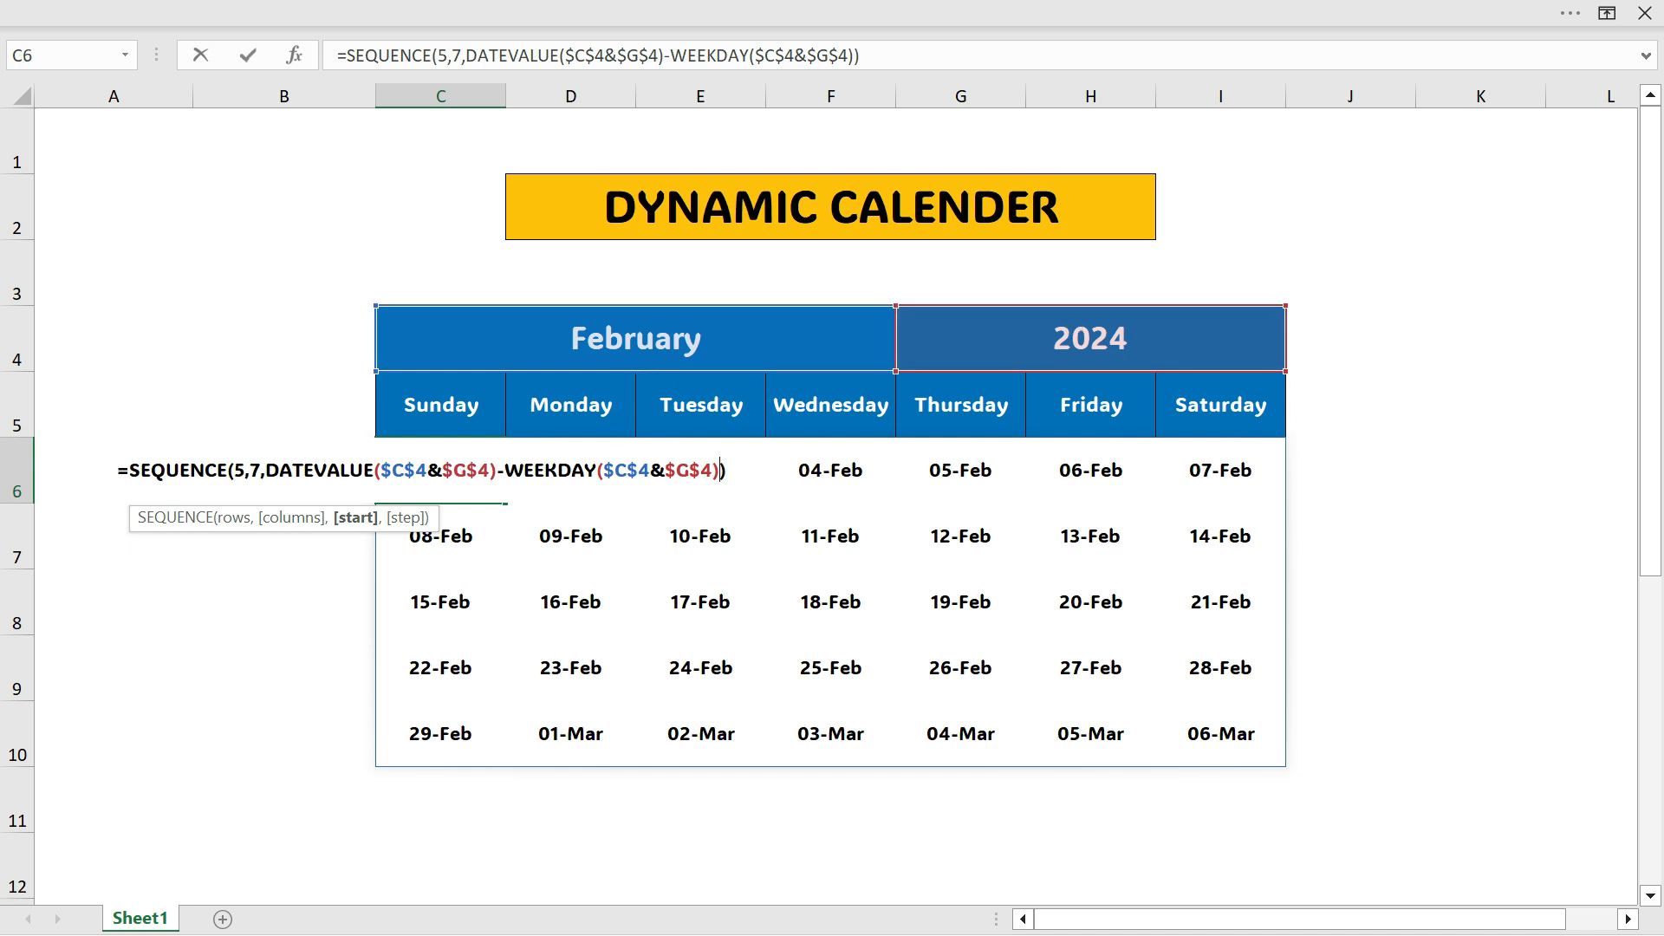
Step: Add +1 after the WEEKDAY part and enter C6 as =SEQUENCE(5,7,DATEVALUE($C$4&$G$4)-WEEKDAY($C$4&$G$4)+1)
drag(727, 472, 504, 472)
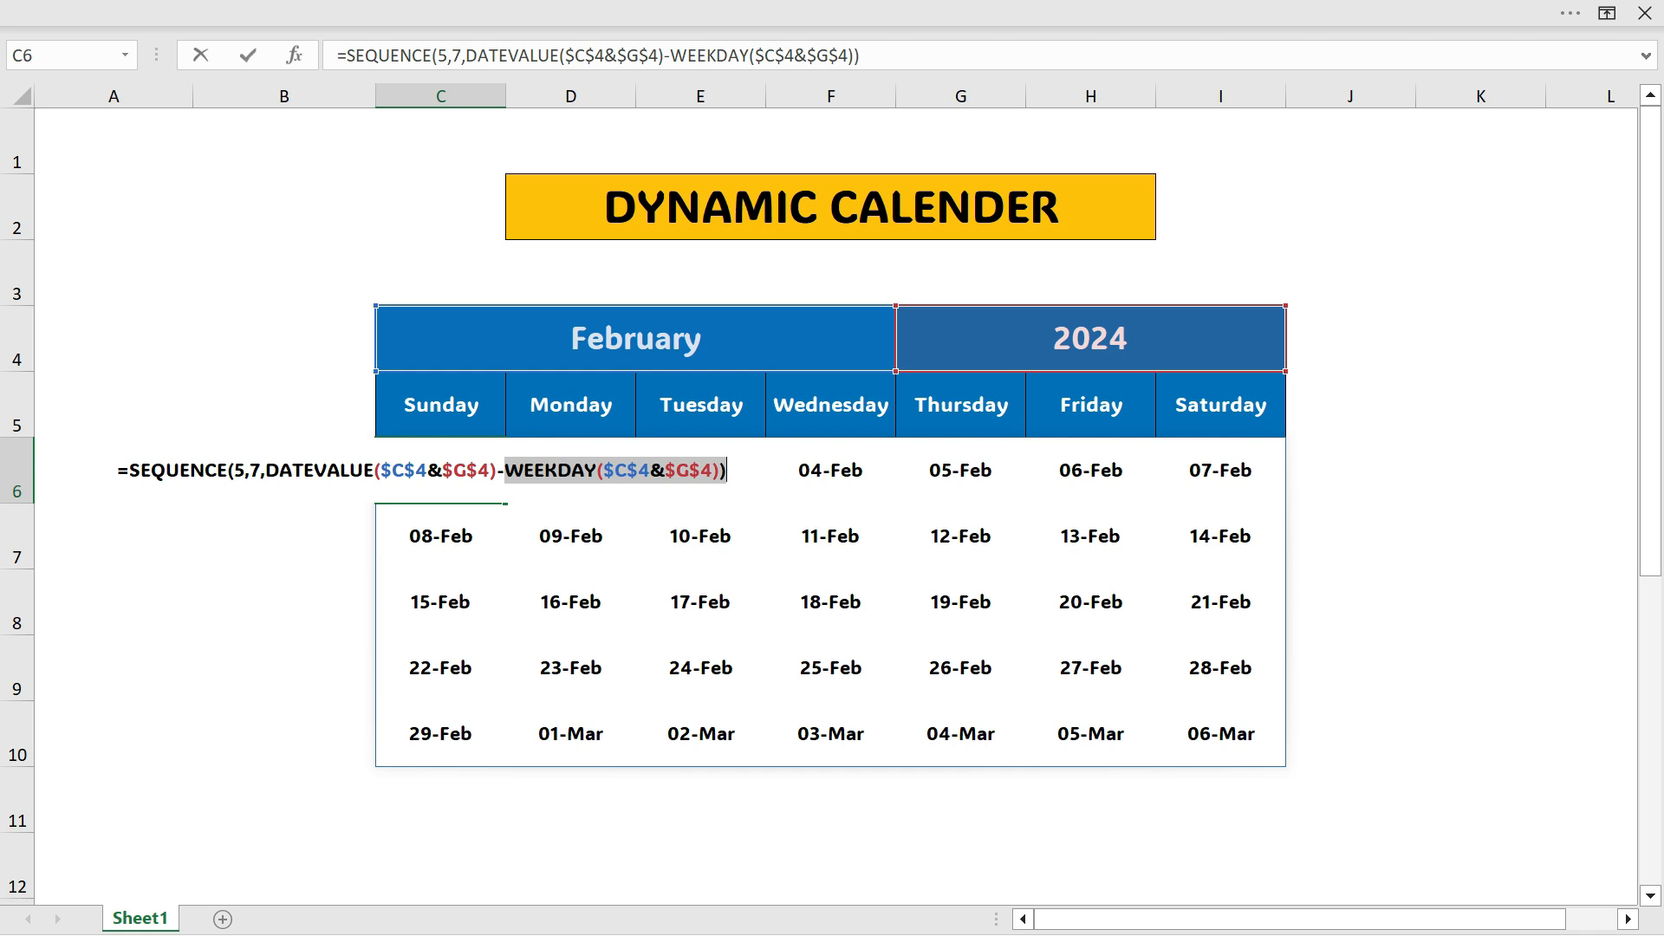
click(727, 472)
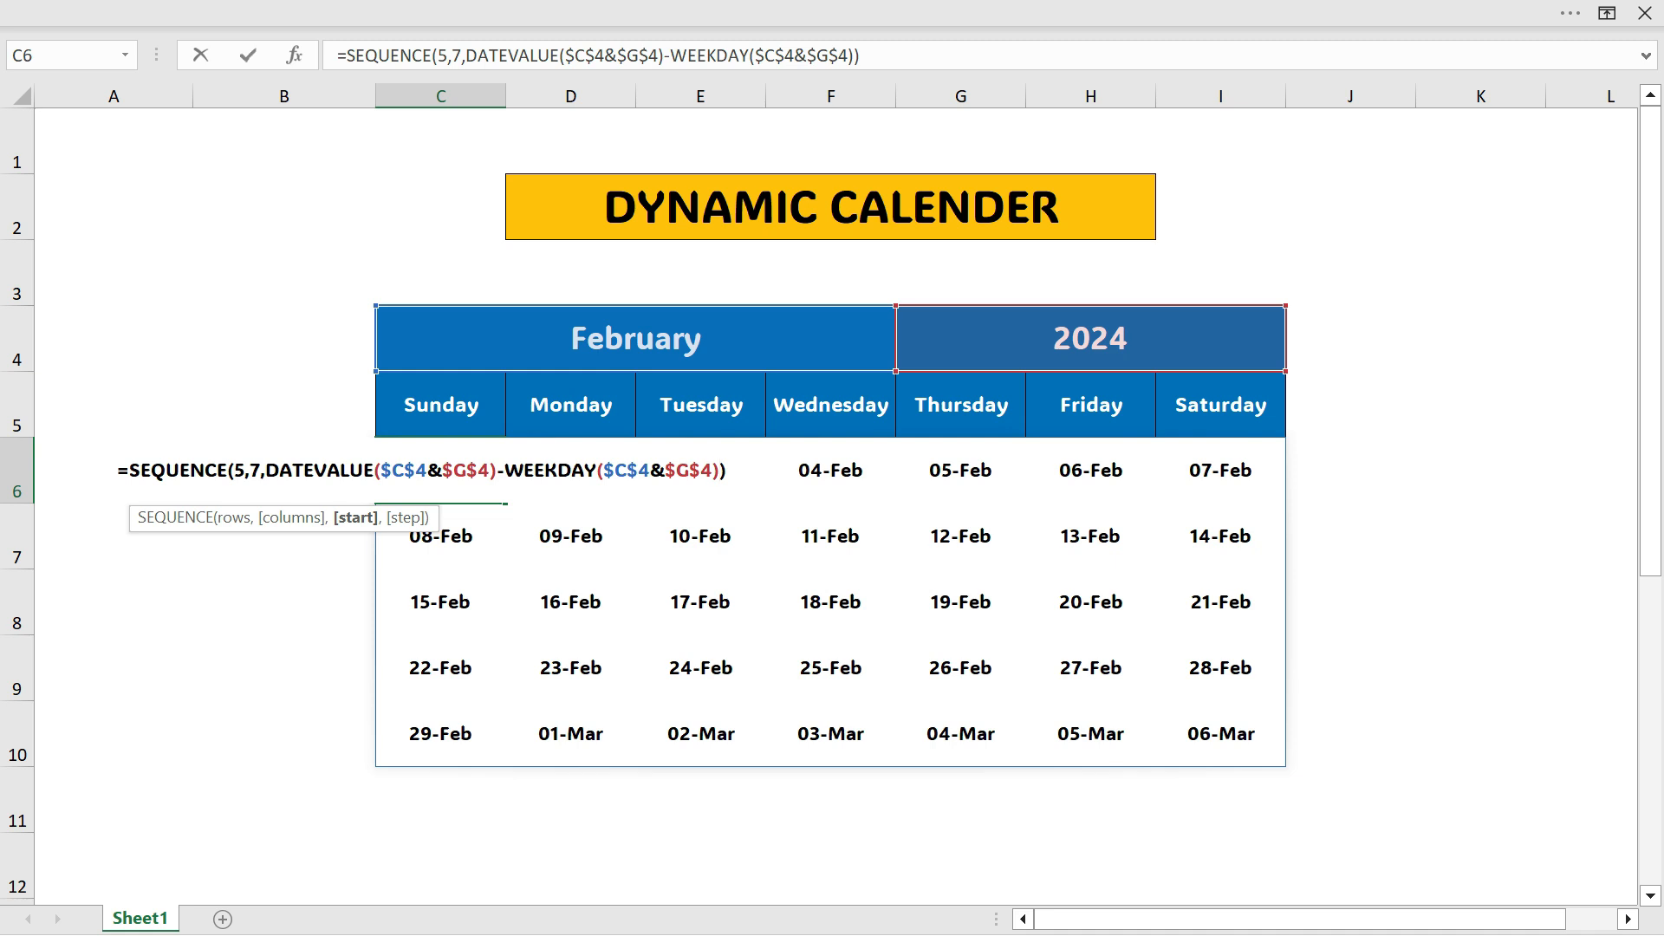
key(Return)
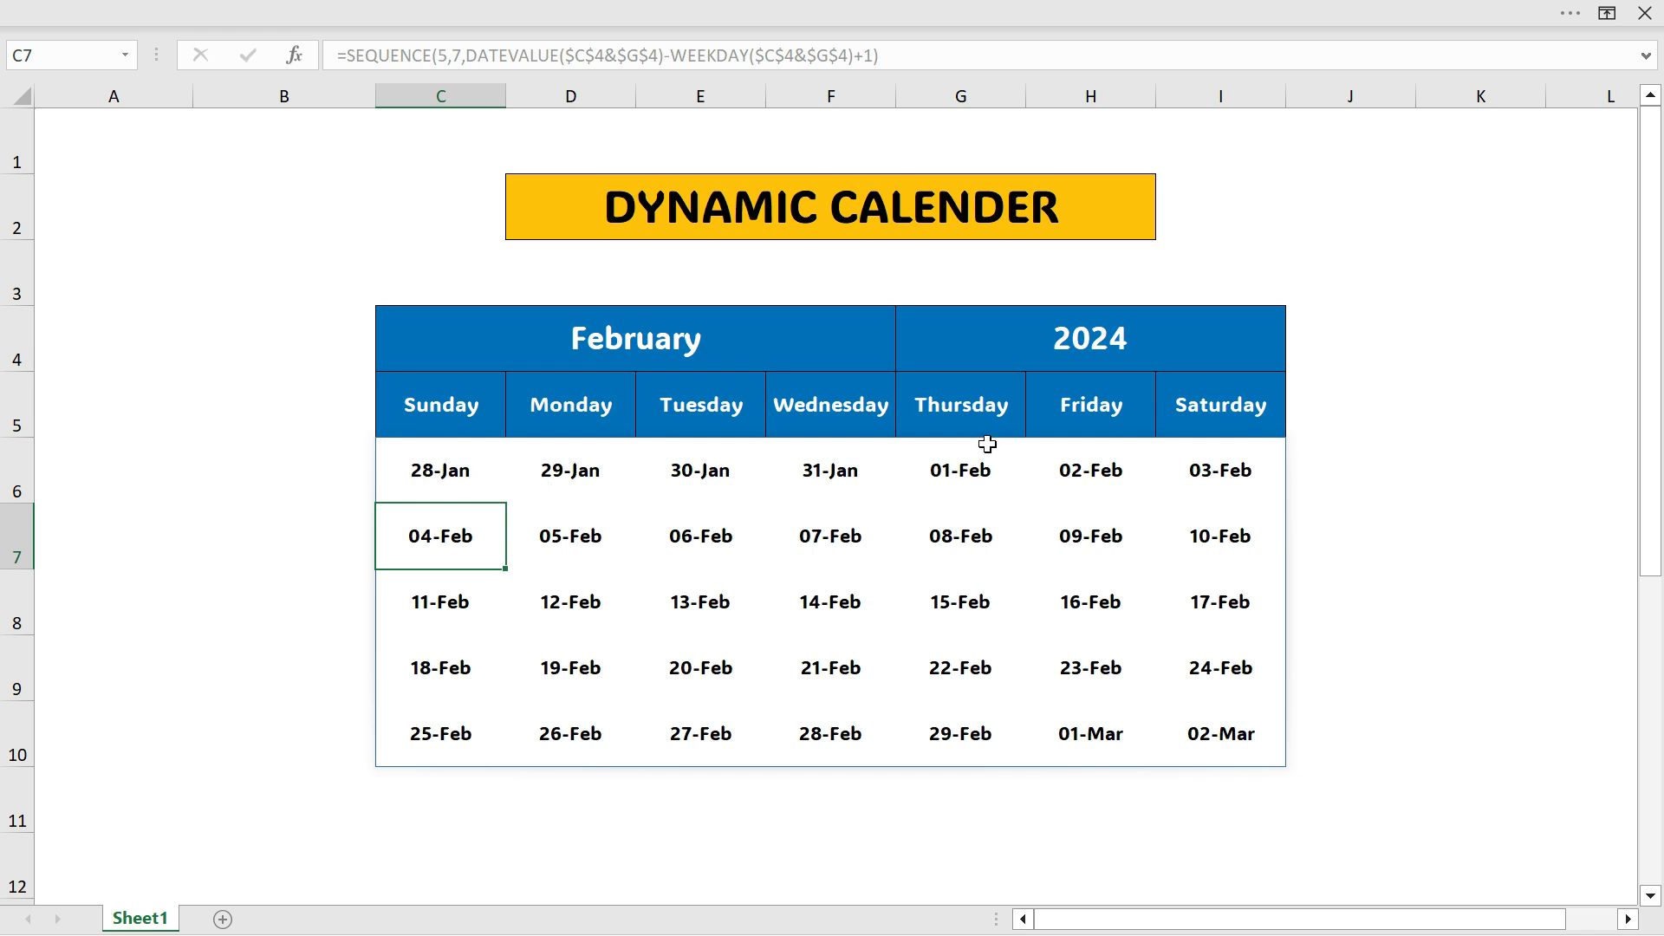
click(973, 475)
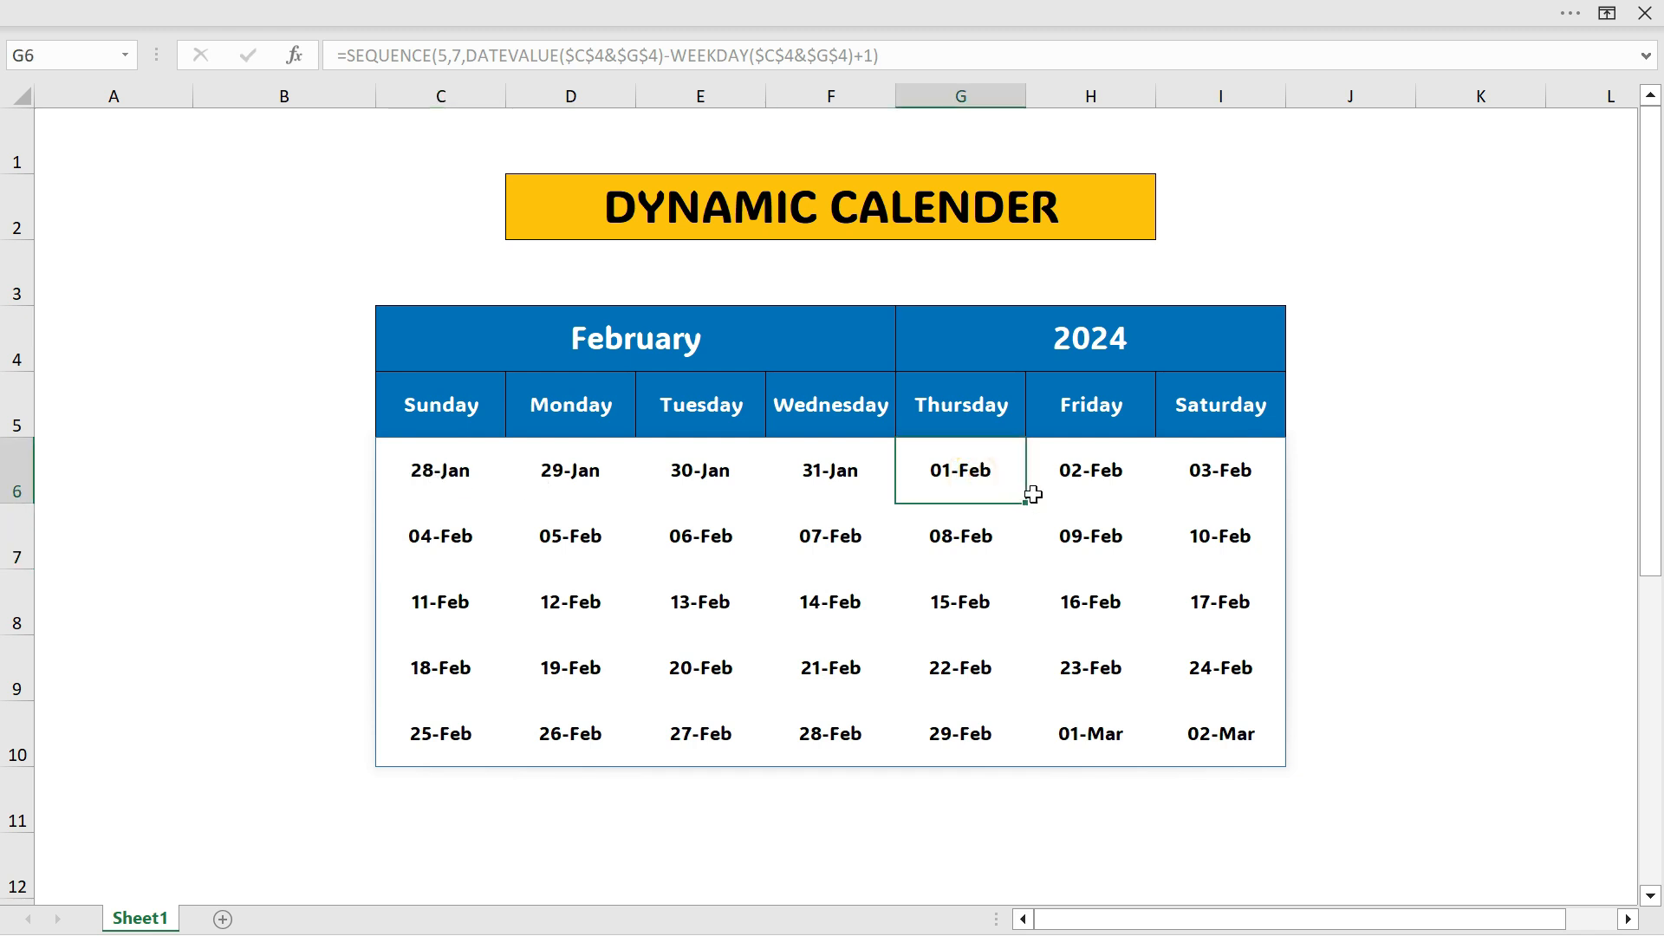
mouse_move(415, 461)
mouse_down()
mouse_move(1263, 647)
mouse_move(1249, 737)
mouse_up()
click(699, 342)
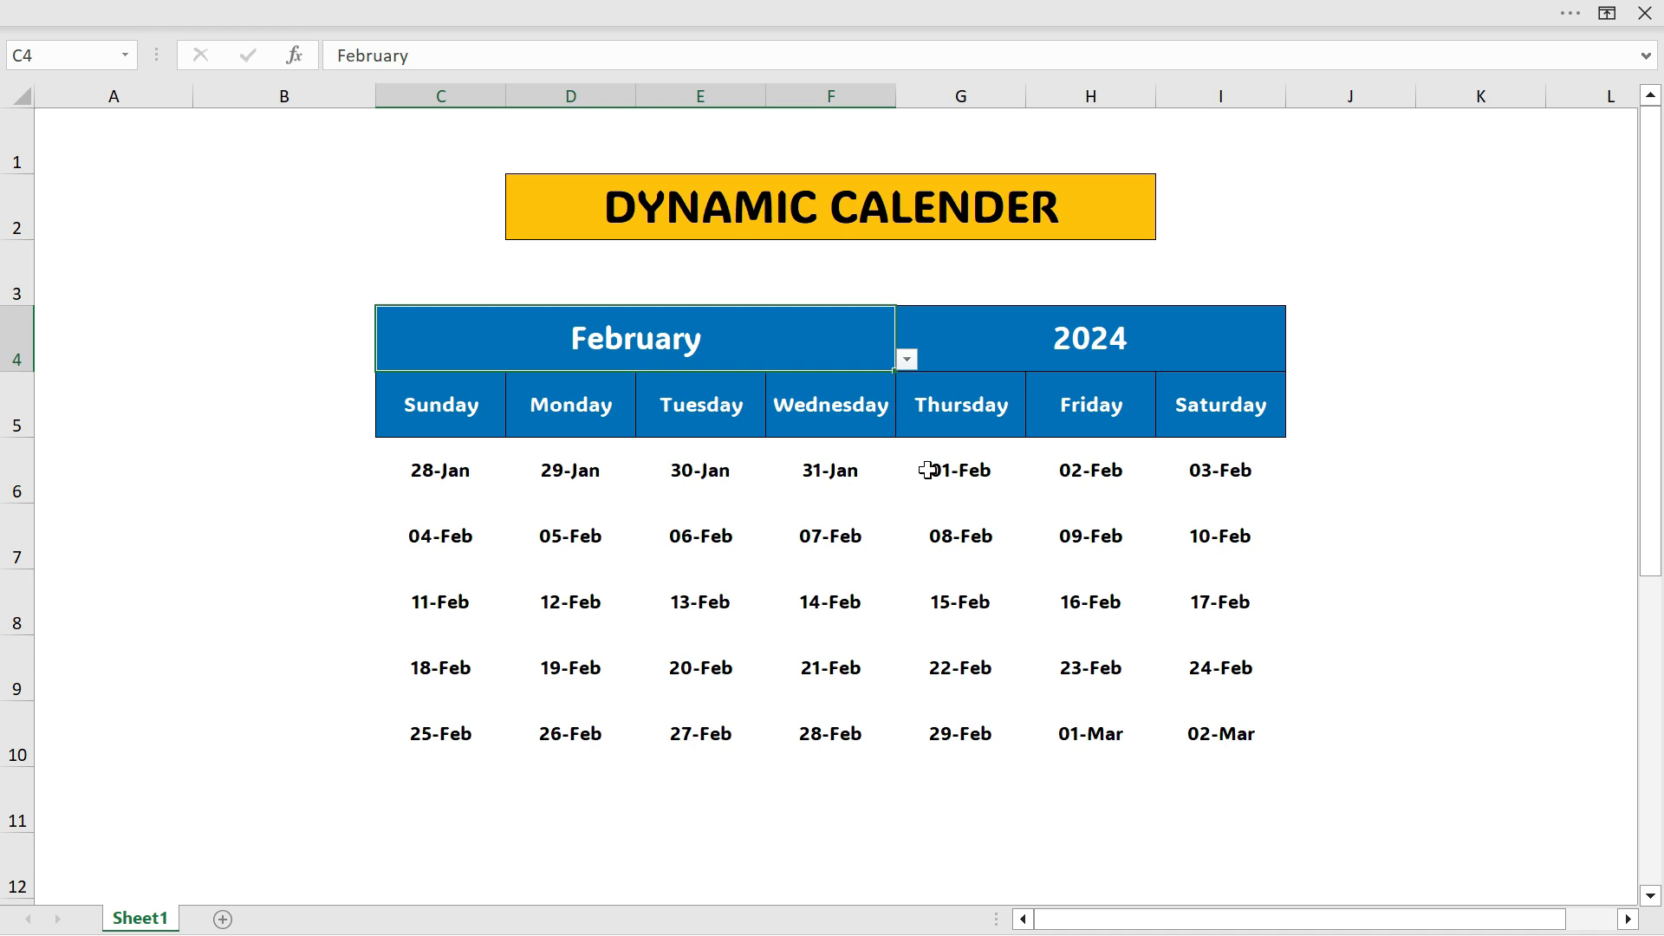
click(963, 734)
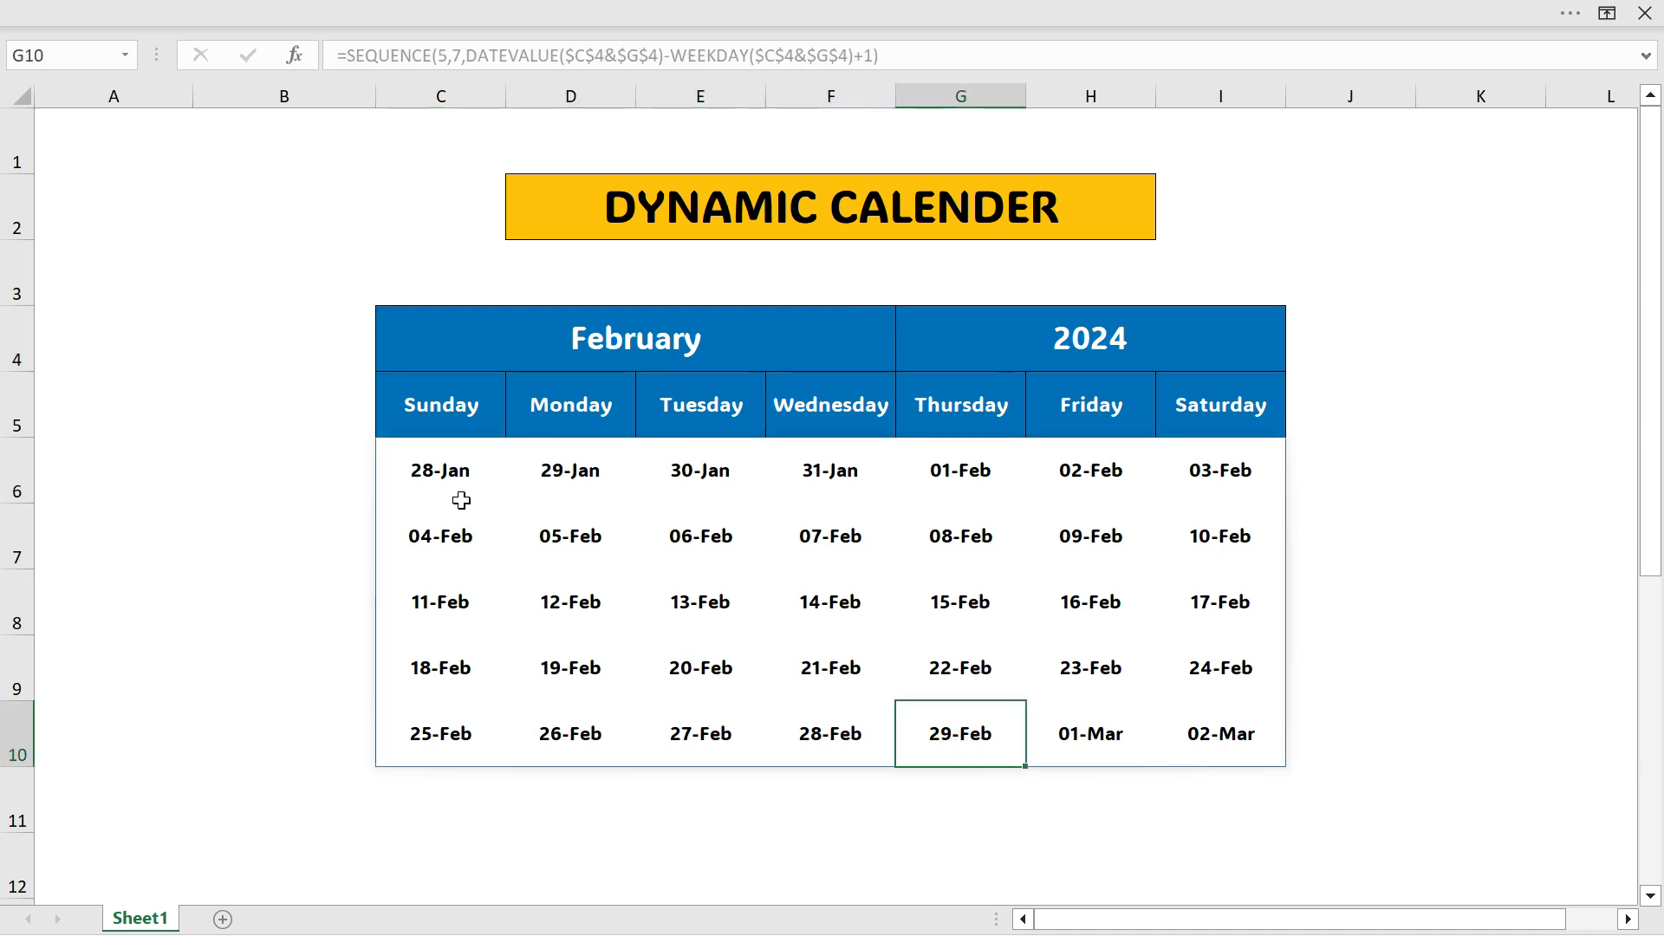
Step: Start a new conditional formatting rule for C6:I10 that uses a formula to determine which cells to format
drag(442, 476, 1220, 735)
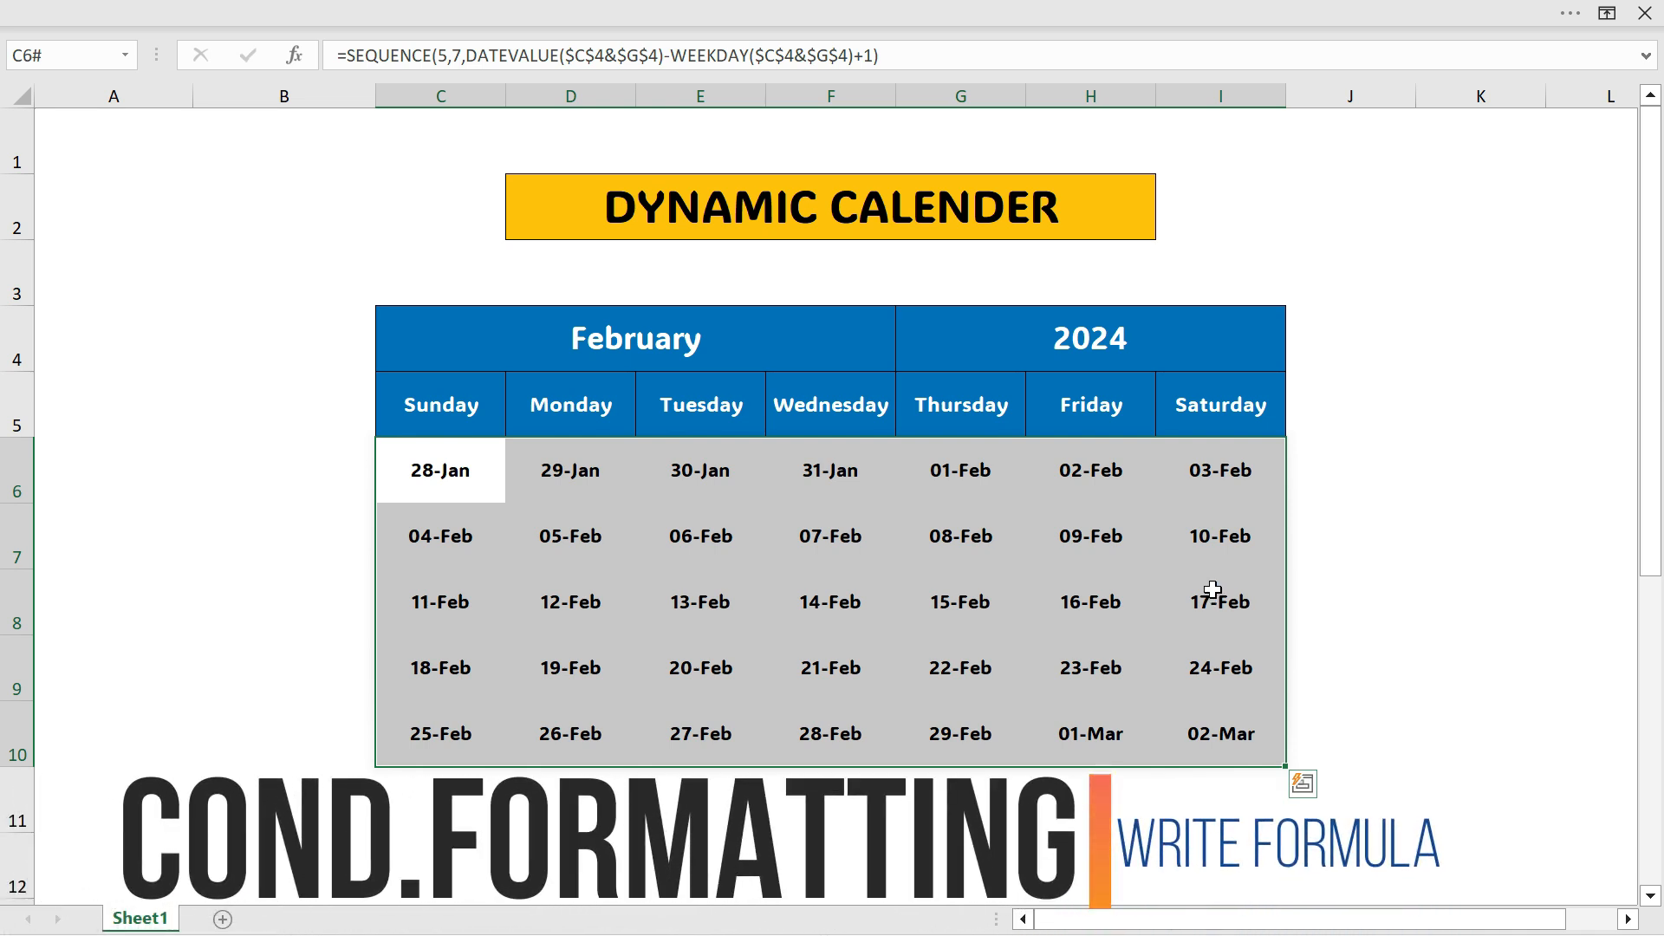
click(888, 11)
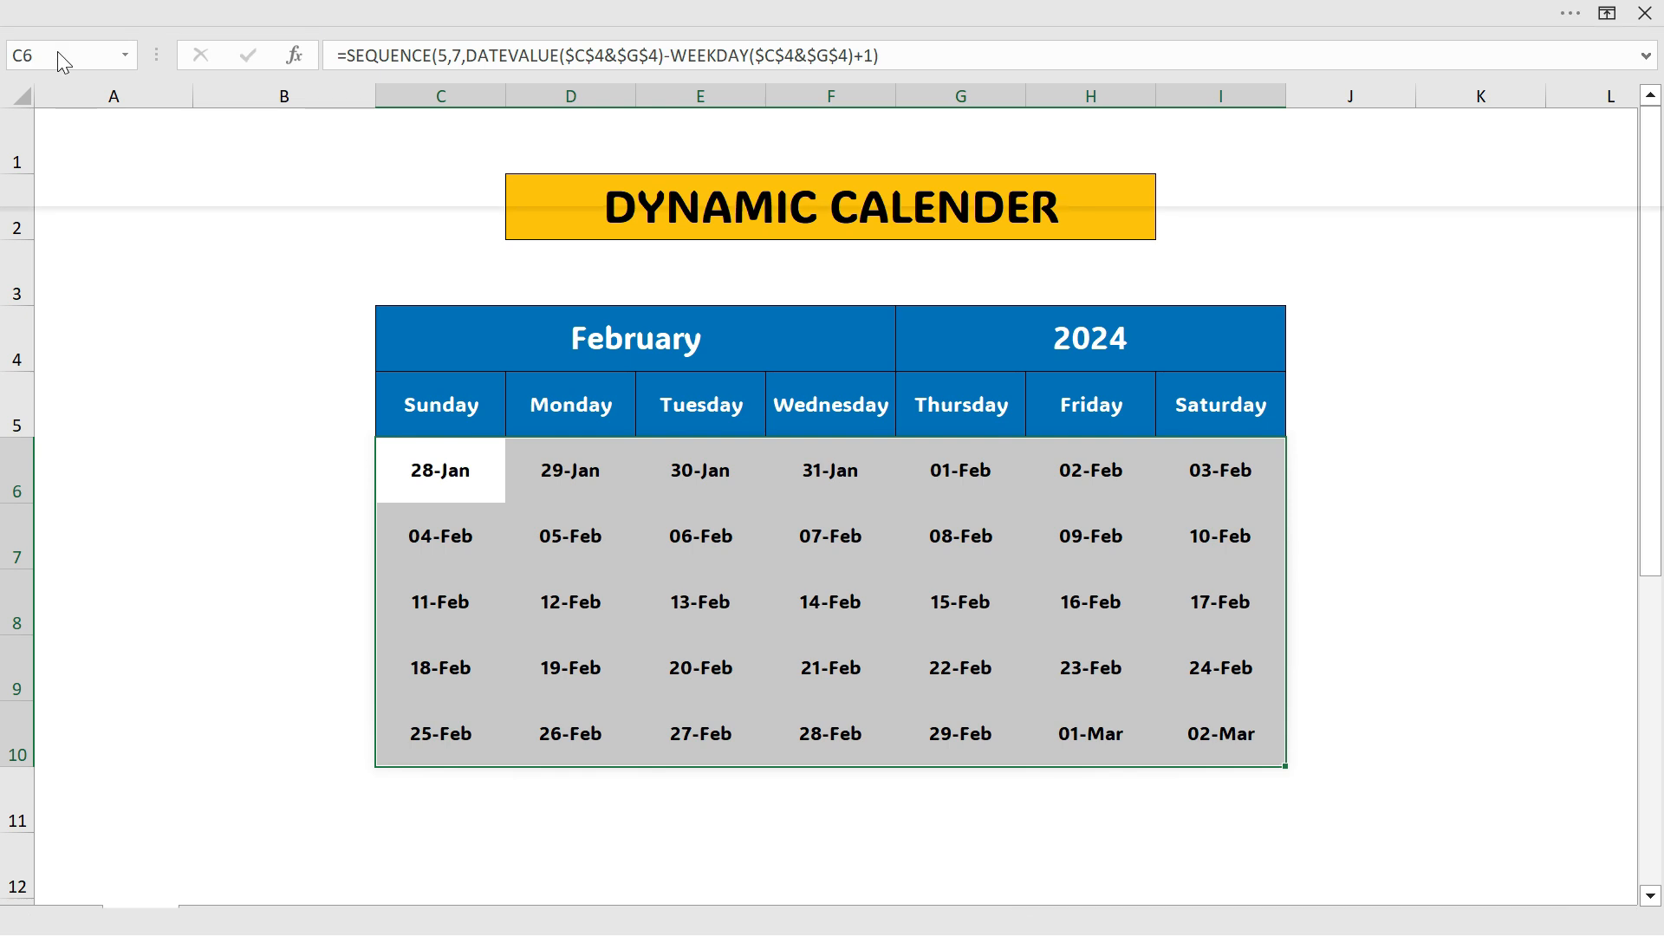
click(872, 101)
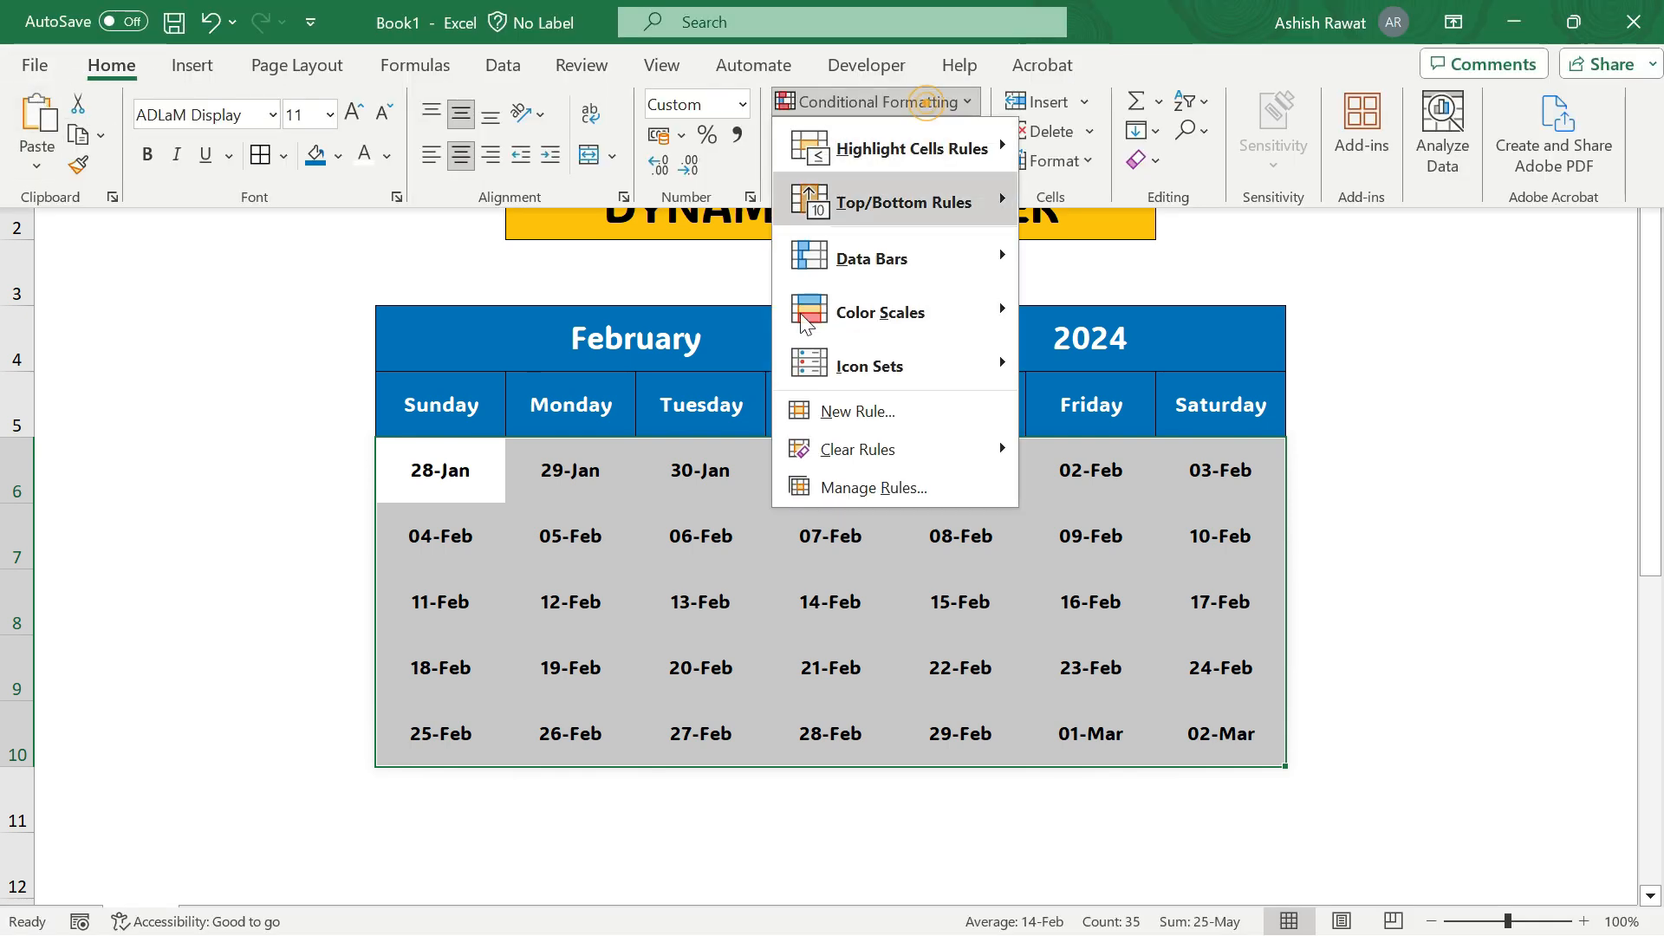
click(840, 491)
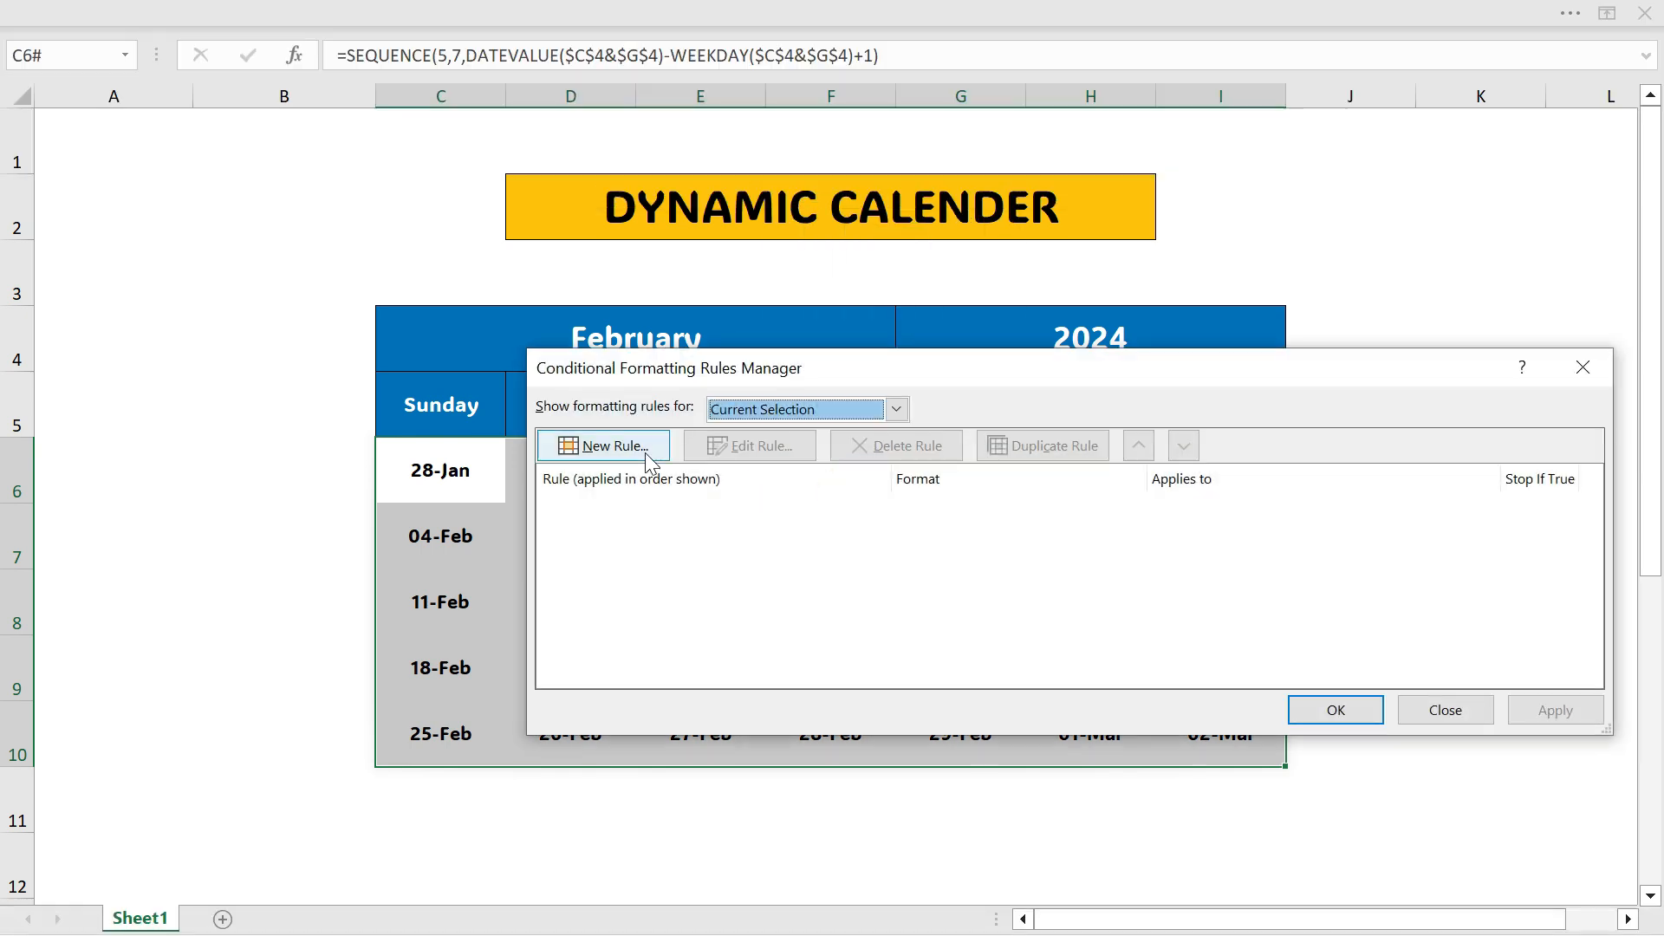
click(585, 452)
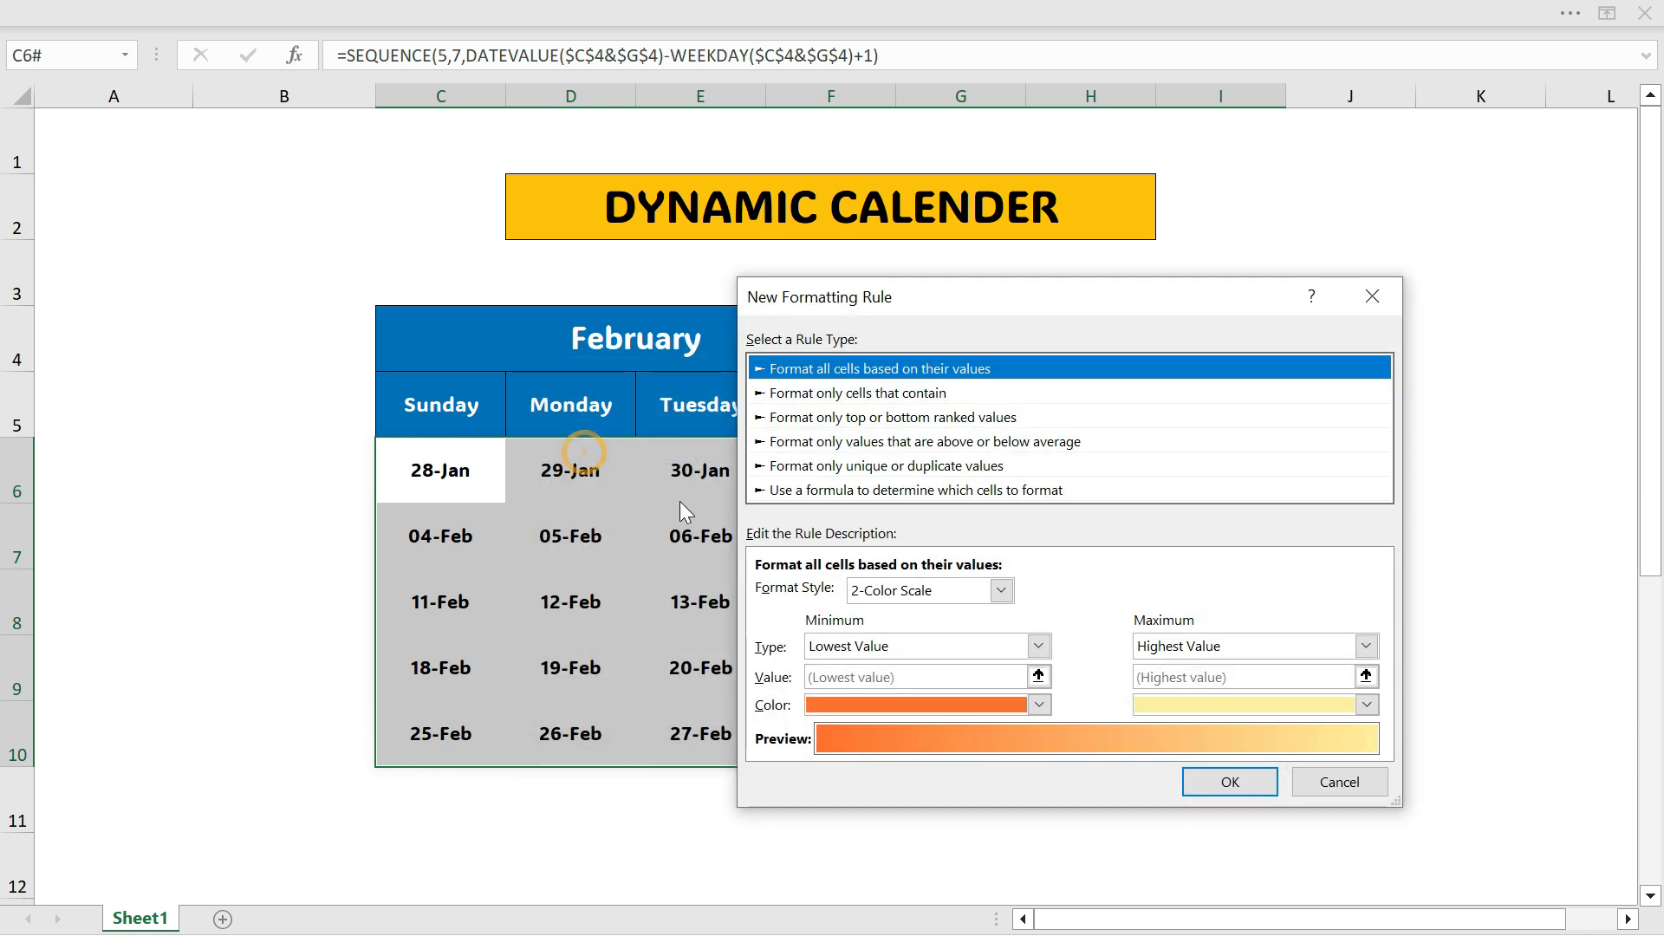
click(806, 491)
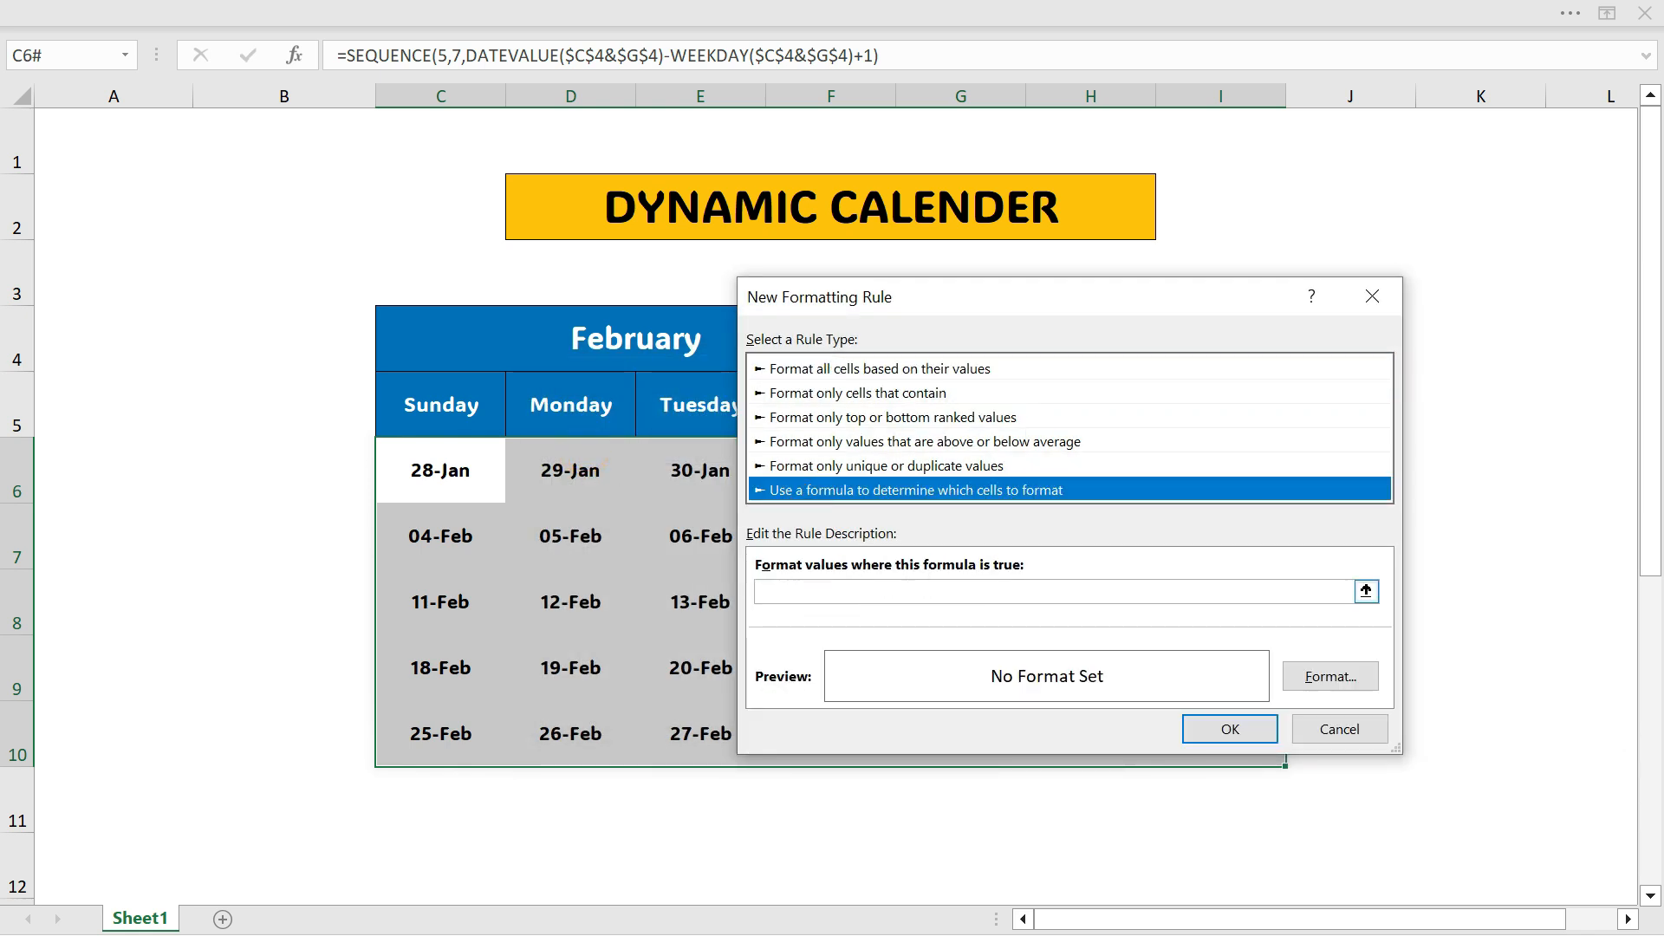
Step: Set the rule's formula to =TEXT(C6,"Mmmm")<>$C$4 so that it matches dates outside the chosen month
click(905, 591)
drag(988, 300, 1023, 358)
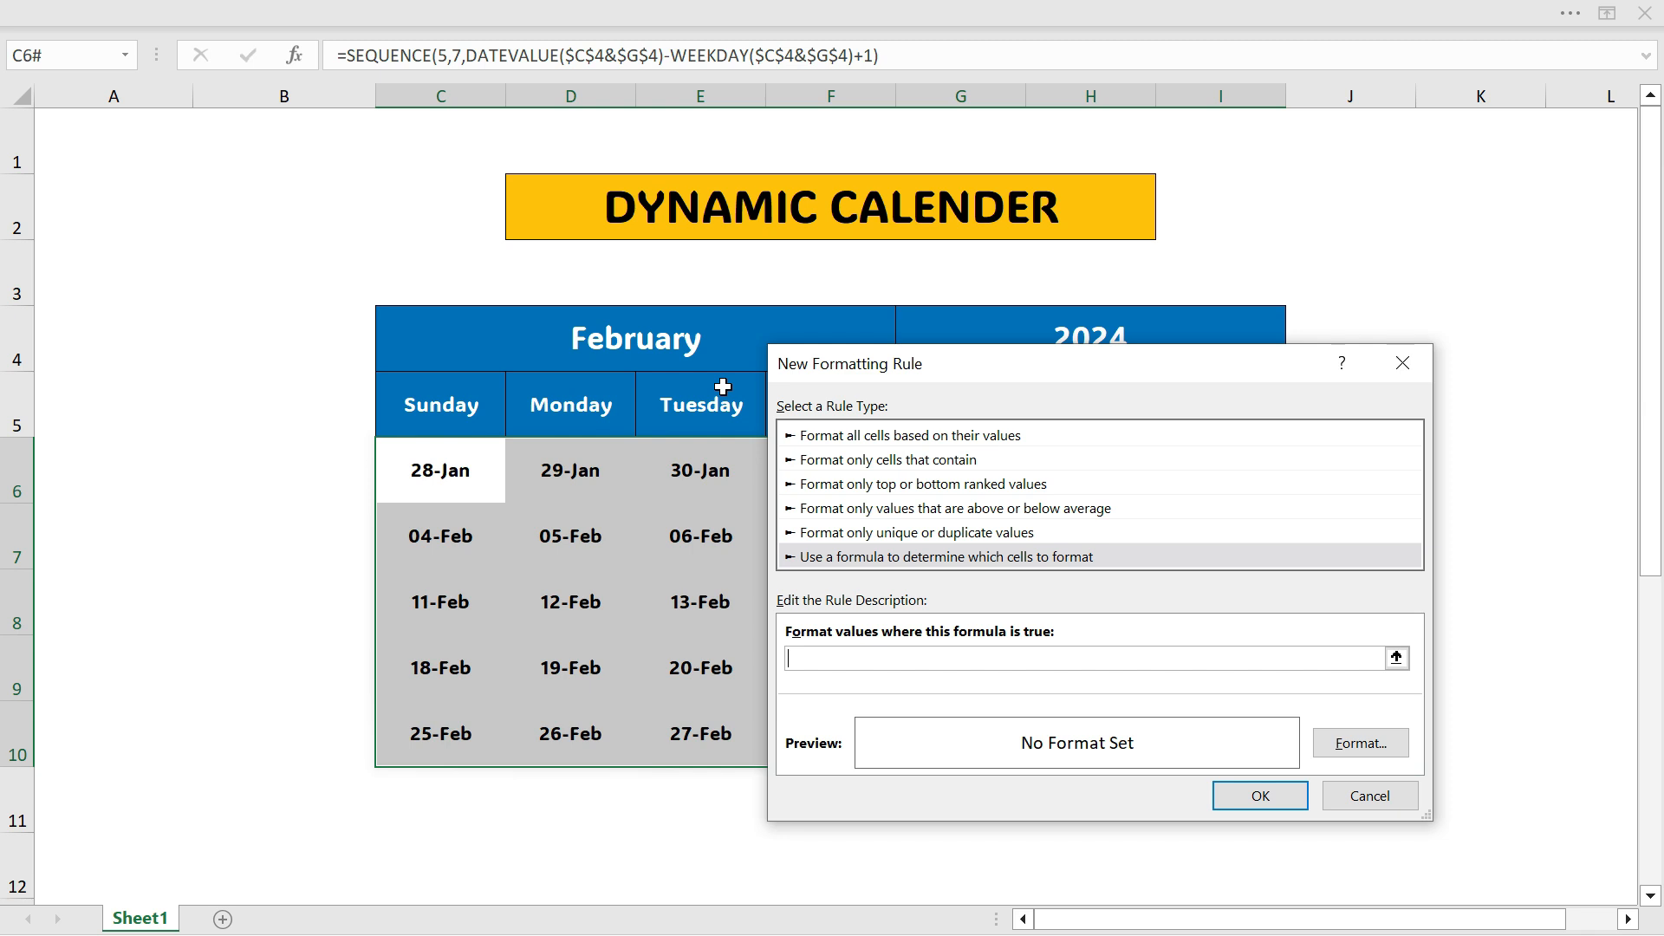
drag(1062, 365, 1158, 353)
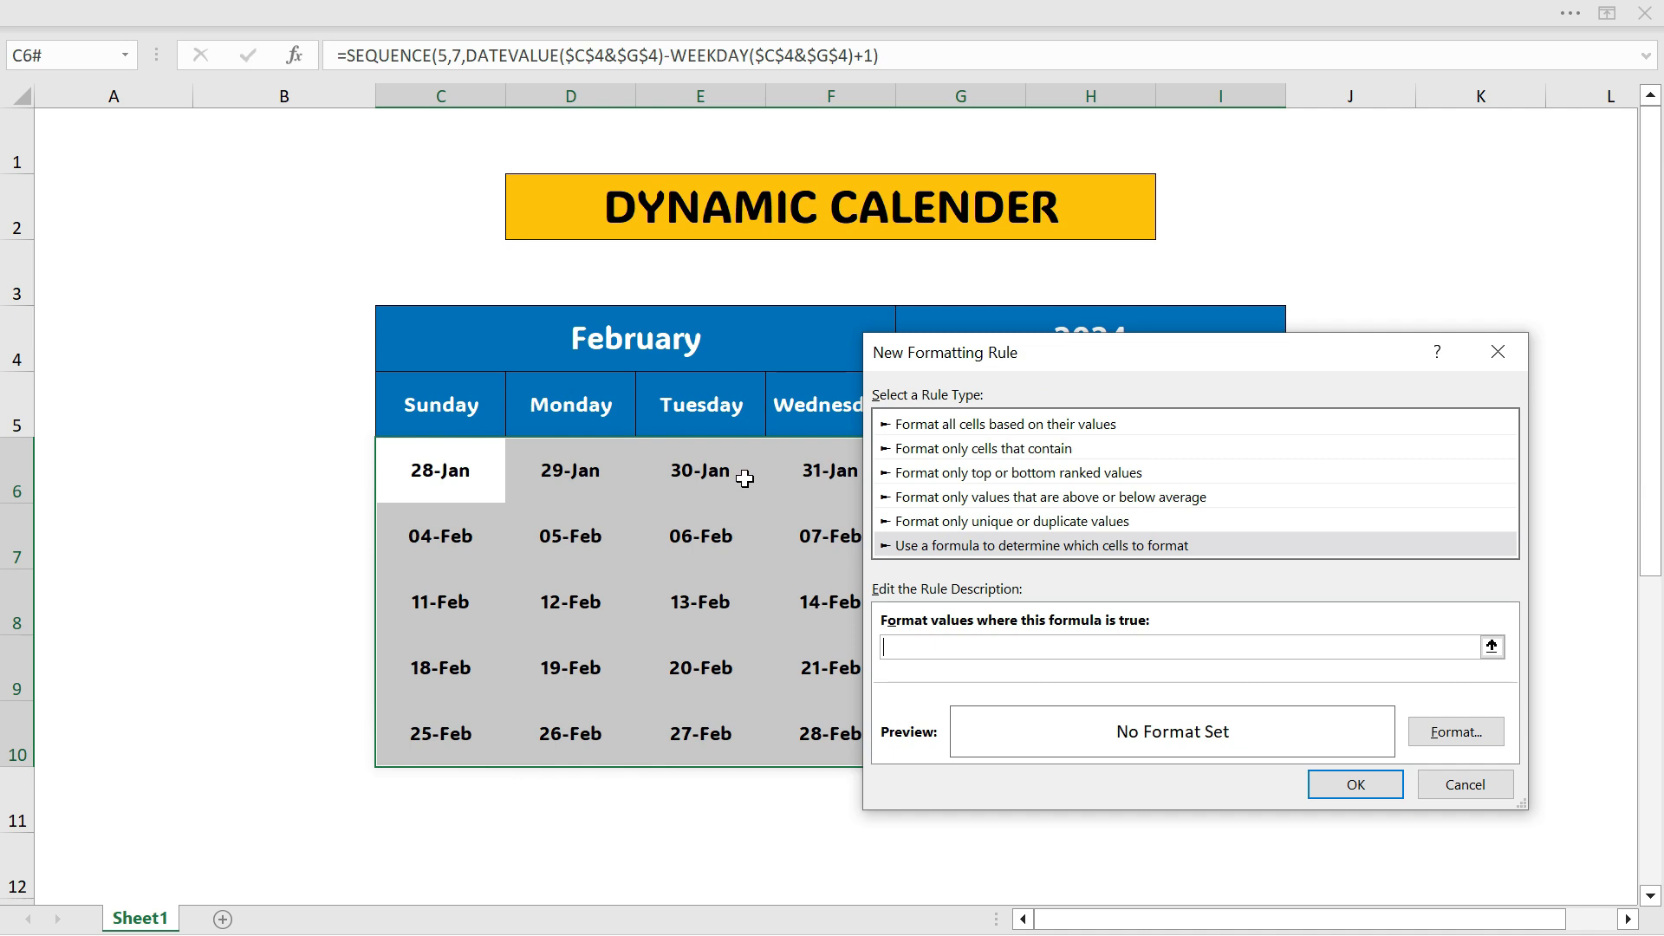
drag(1012, 353, 1049, 353)
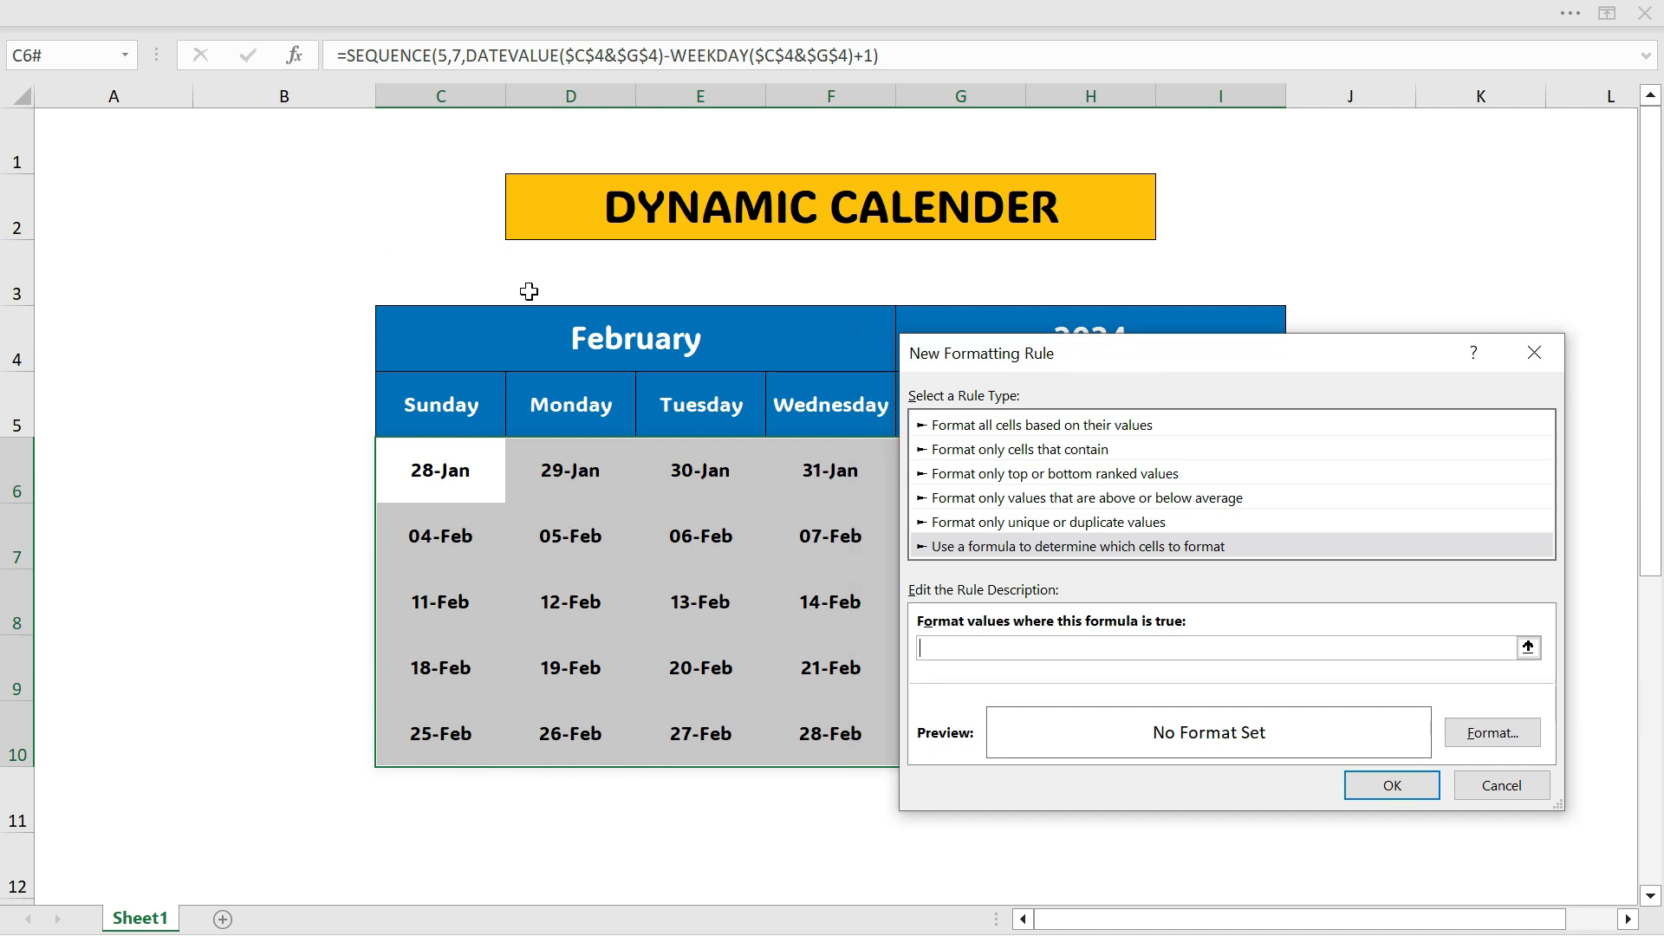
drag(1109, 353, 306, 350)
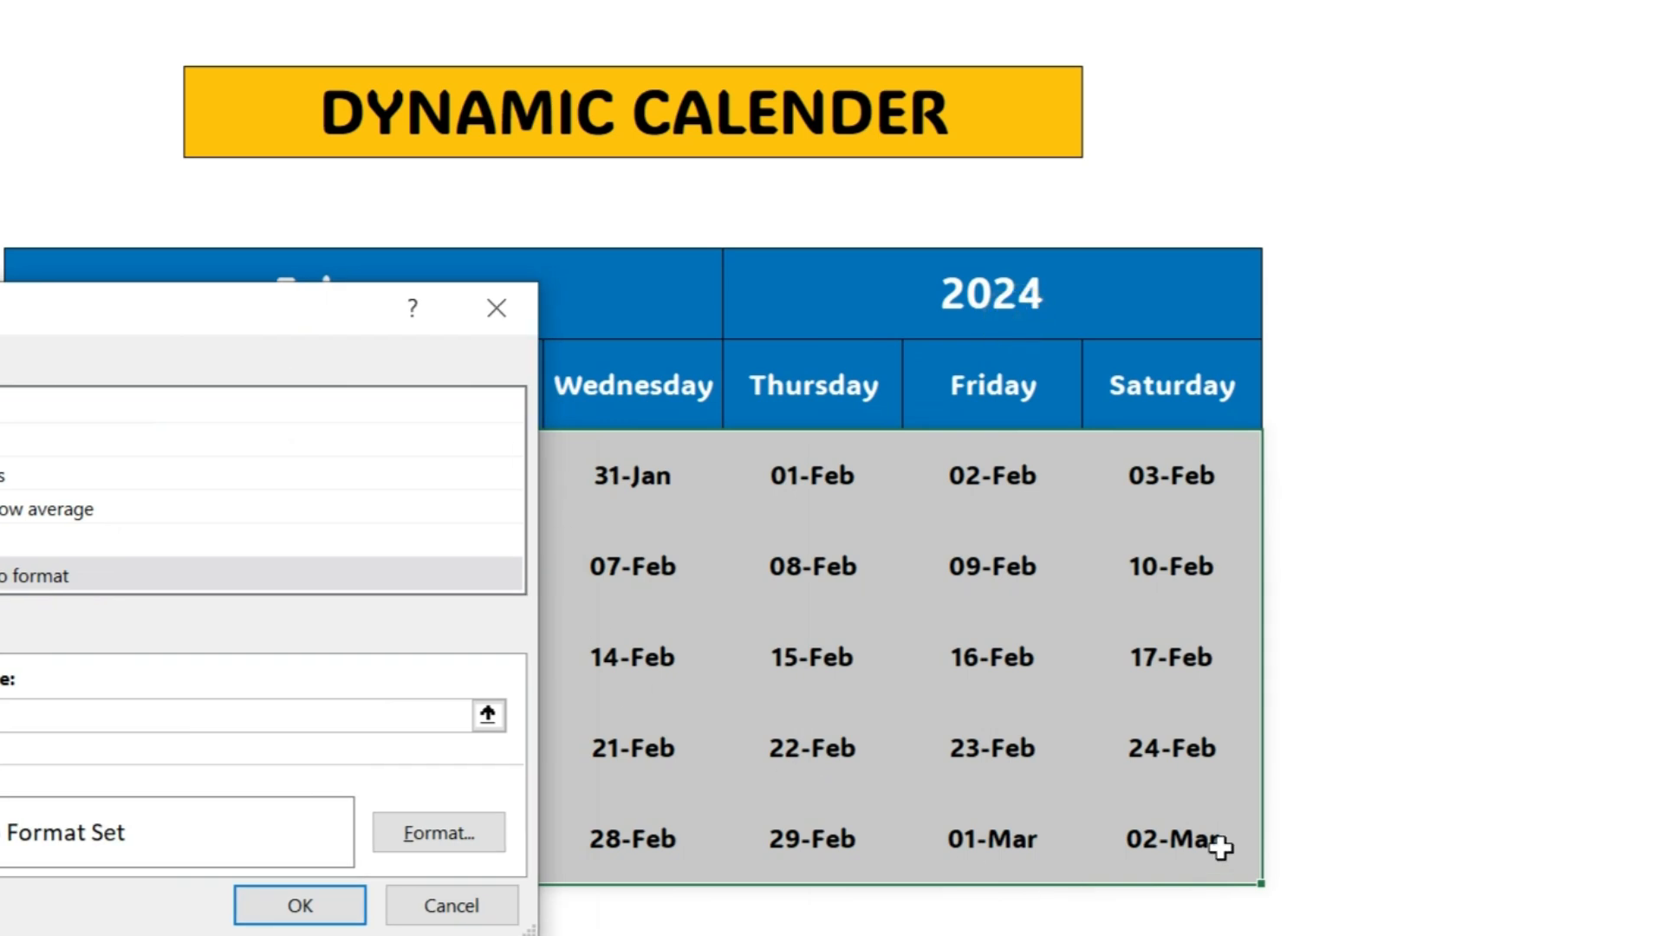
drag(203, 314, 1304, 289)
text(=TEXT()
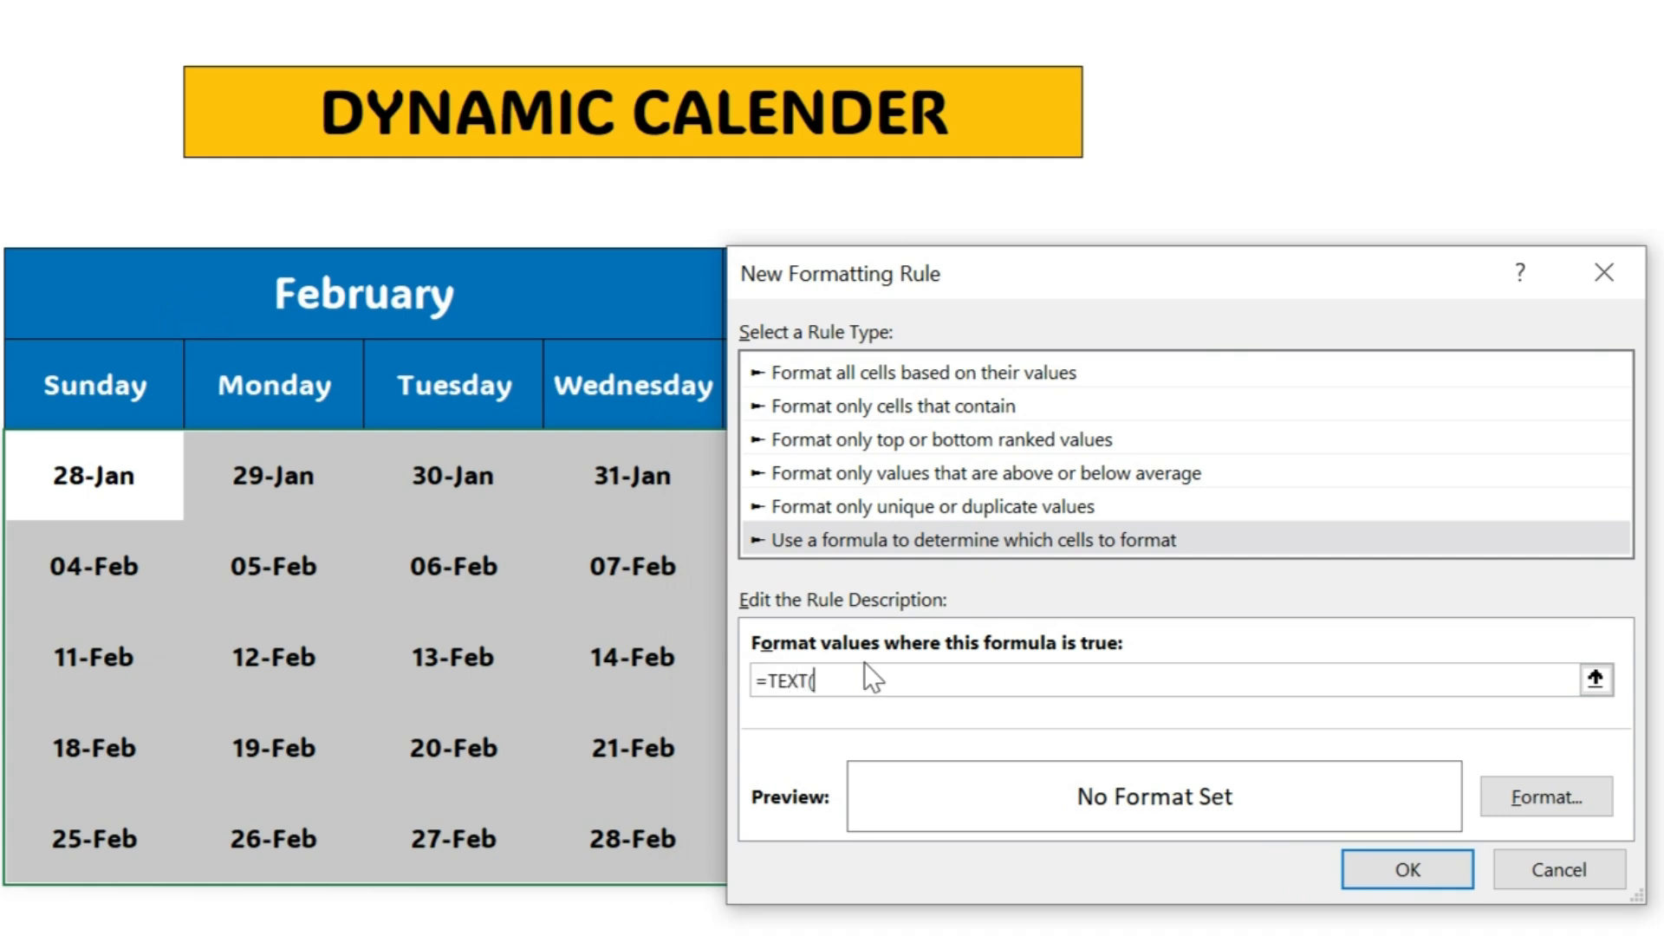
click(81, 491)
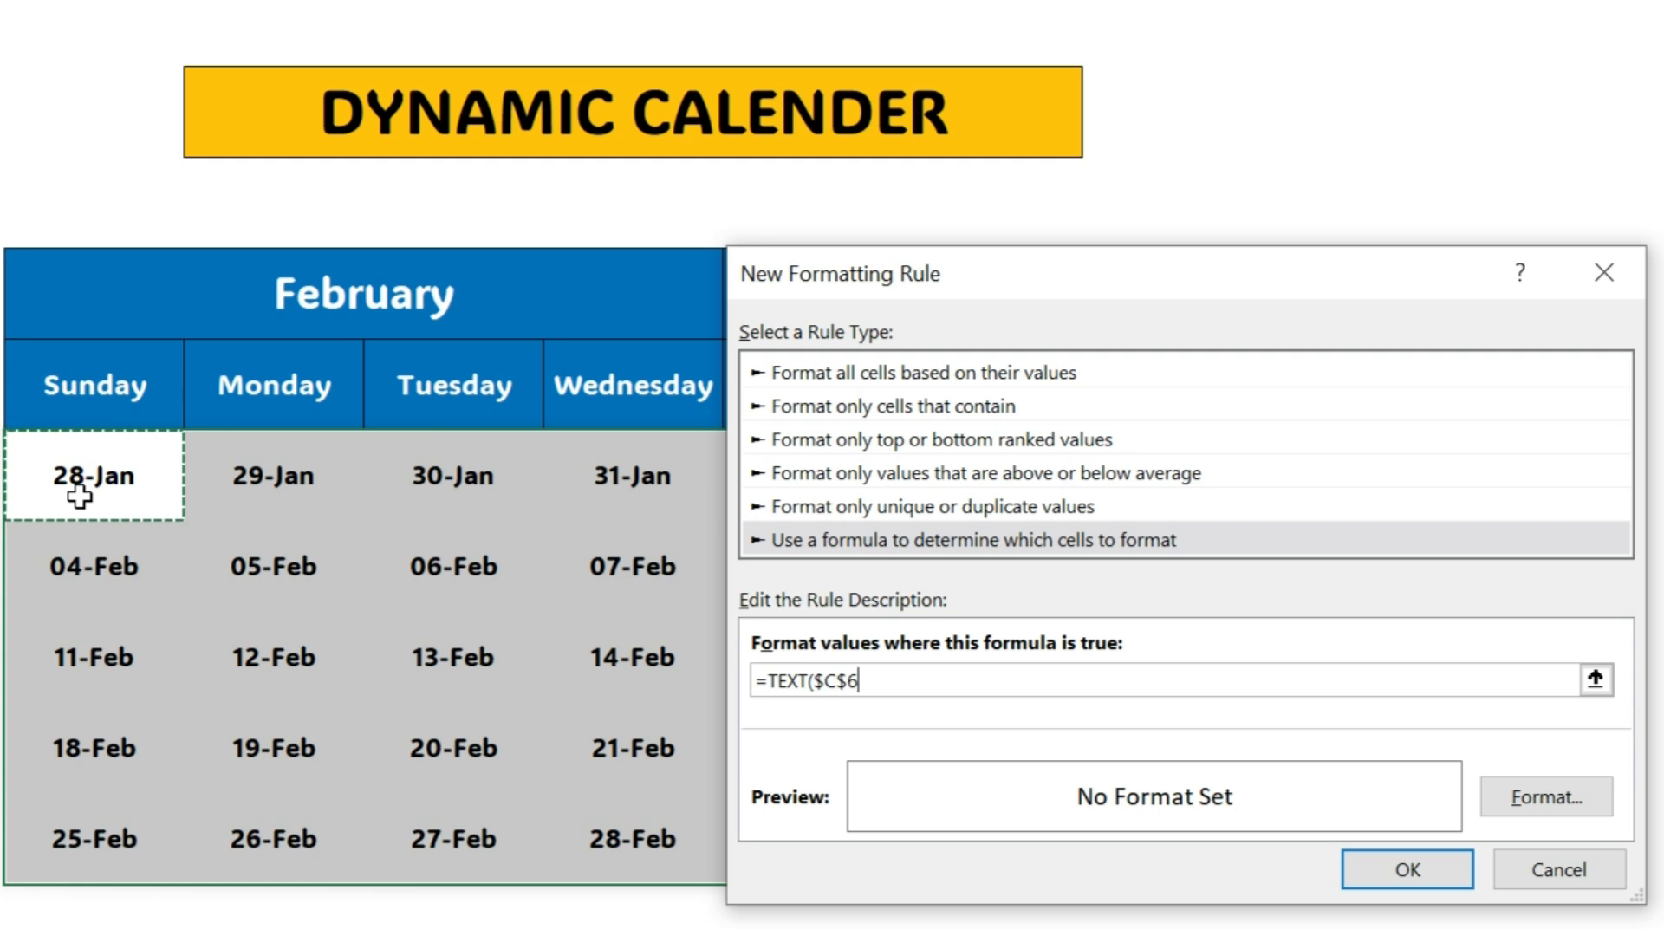
key(F4)
key(F4)
key(F4)
text(,"Mmmm")<>)
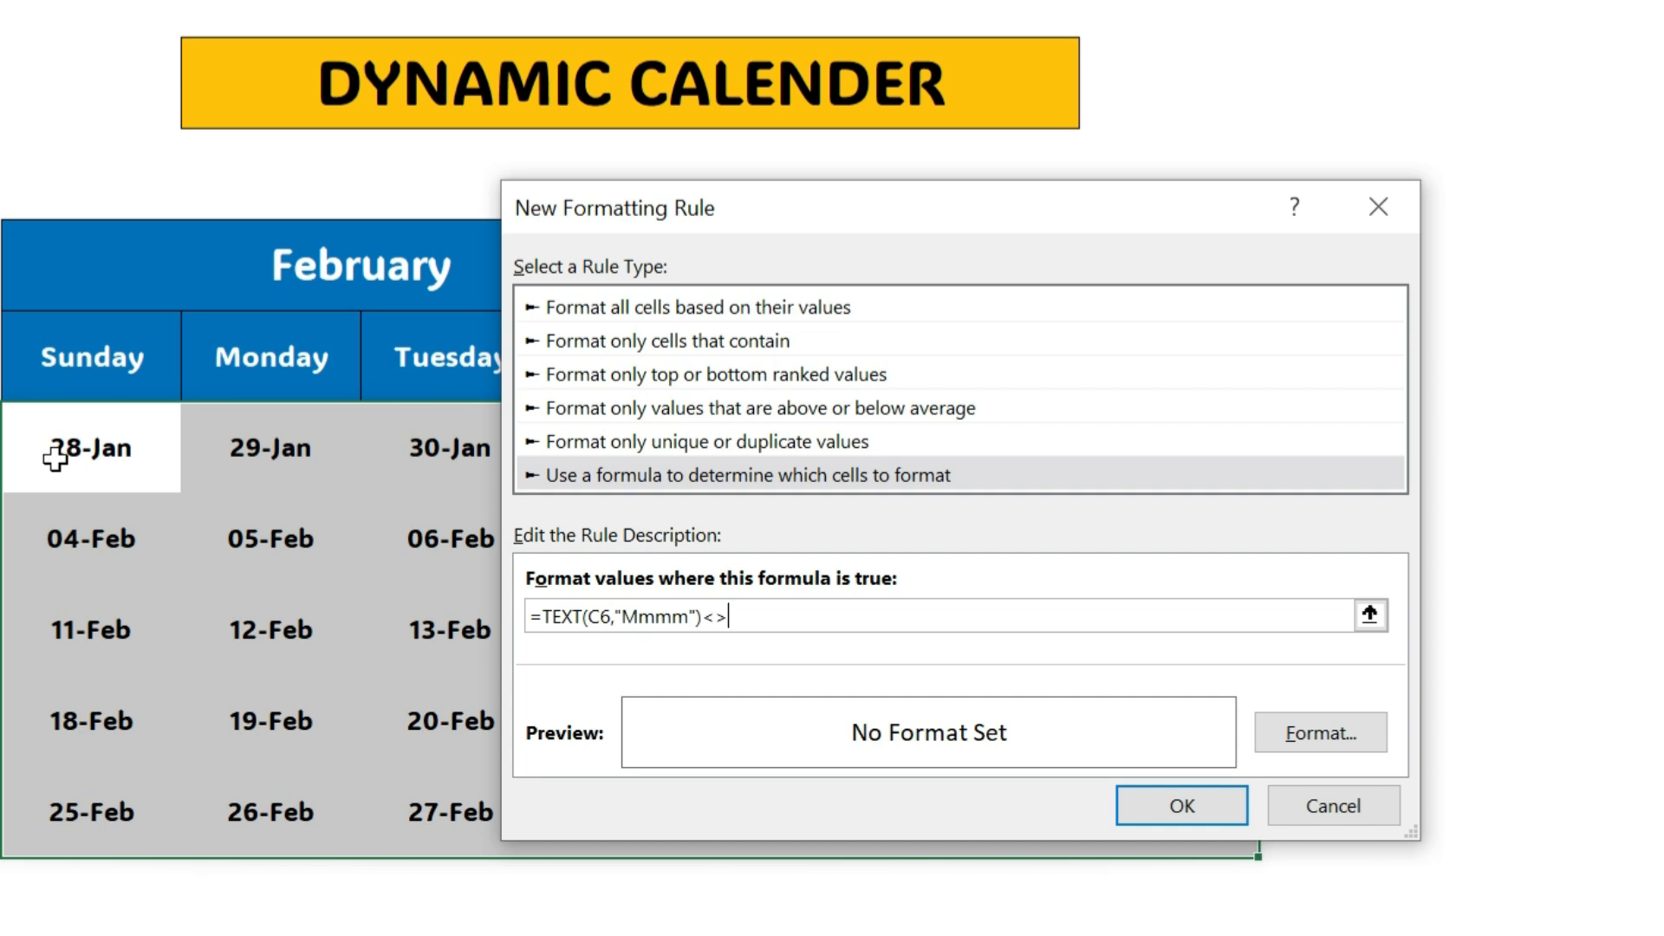
click(387, 269)
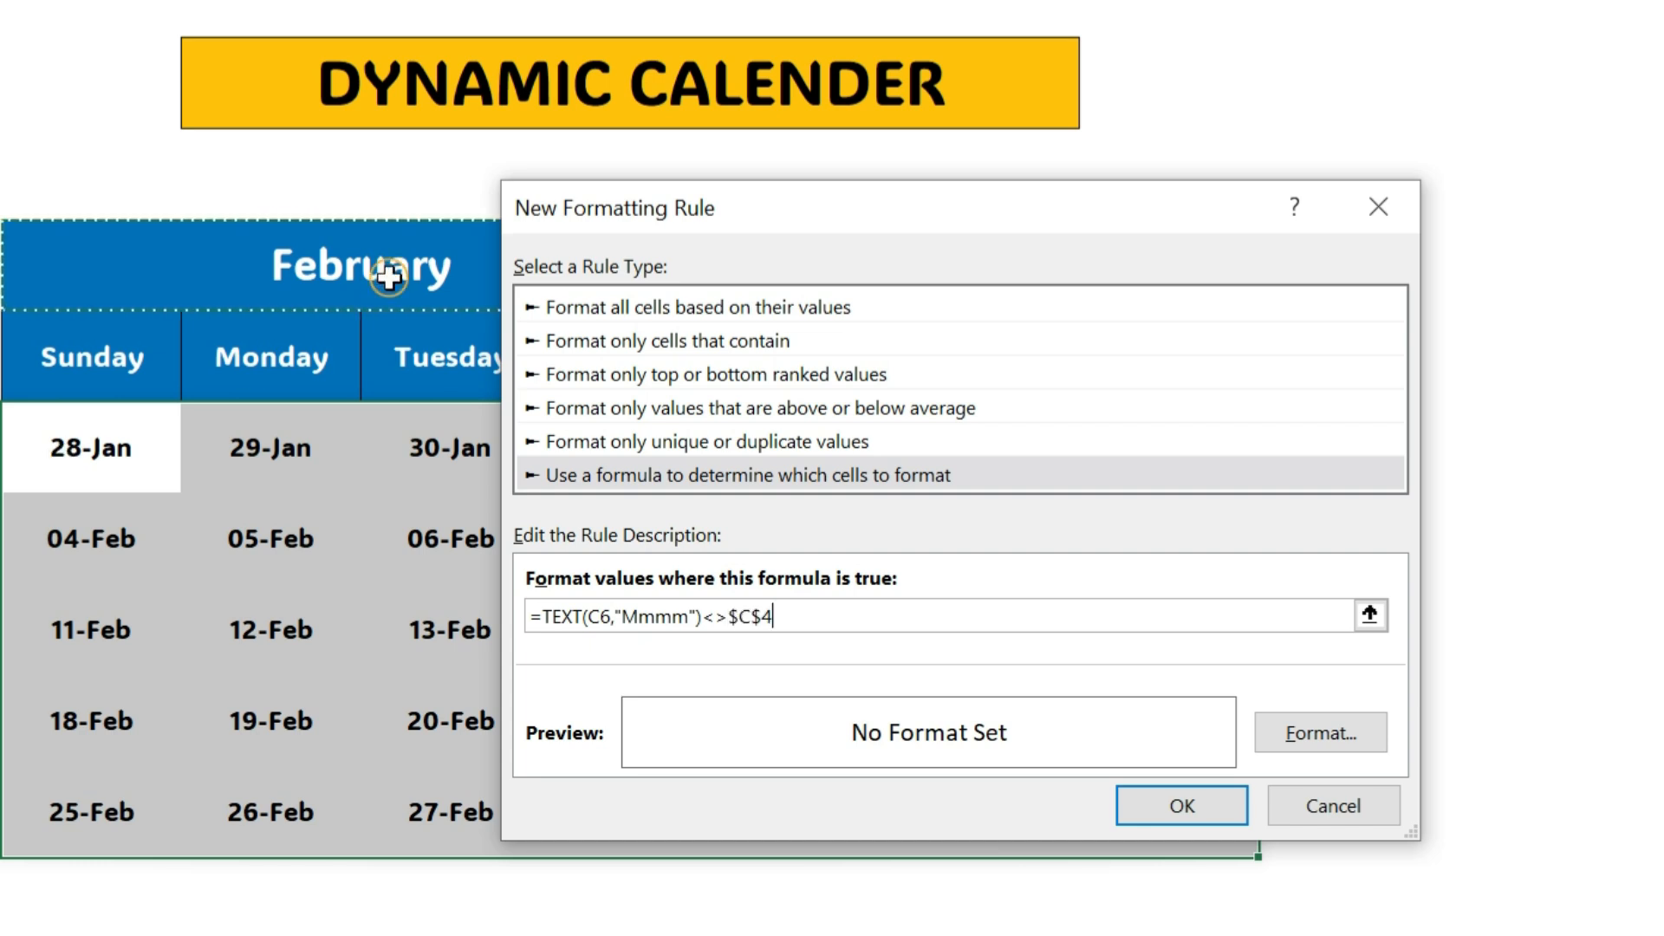
Step: Give the rule a light grey fill with white font colour and apply it to the calendar dates
click(1374, 735)
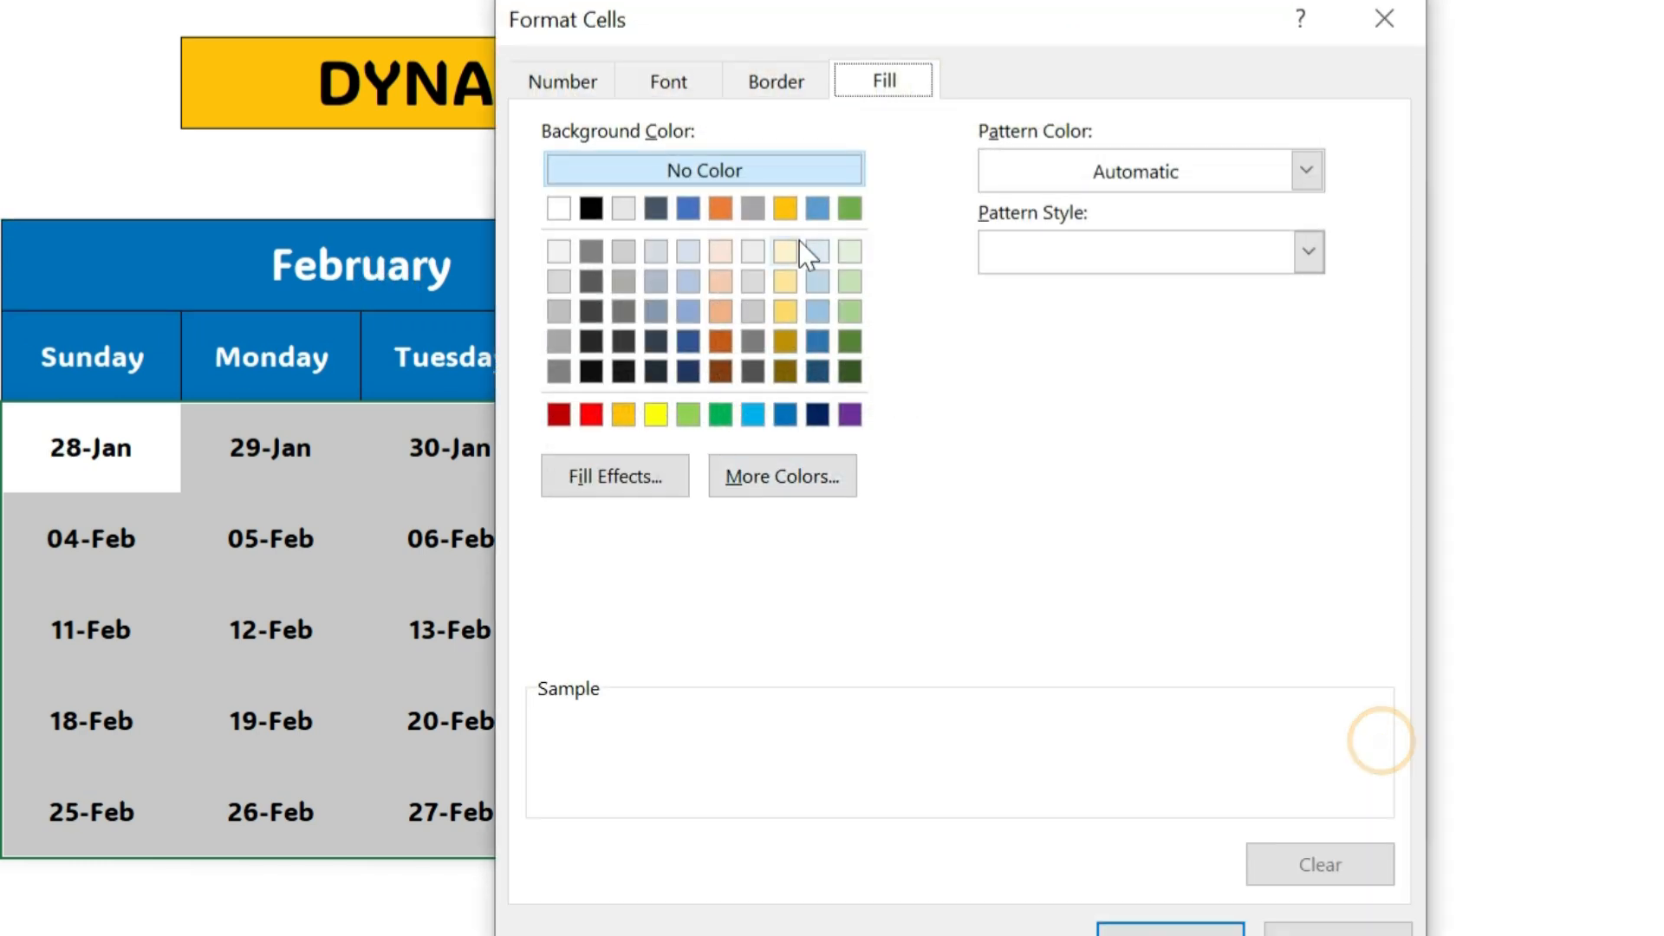
click(553, 285)
click(677, 91)
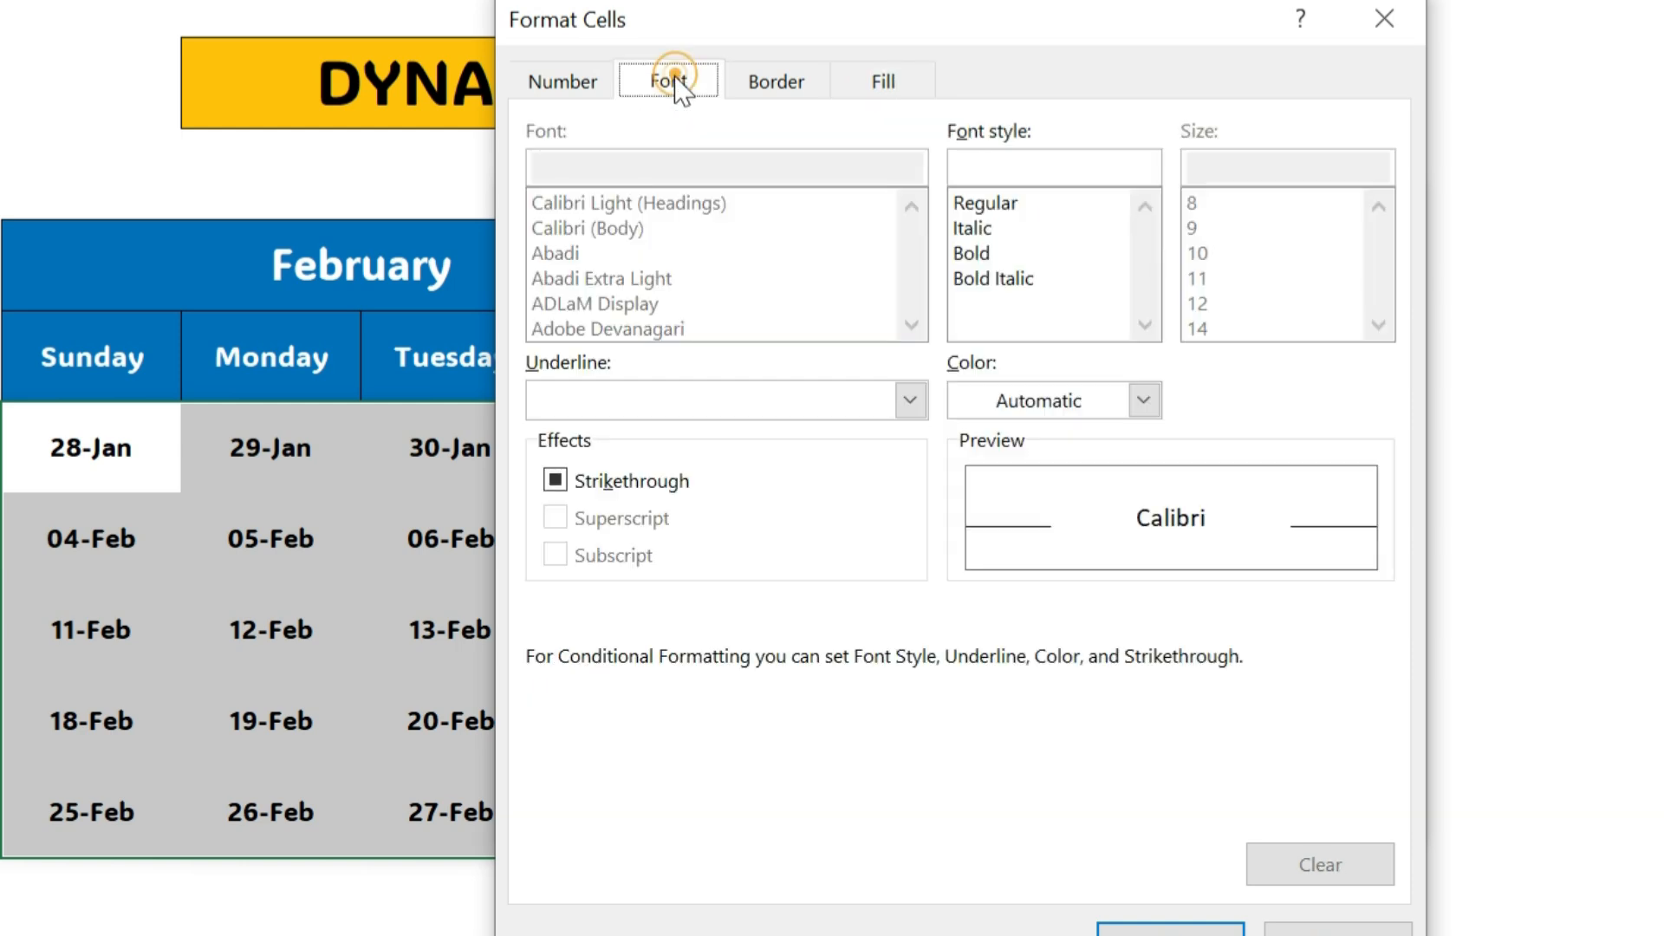
click(1142, 401)
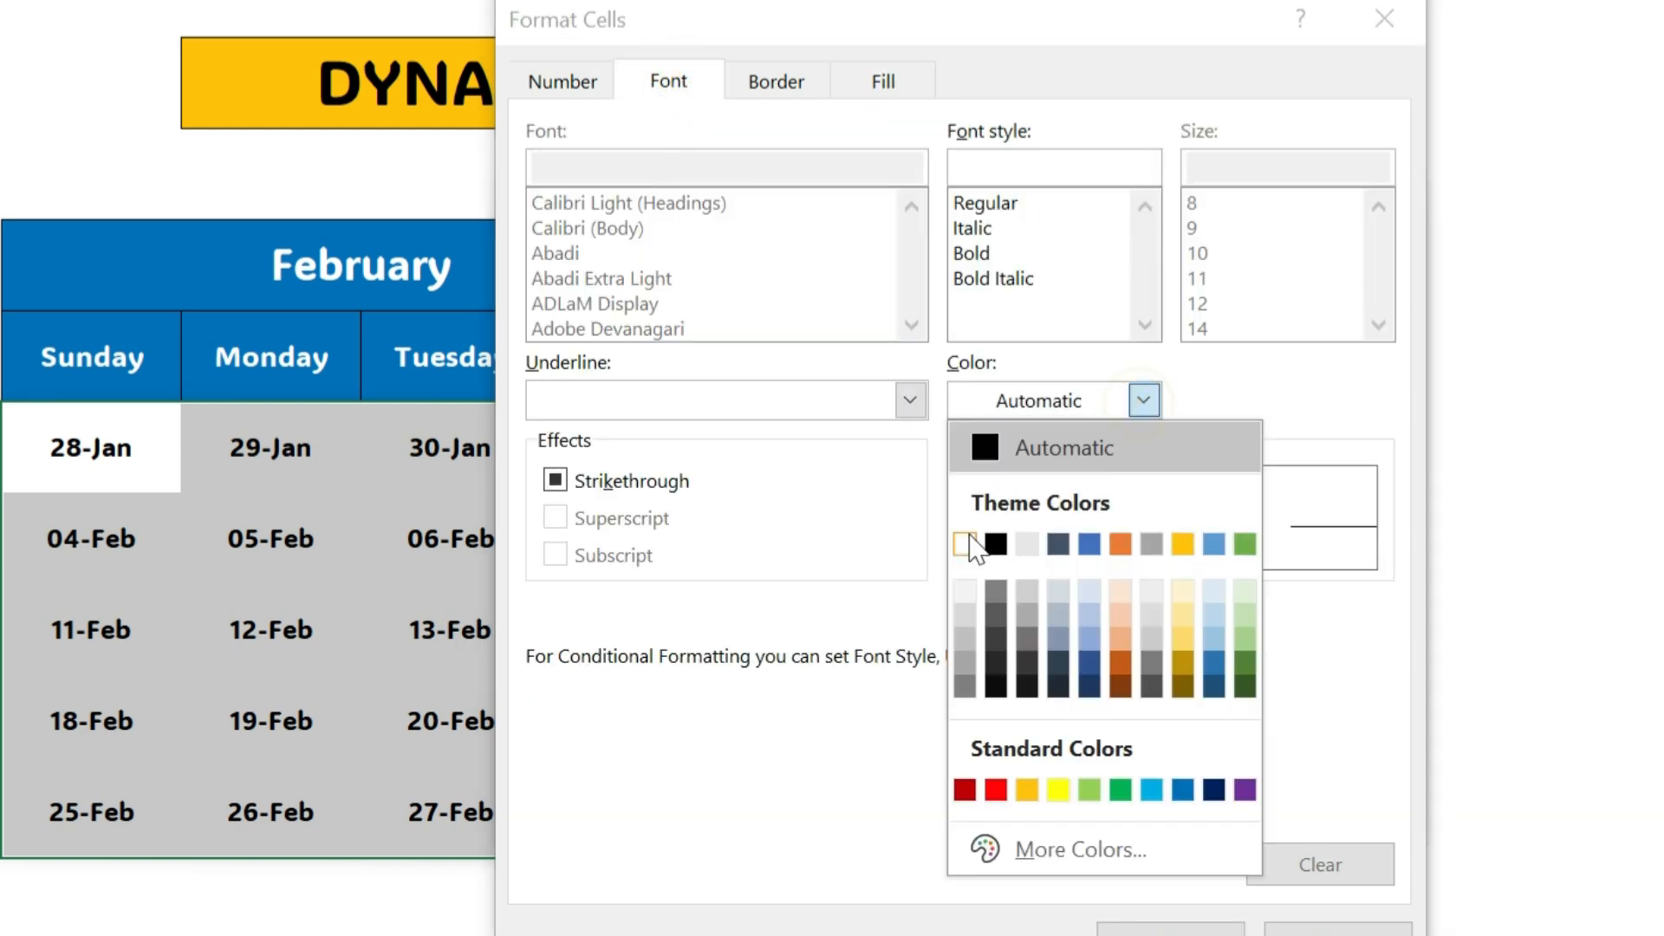
click(965, 544)
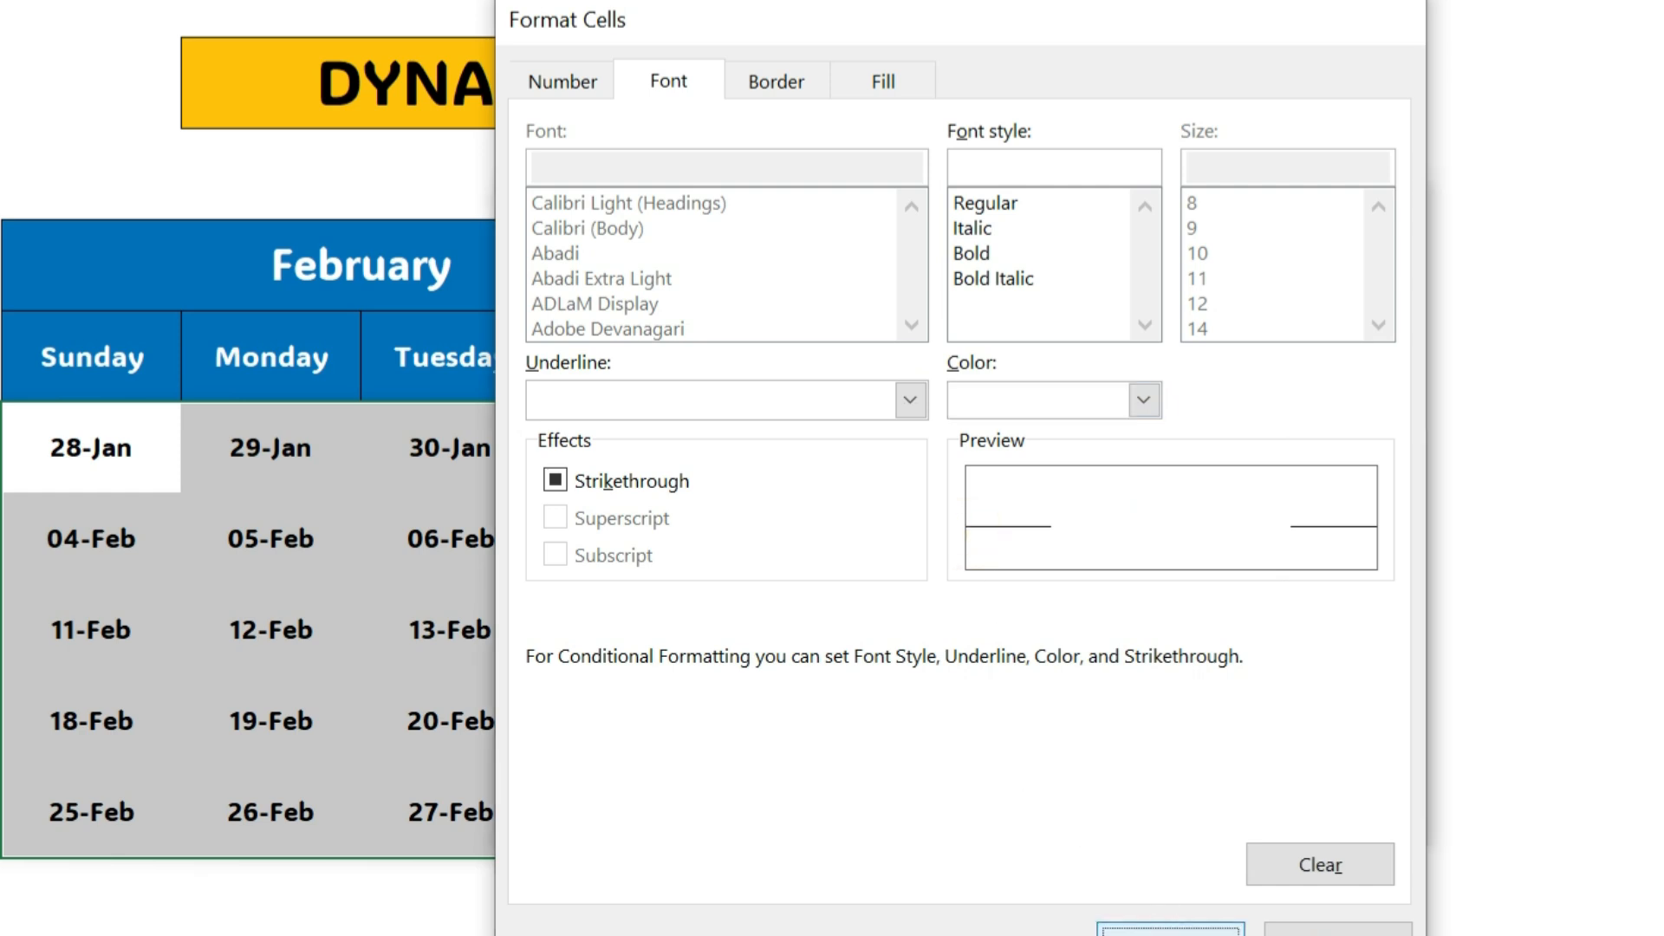
click(1172, 926)
click(1207, 810)
click(1556, 710)
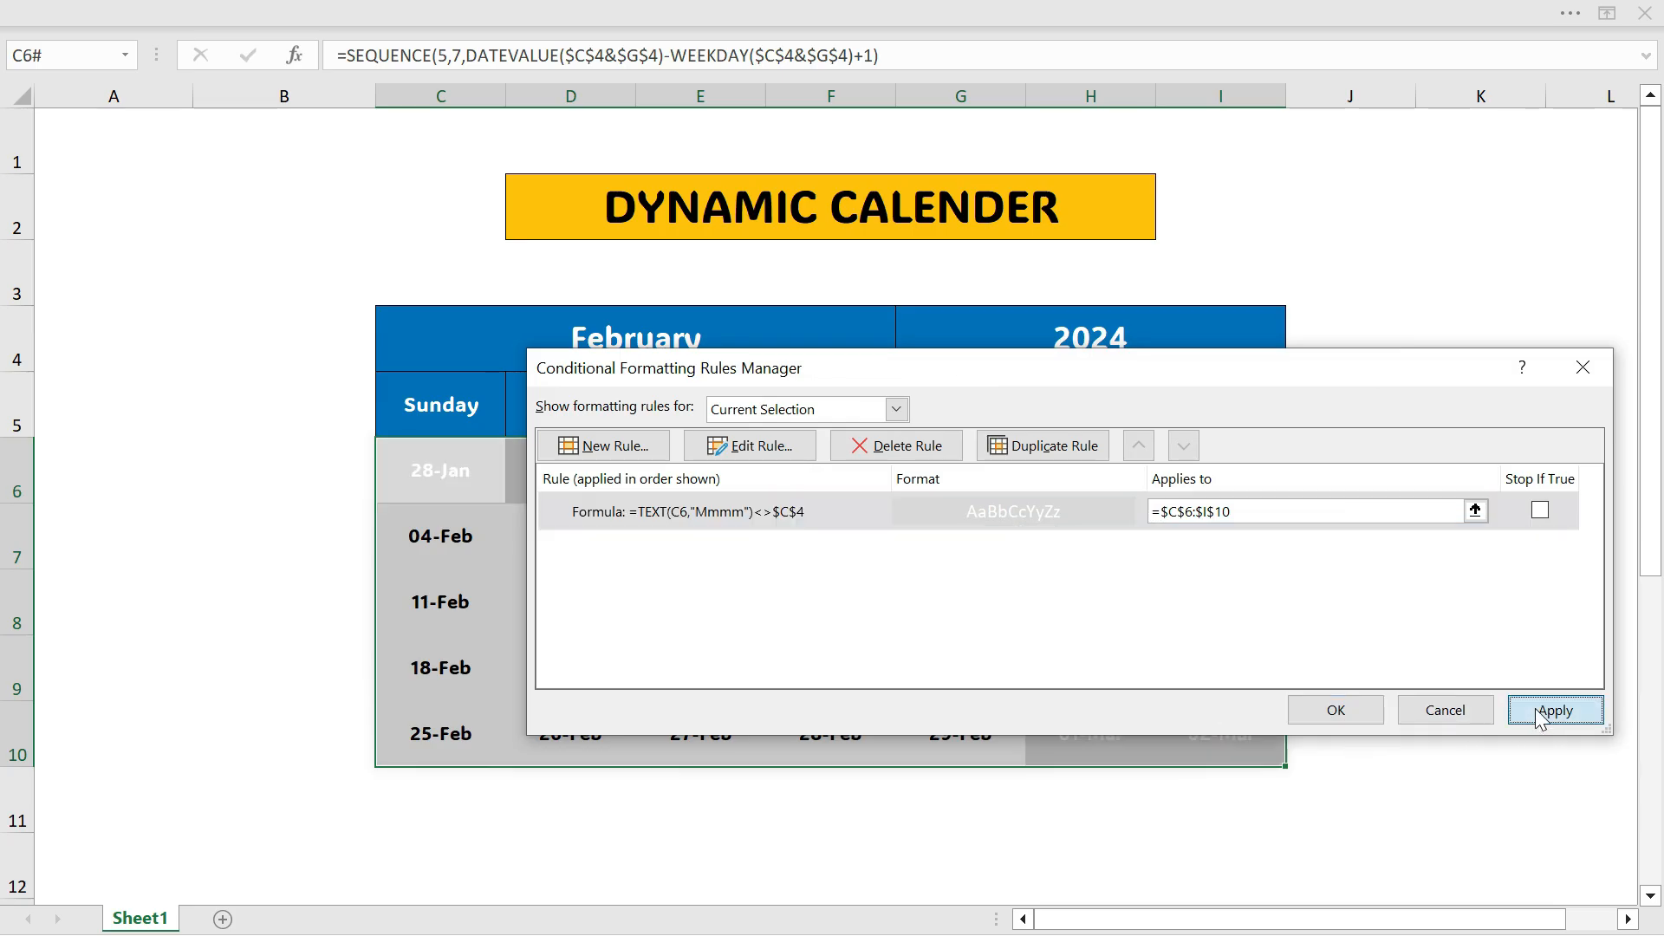
click(1334, 711)
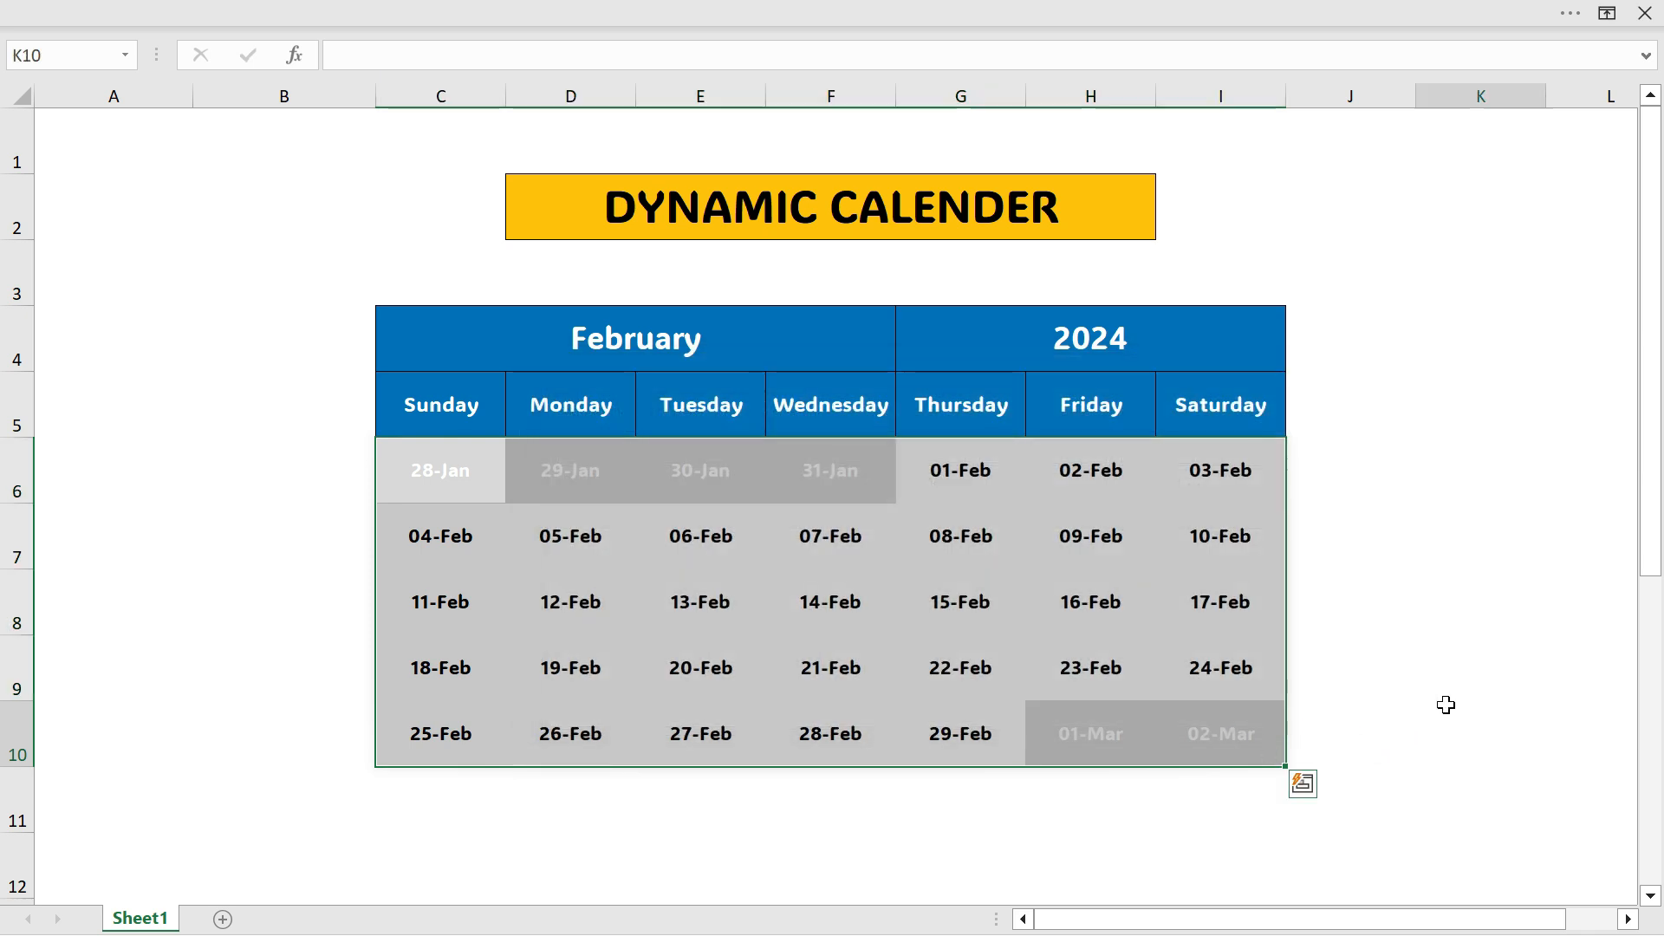
Step: Add borders around all the date cells in C6:I10
click(1443, 707)
drag(389, 489, 1222, 731)
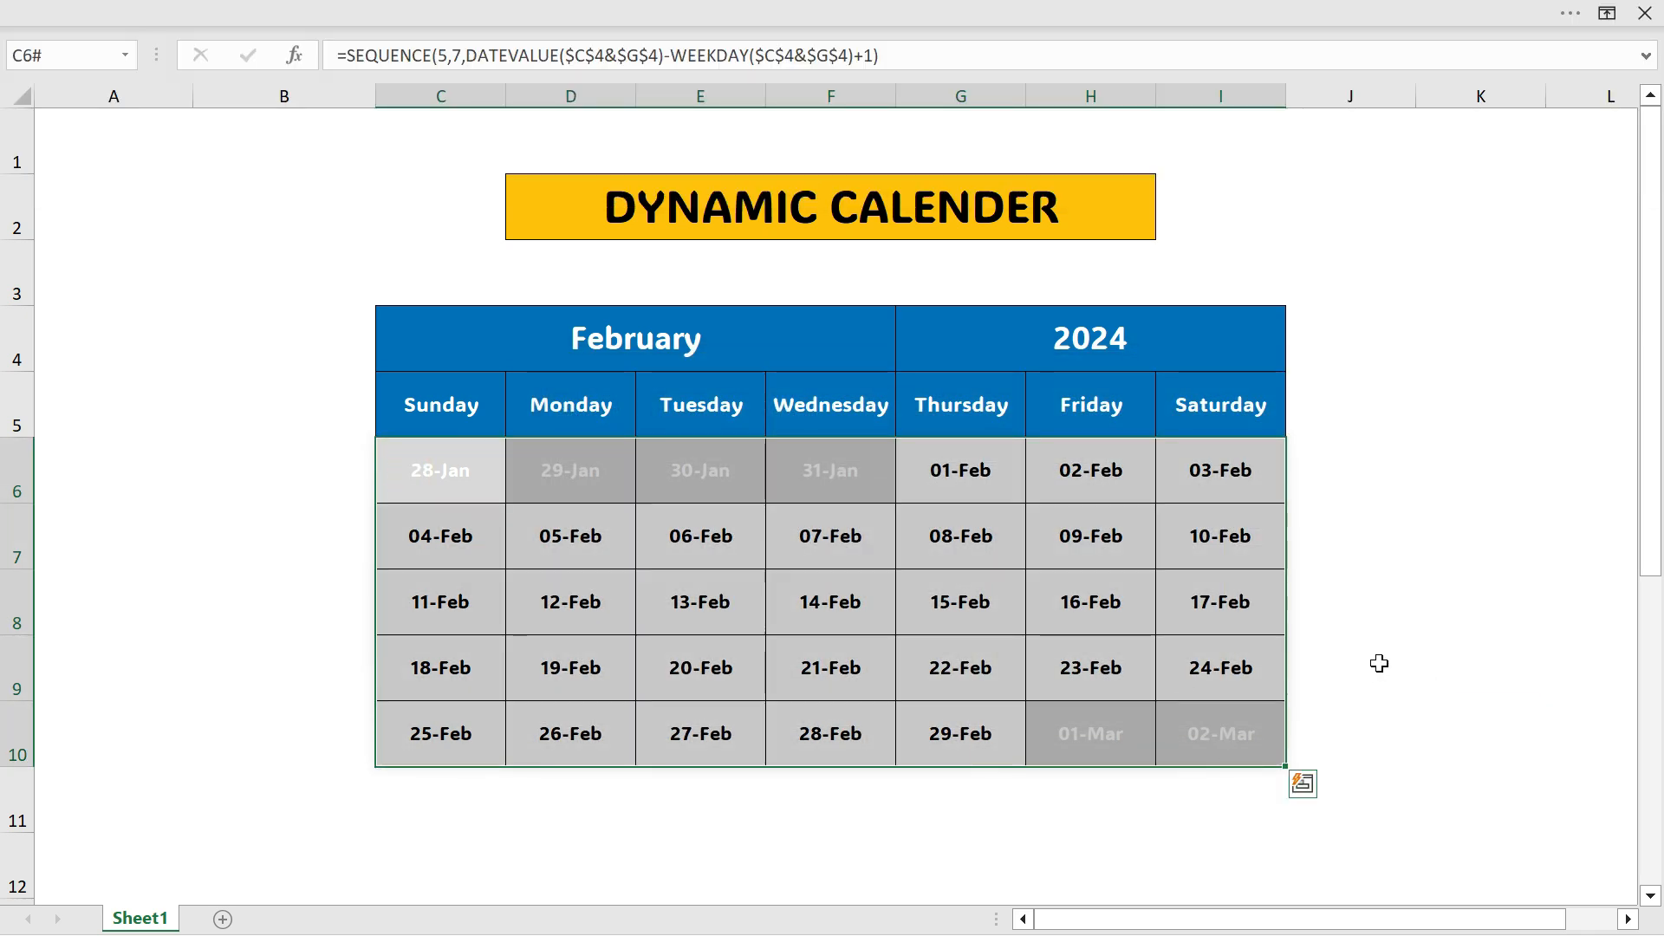
Step: Set the calendar's month in C4 to August to test the date grid and greyed-out dates
click(1417, 655)
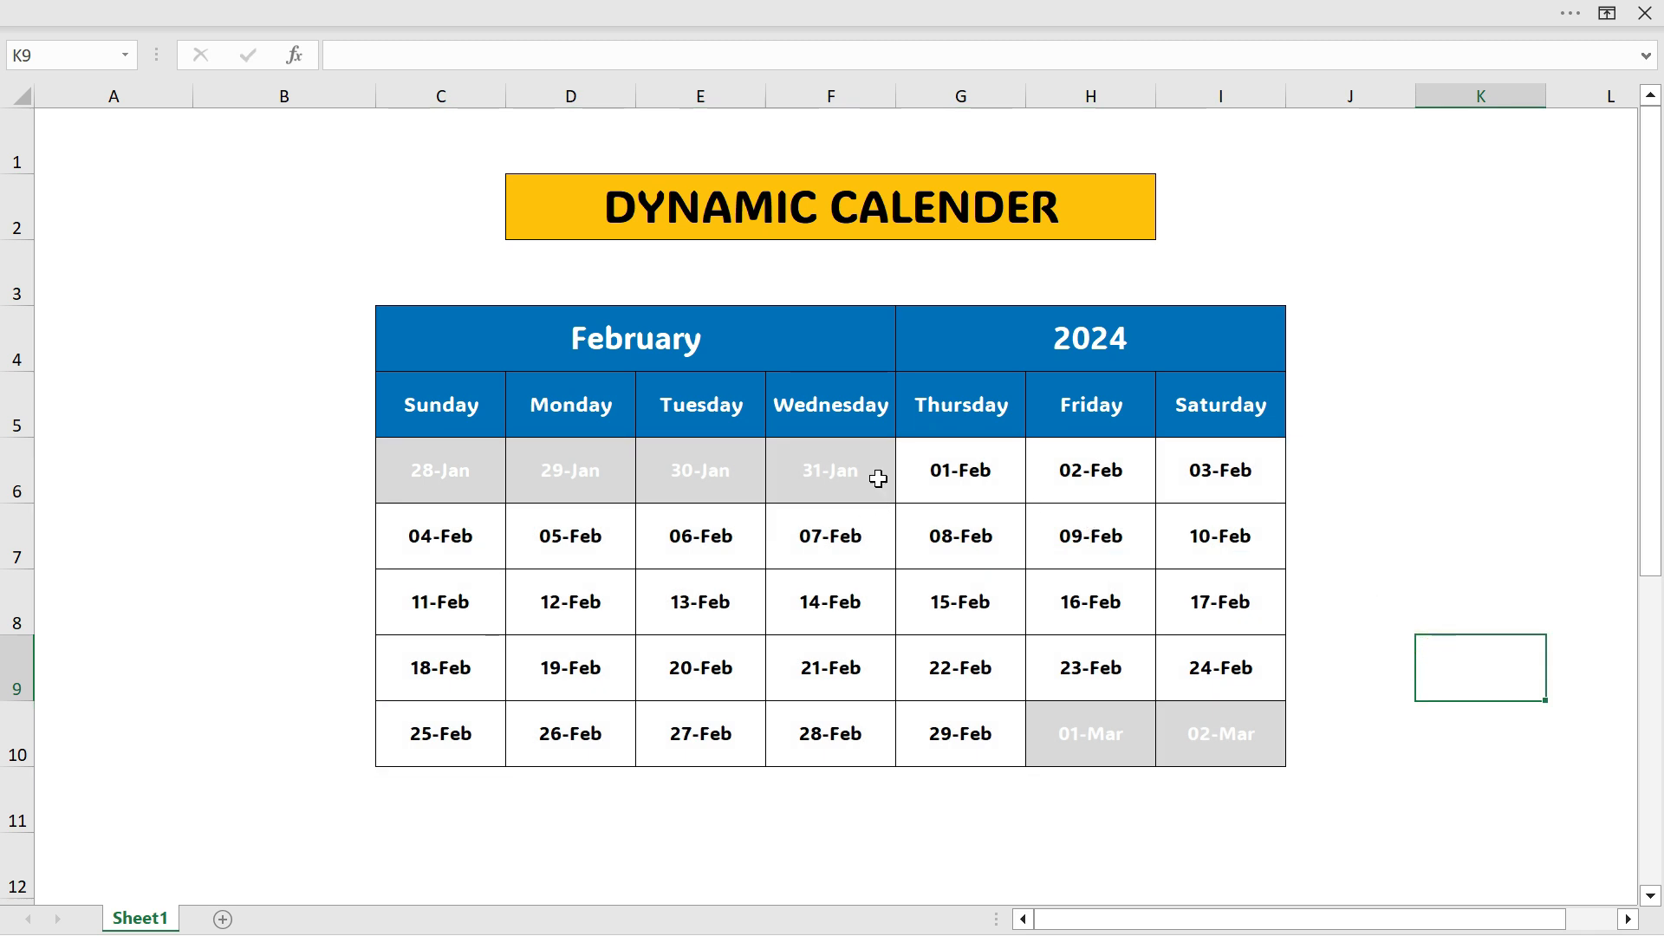
click(851, 377)
click(792, 342)
click(904, 361)
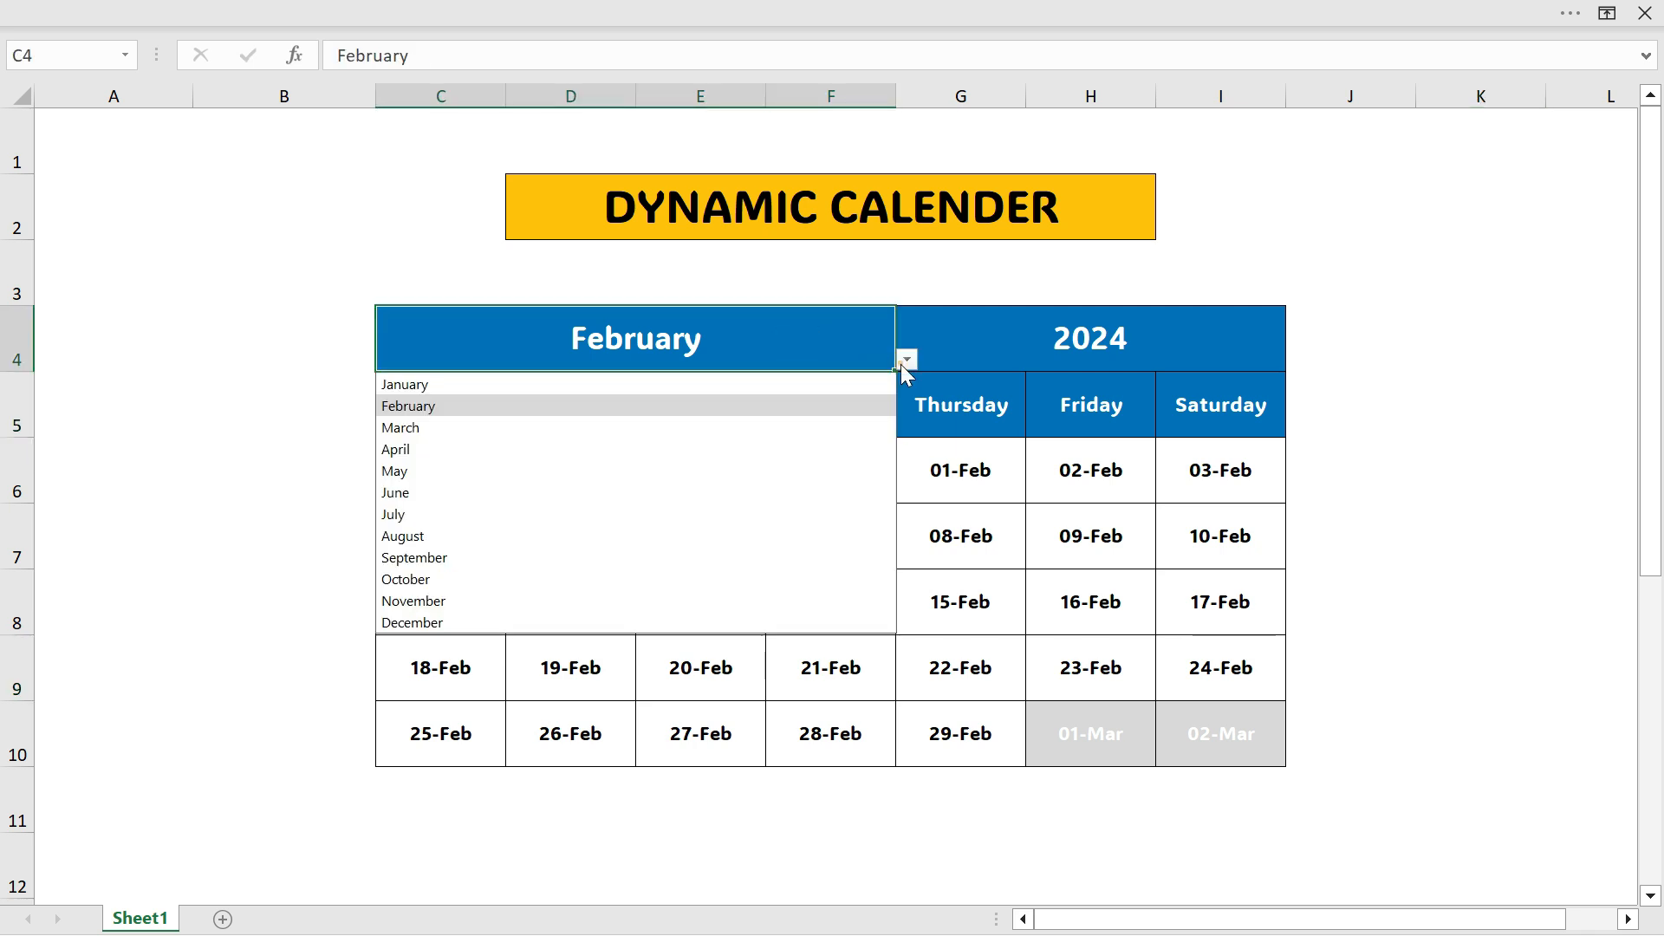
click(426, 536)
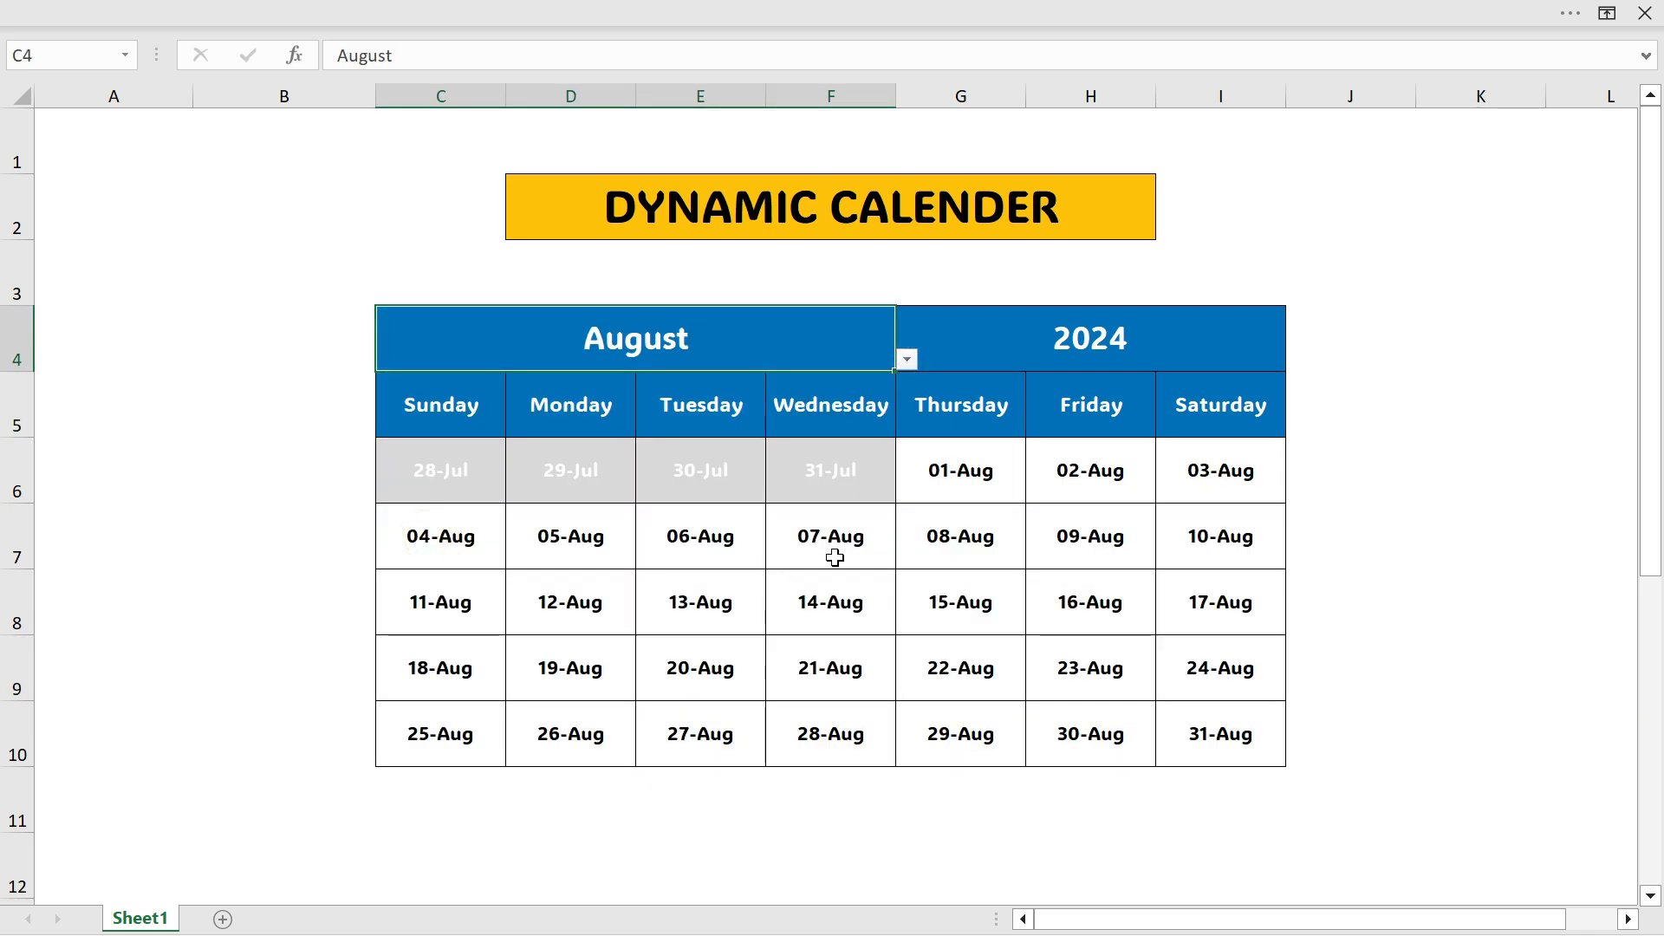
Step: Change the calendar's month to December and check the dates in the grid
click(907, 358)
click(457, 634)
click(816, 335)
click(908, 359)
click(440, 617)
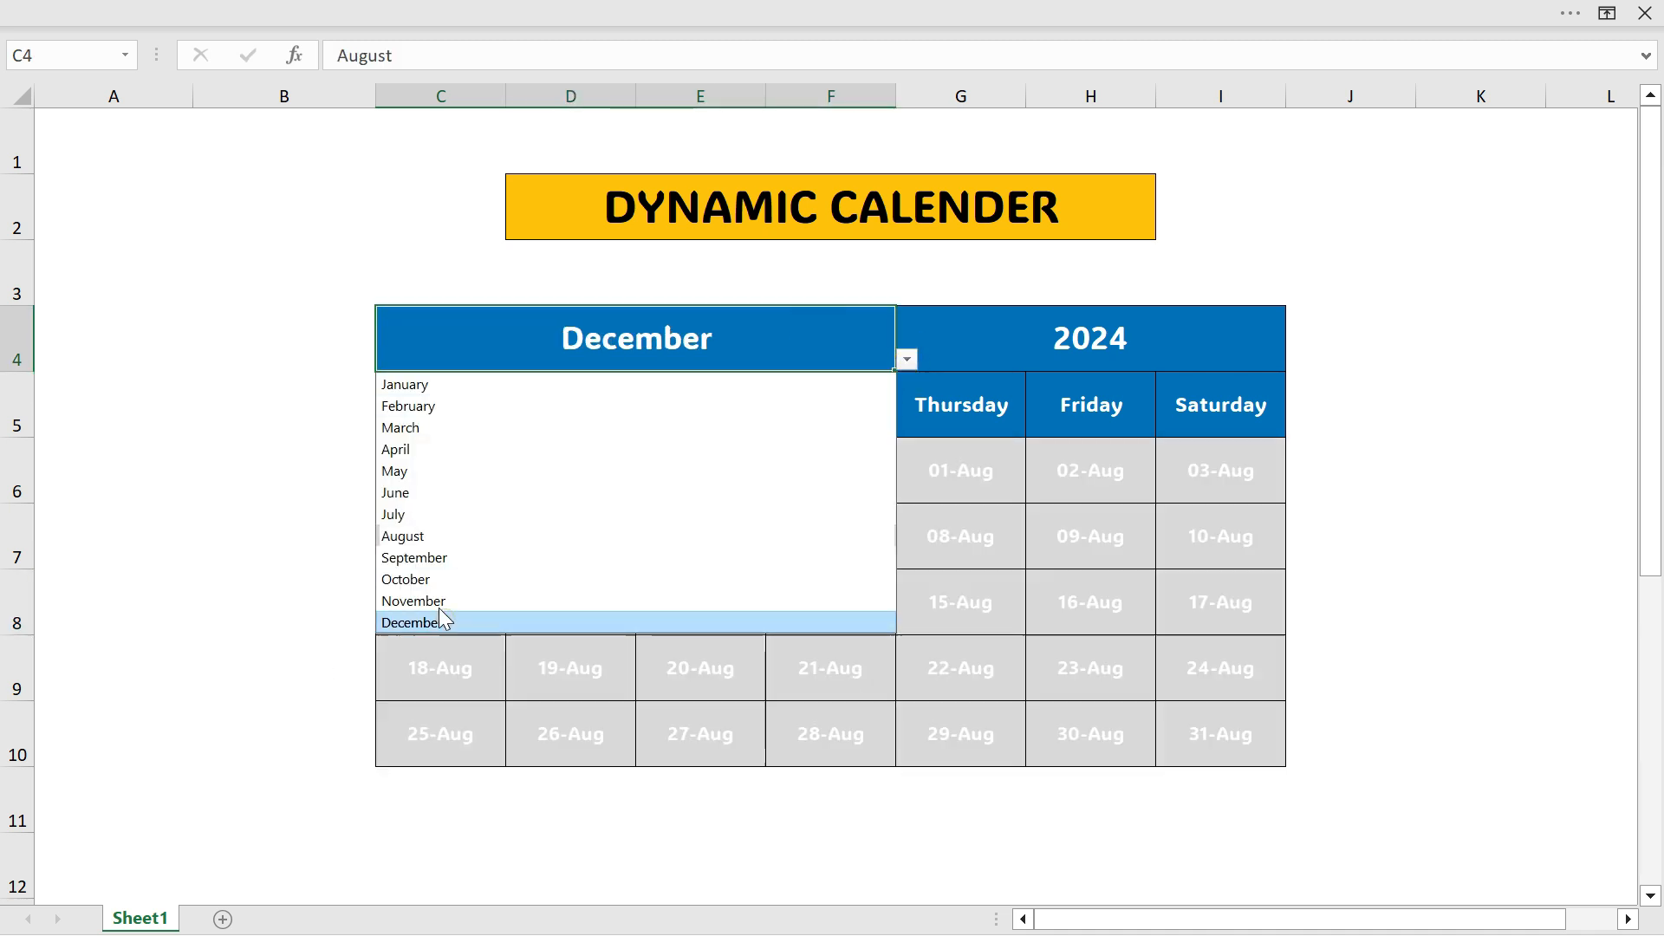
drag(435, 473, 669, 746)
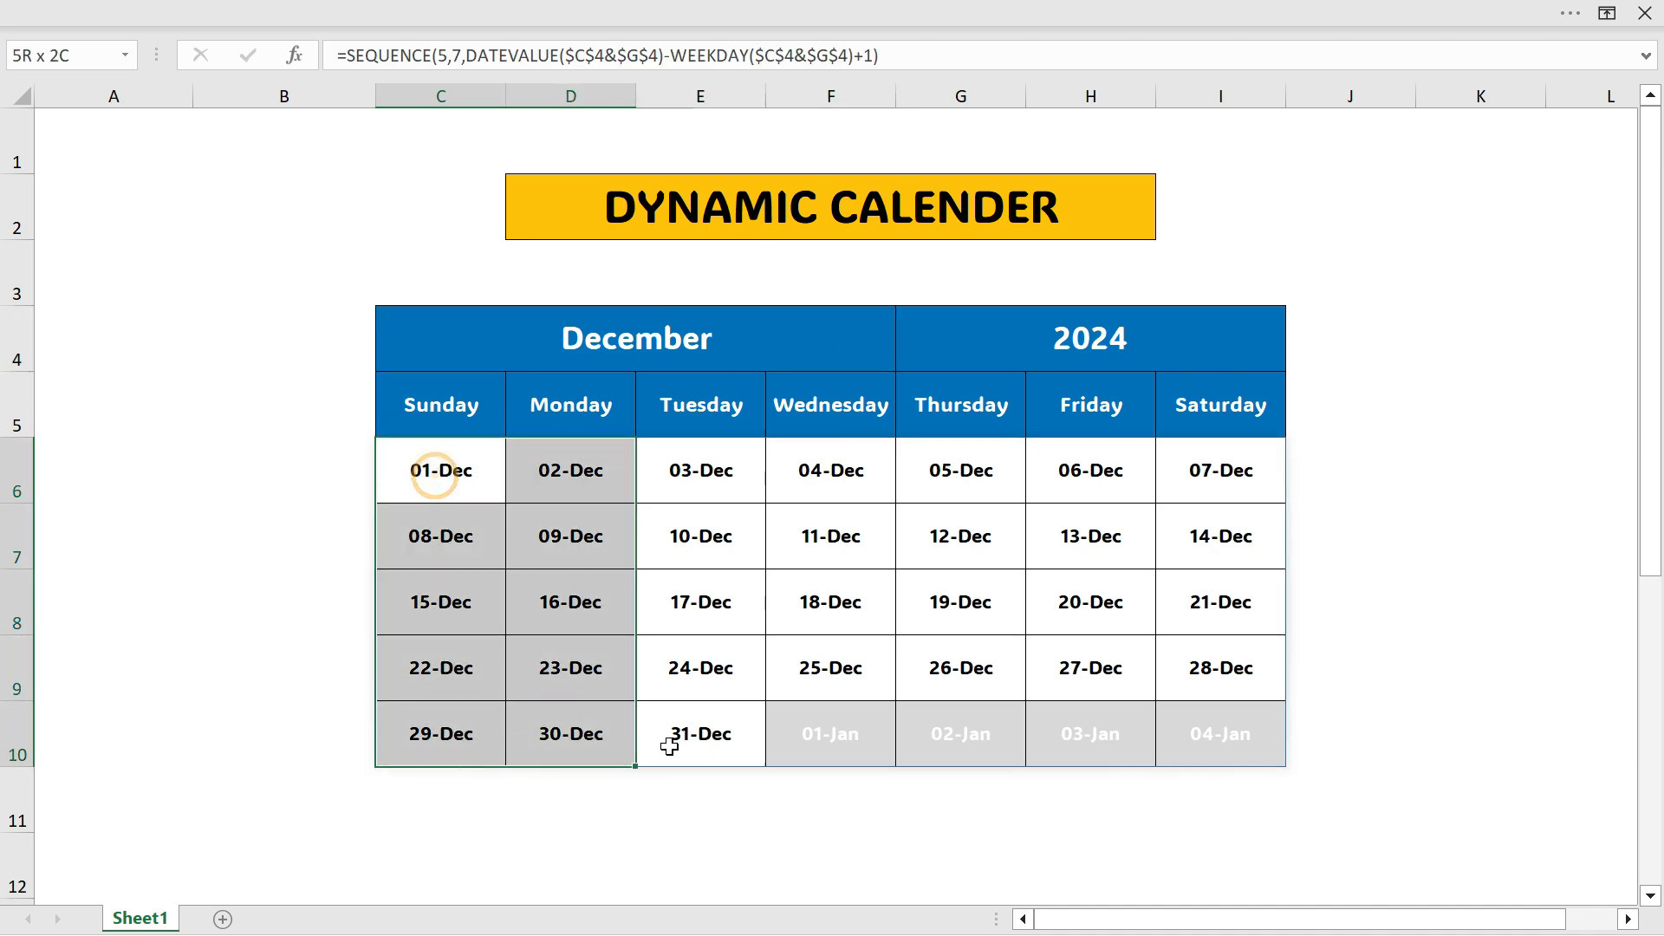
click(1475, 642)
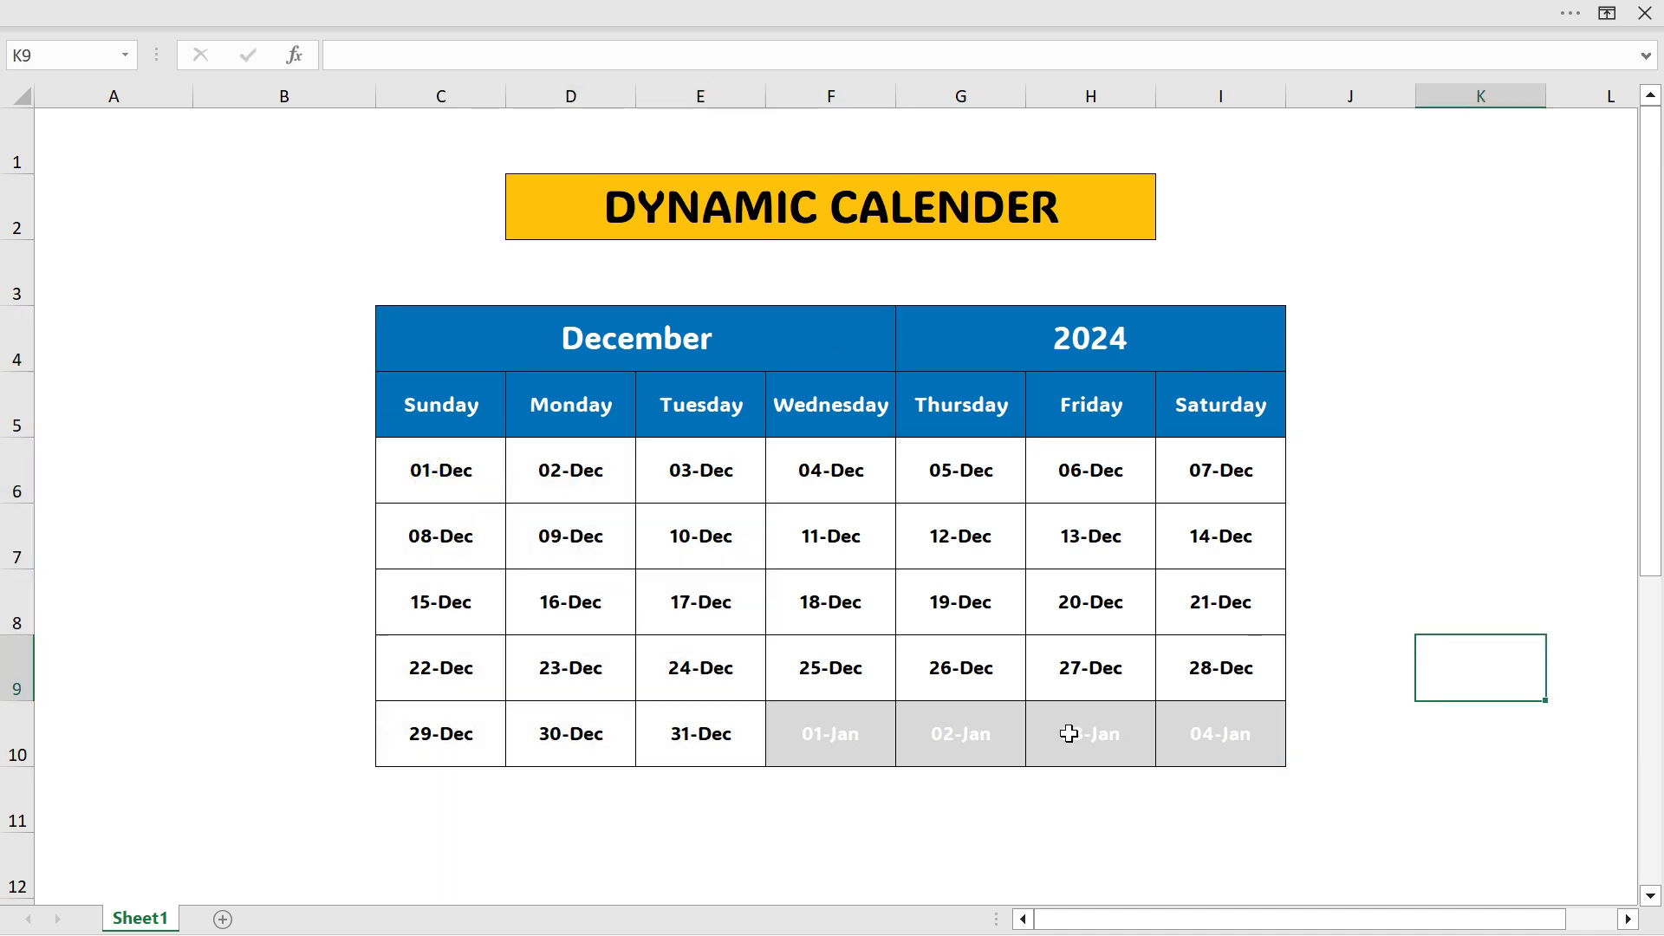
Step: Set the calendar's year in G4 to 2025
click(1008, 344)
text(2025)
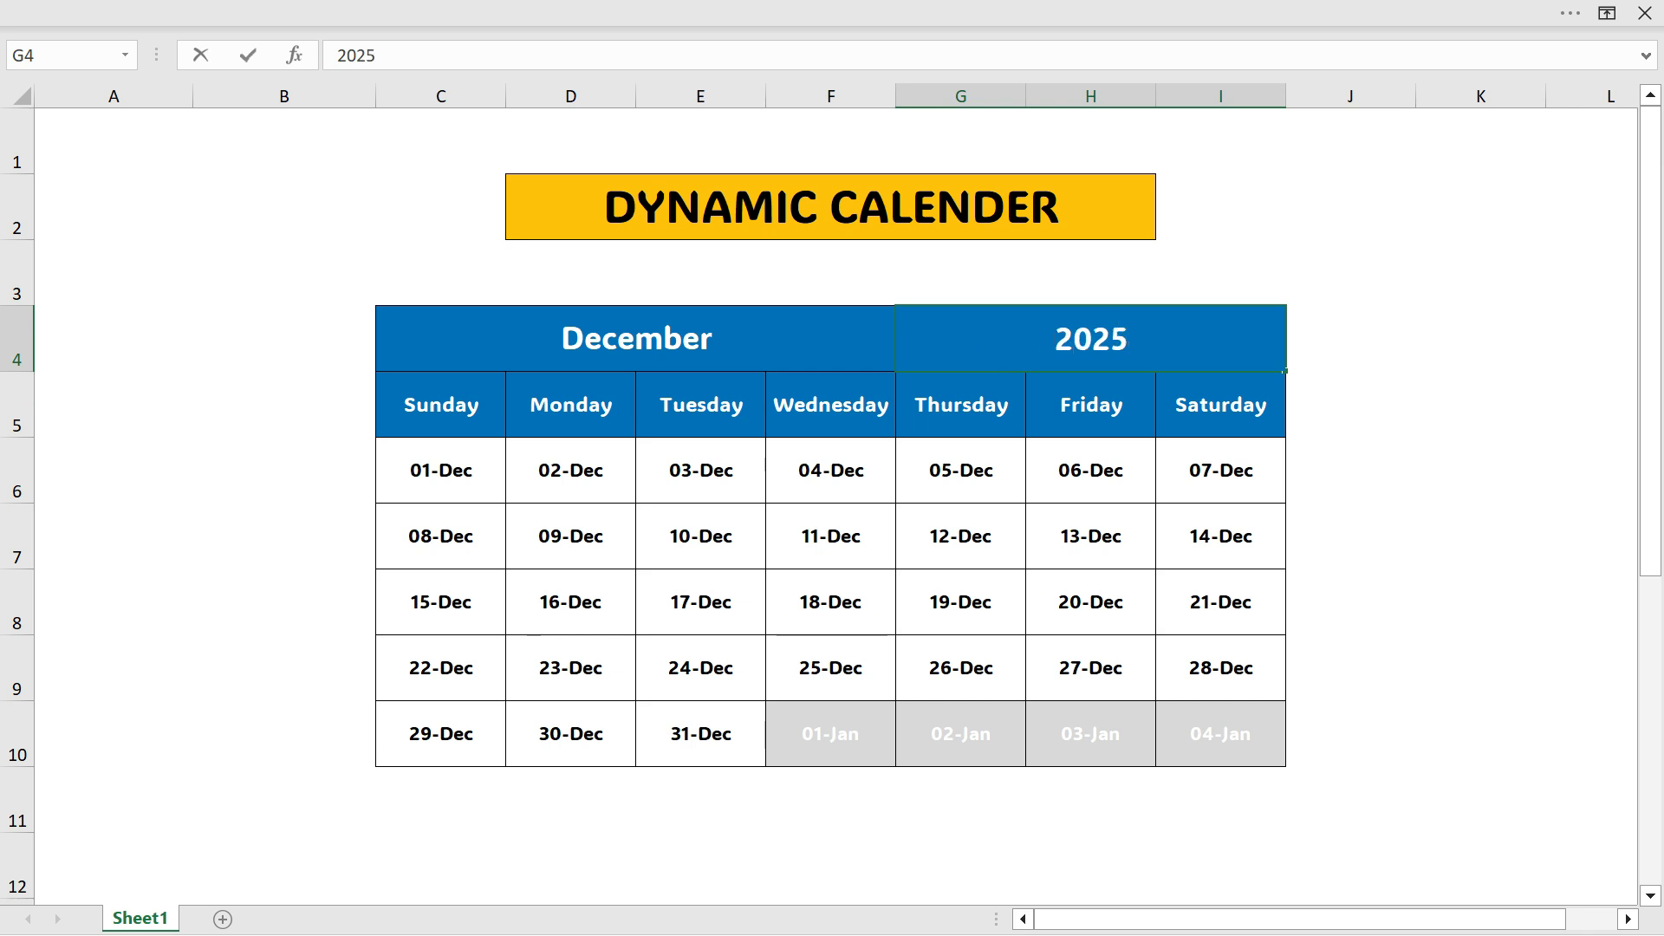
key(Return)
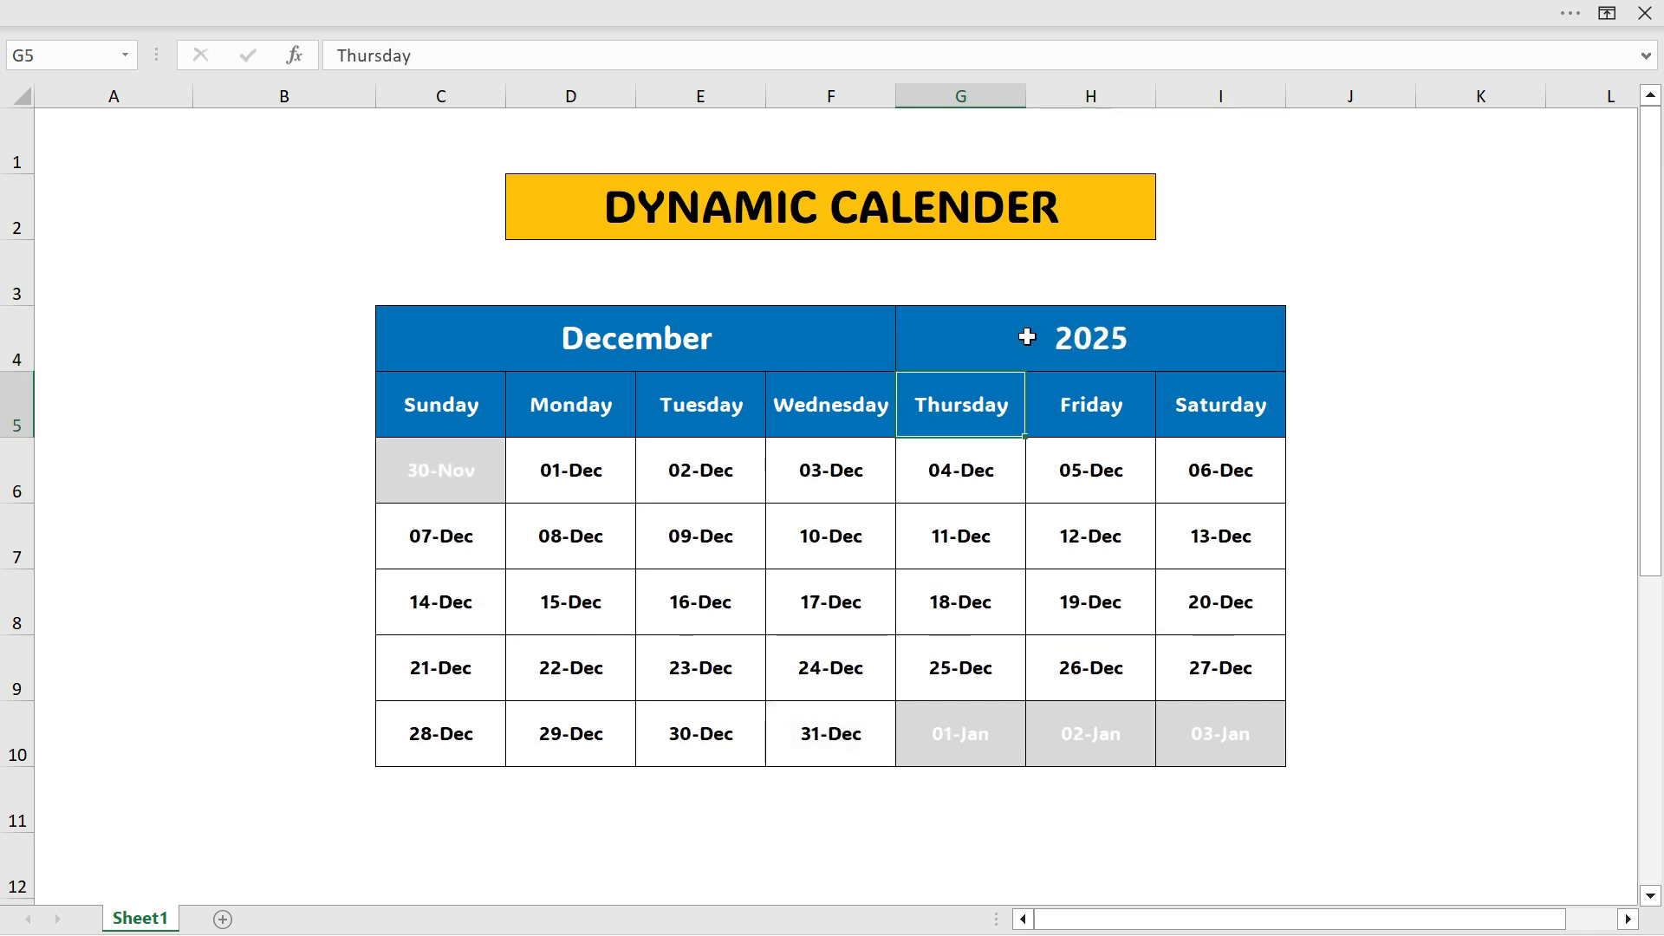